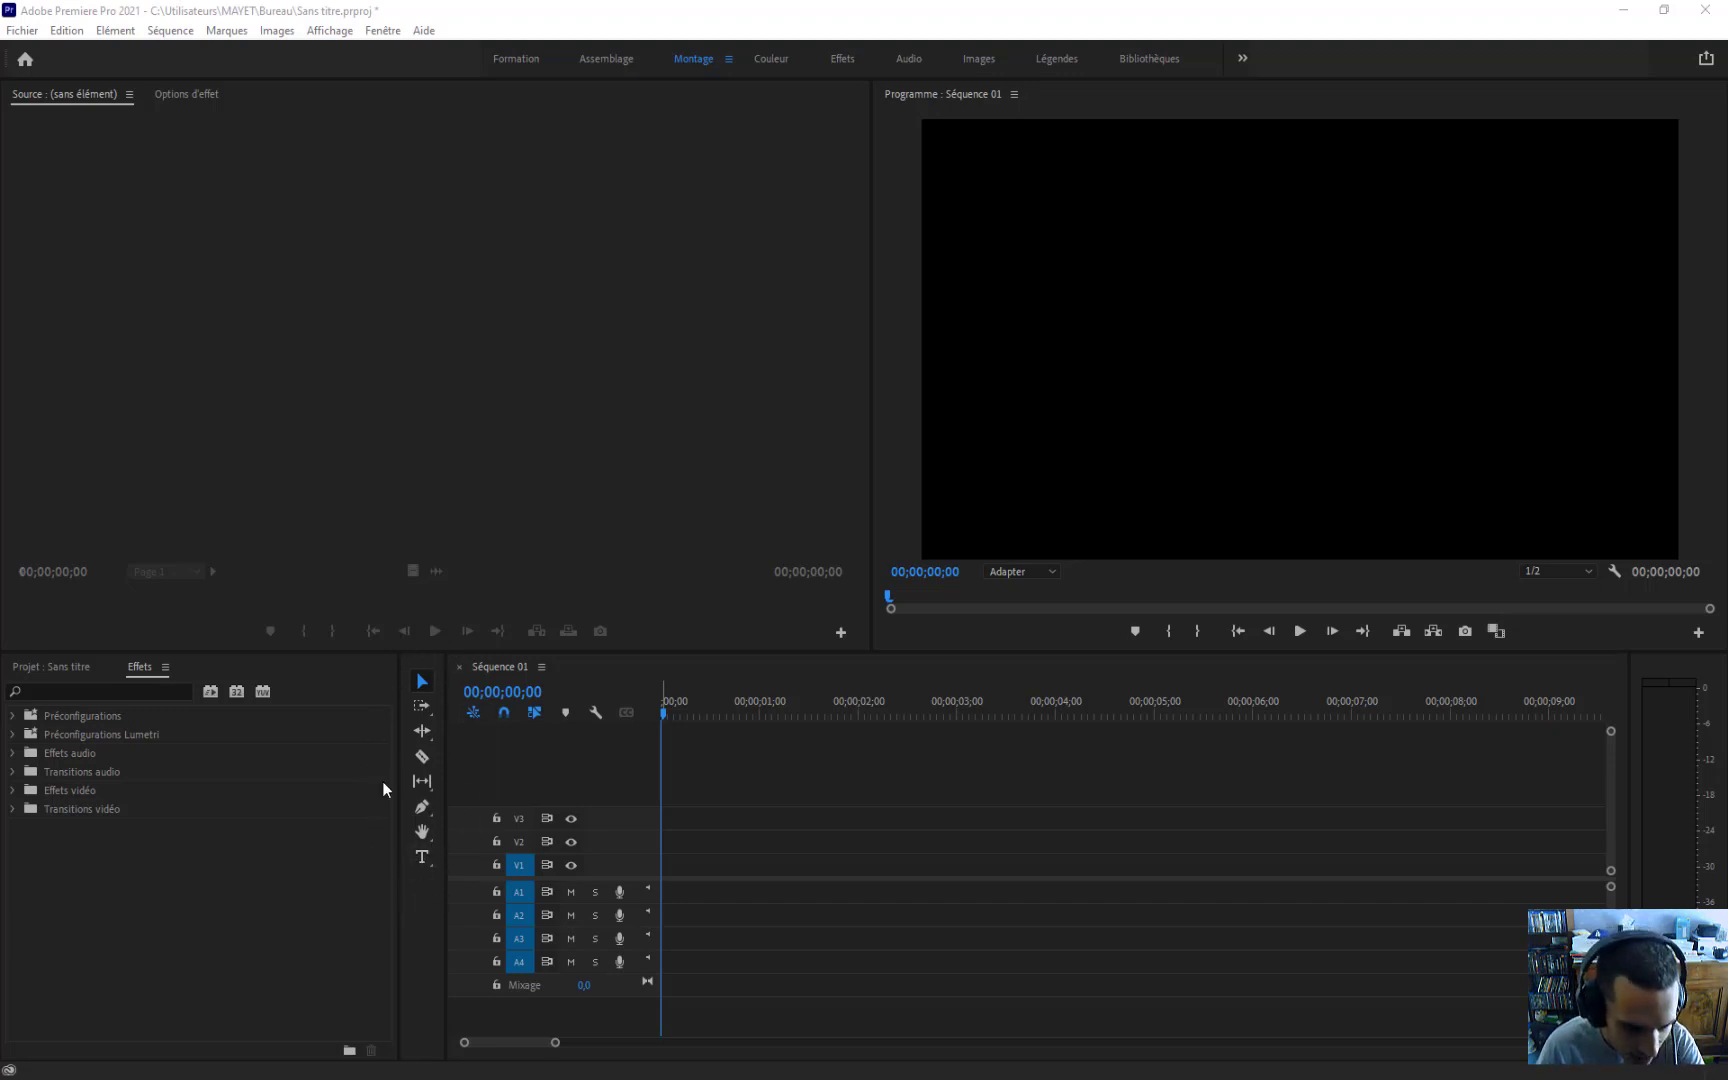
Step: Add a text title reading "POSITION" to the sequence's black frame
{"action": "left_click", "coordinate": [421, 862]}
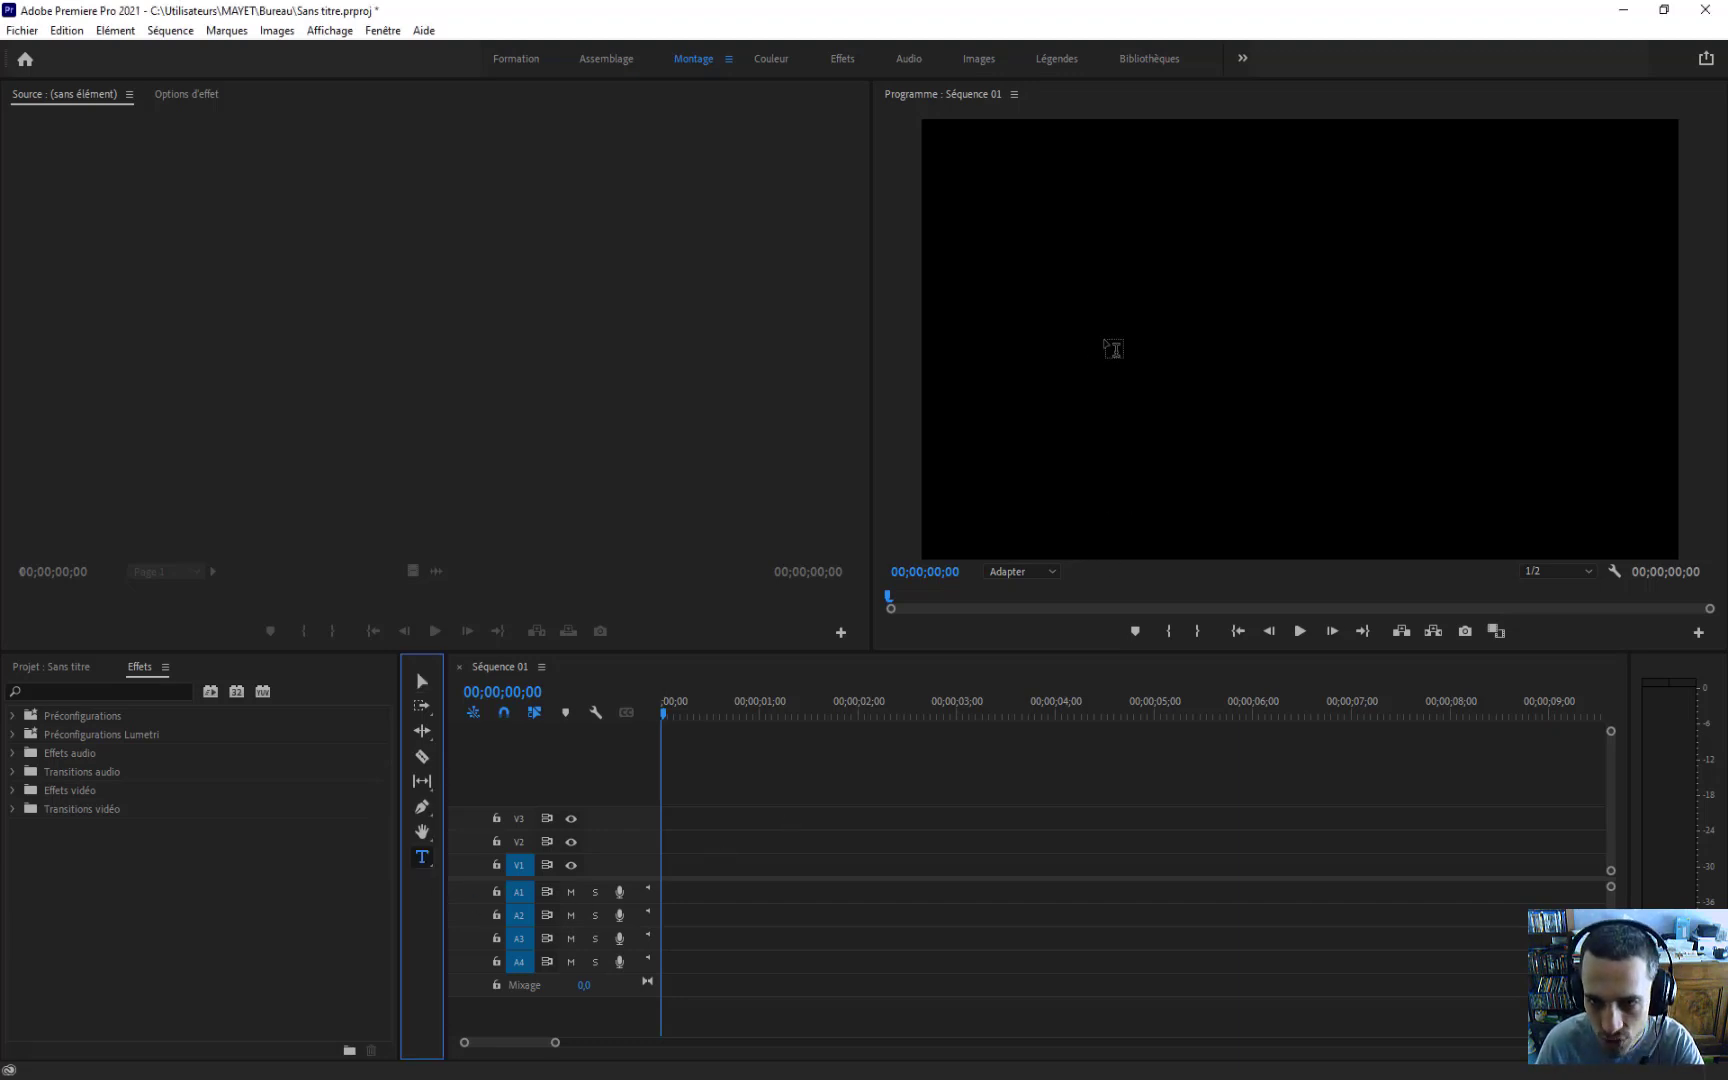
{"action": "left_click", "coordinate": [1105, 341]}
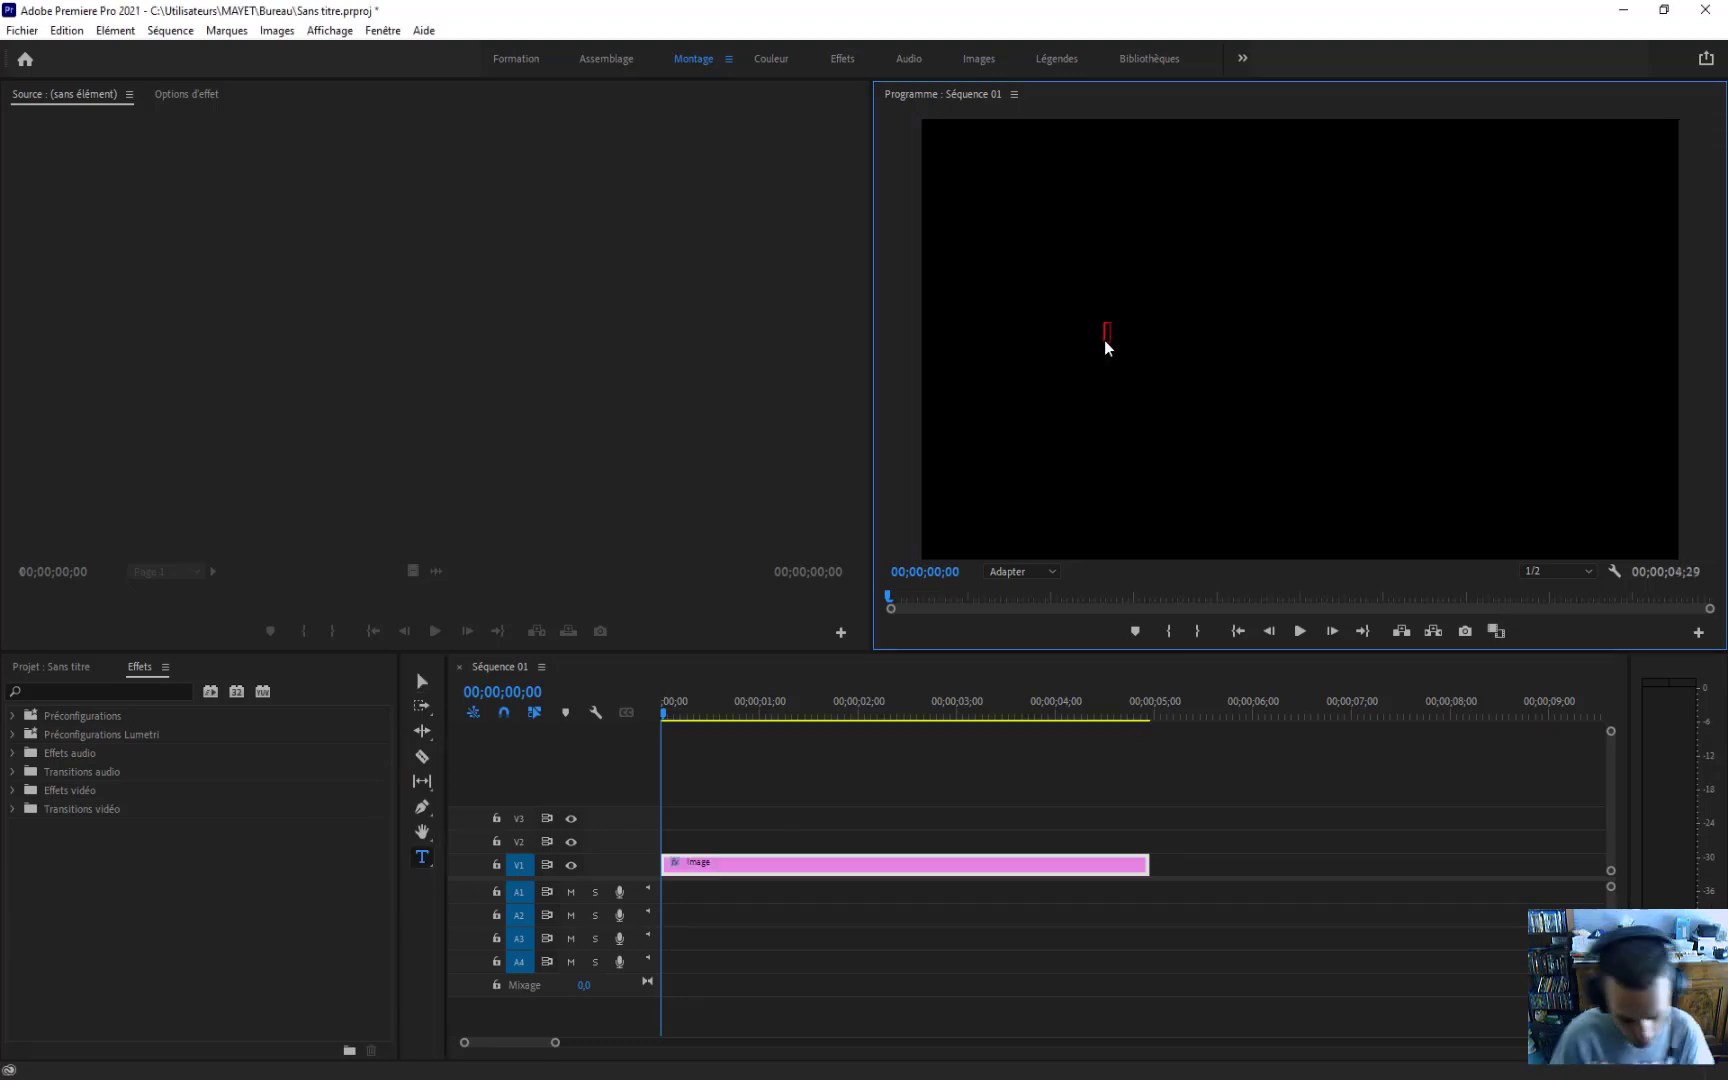
{"action": "type", "text": "POSITION"}
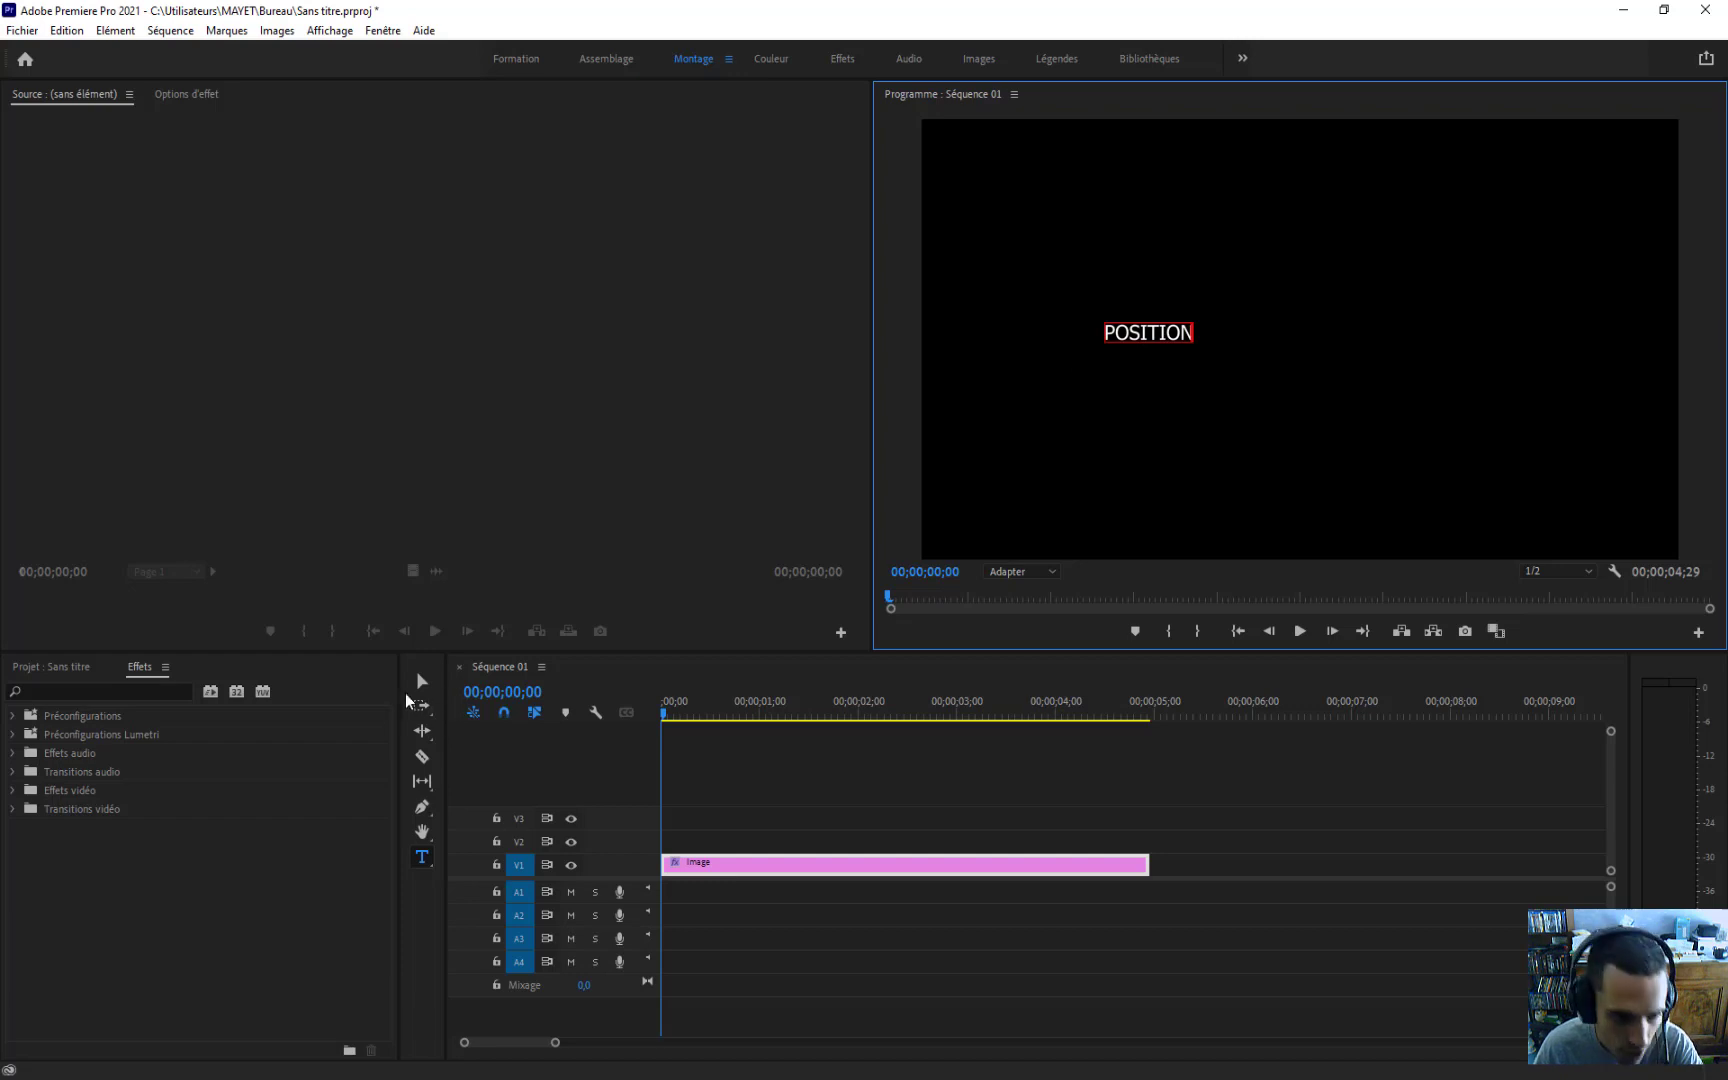
Step: Enlarge the POSITION title to over half the frame width and move it to the frame's centre
{"action": "left_click", "coordinate": [422, 683]}
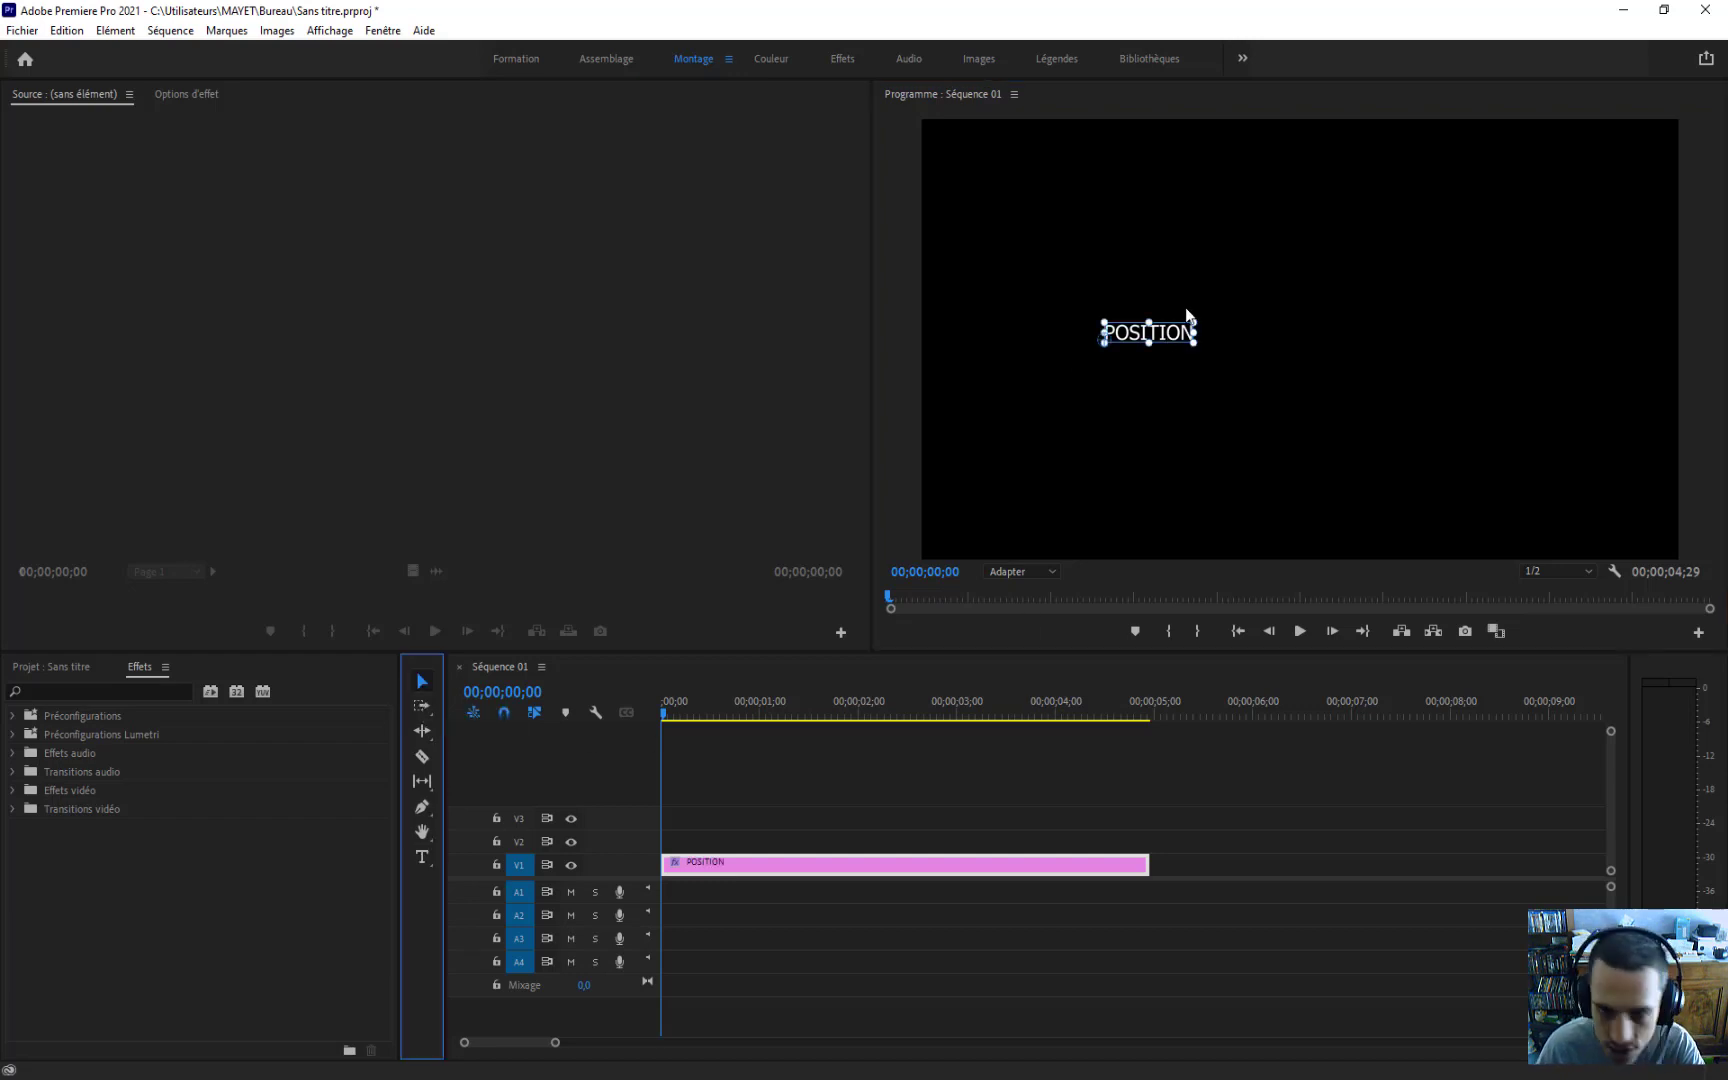
{"action": "left_click_drag", "start_coordinate": [1195, 322], "coordinate": [1430, 235]}
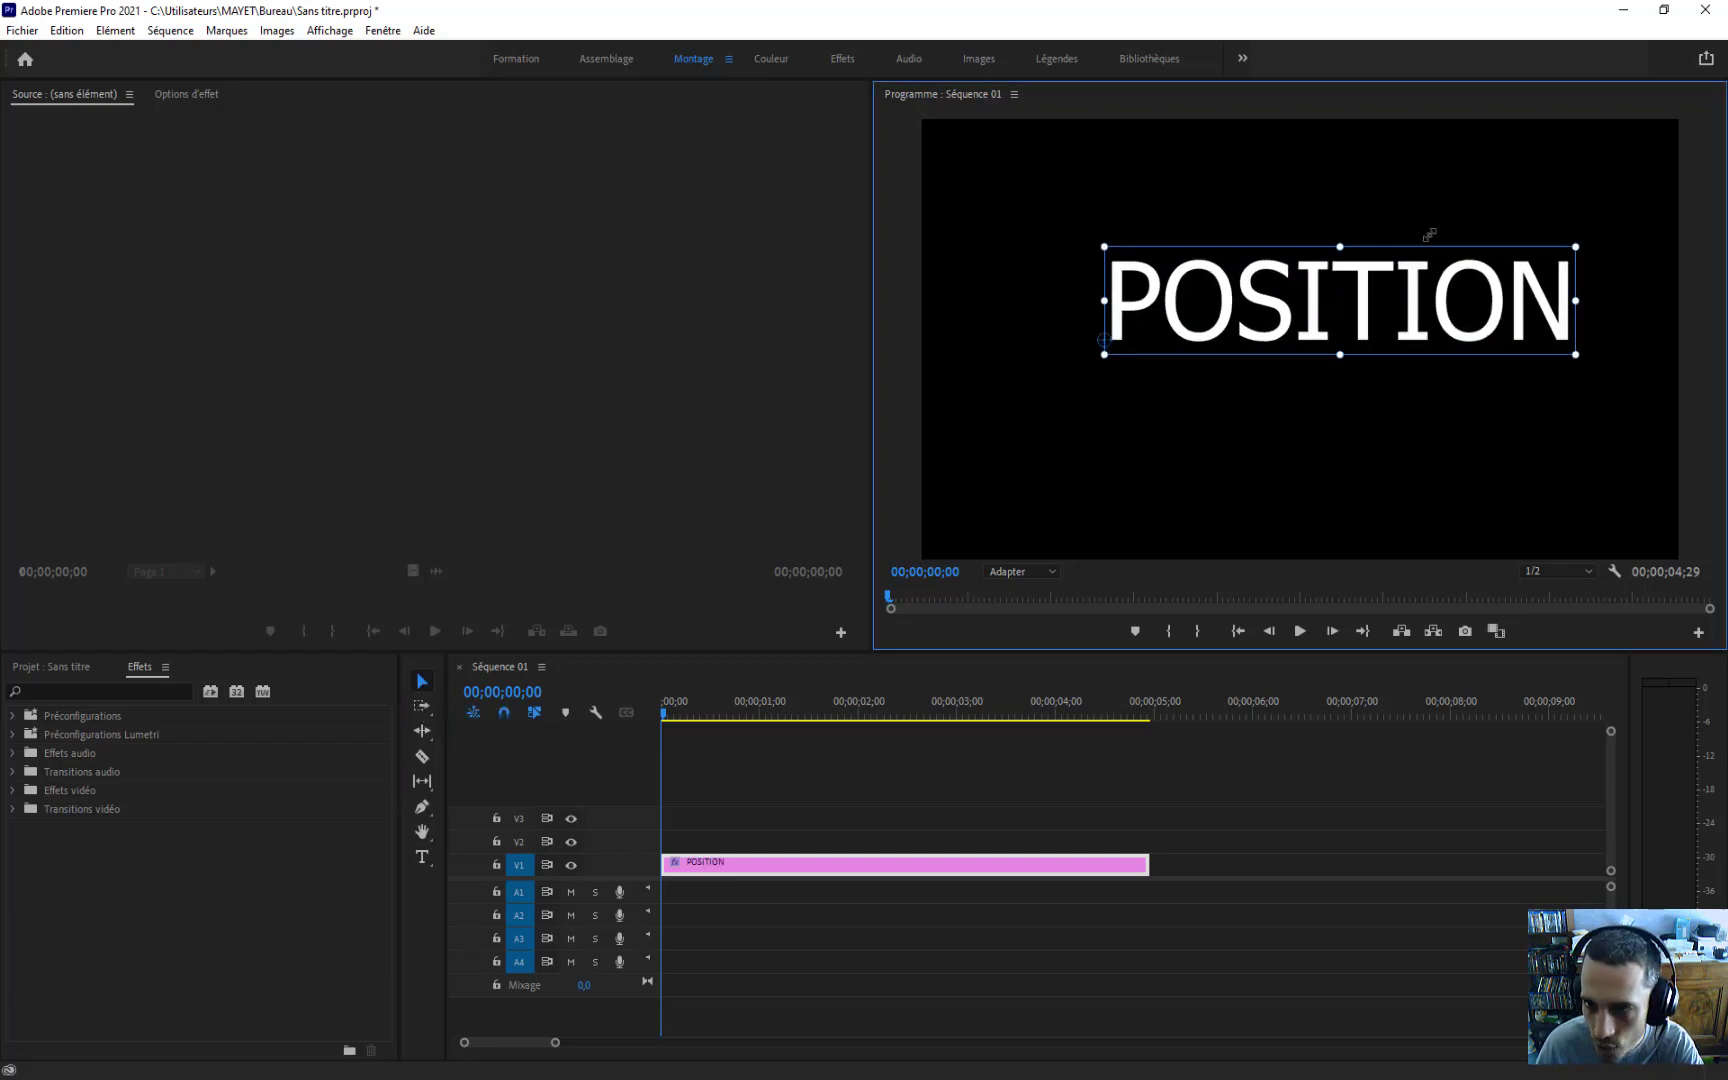
{"action": "left_click_drag", "start_coordinate": [1370, 307], "coordinate": [1335, 345]}
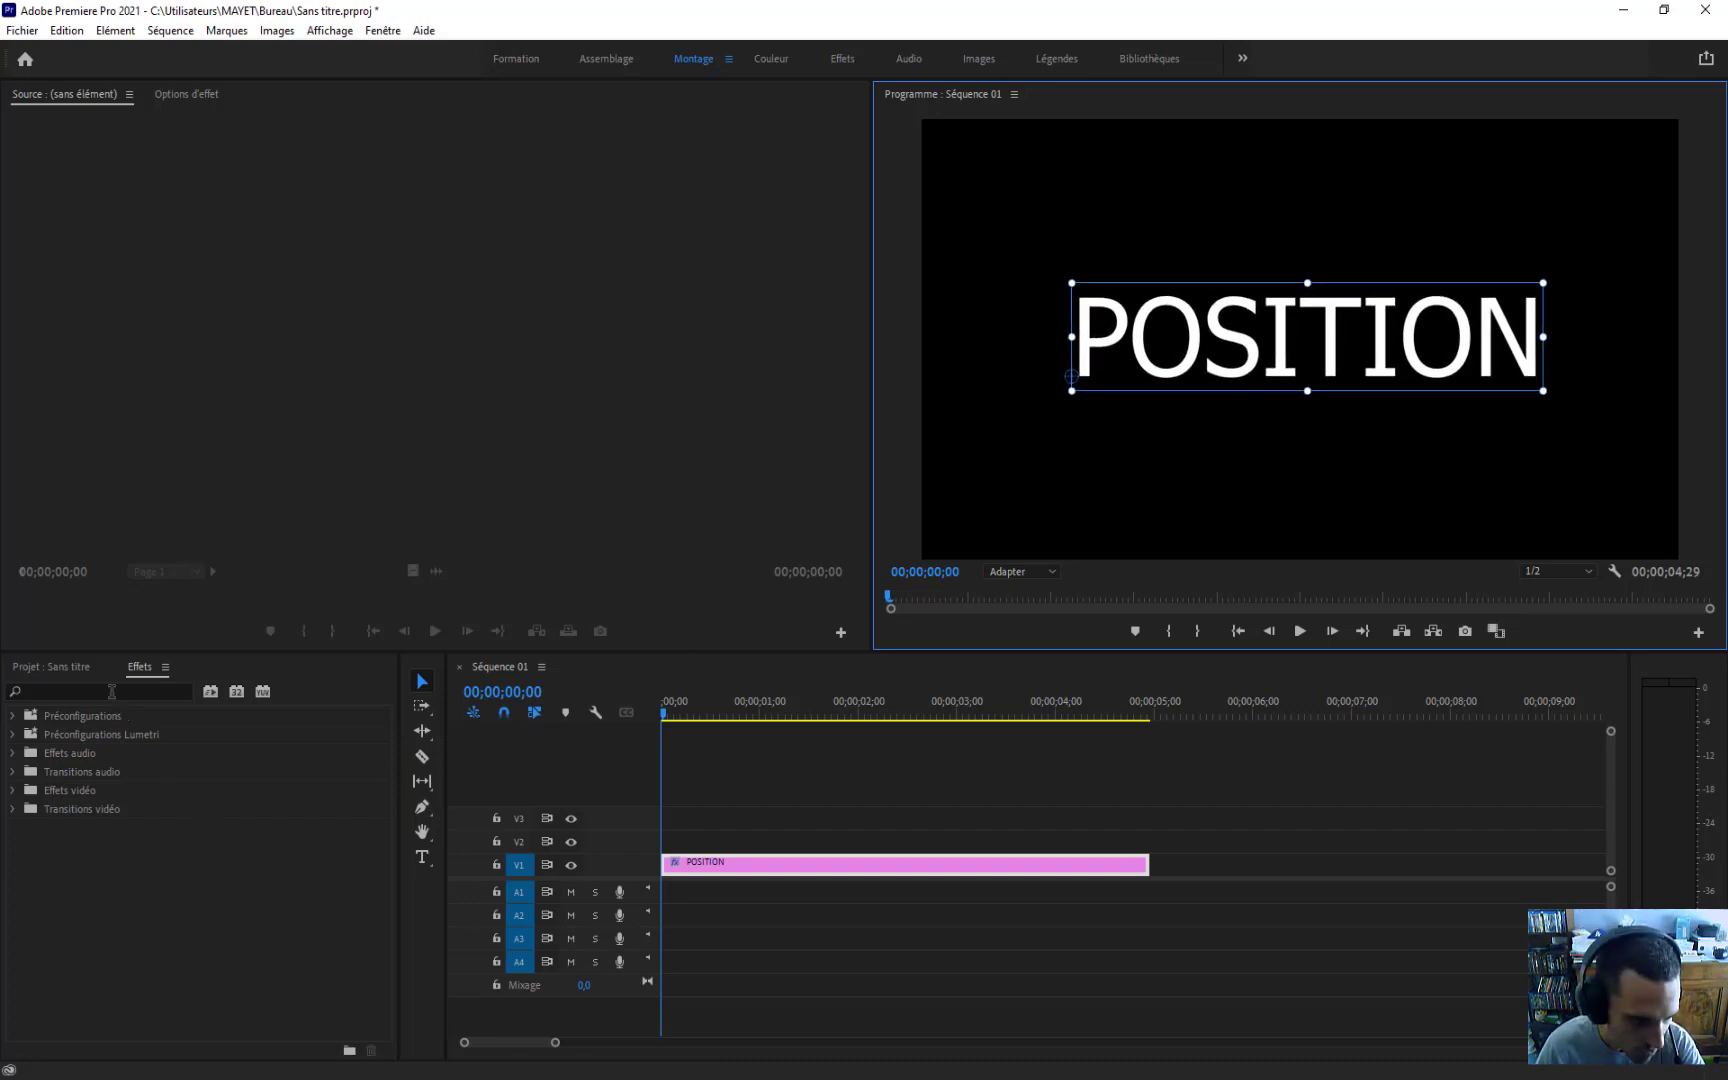
Step: Search the effects for "transforma" and apply the second Transformation effect under Déformation to the POSITION clip
{"action": "left_click", "coordinate": [69, 688]}
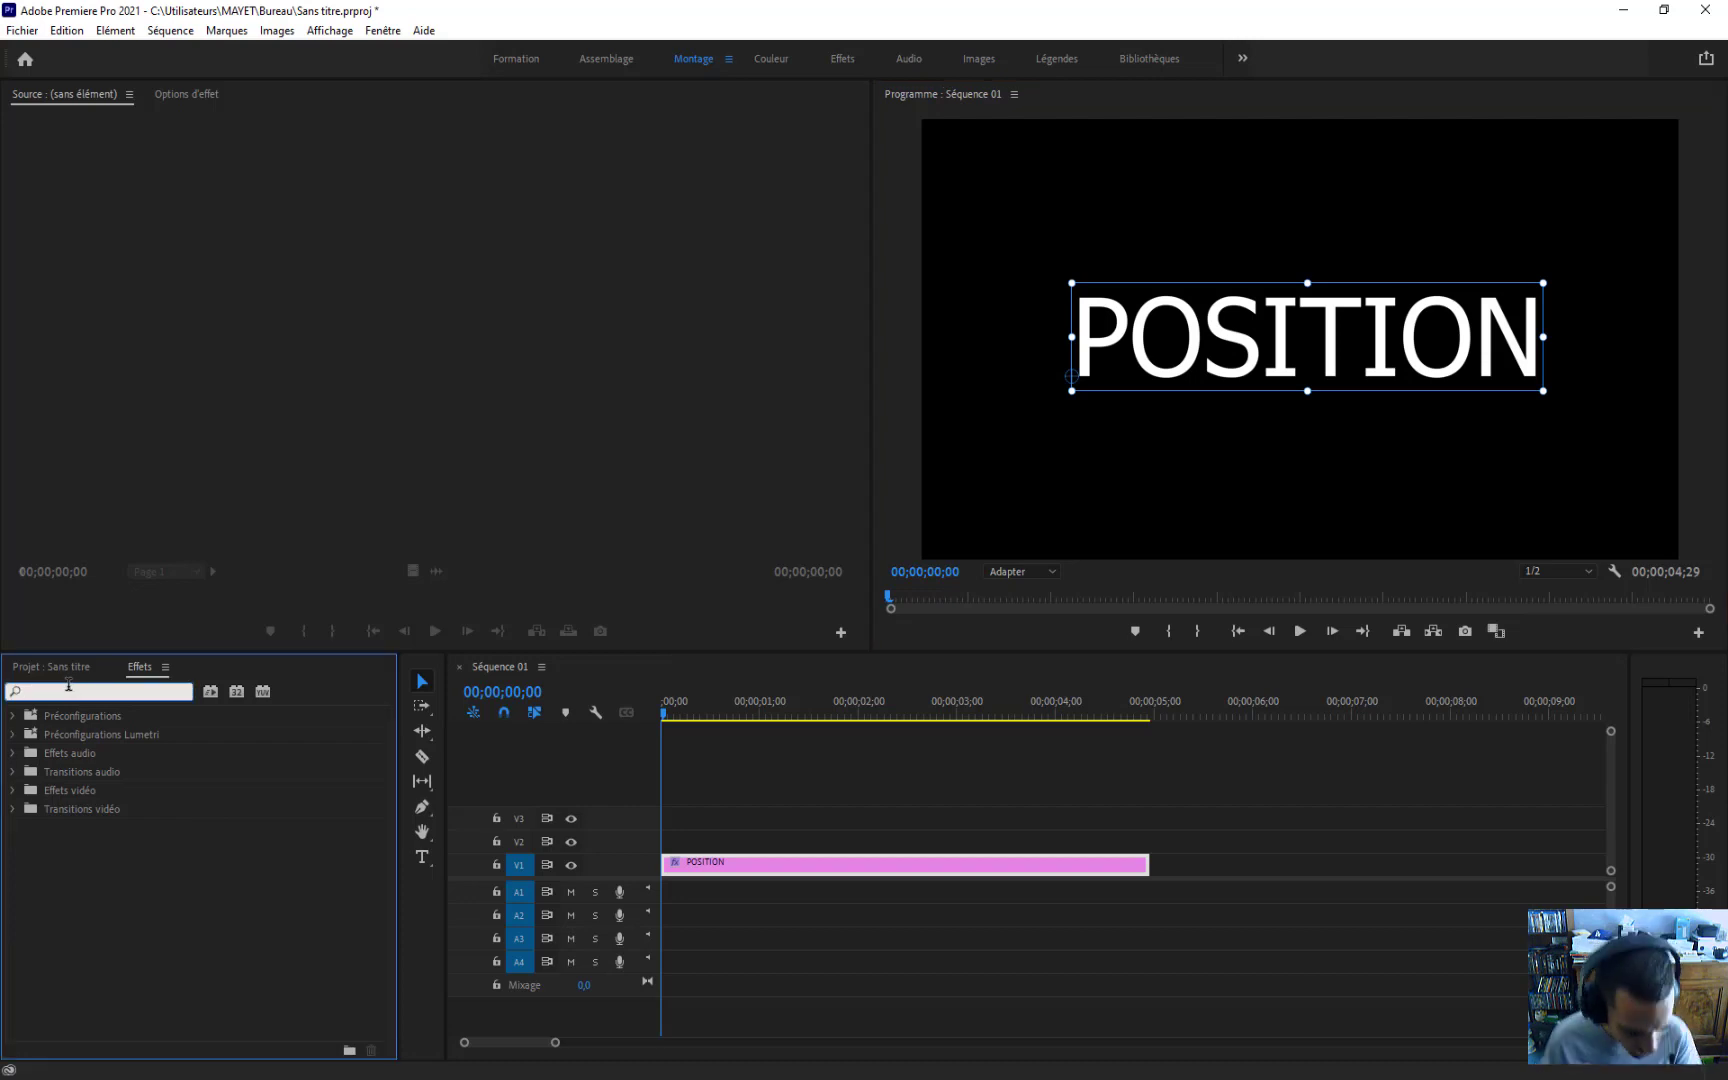
{"action": "type", "text": "transforma"}
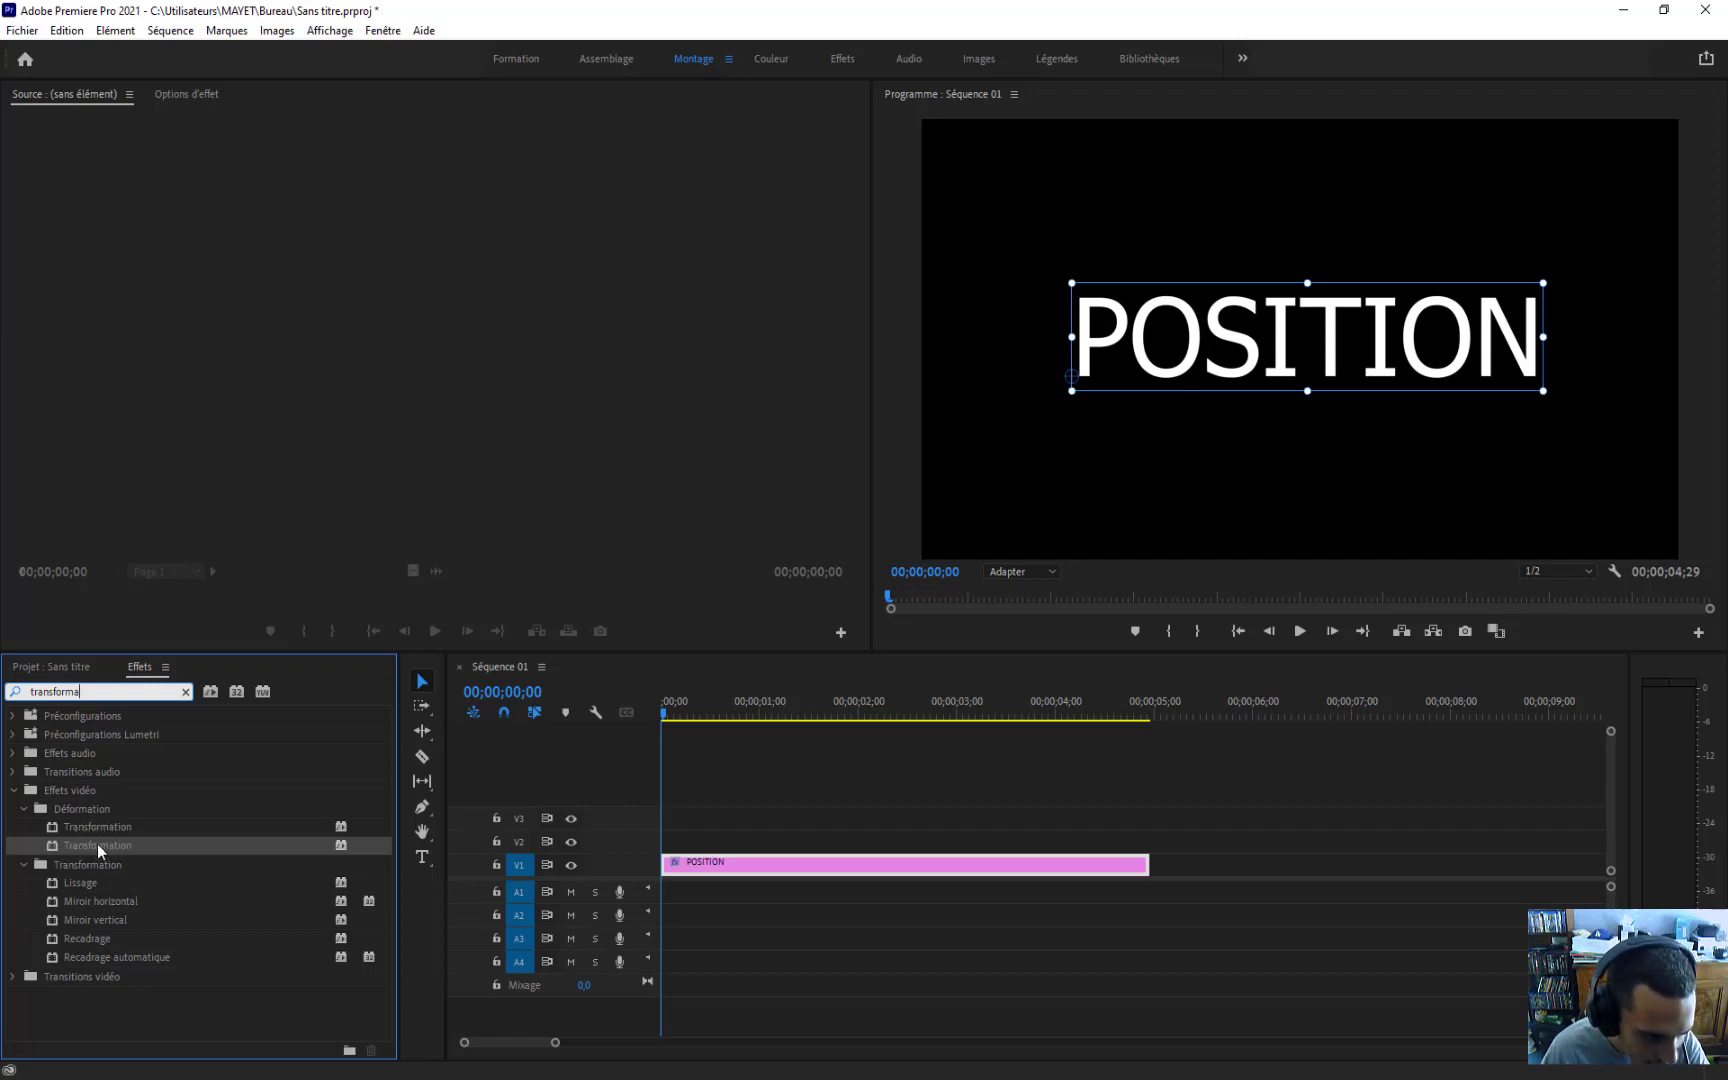
{"action": "left_click_drag", "start_coordinate": [76, 844], "coordinate": [796, 864]}
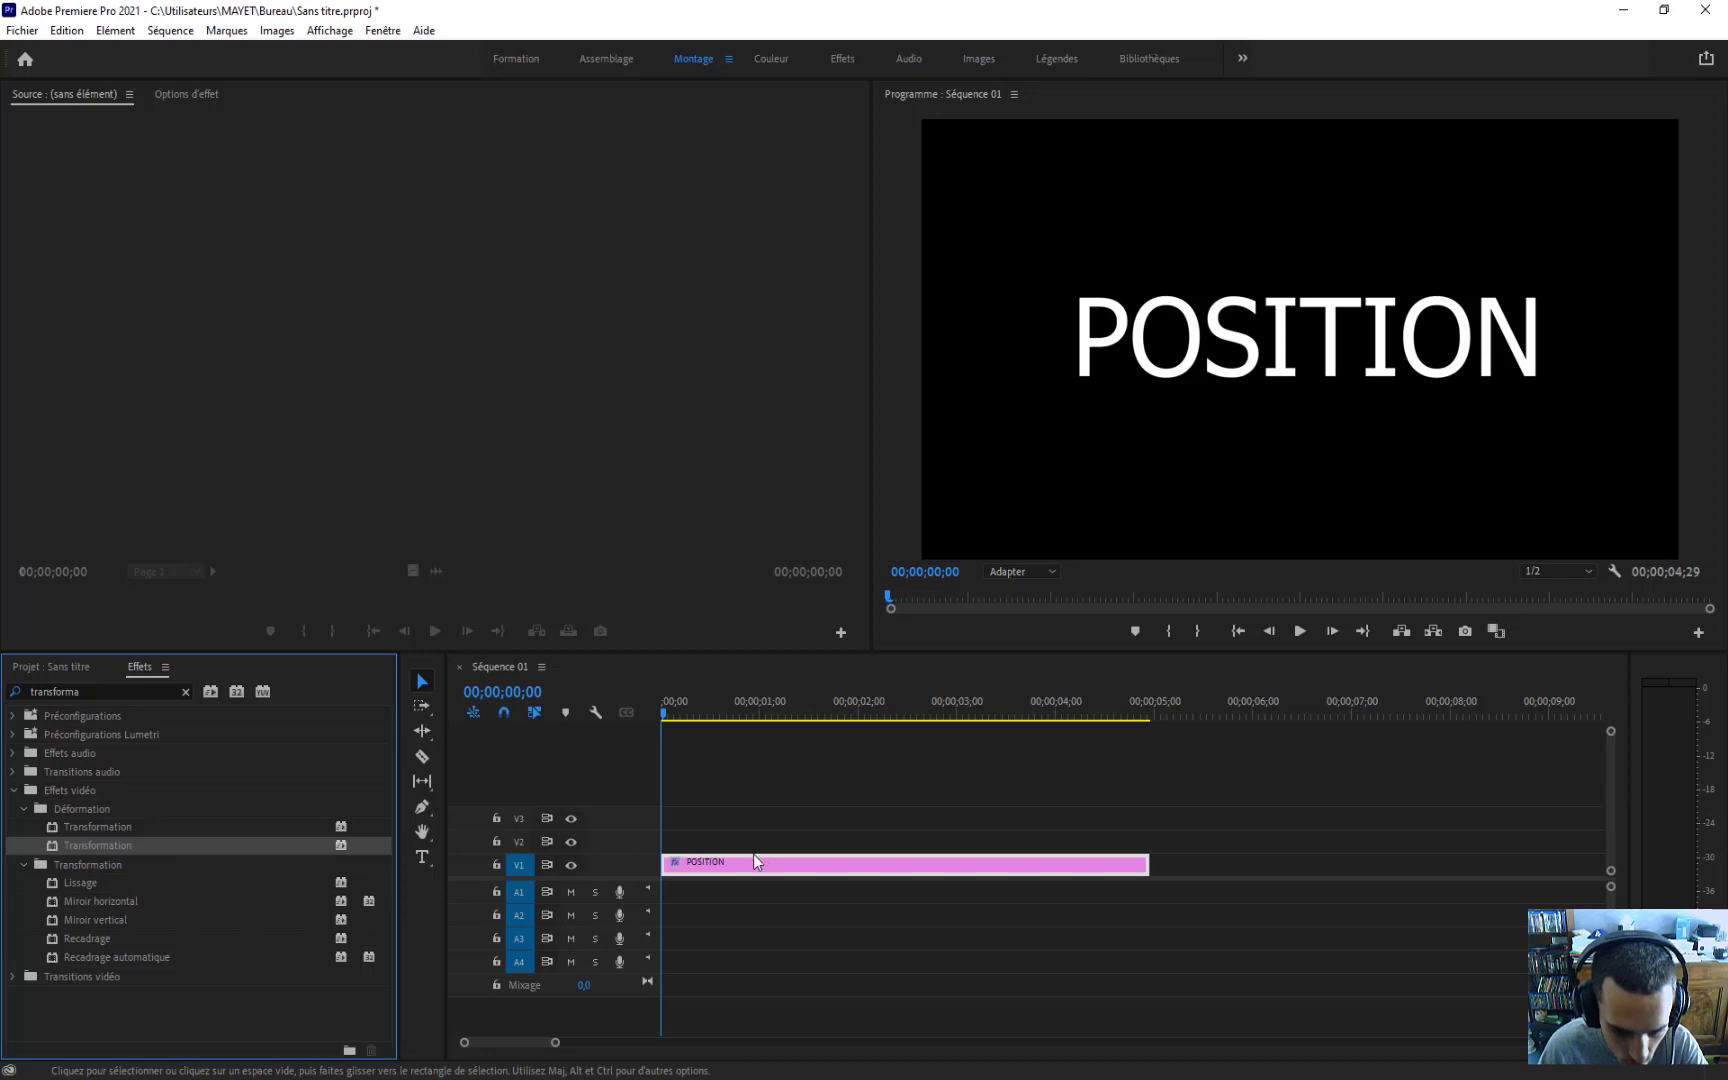
Step: Shift the title out past the frame's left edge by setting the Transformation effect's horizontal Position to about -1247
{"action": "left_click", "coordinate": [181, 96]}
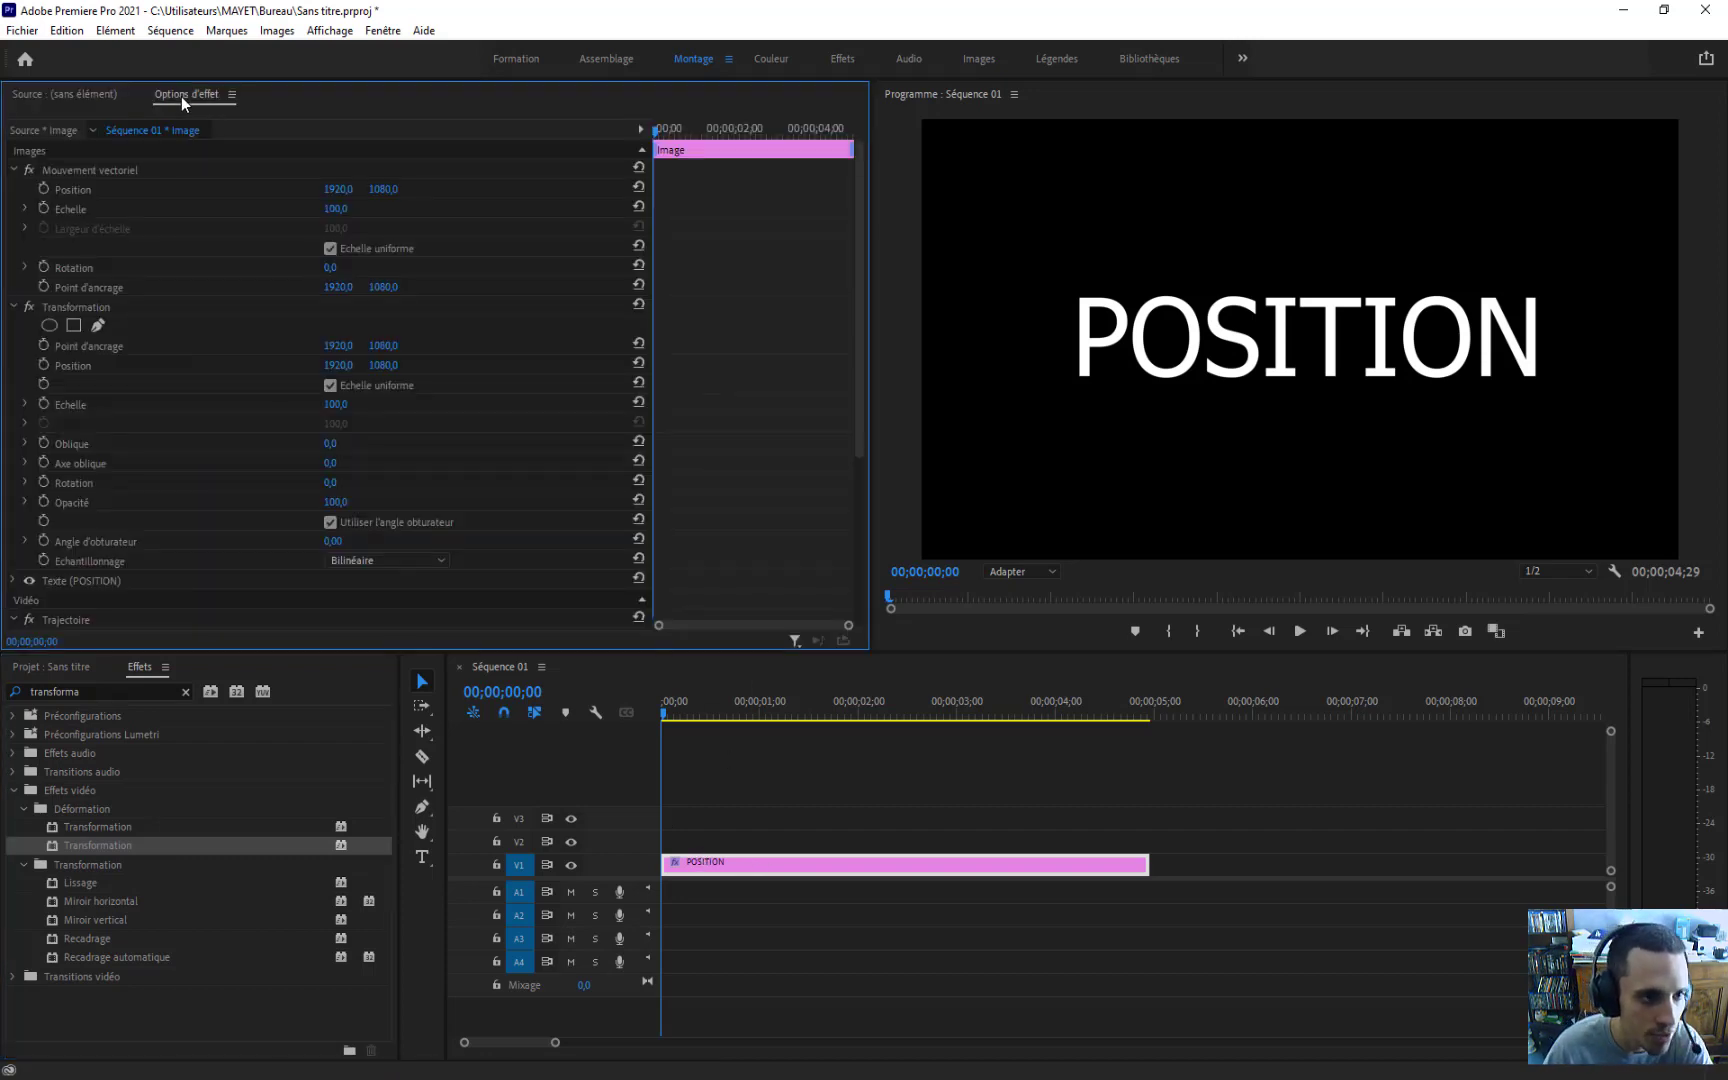
{"action": "left_click", "coordinate": [82, 306]}
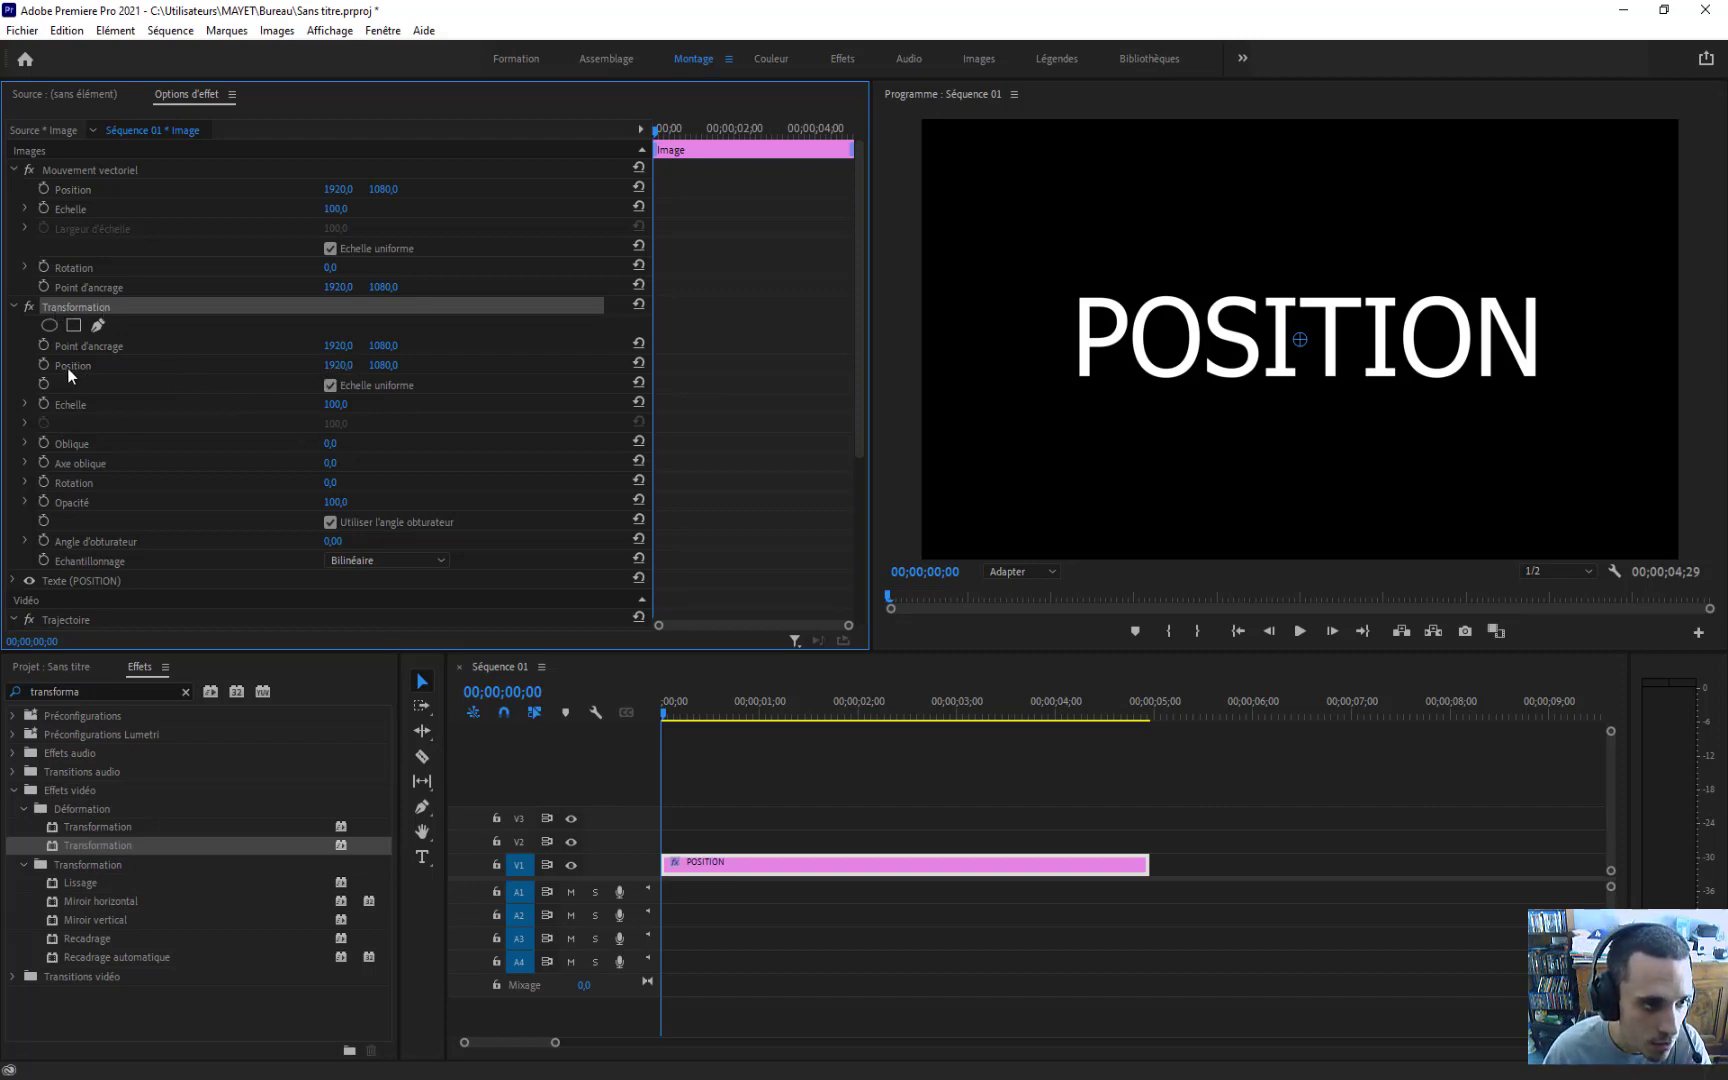
{"action": "left_click_drag", "start_coordinate": [336, 366], "coordinate": [507, 366]}
{"action": "left_click_drag", "start_coordinate": [361, 366], "coordinate": [16, 366]}
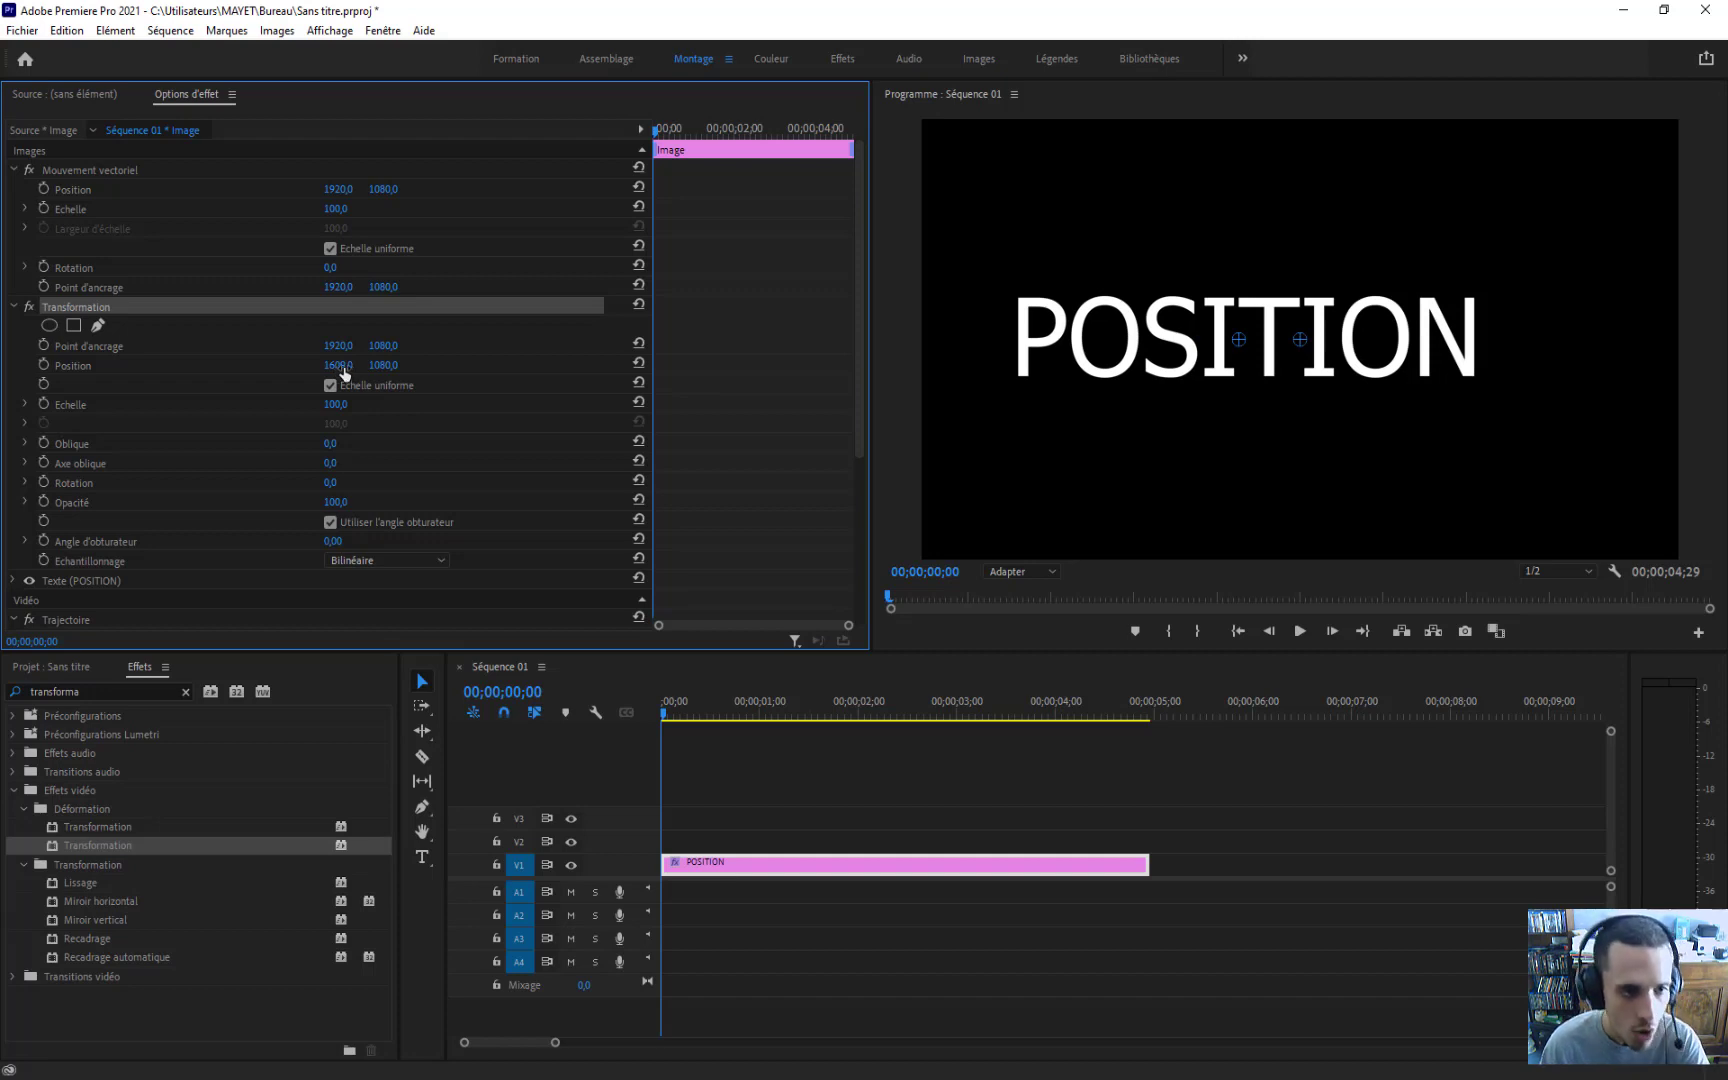
{"action": "left_click_drag", "start_coordinate": [344, 374], "coordinate": [106, 374]}
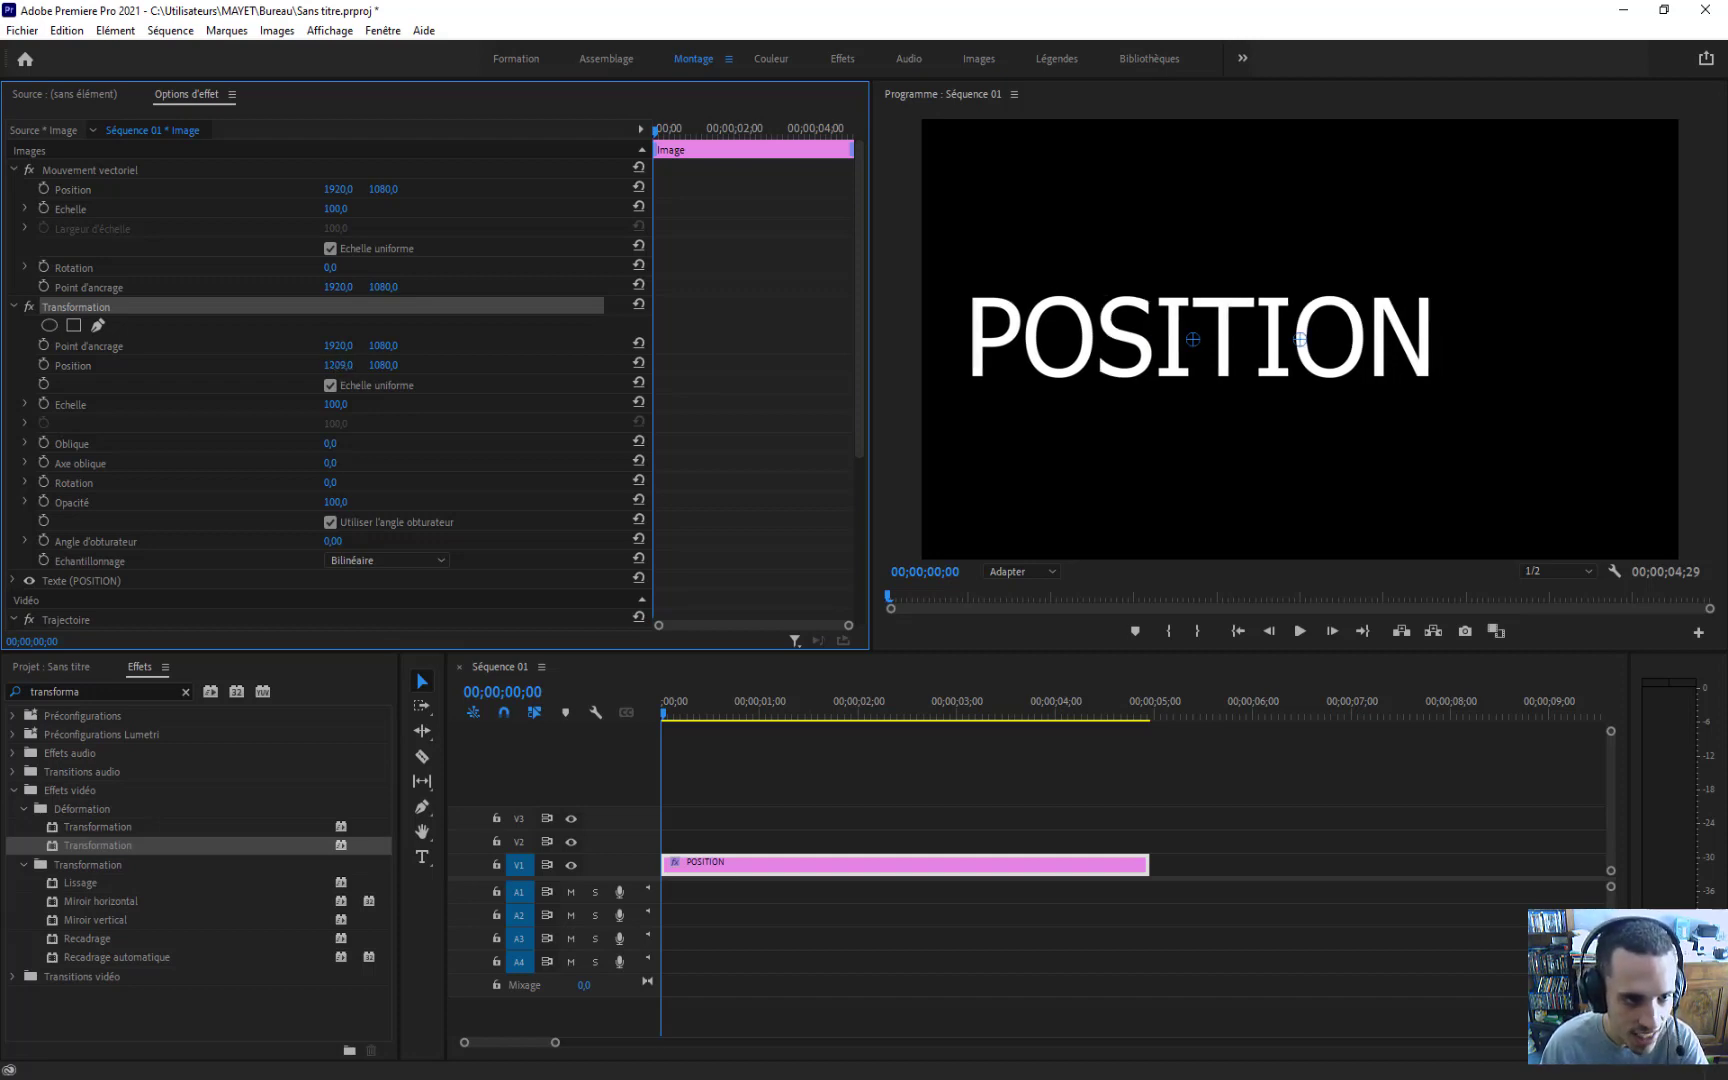
{"action": "left_click_drag", "start_coordinate": [344, 374], "coordinate": [200, 374]}
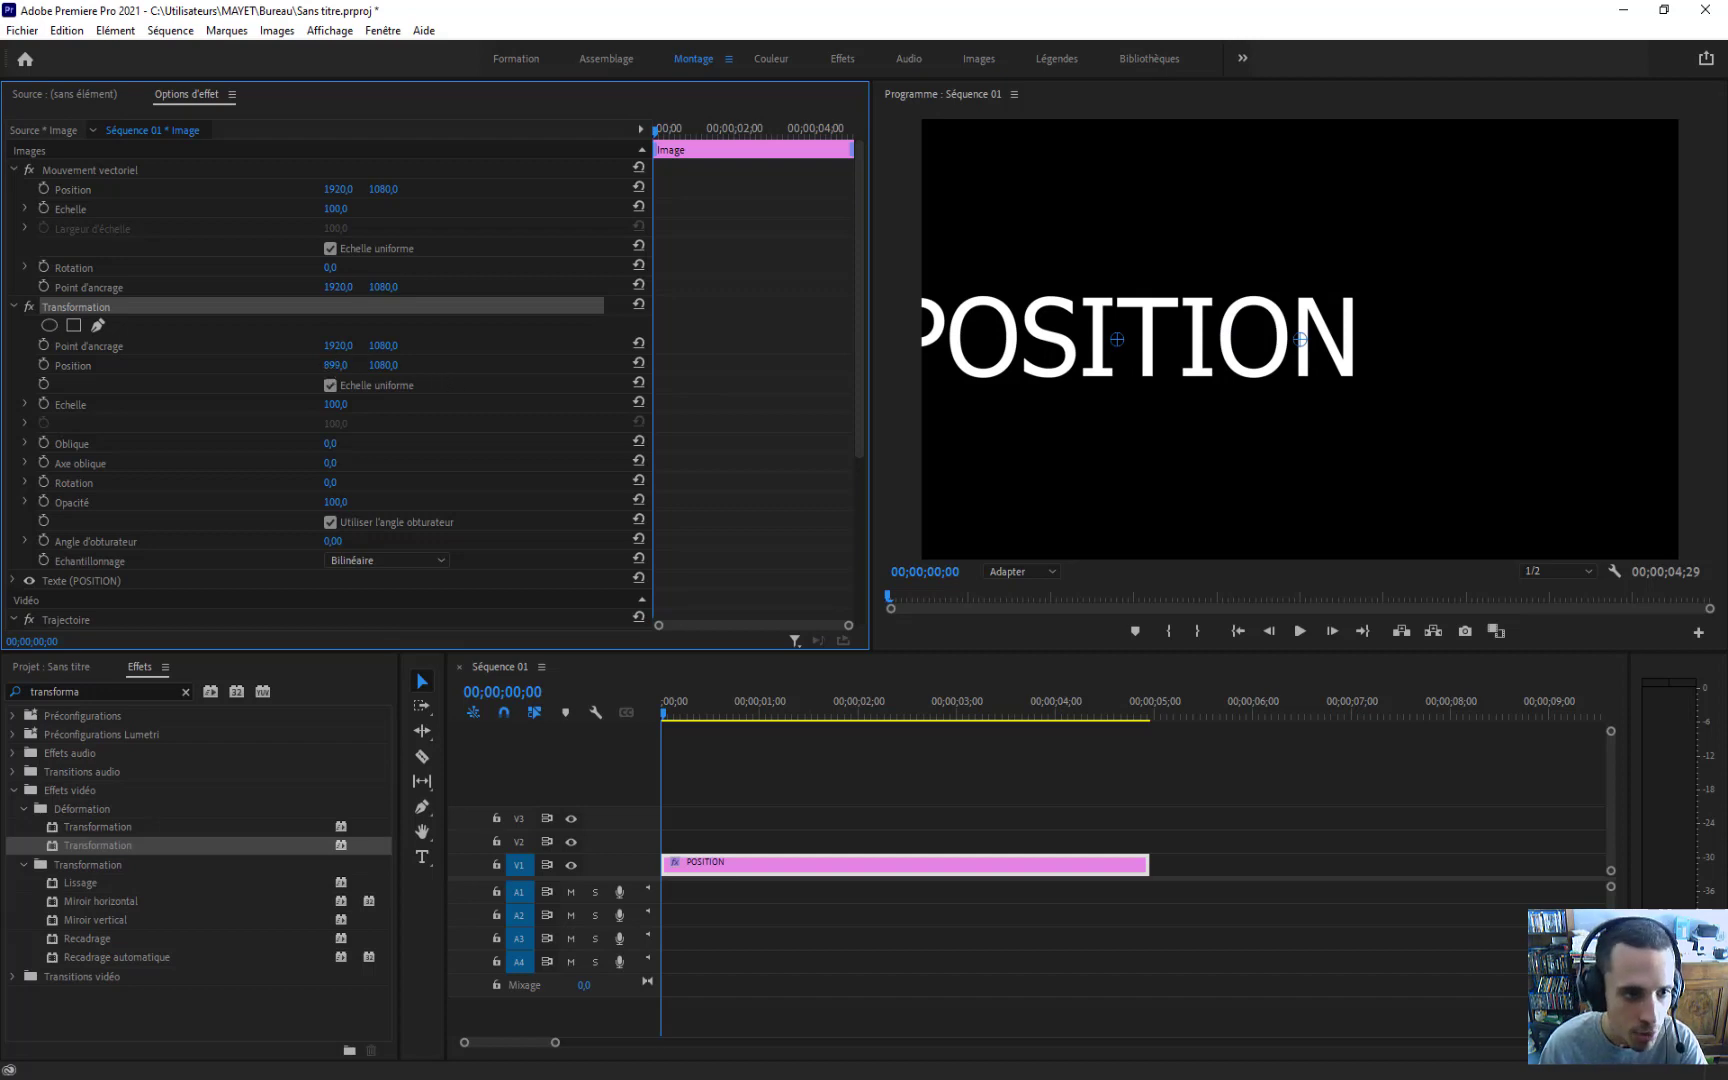
{"action": "left_click_drag", "start_coordinate": [337, 369], "coordinate": [0, 369]}
{"action": "left_click_drag", "start_coordinate": [338, 365], "coordinate": [123, 365]}
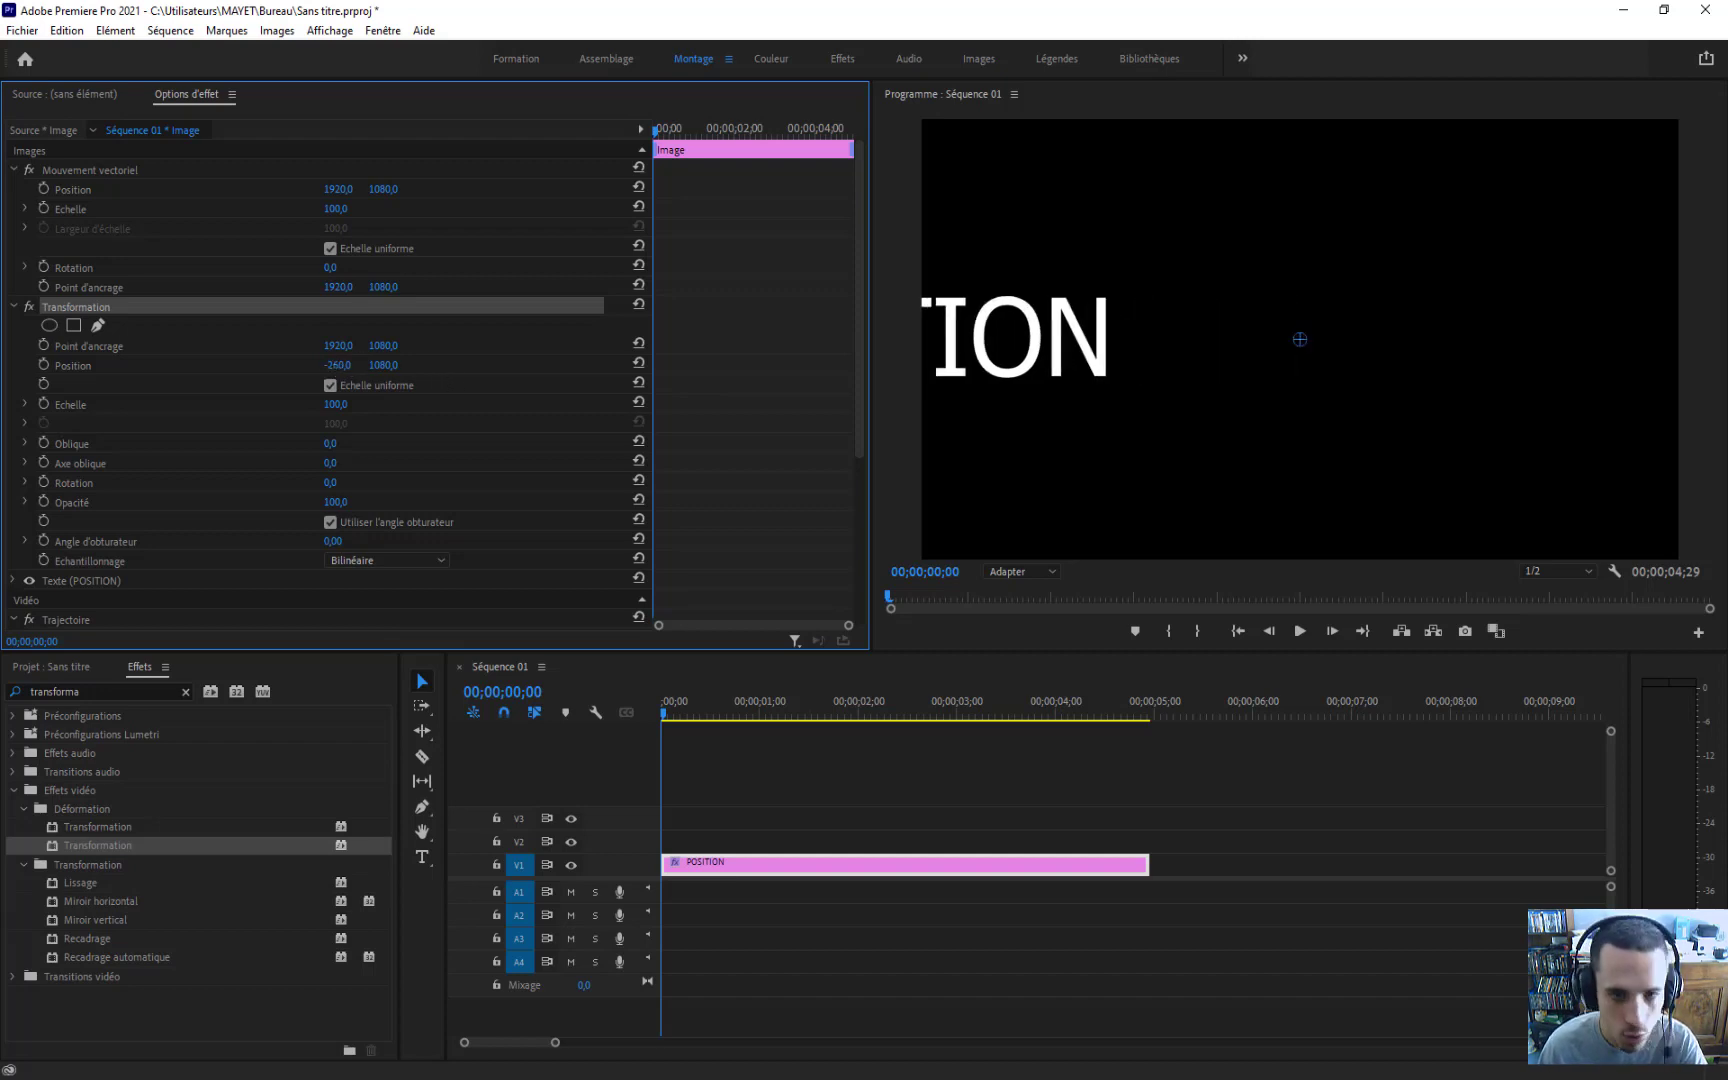
{"action": "left_click_drag", "start_coordinate": [340, 366], "coordinate": [170, 366]}
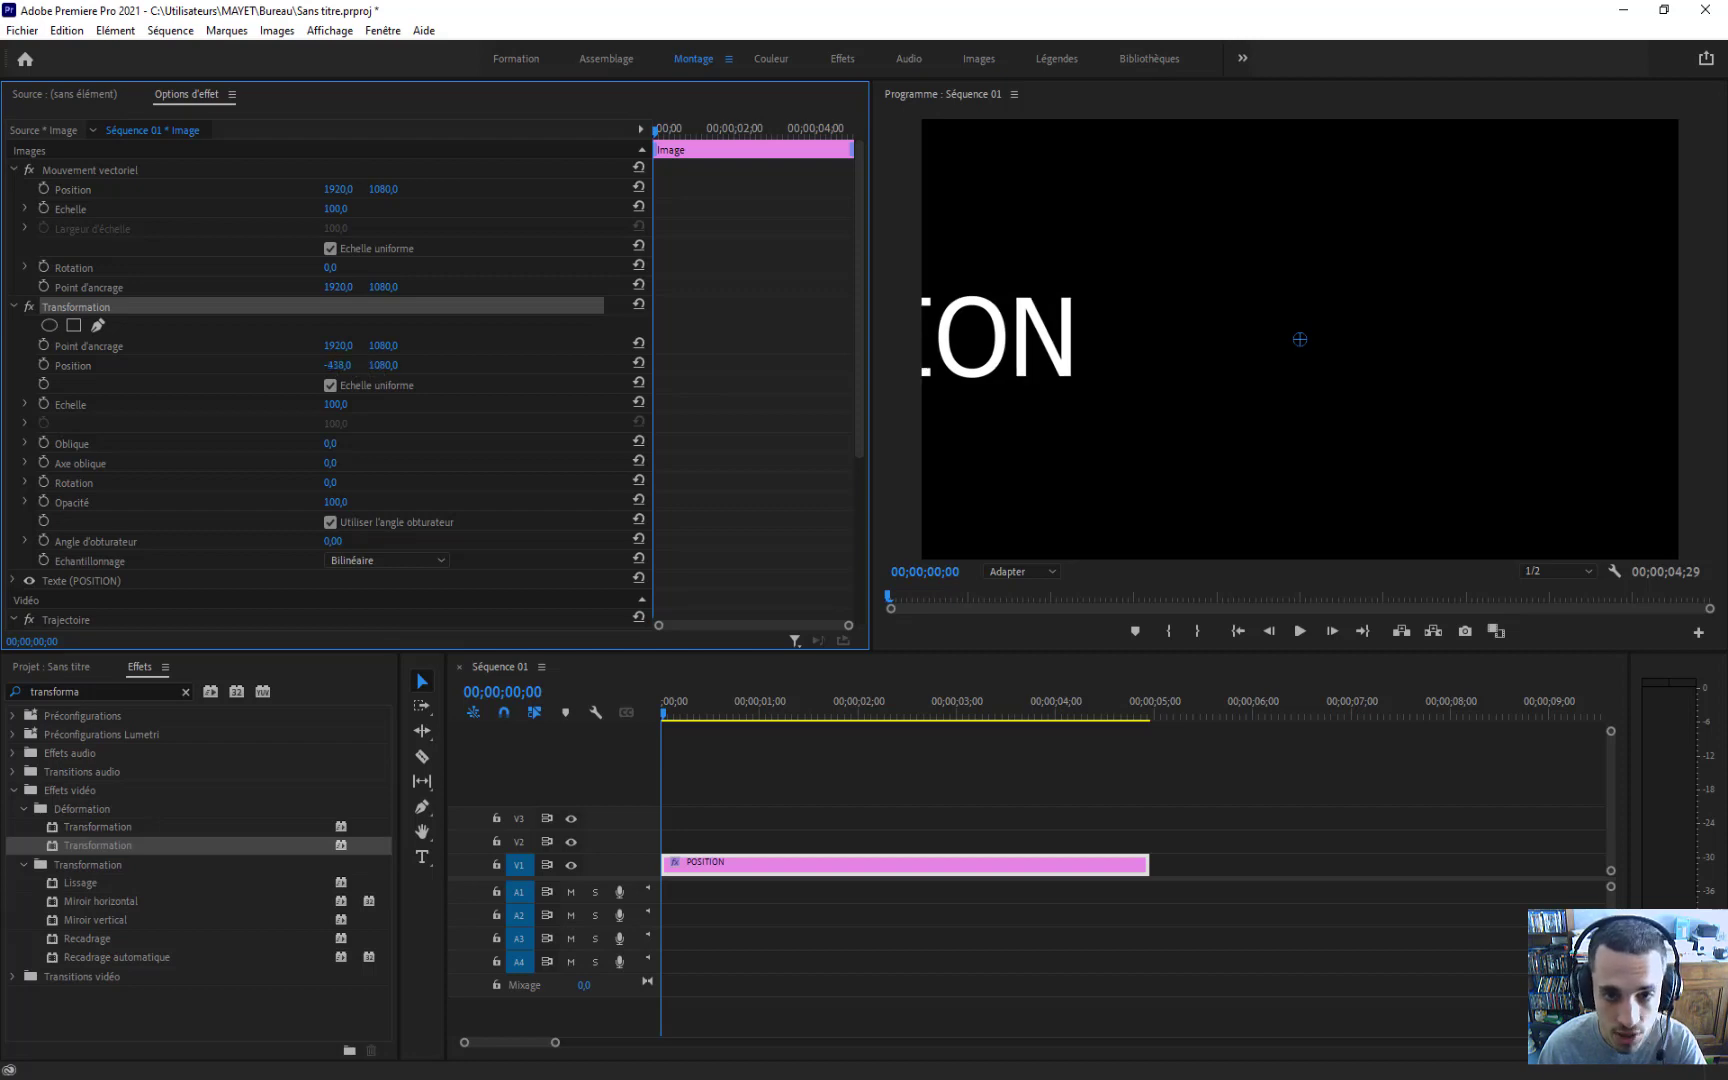
{"action": "left_click_drag", "start_coordinate": [337, 369], "coordinate": [45, 366]}
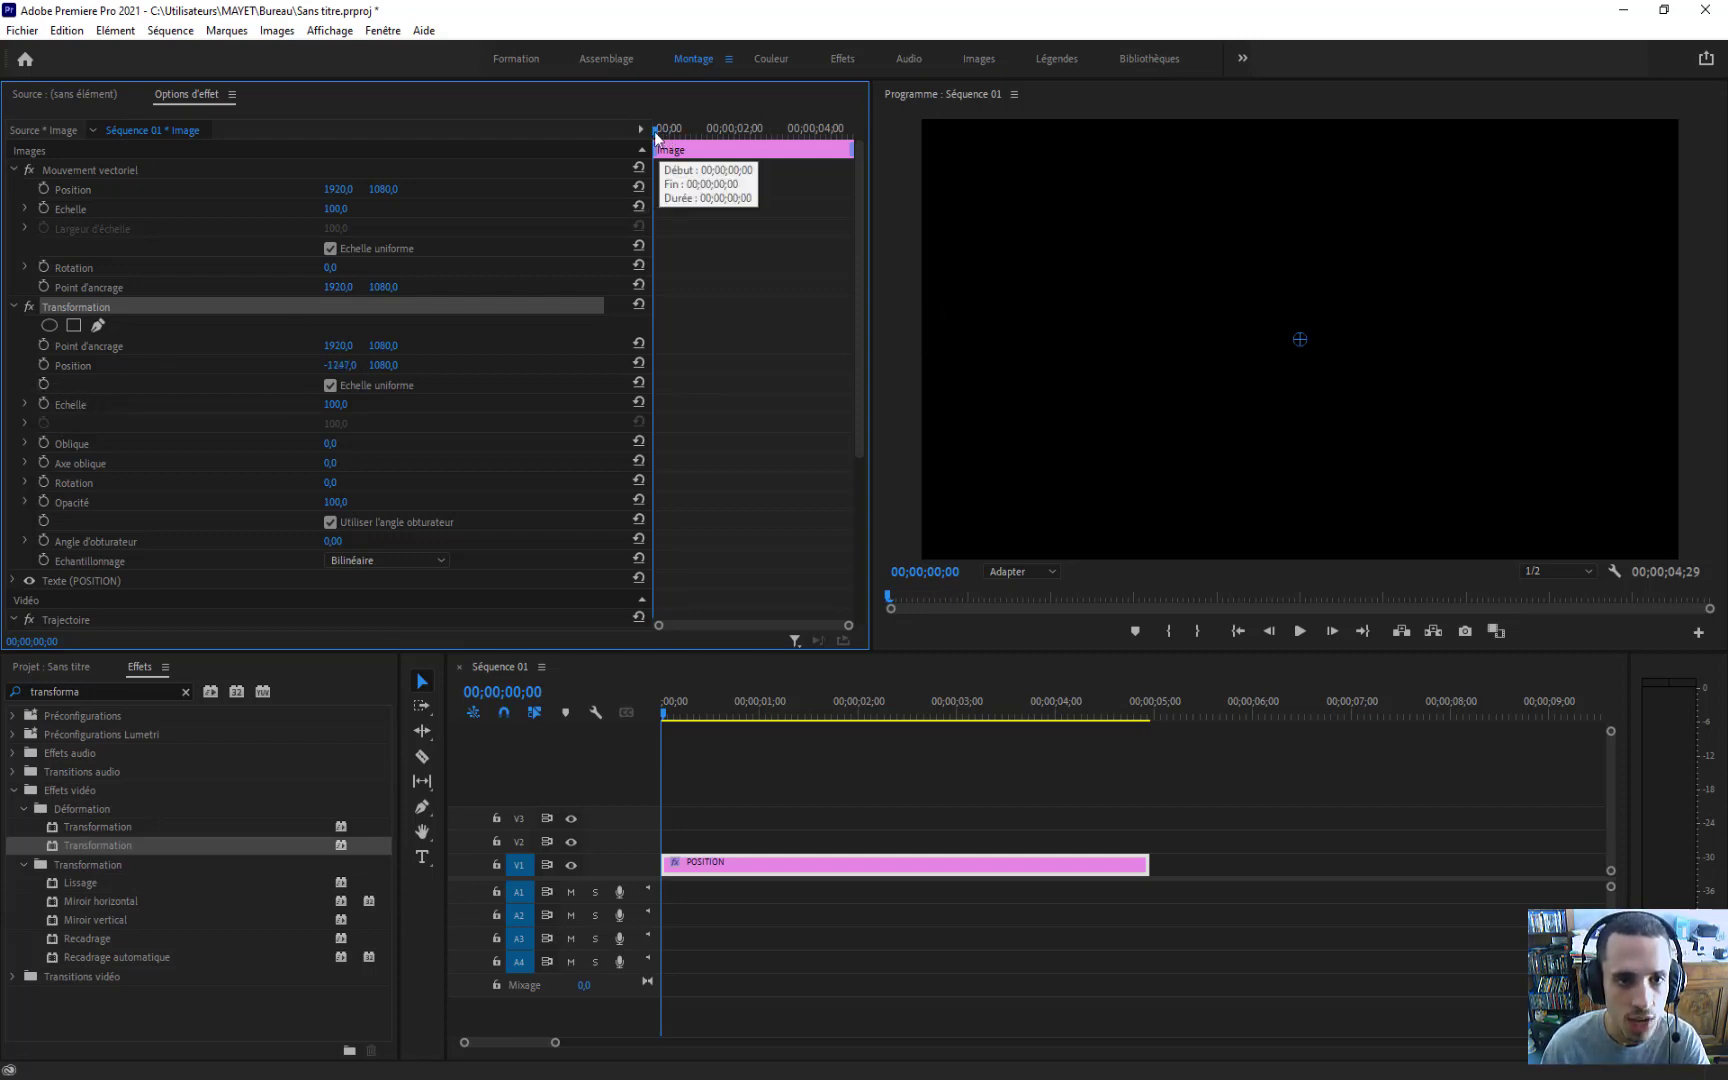
Step: Enable keyframing for the Transformation effect's Position at the very start of the clip
{"action": "mouse_move", "coordinate": [657, 133]}
{"action": "left_mouse_down"}
{"action": "mouse_move", "coordinate": [760, 142]}
{"action": "mouse_move", "coordinate": [643, 130]}
{"action": "left_mouse_up"}
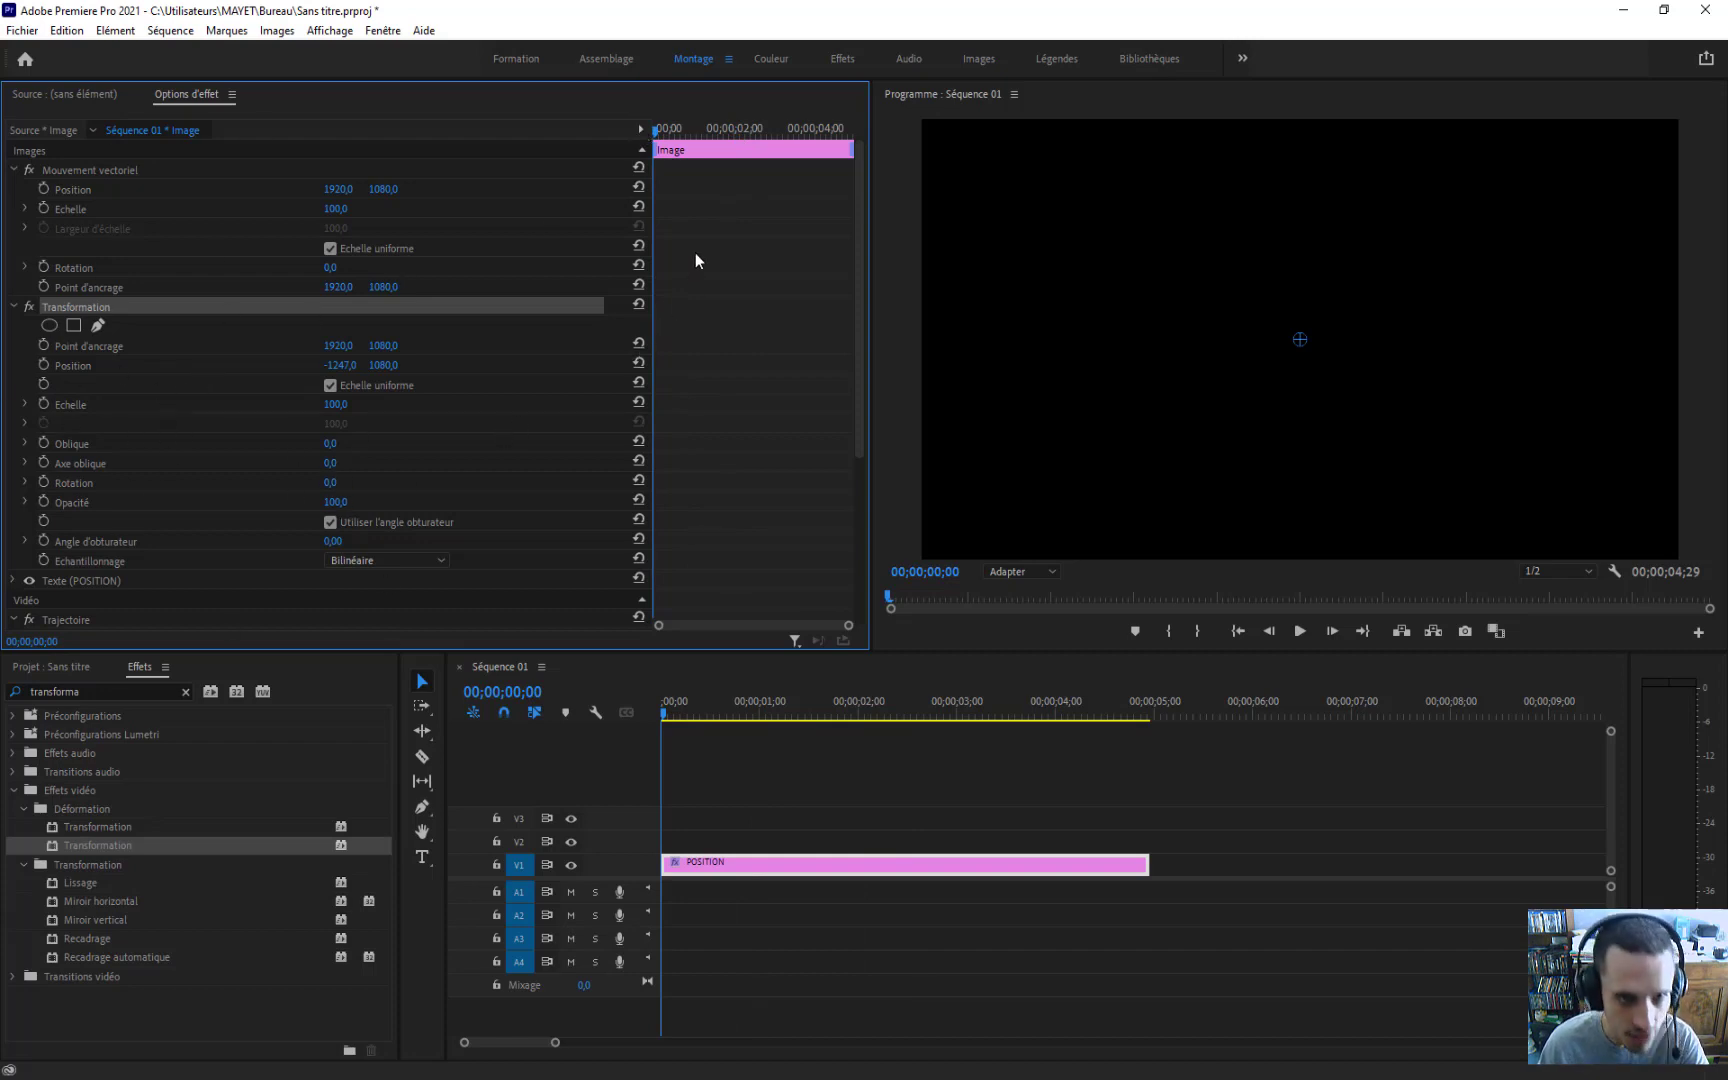
{"action": "mouse_move", "coordinate": [660, 130]}
{"action": "left_mouse_down"}
{"action": "mouse_move", "coordinate": [811, 134]}
{"action": "mouse_move", "coordinate": [634, 142]}
{"action": "left_mouse_up"}
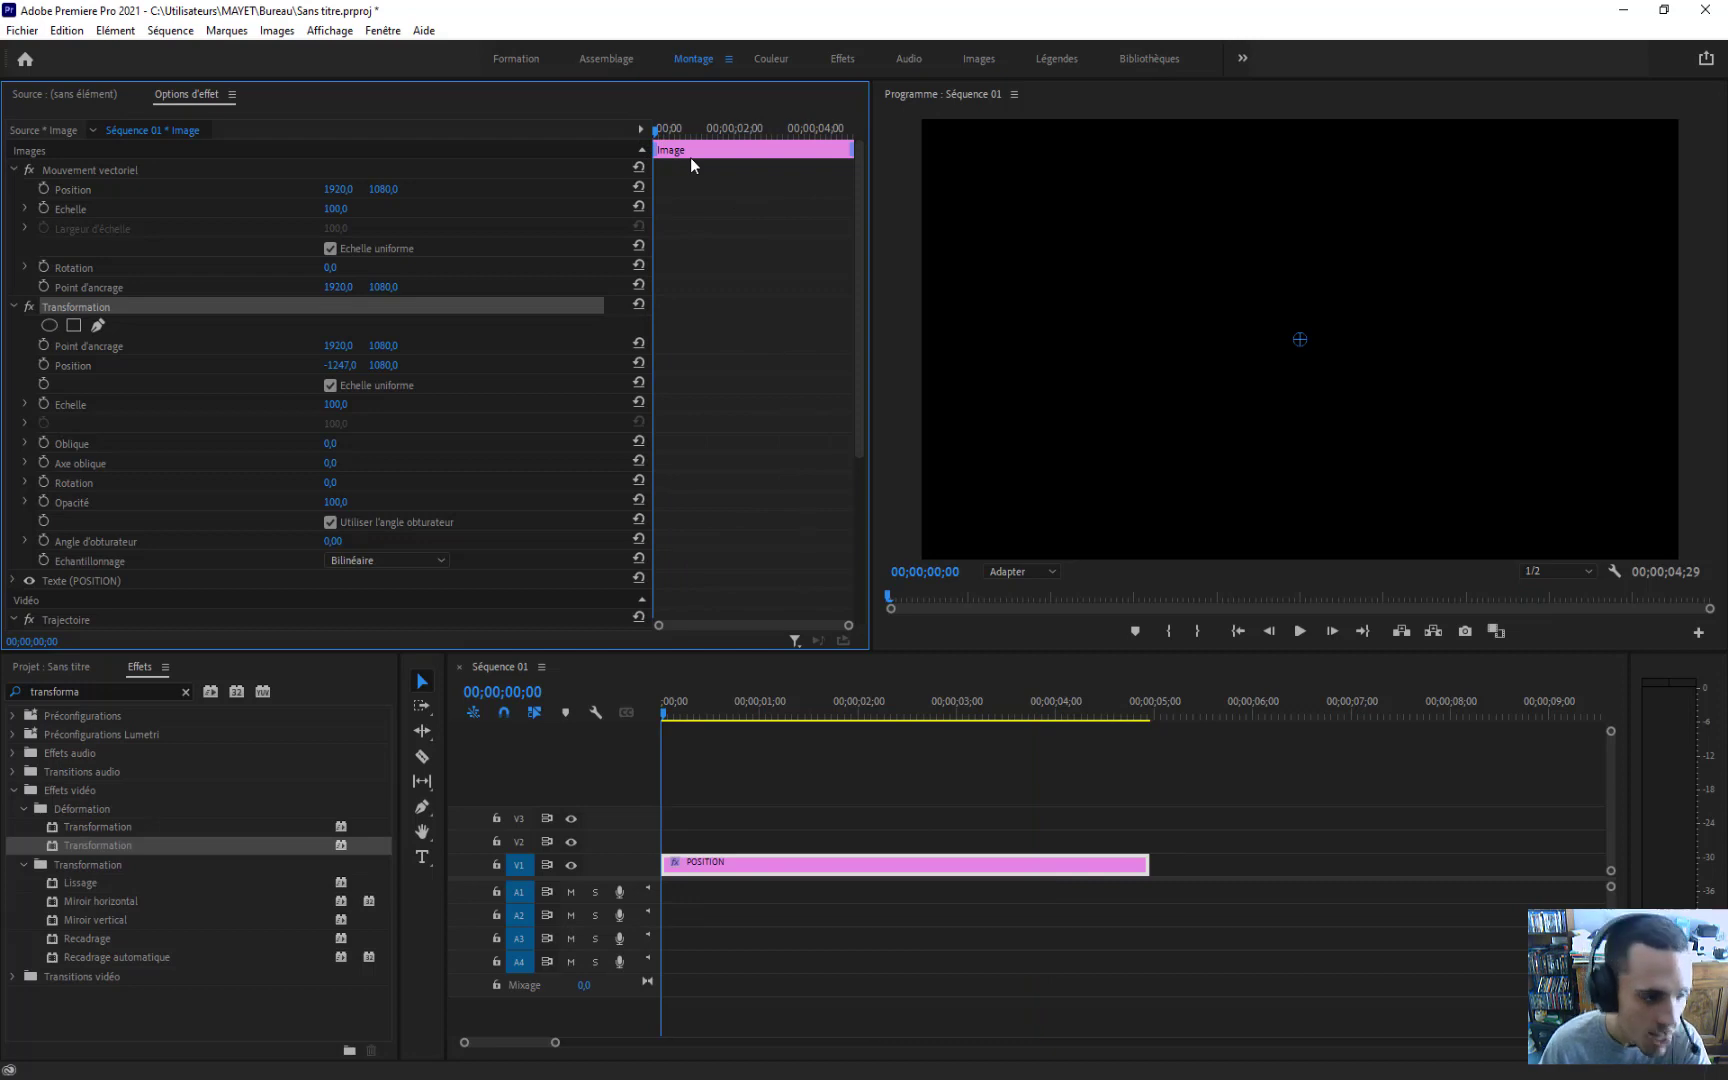
{"action": "left_click", "coordinate": [43, 364]}
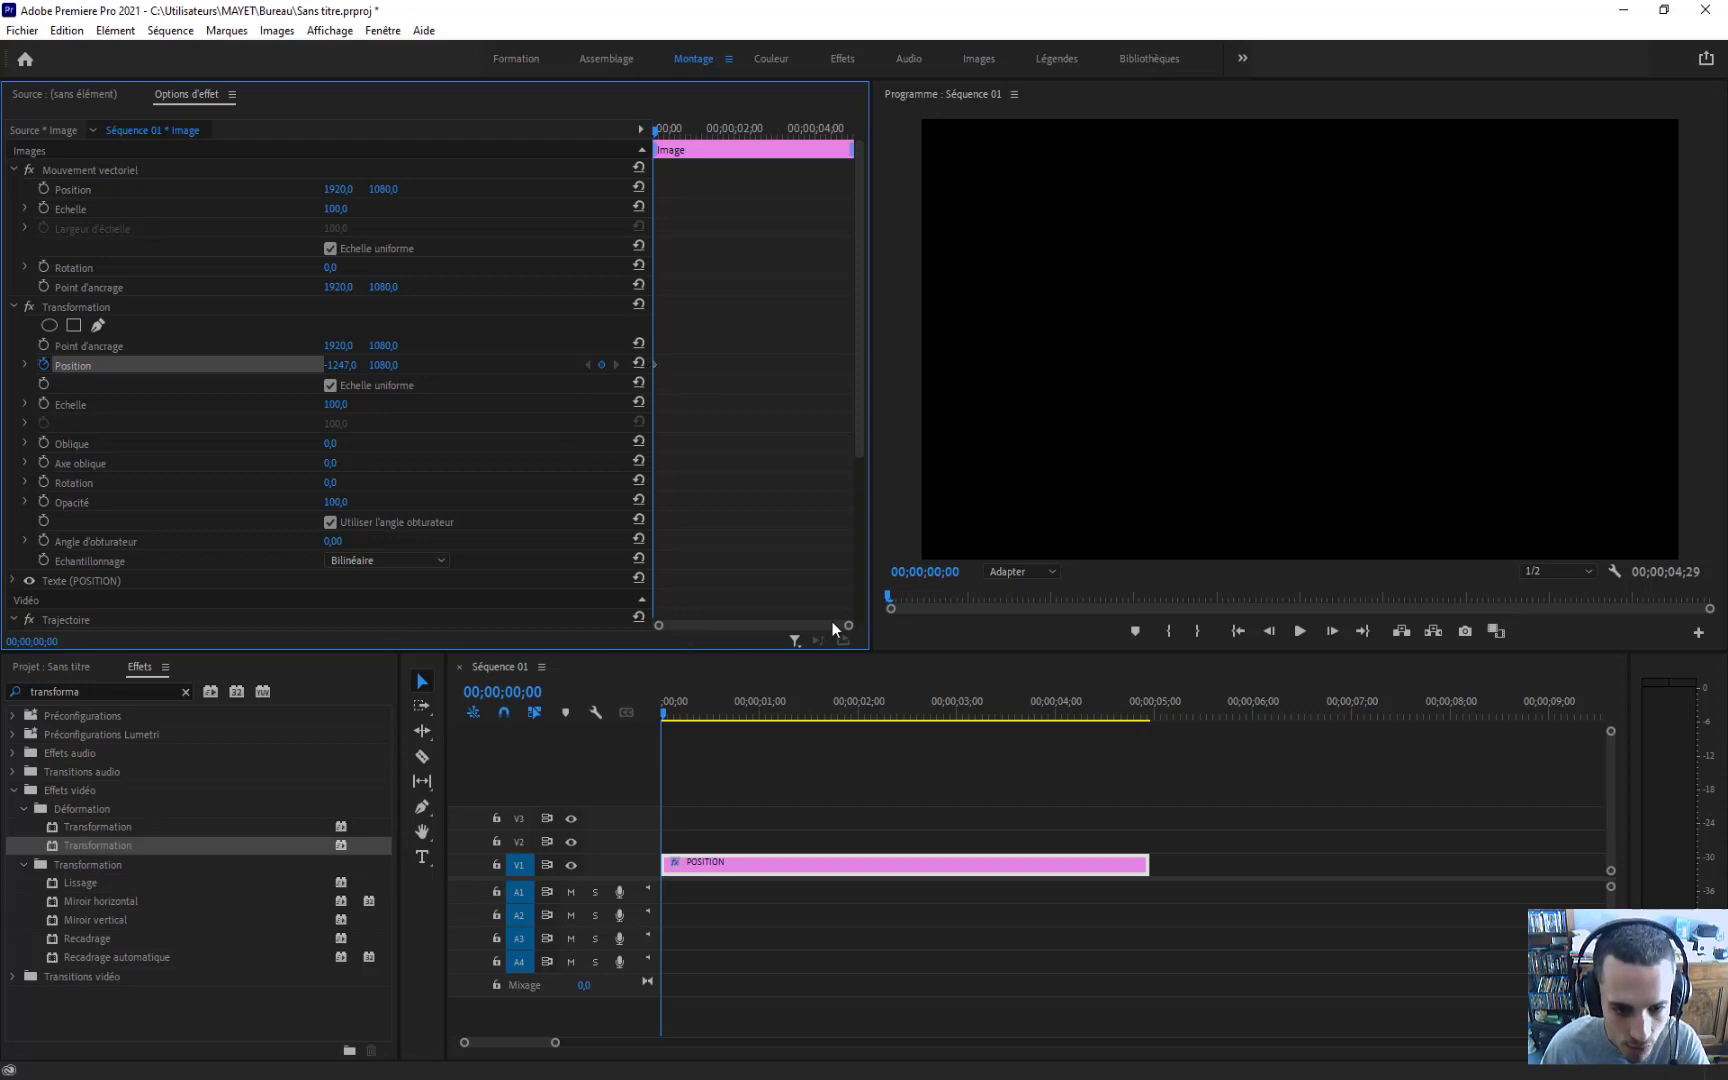
Step: Add a second Position keyframe at 00;00;00;05 with the horizontal value at about 1849, bringing the title back into the frame
{"action": "left_click_drag", "start_coordinate": [847, 627], "coordinate": [688, 625]}
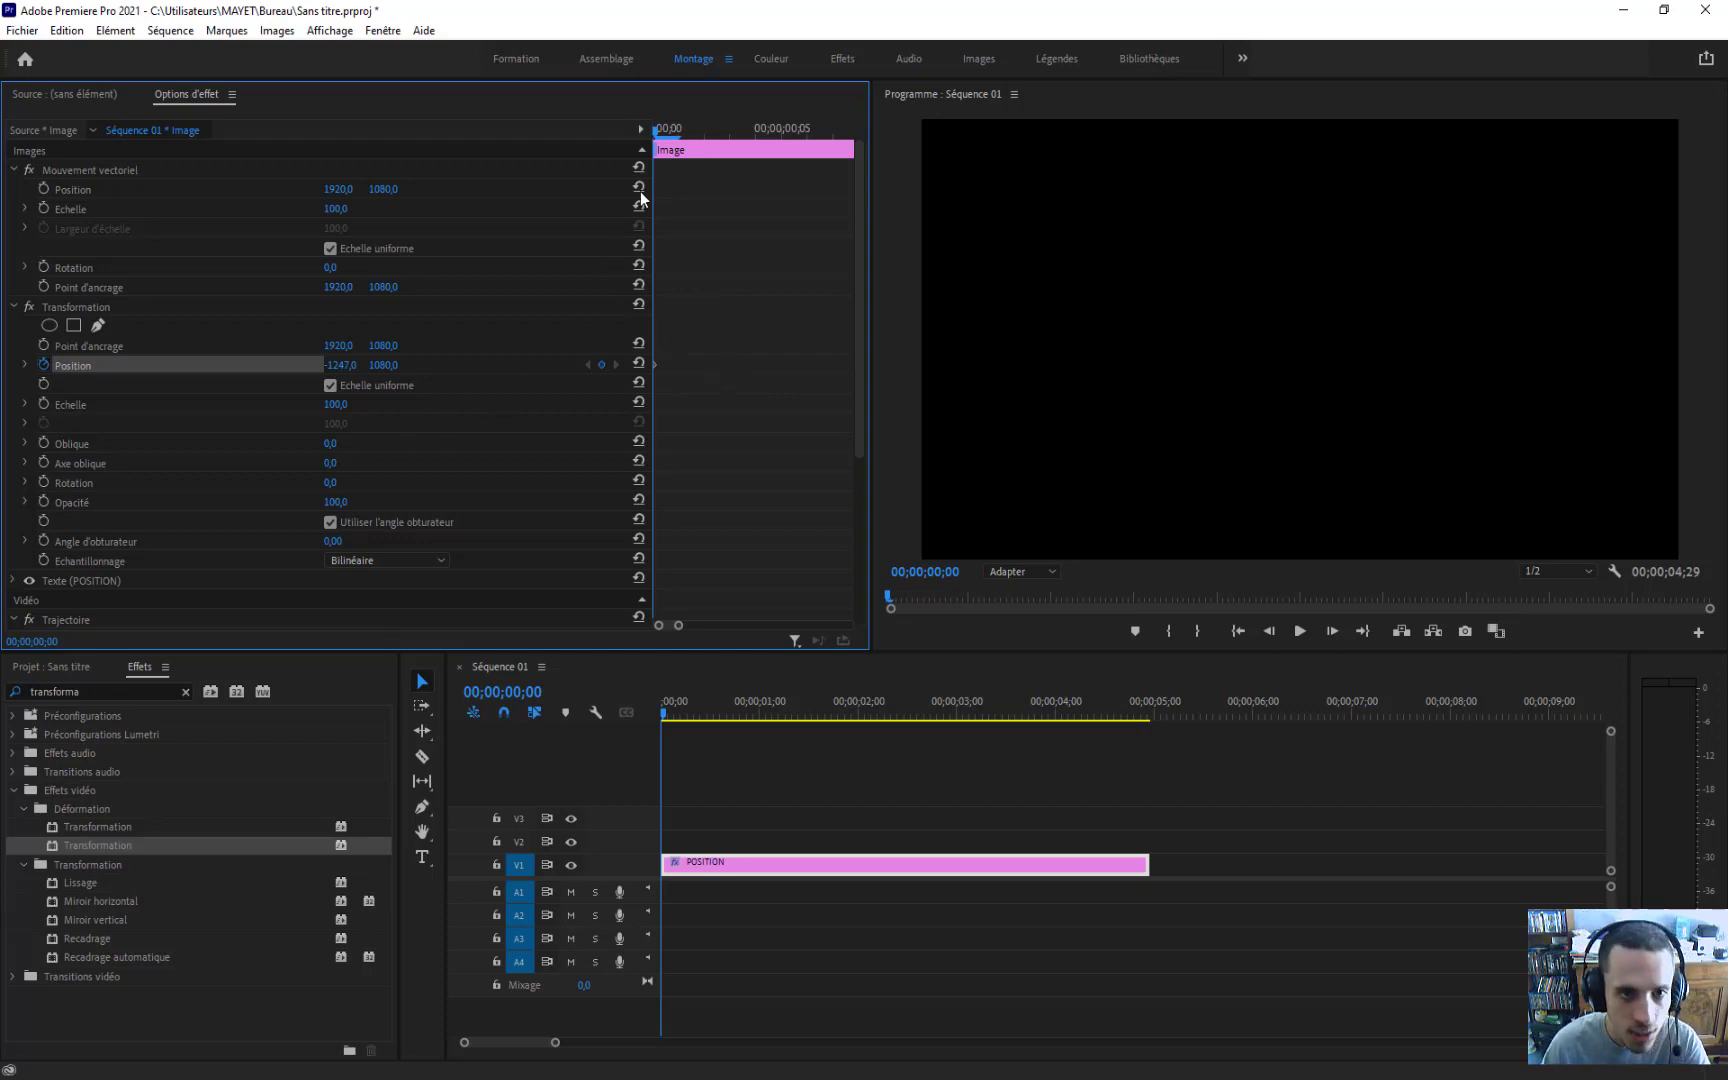
{"action": "left_click_drag", "start_coordinate": [663, 130], "coordinate": [781, 148]}
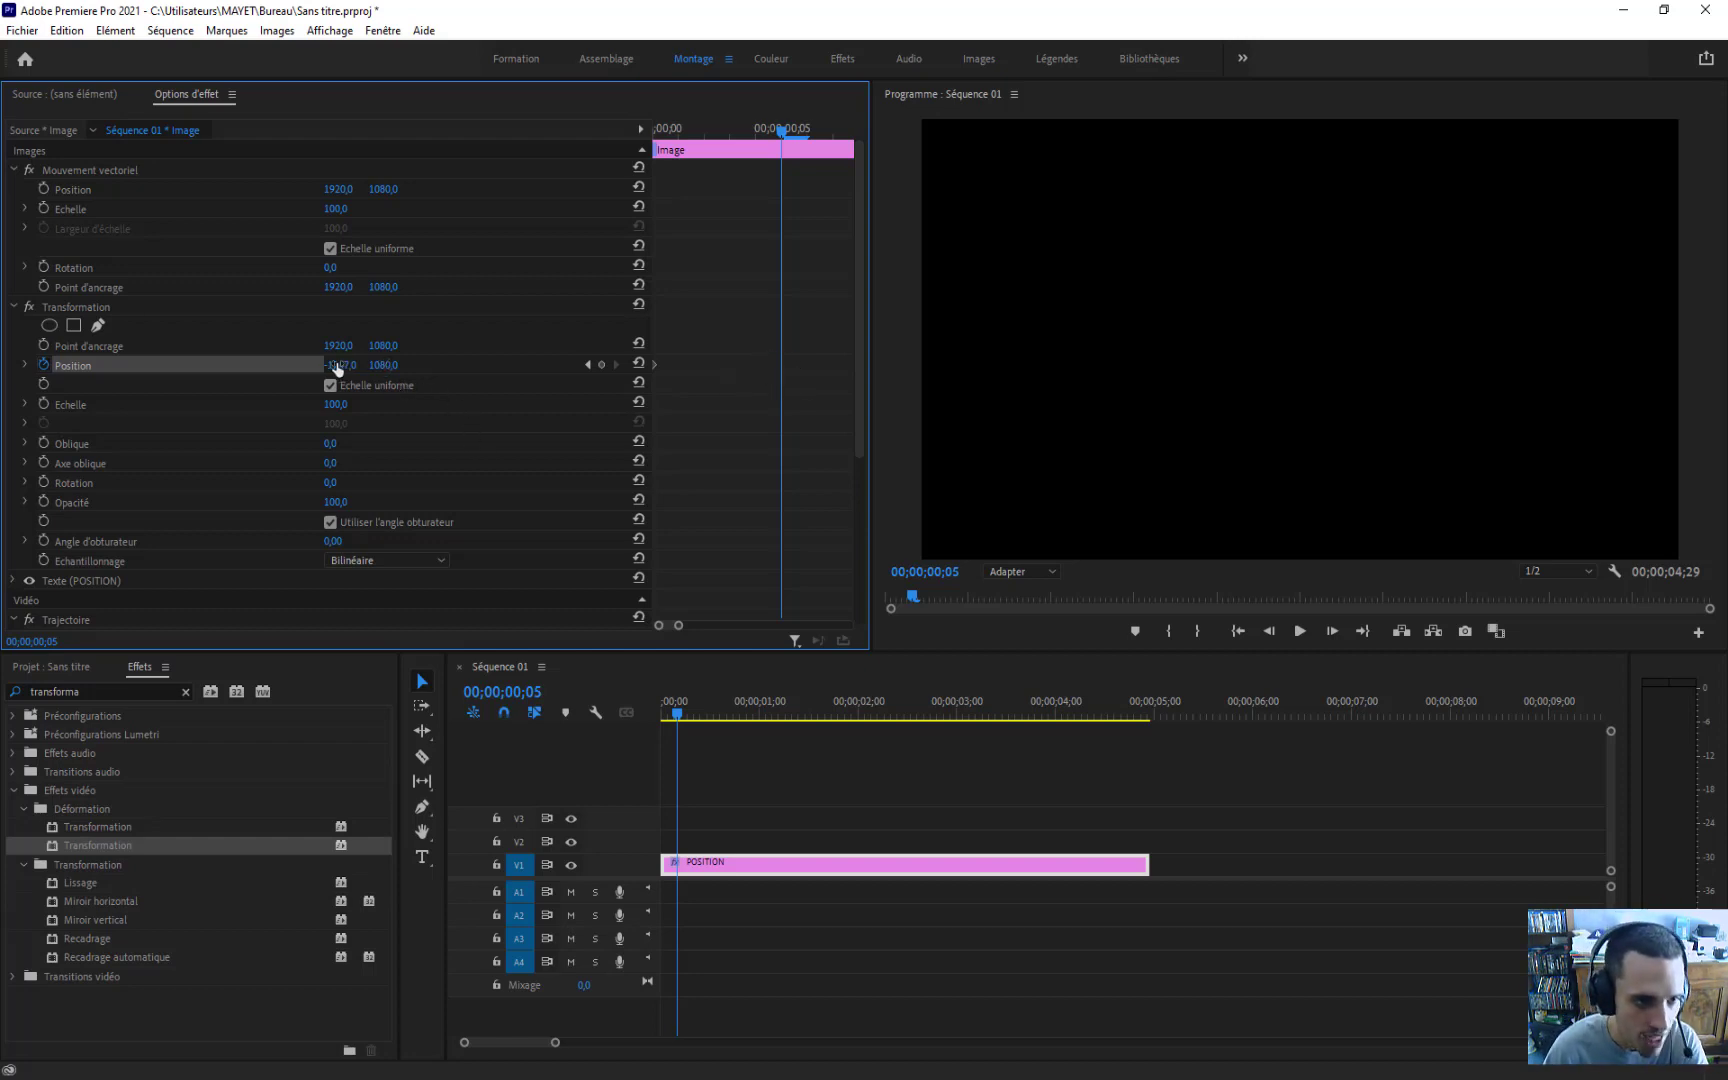
{"action": "left_click_drag", "start_coordinate": [331, 367], "coordinate": [542, 367]}
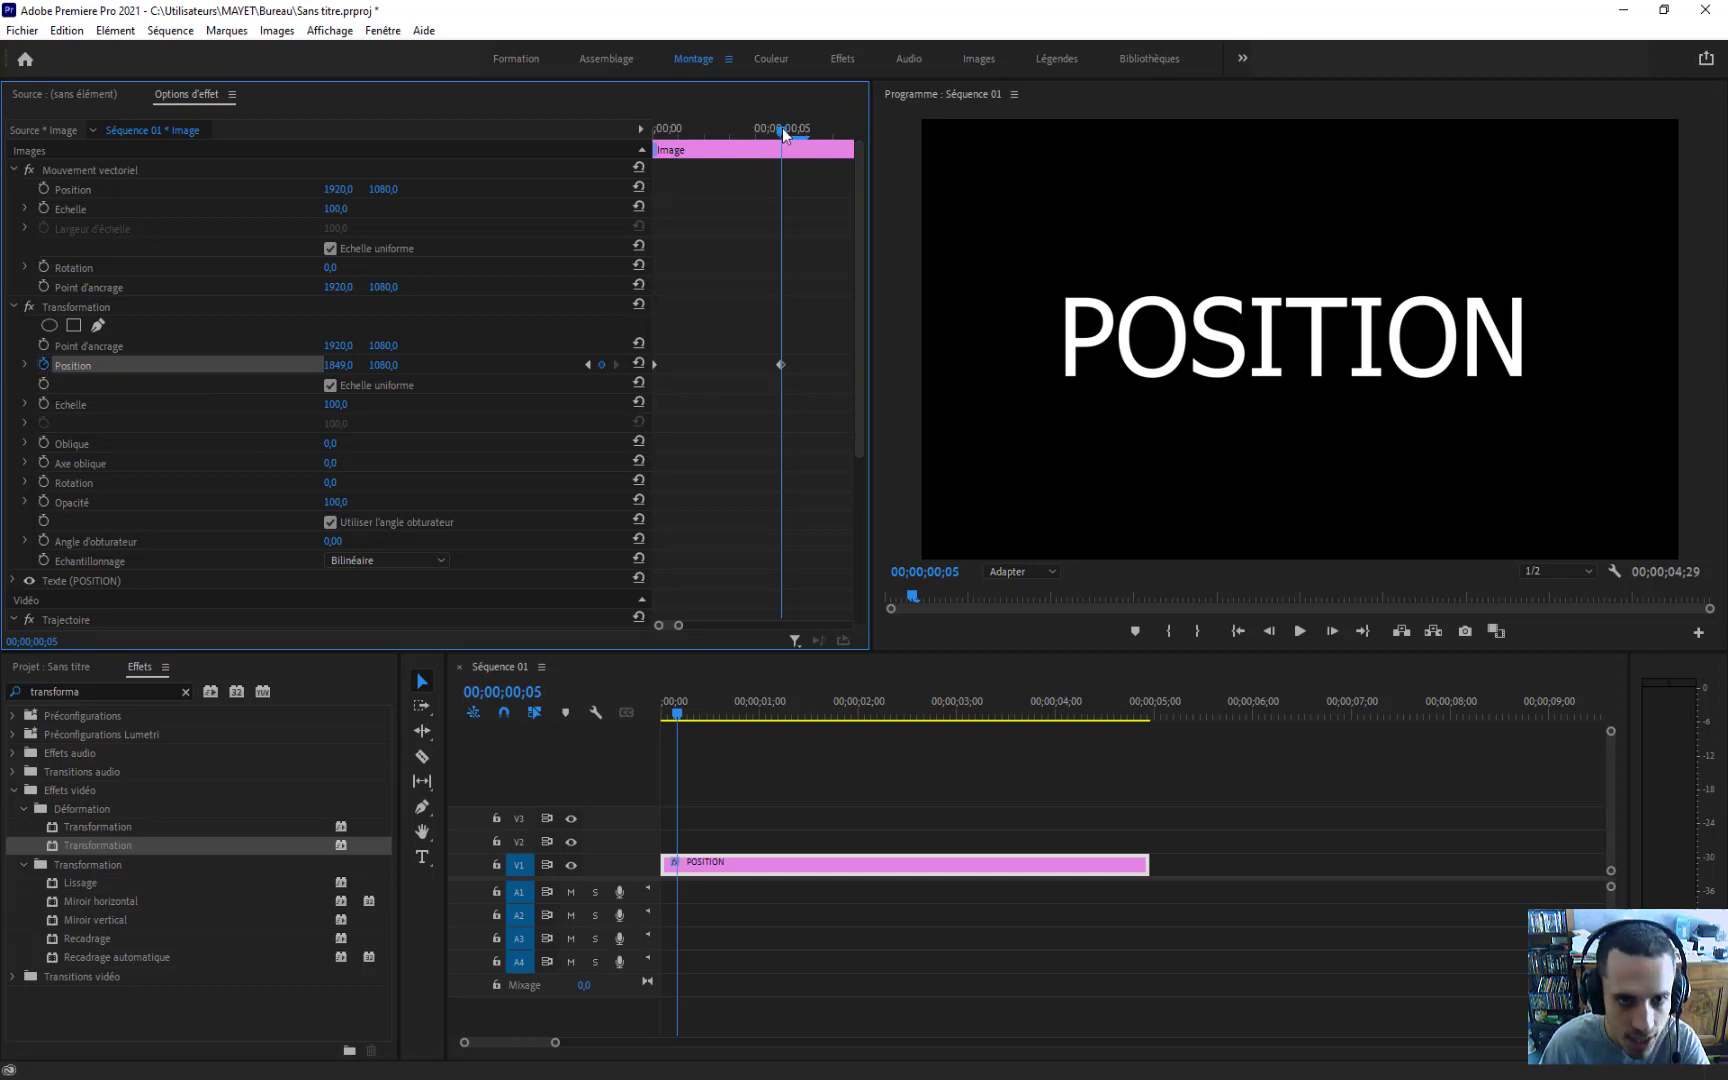
Step: Preview the title's slide-in between the two Position keyframes by playing it and scrubbing through it
{"action": "left_click_drag", "start_coordinate": [755, 131], "coordinate": [616, 150]}
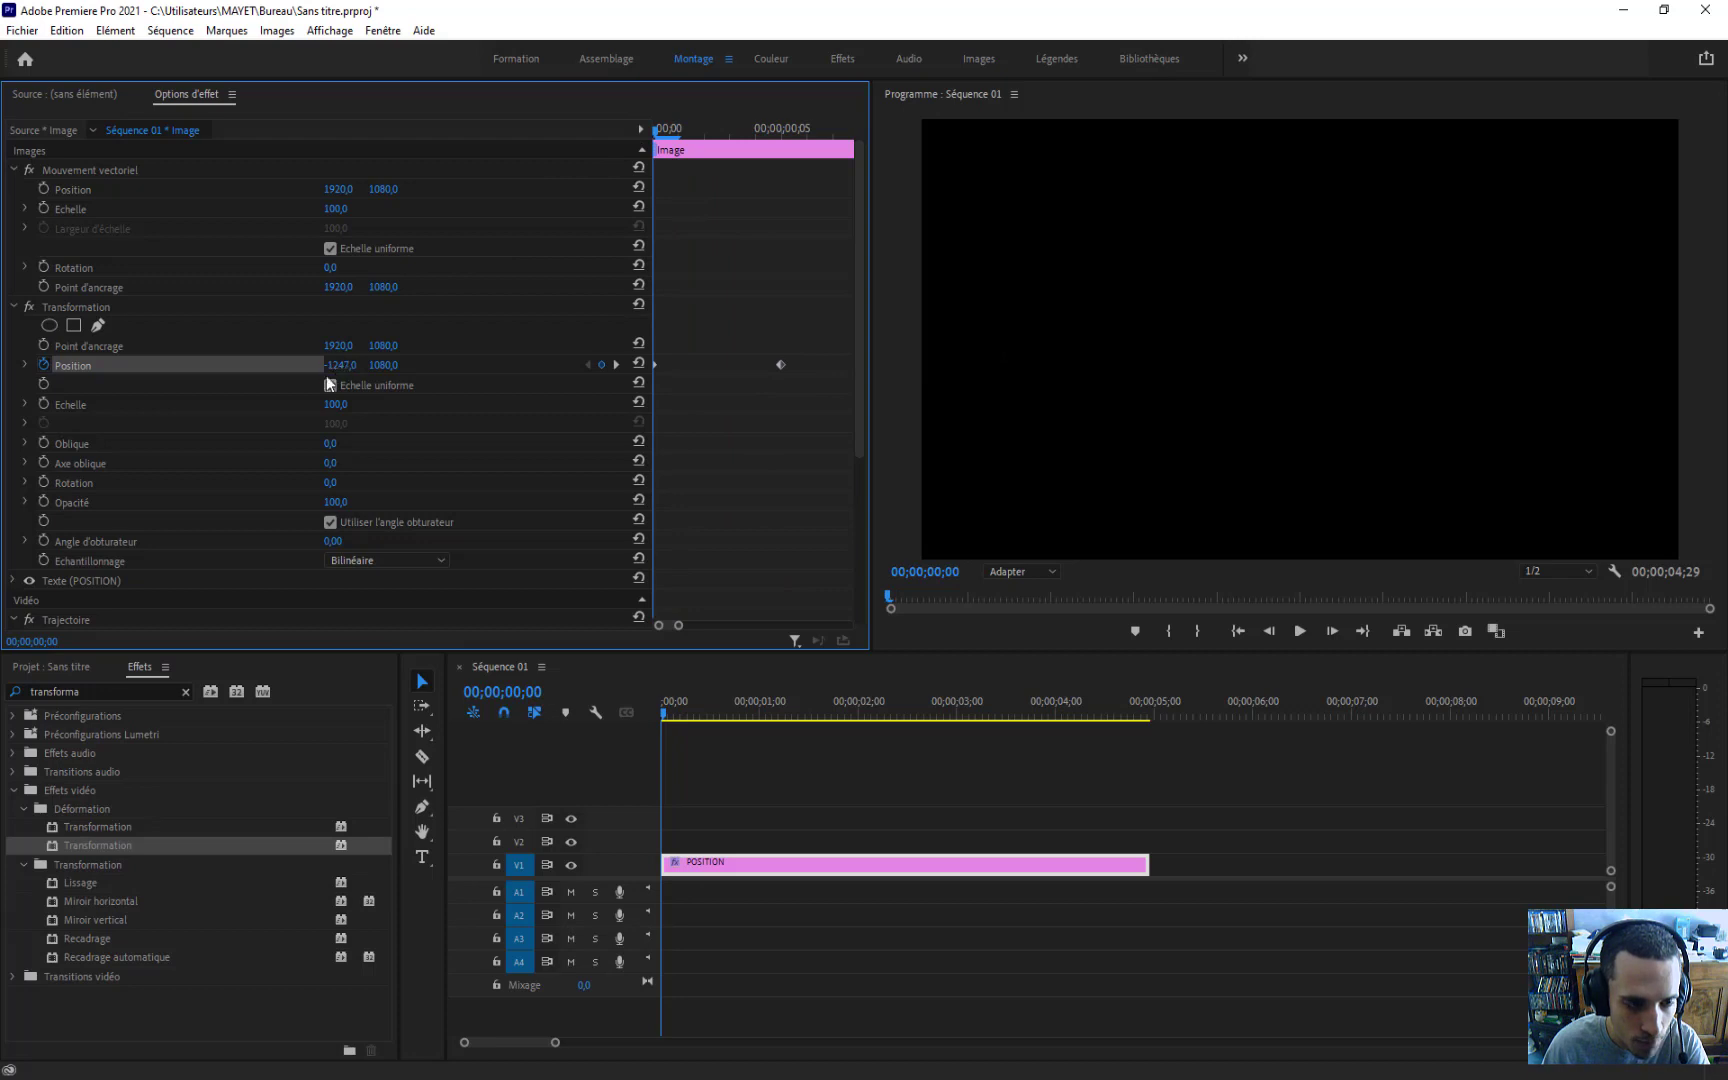
{"action": "left_click_drag", "start_coordinate": [676, 128], "coordinate": [765, 130]}
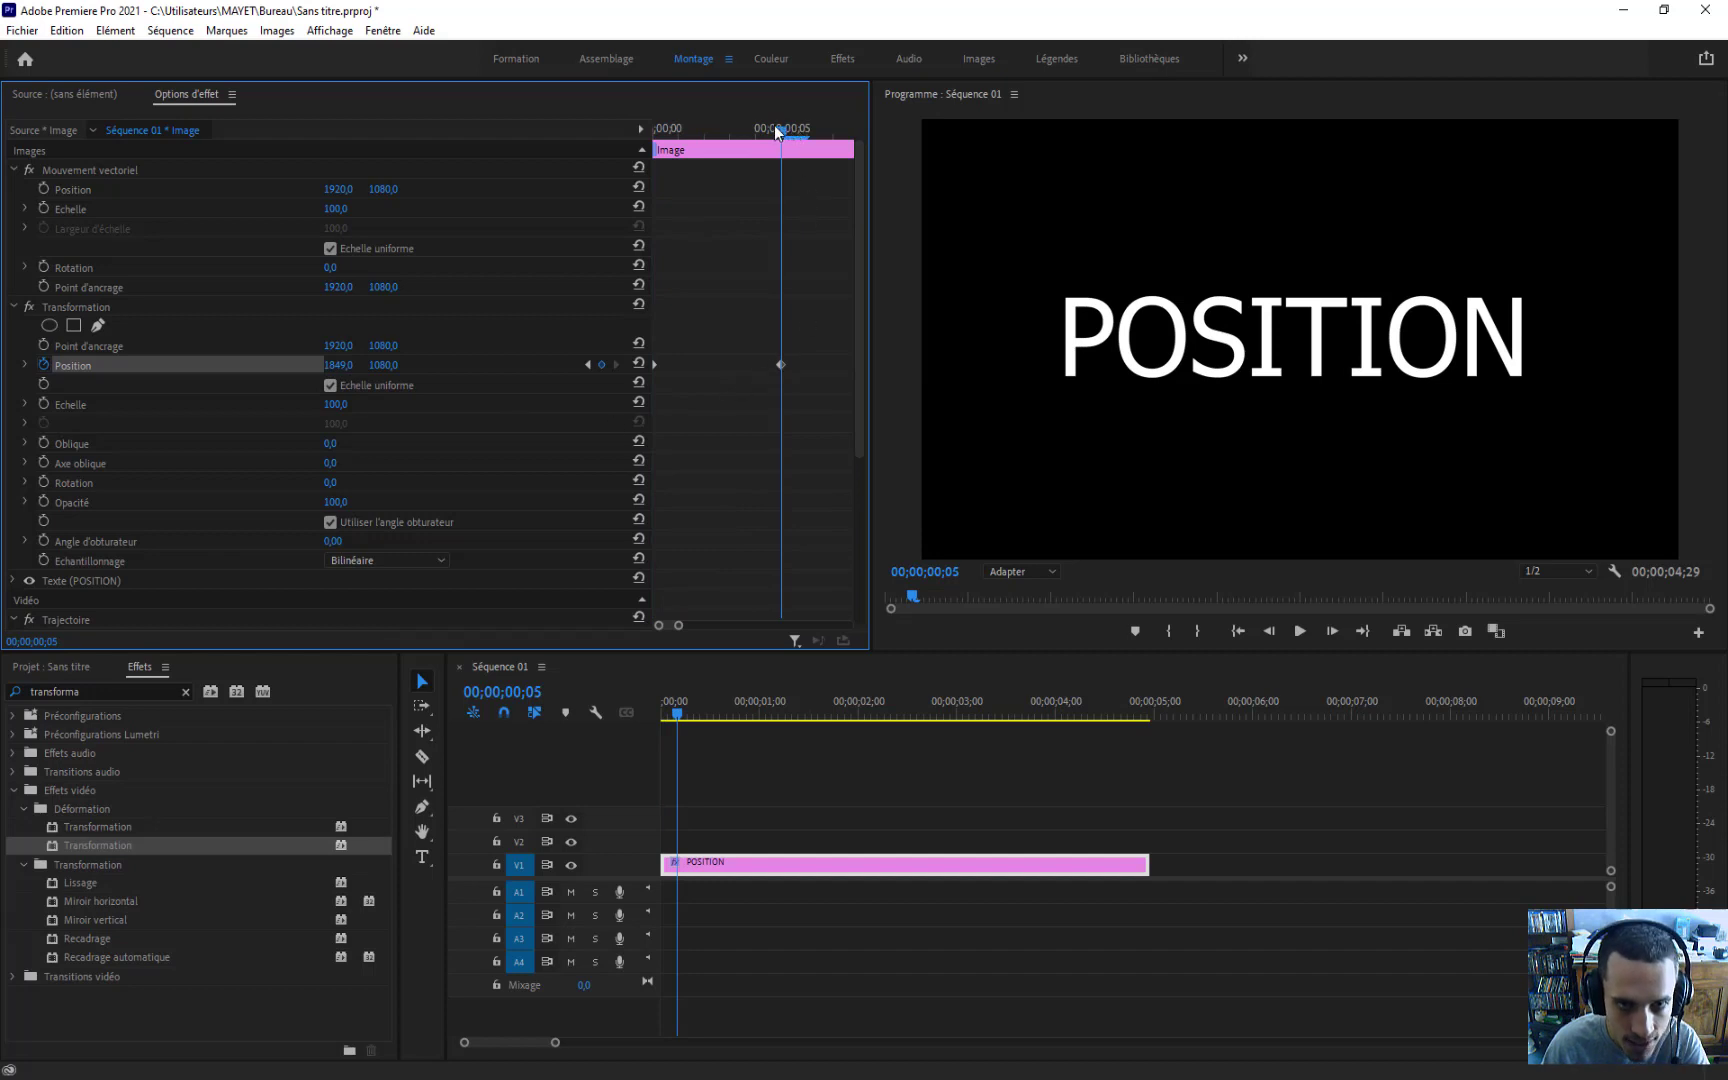
{"action": "left_click_drag", "start_coordinate": [776, 130], "coordinate": [782, 182]}
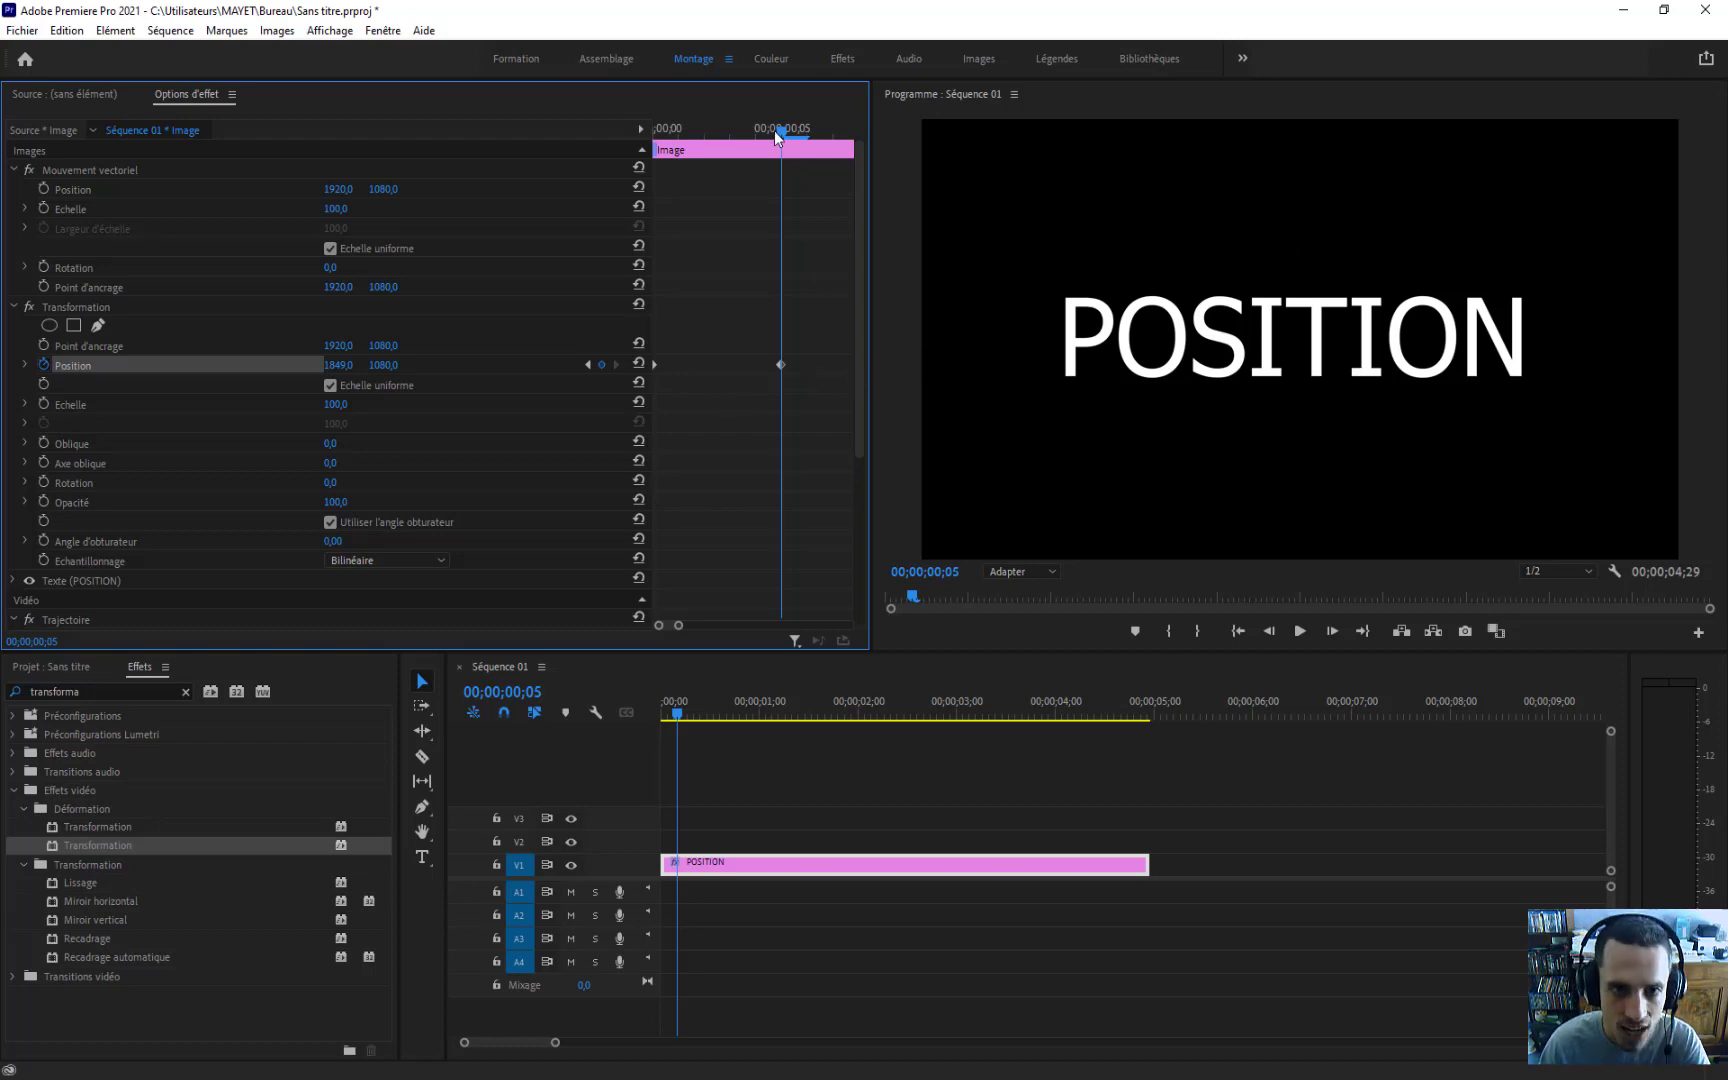
{"action": "mouse_move", "coordinate": [775, 128]}
{"action": "left_mouse_down"}
{"action": "mouse_move", "coordinate": [660, 126]}
{"action": "mouse_move", "coordinate": [800, 140]}
{"action": "mouse_move", "coordinate": [769, 143]}
{"action": "left_mouse_up"}
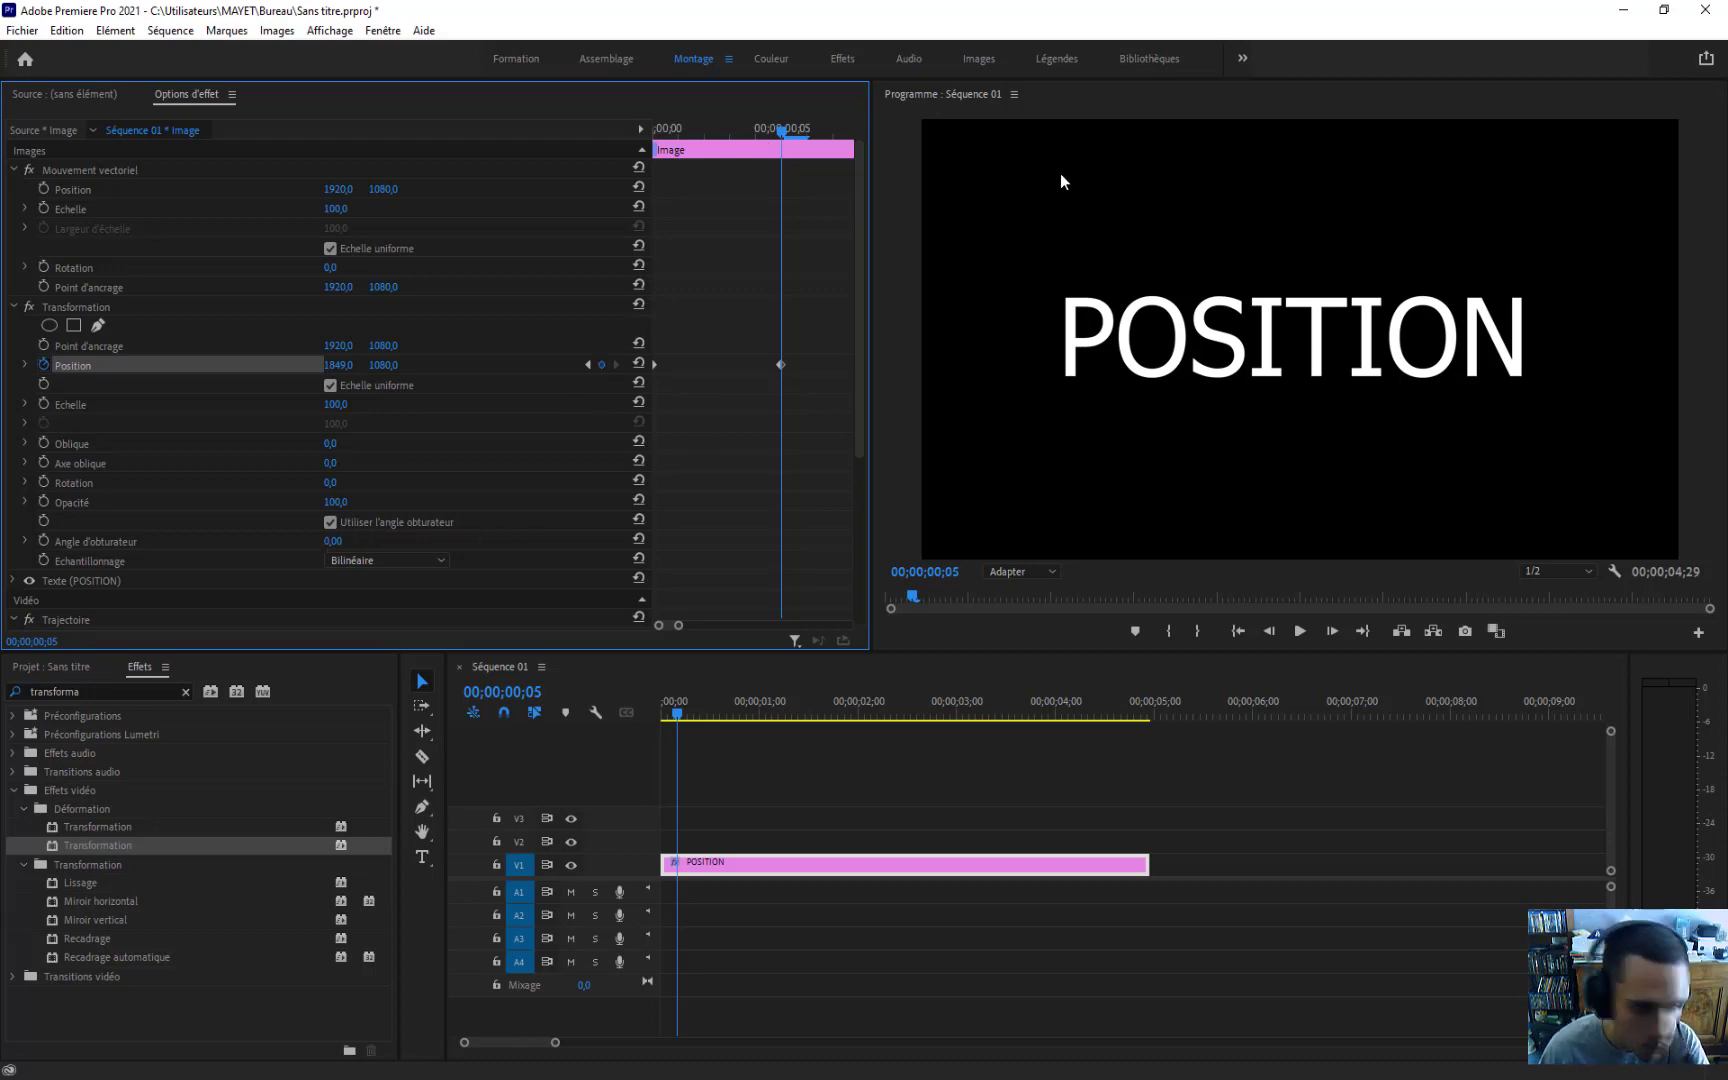
{"action": "left_click_drag", "start_coordinate": [716, 131], "coordinate": [644, 131]}
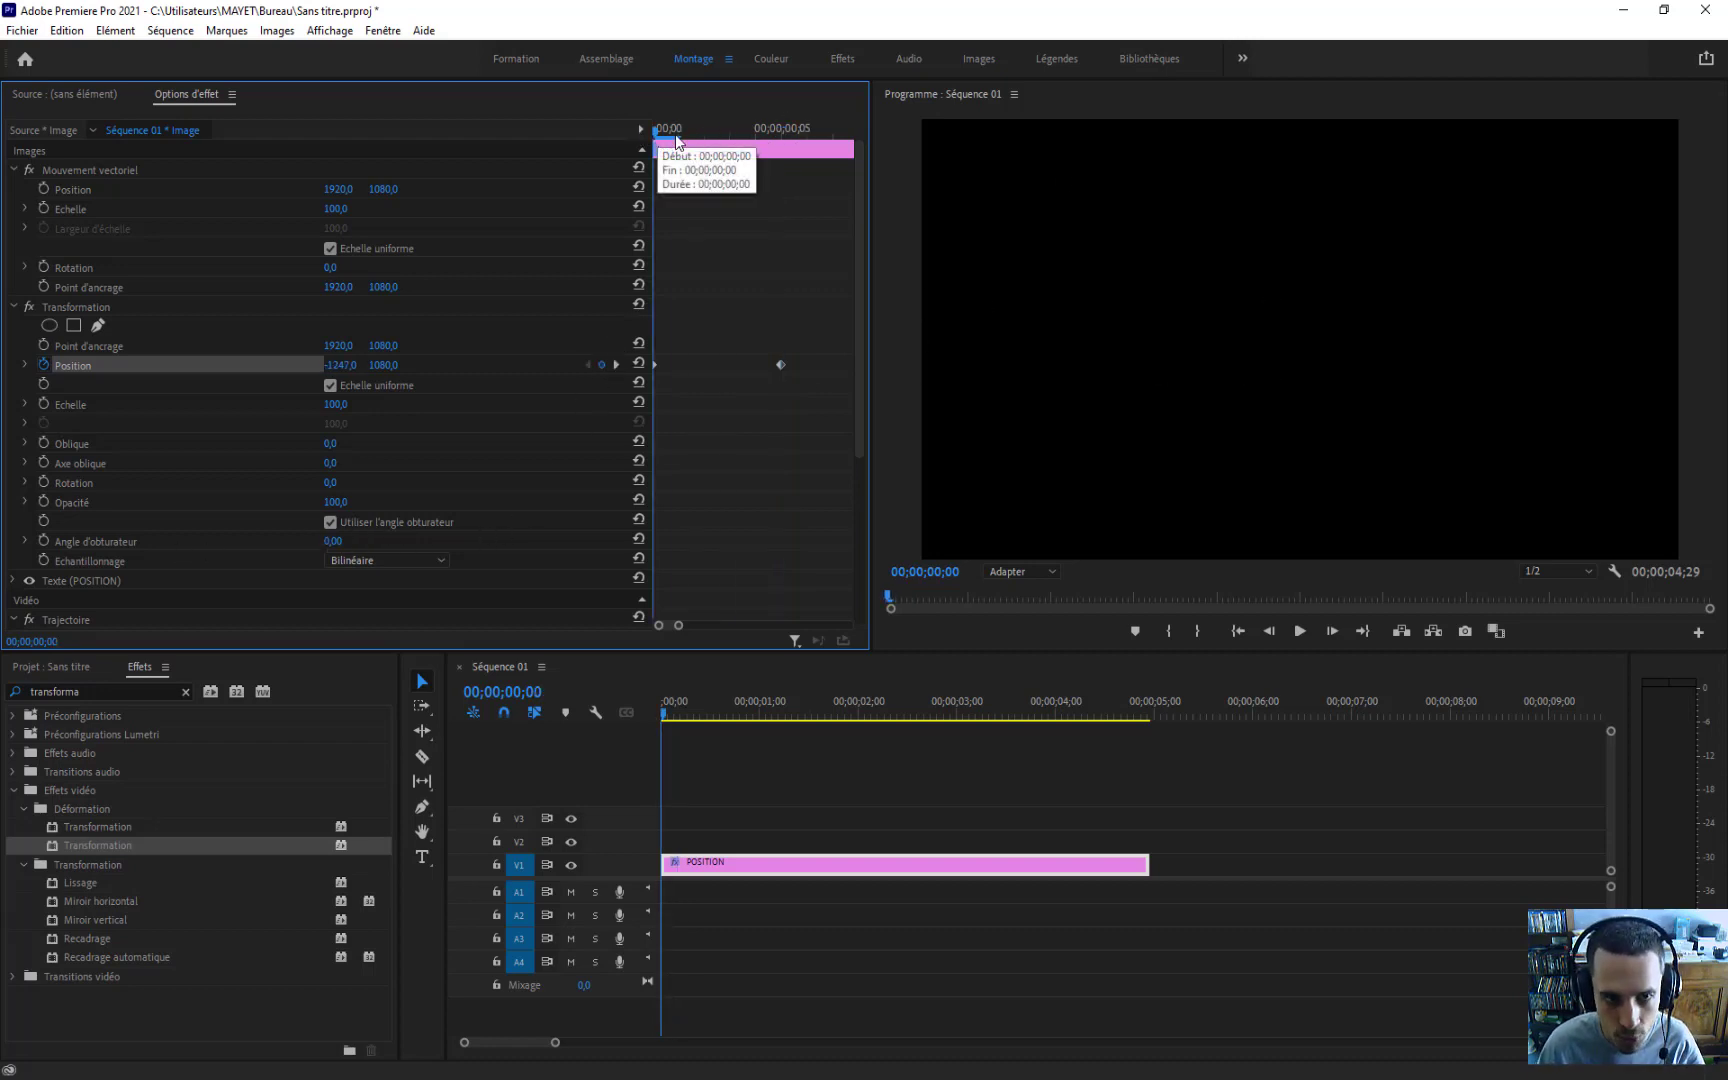
{"action": "key", "text": "space"}
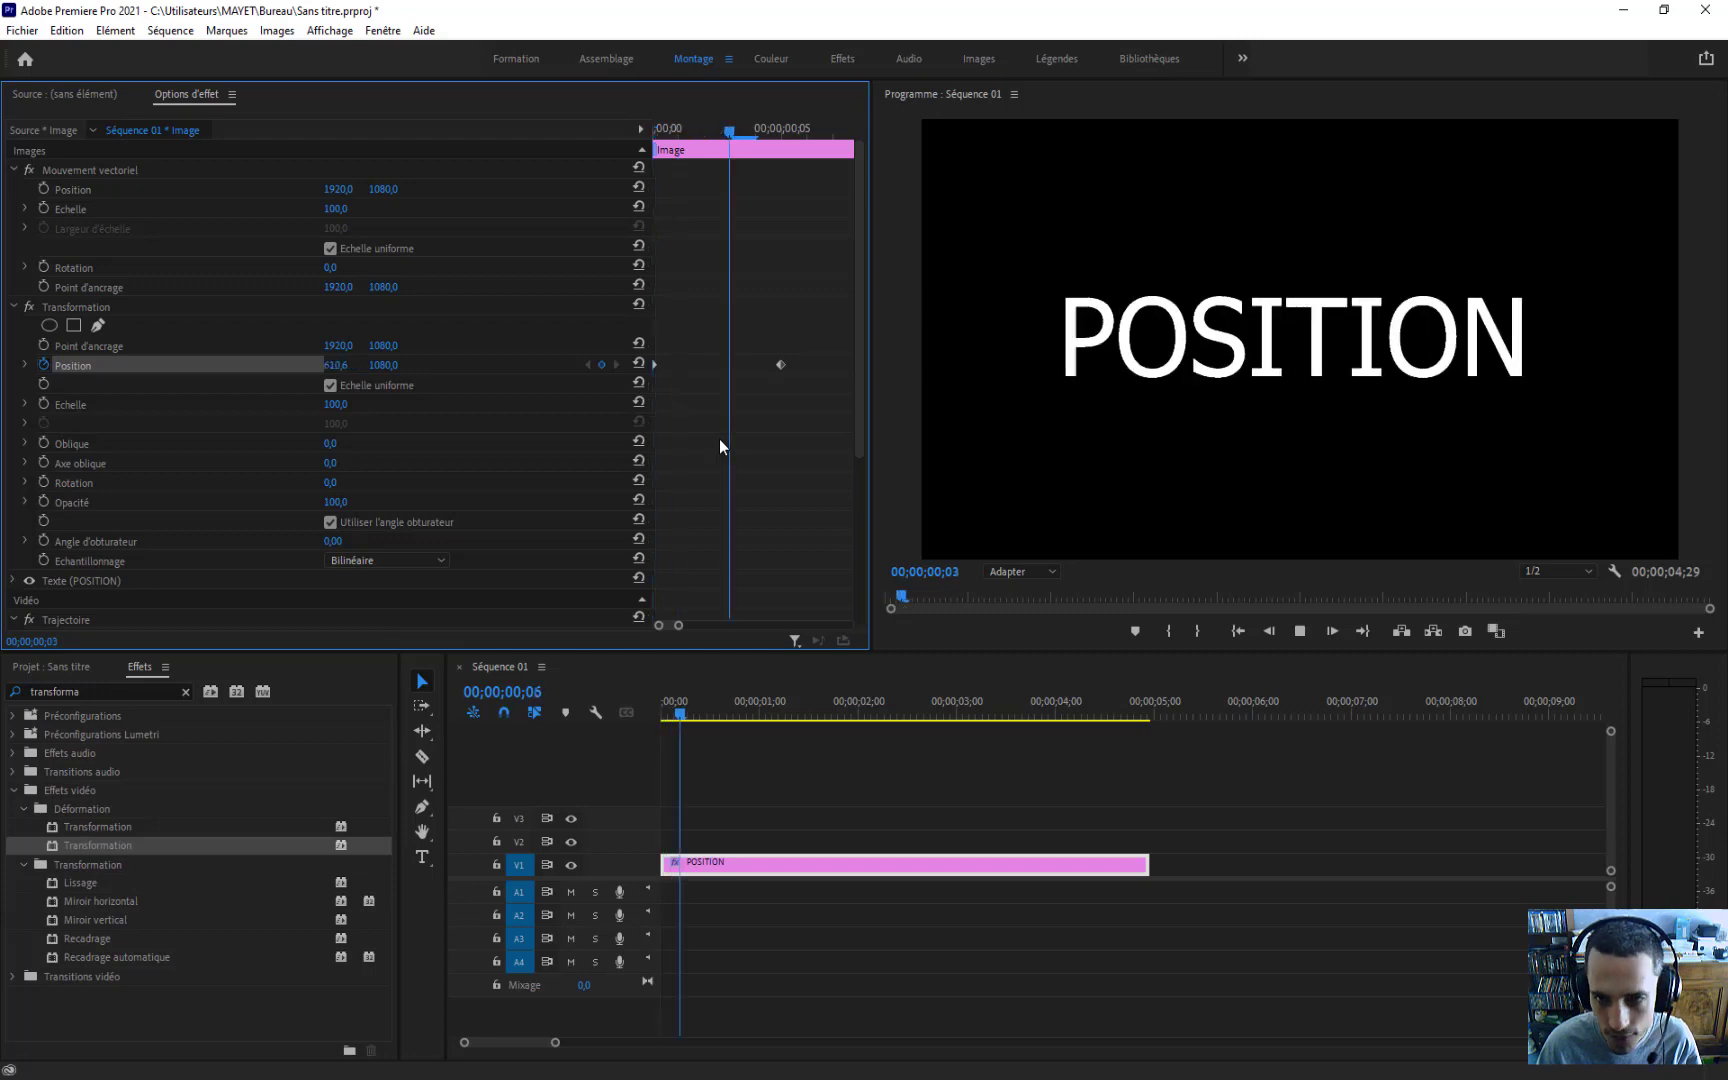
{"action": "left_click_drag", "start_coordinate": [716, 128], "coordinate": [791, 150]}
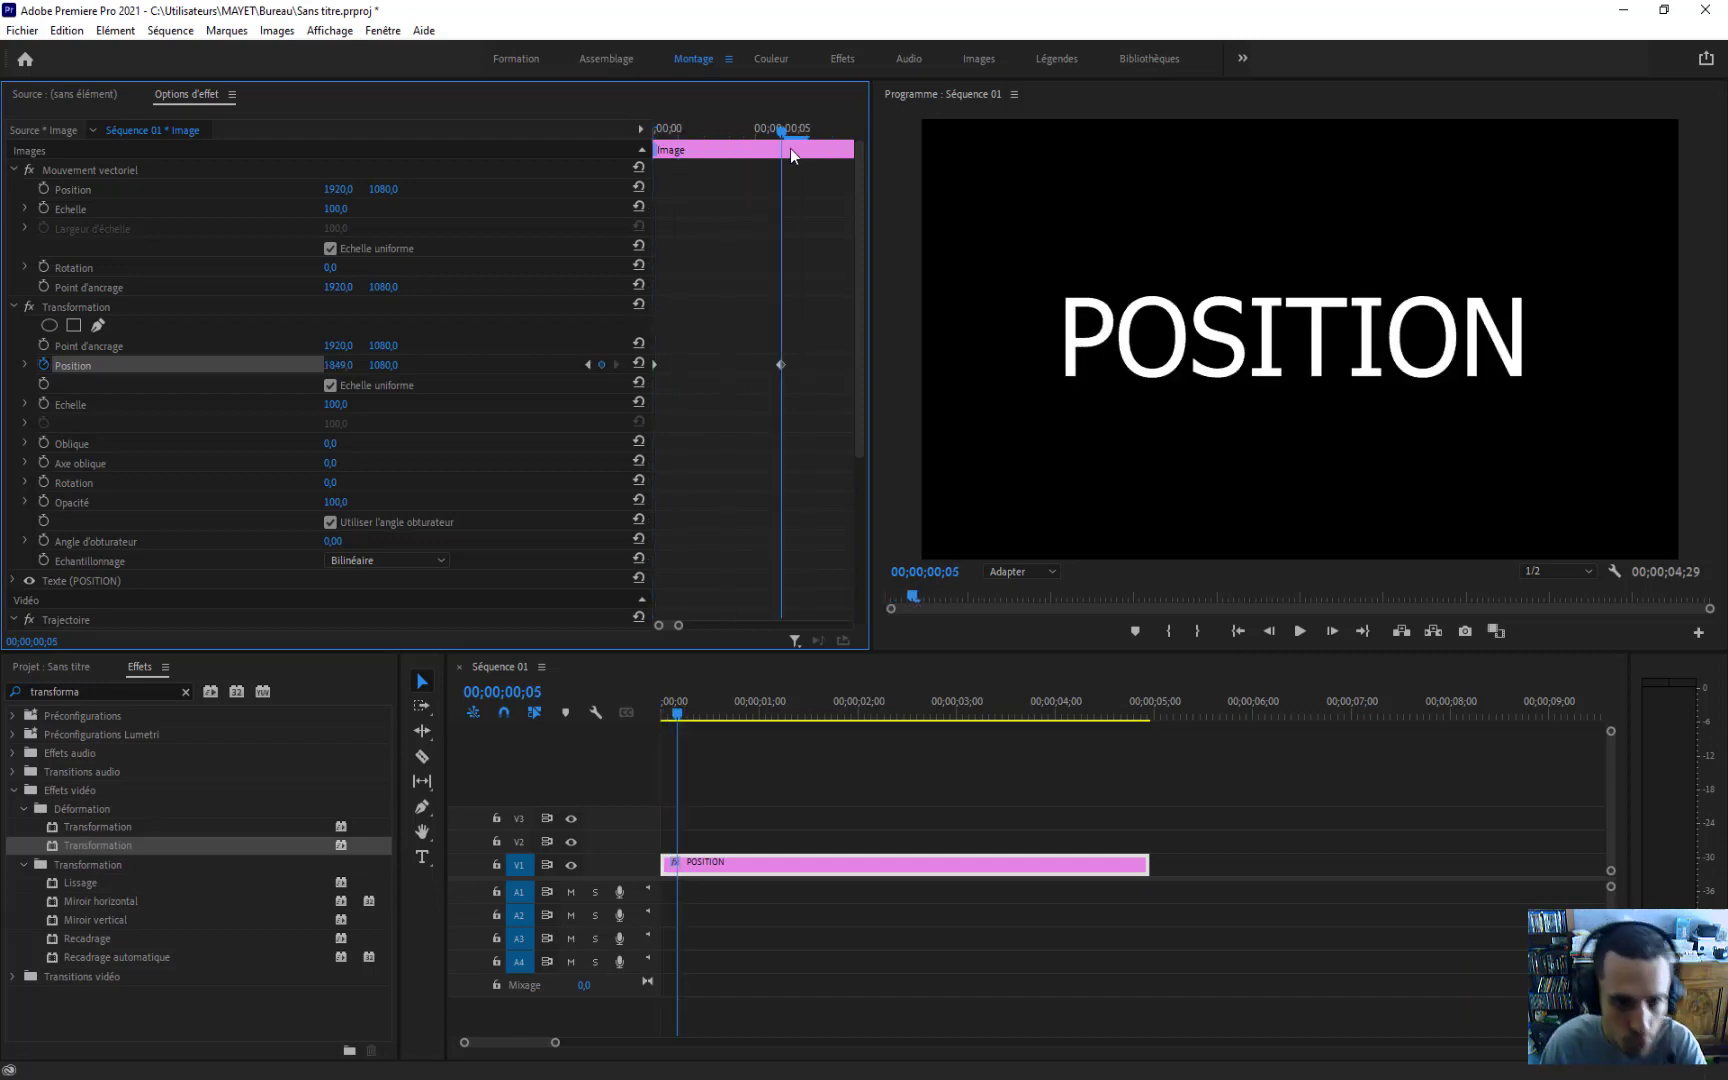
{"action": "mouse_move", "coordinate": [755, 128]}
{"action": "left_mouse_down"}
{"action": "mouse_move", "coordinate": [644, 145]}
{"action": "mouse_move", "coordinate": [781, 138]}
{"action": "left_mouse_up"}
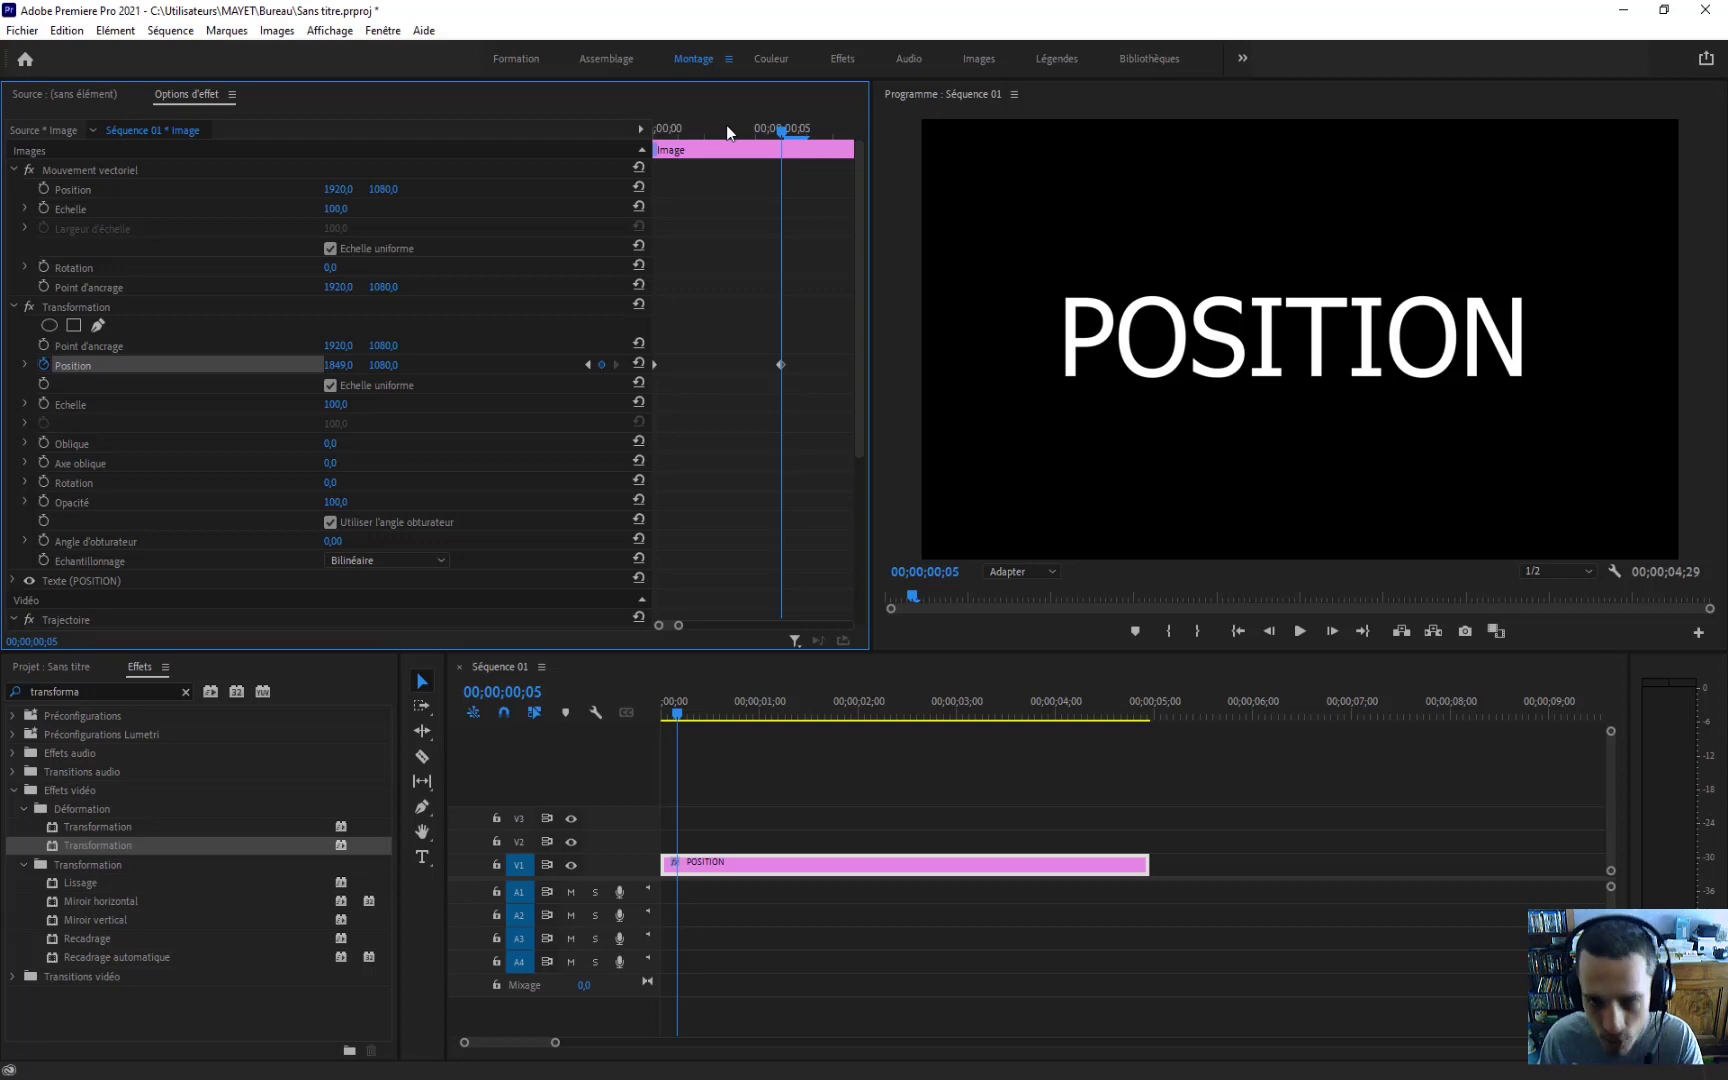
{"action": "left_click_drag", "start_coordinate": [726, 126], "coordinate": [773, 152]}
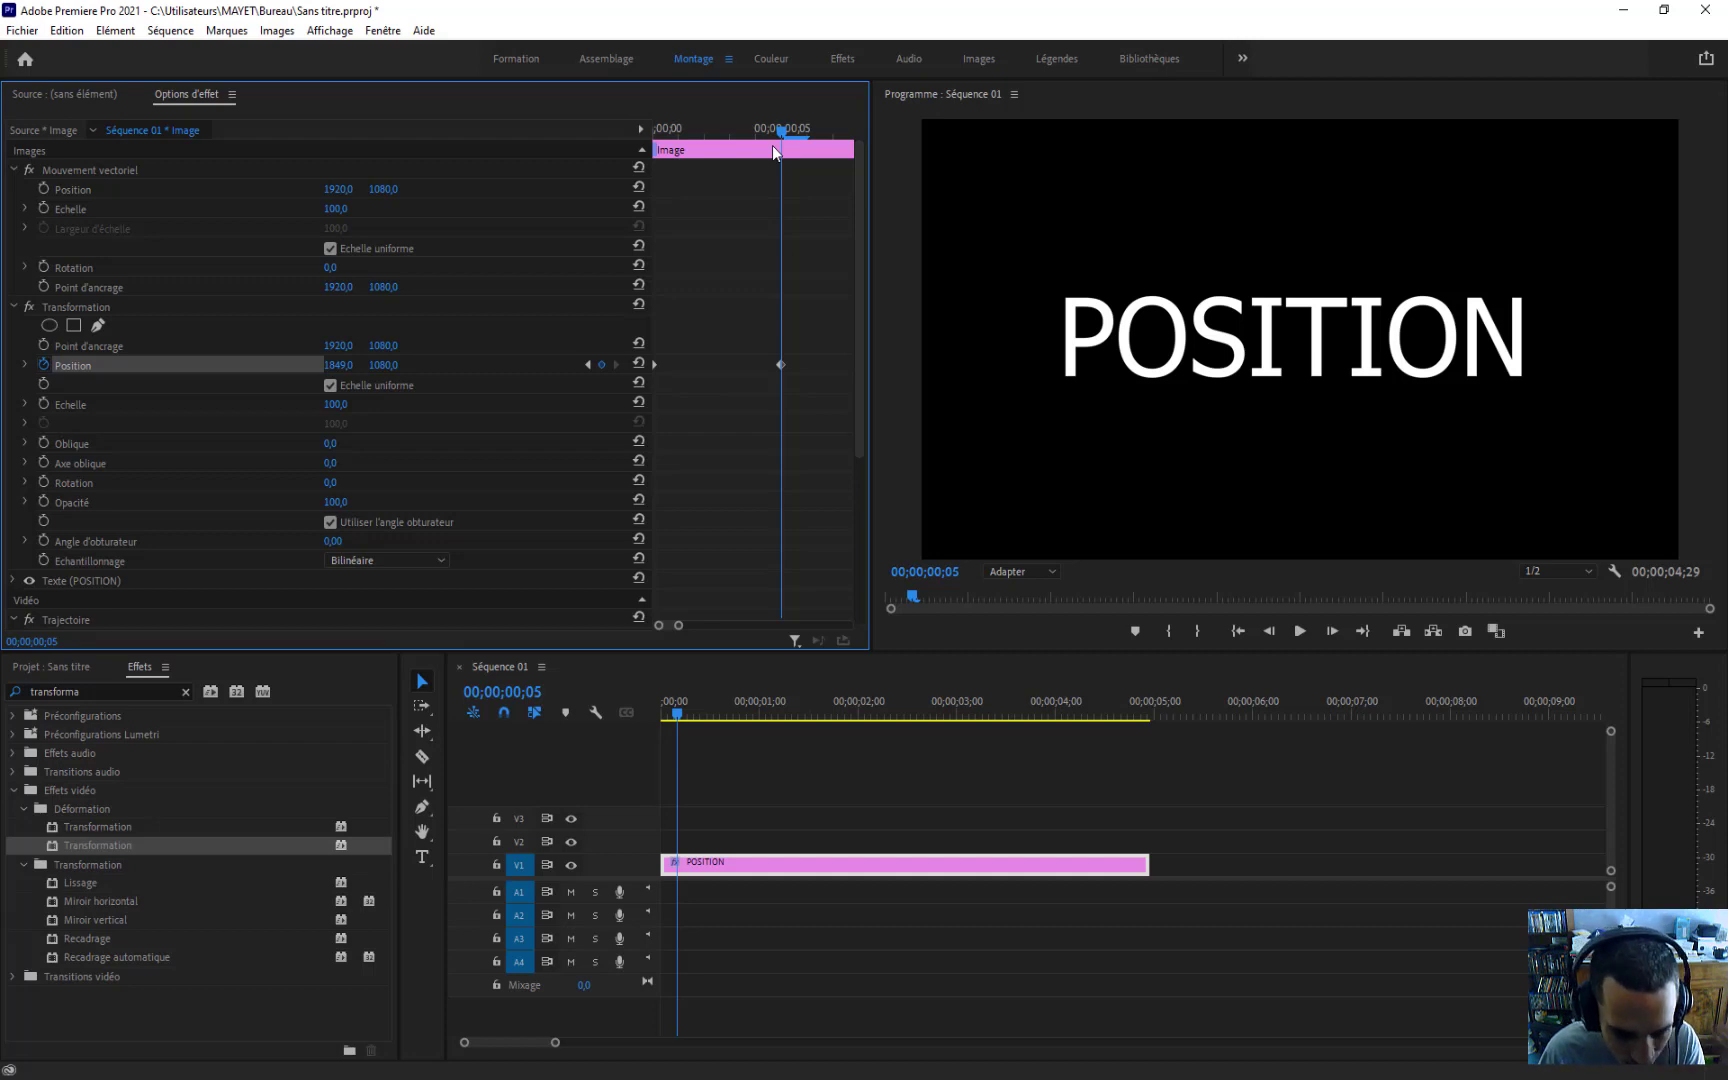
Step: Return to the clip's start and set the Transformation effect's shutter angle (Angle d'obturateur) to 180
{"action": "left_click_drag", "start_coordinate": [757, 150], "coordinate": [646, 150]}
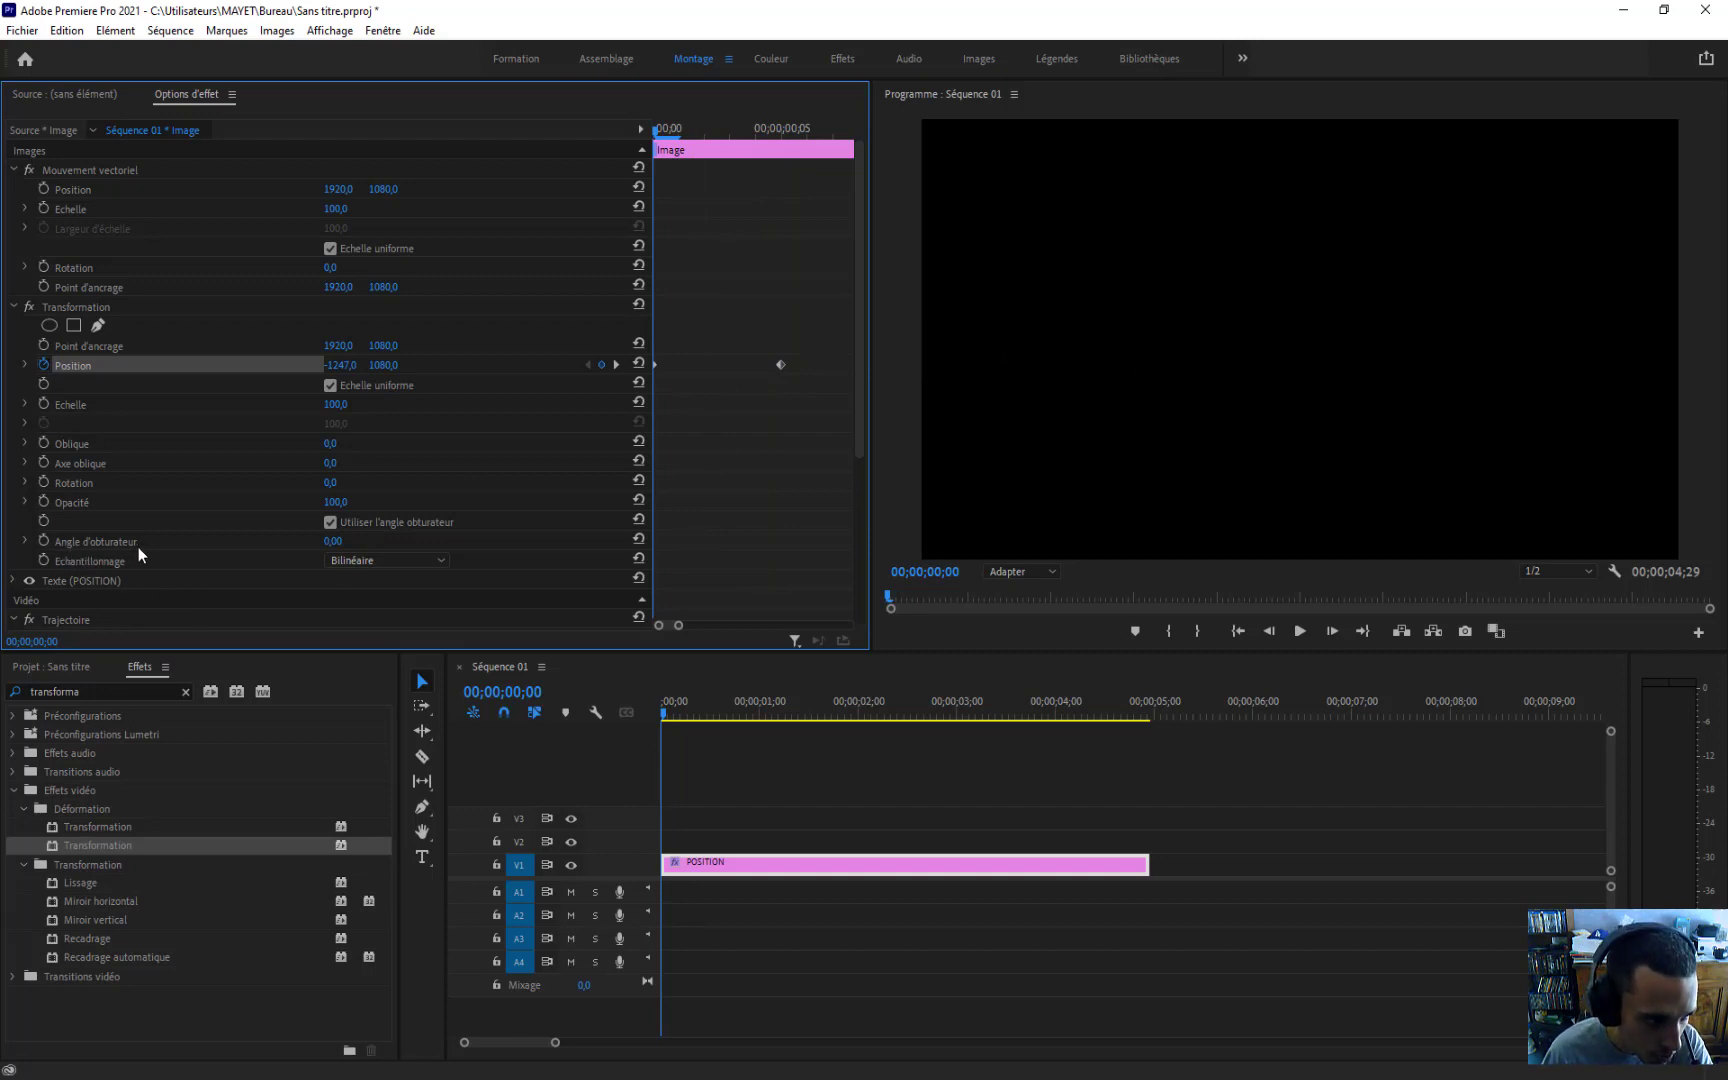
{"action": "left_click", "coordinate": [333, 541]}
{"action": "type", "text": "180"}
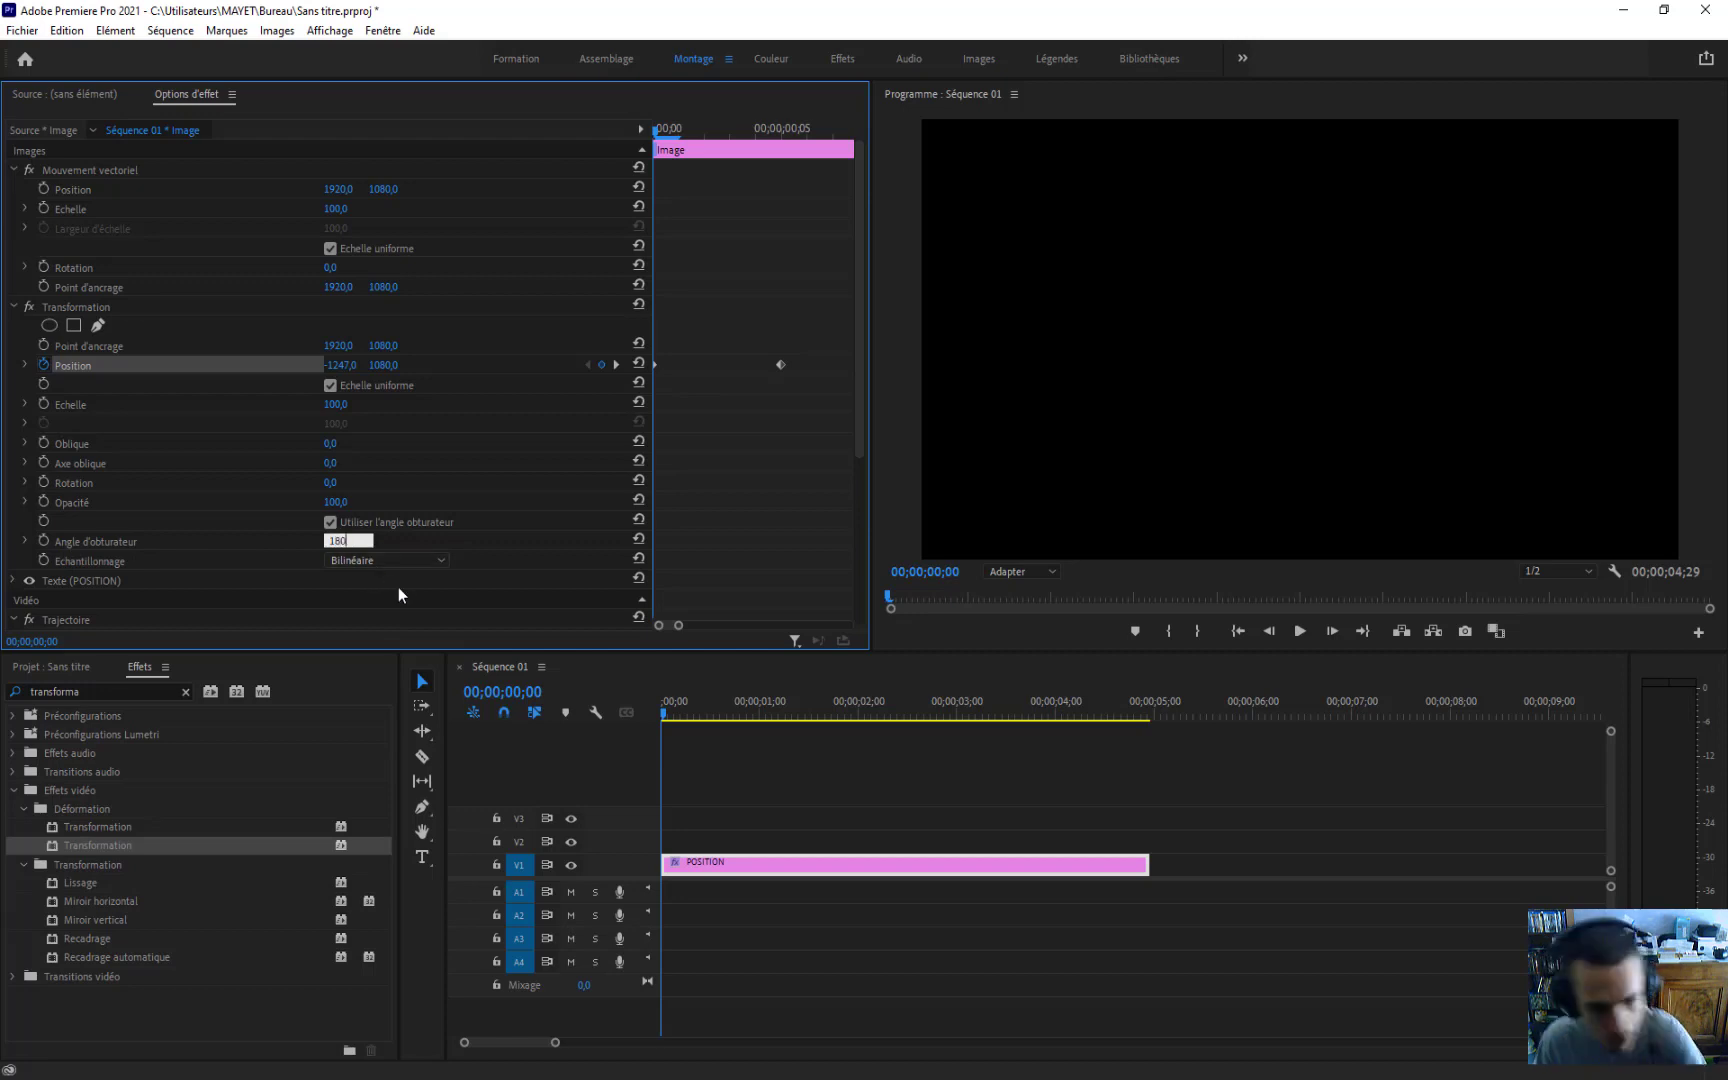
{"action": "key", "text": "Return"}
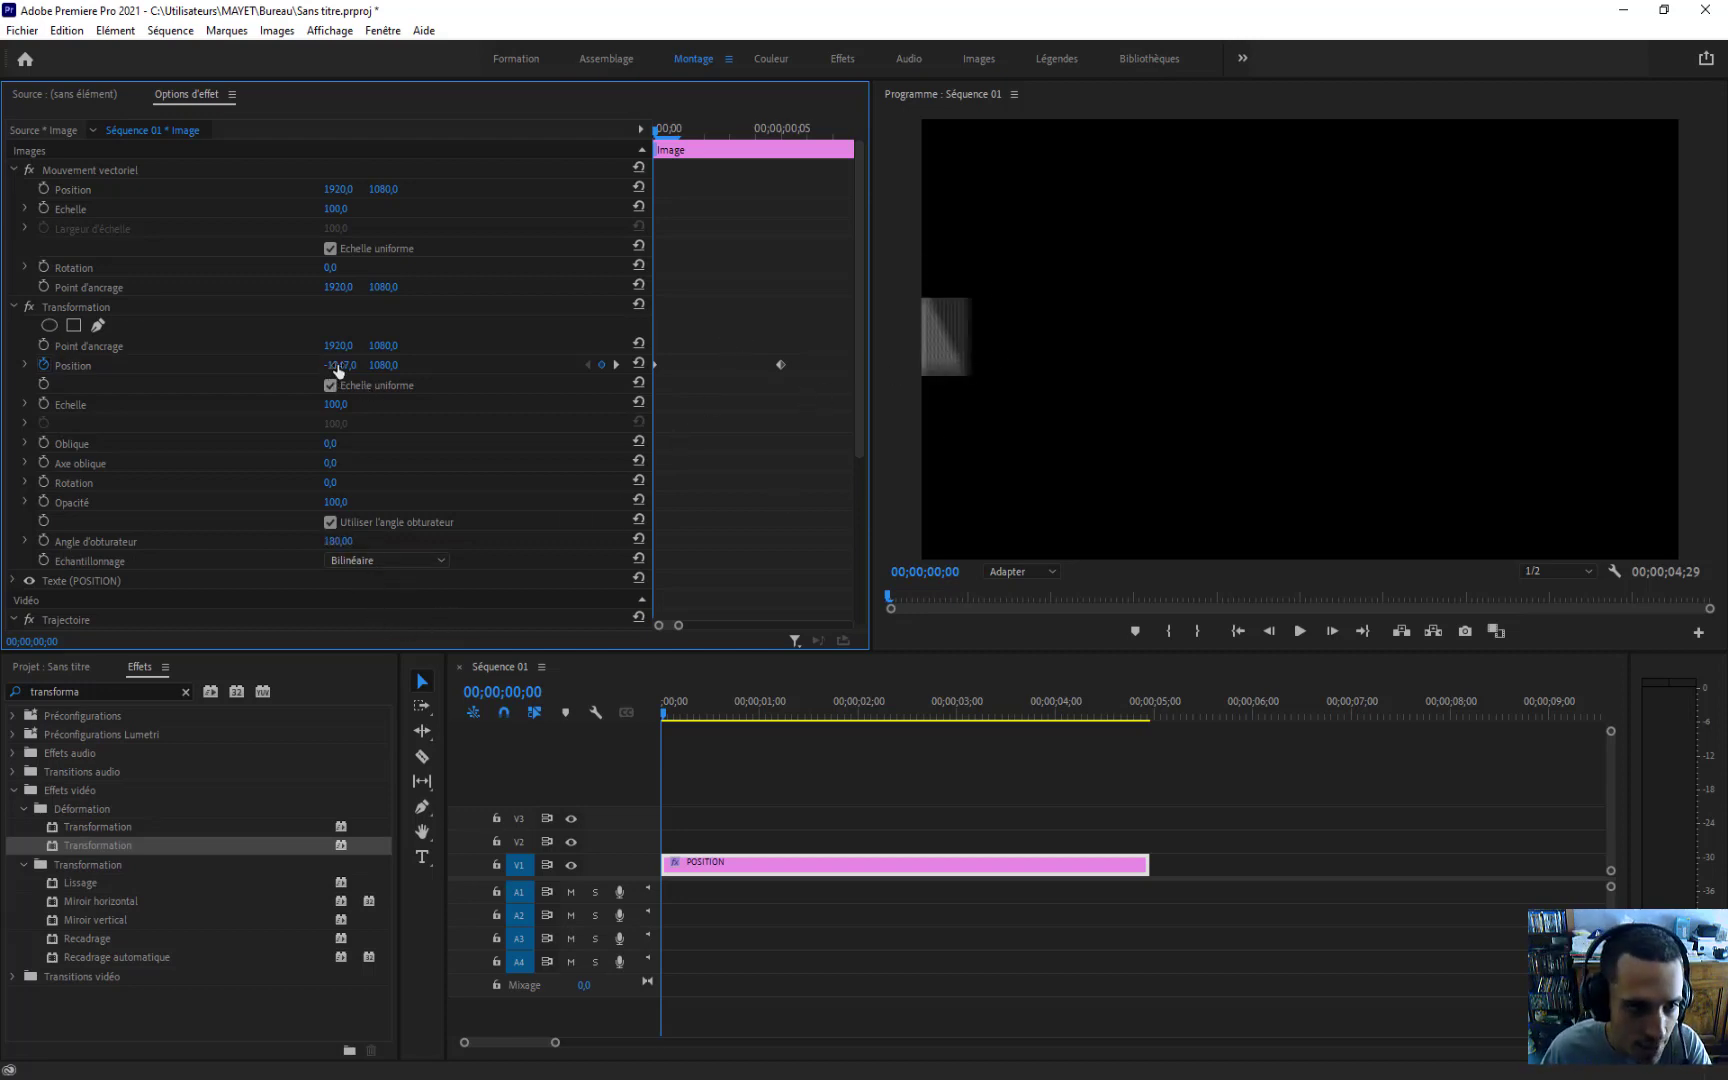
Step: Set the horizontal Position at the first Transformation keyframe to -1532 and check the title's motion blur at 00;00;00;04
{"action": "left_click_drag", "start_coordinate": [338, 369], "coordinate": [104, 369]}
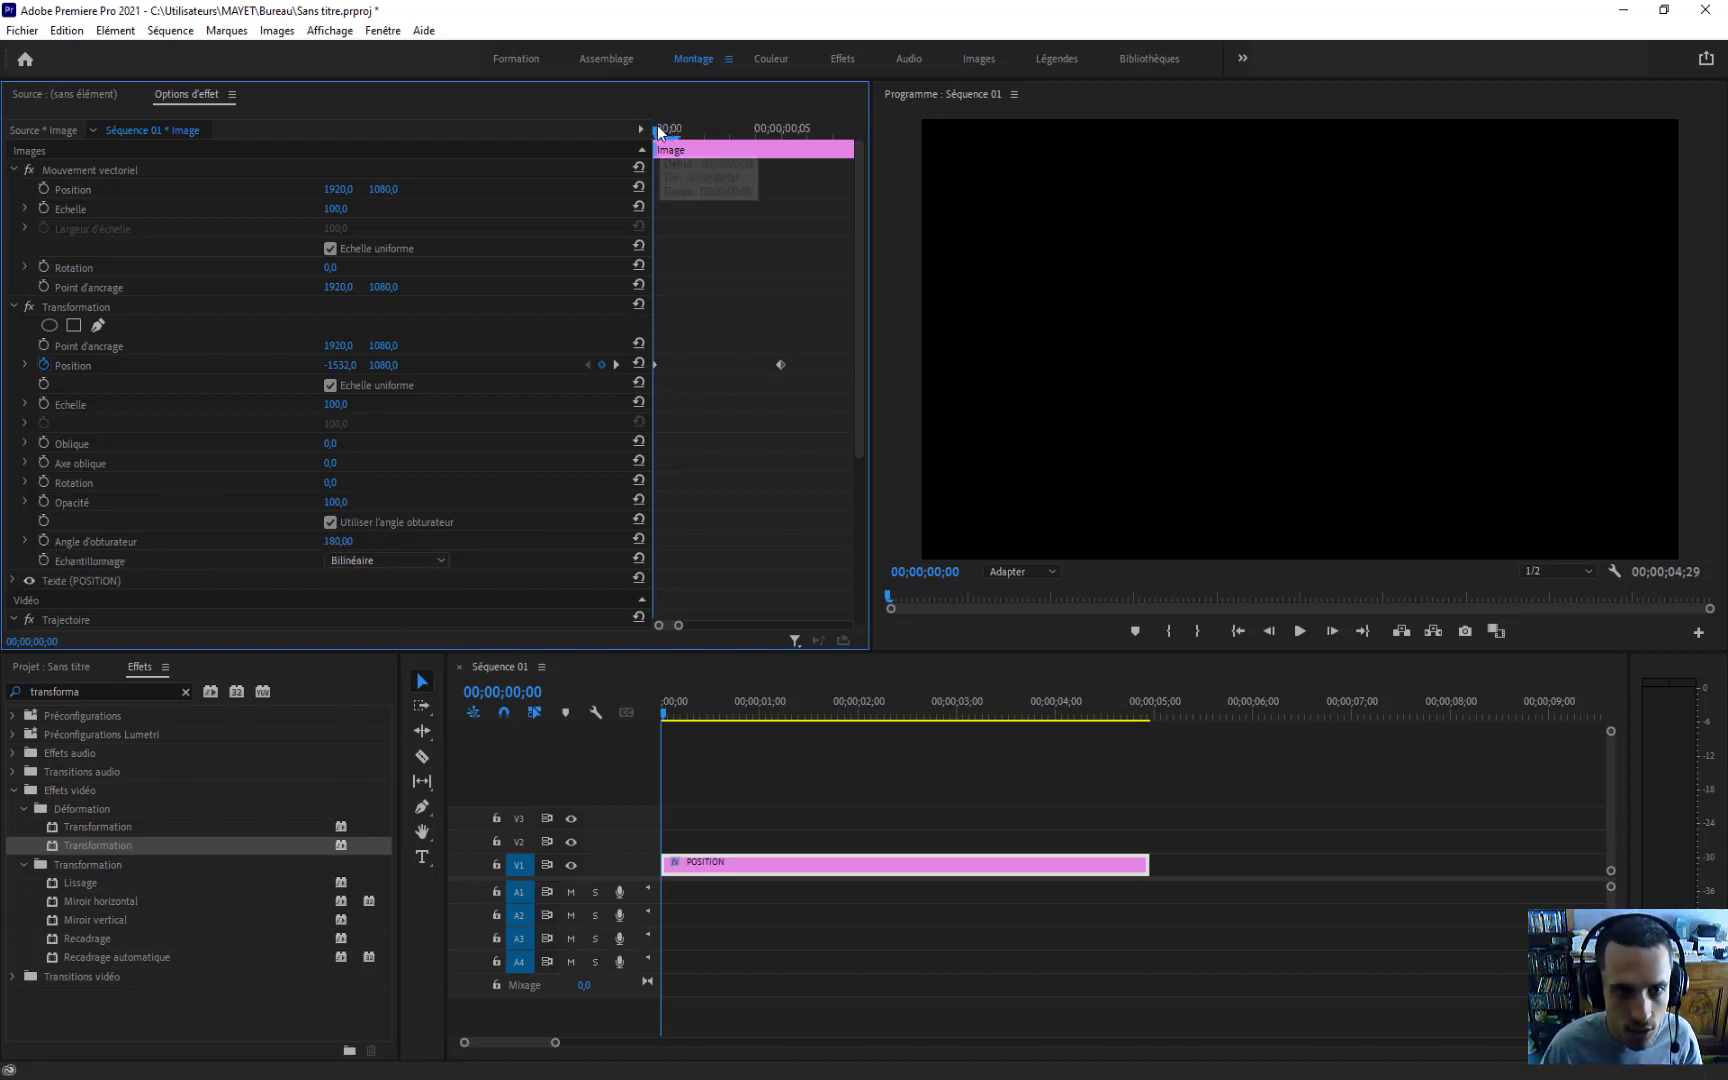
{"action": "left_click_drag", "start_coordinate": [656, 126], "coordinate": [751, 131]}
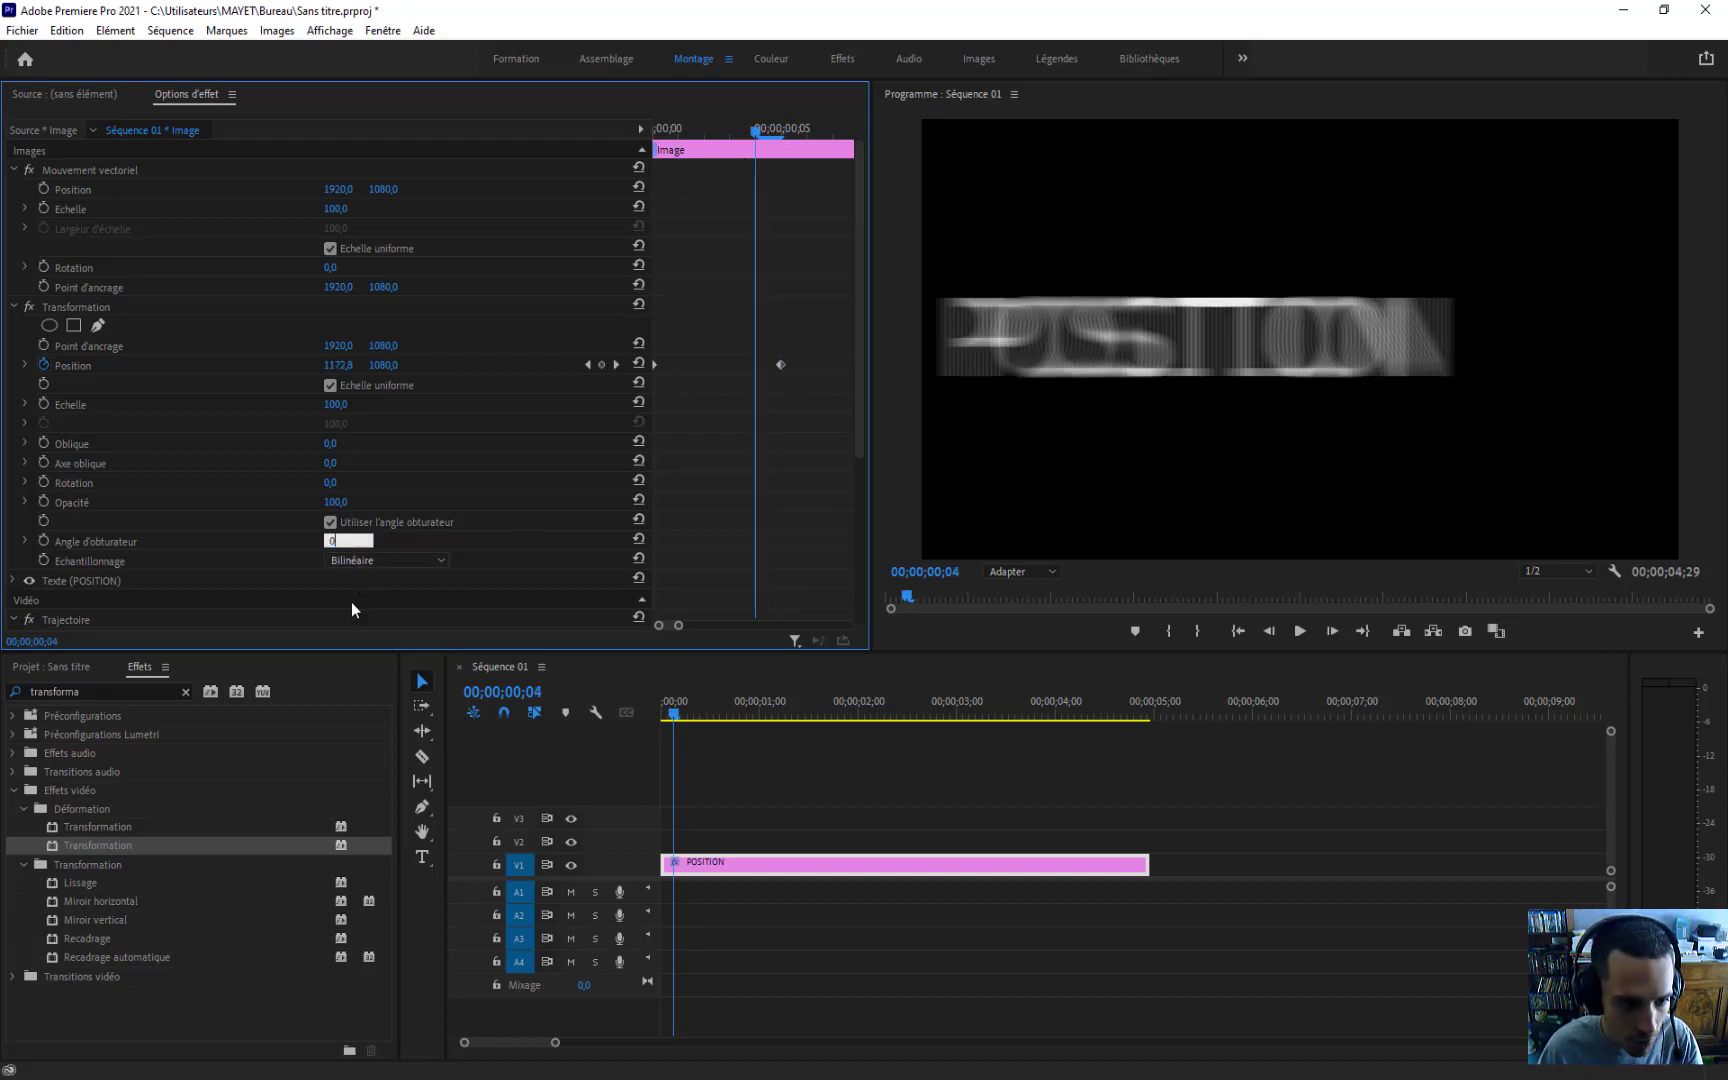
Step: Compare the title's motion blur by switching the shutter angle (Angle d'obturateur) to 0 and back to 180
{"action": "type", "text": "0"}
{"action": "key", "text": "Return"}
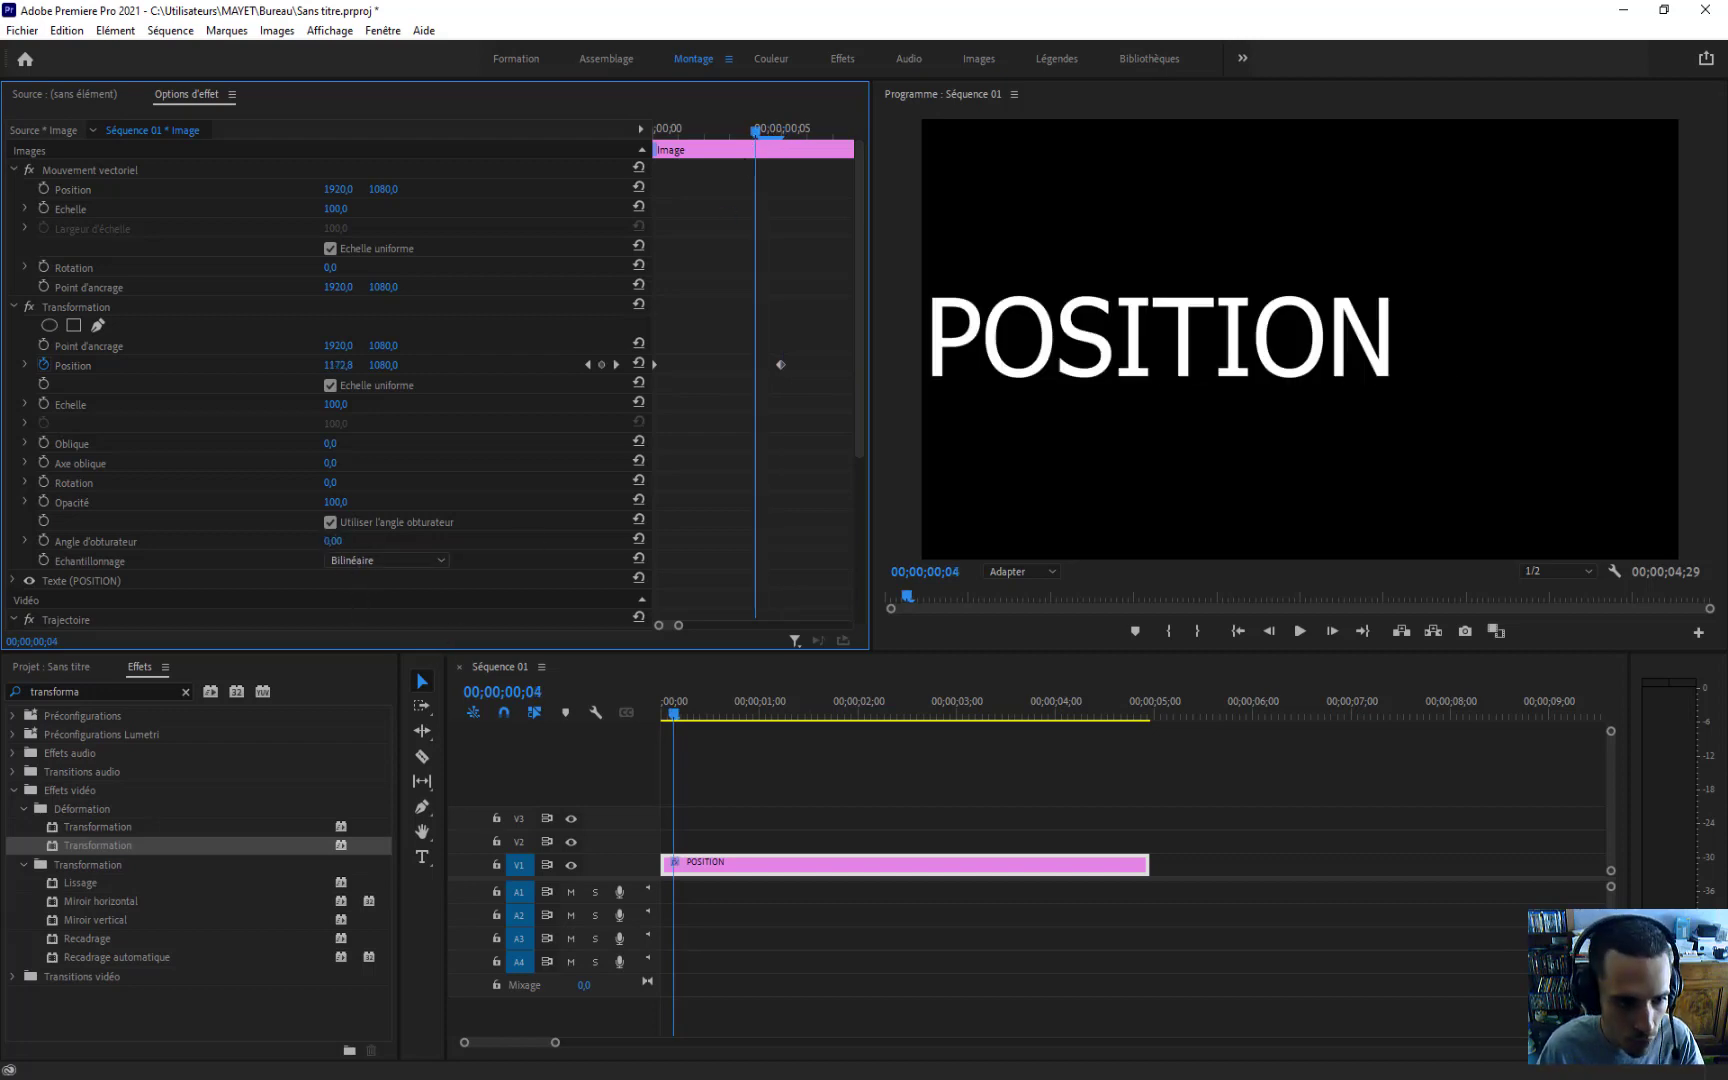
{"action": "left_click", "coordinate": [334, 541]}
{"action": "type", "text": "180"}
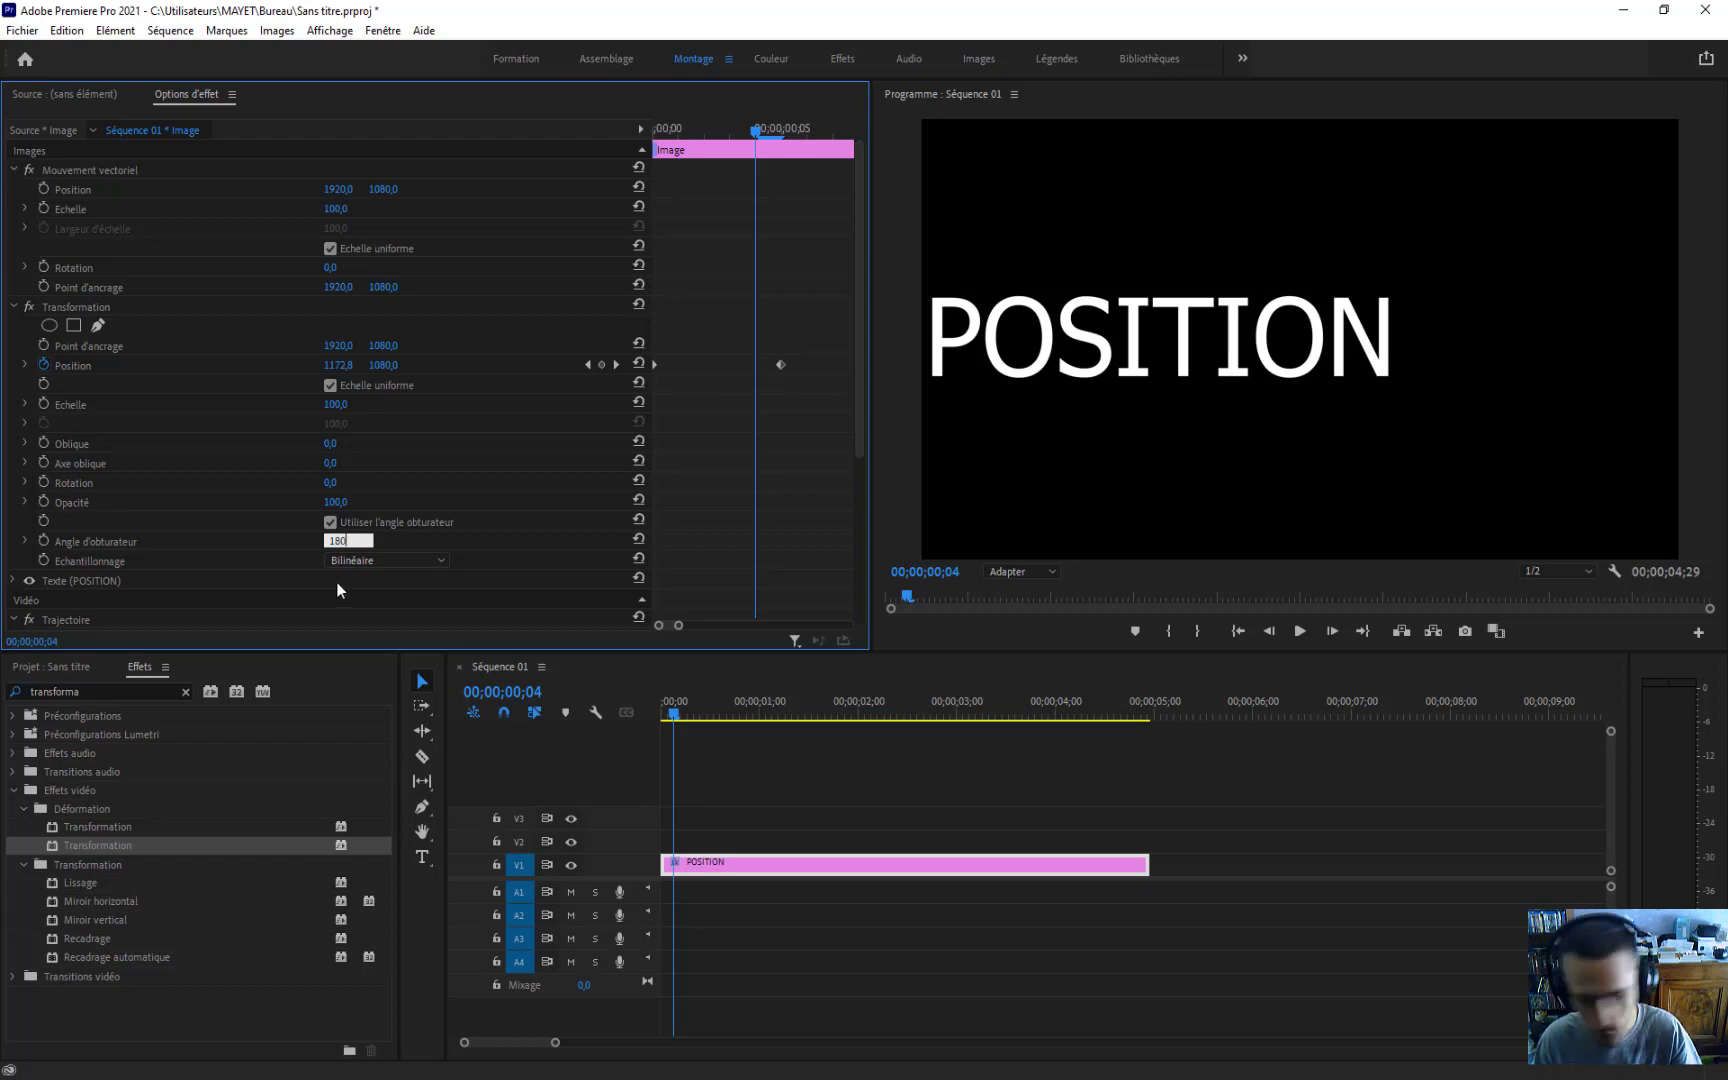
{"action": "left_click", "coordinate": [343, 583]}
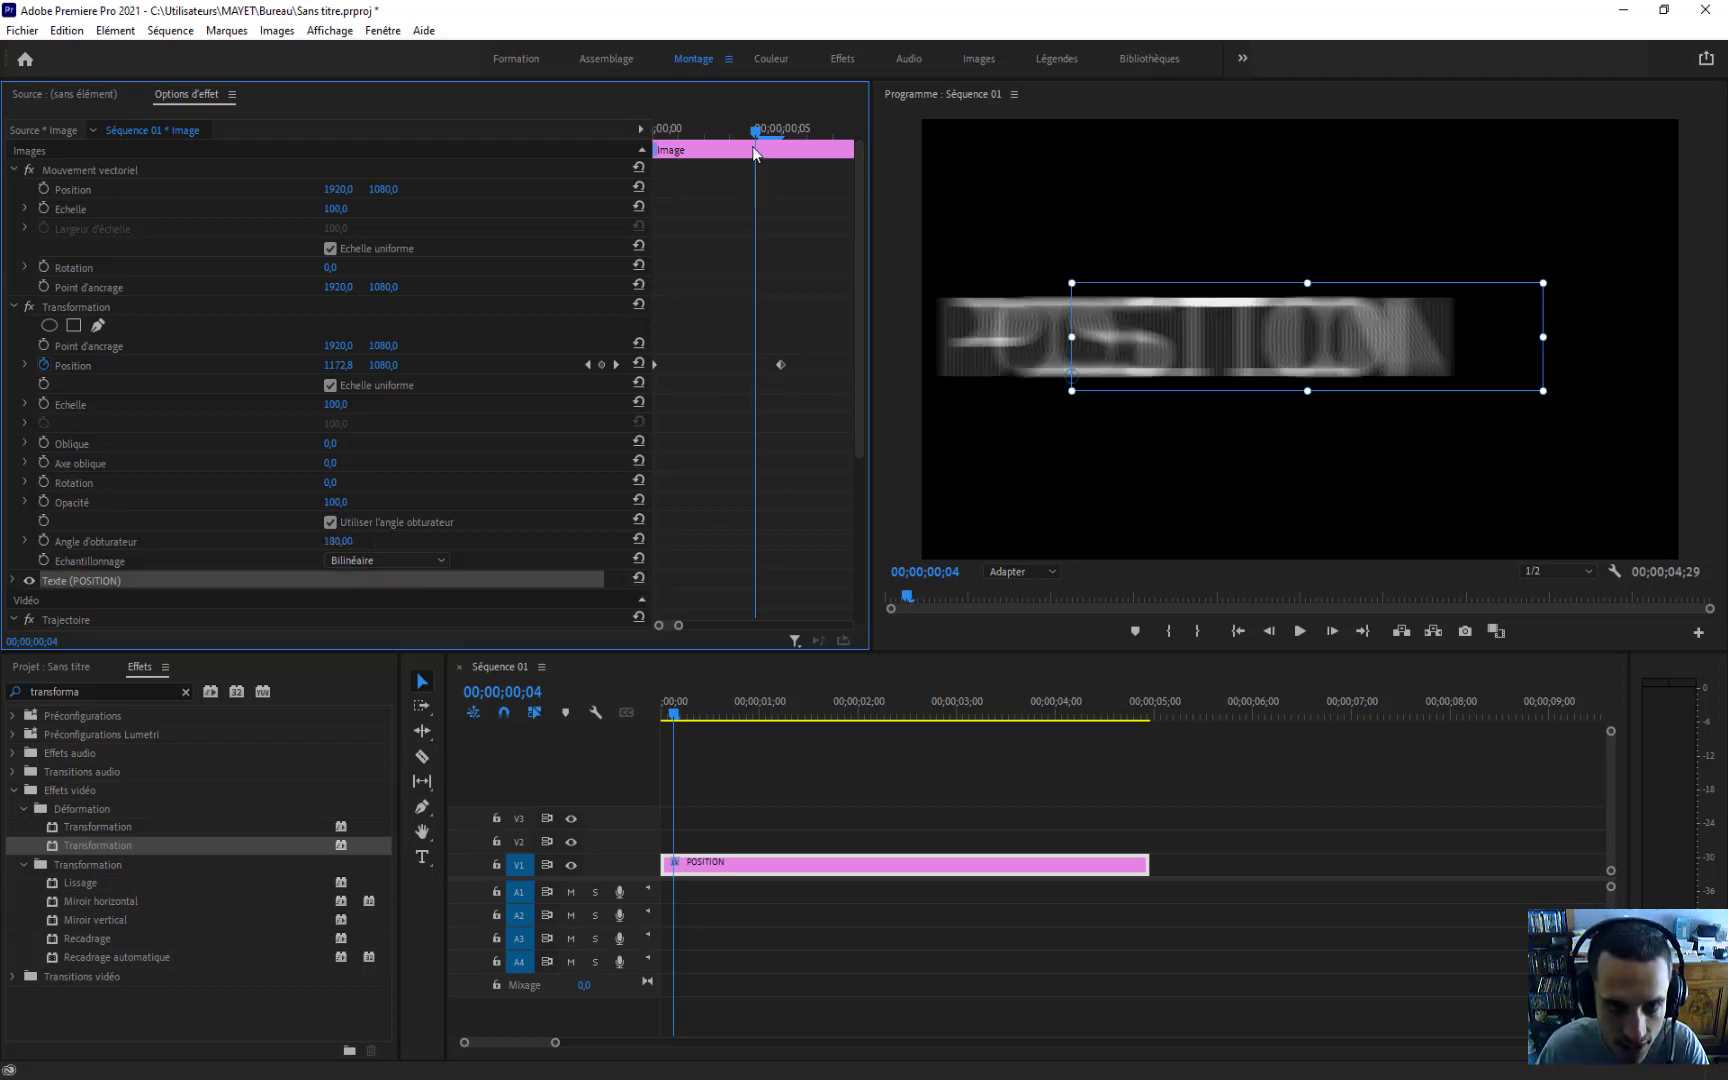
Step: Review the blurred slide-in by scrubbing between the Position keyframes and playing the sequence, and return to the clip's start
{"action": "left_click", "coordinate": [778, 131]}
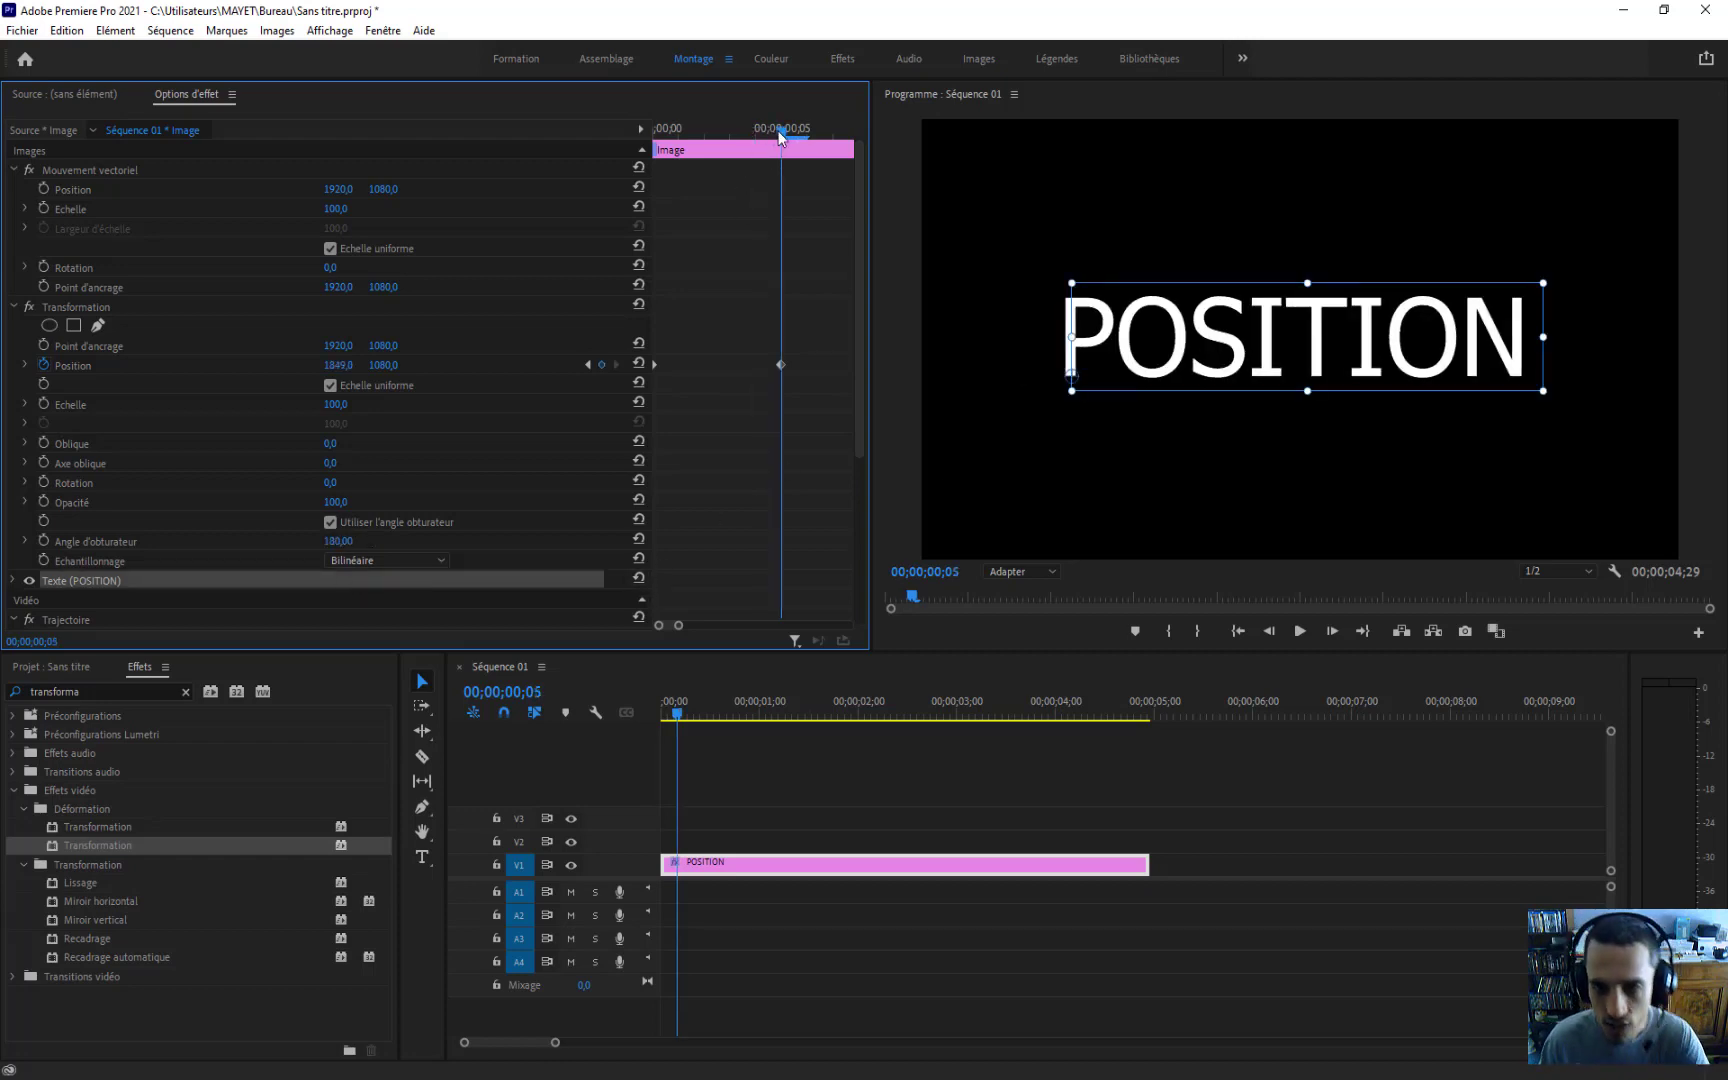
{"action": "left_click_drag", "start_coordinate": [778, 131], "coordinate": [686, 133]}
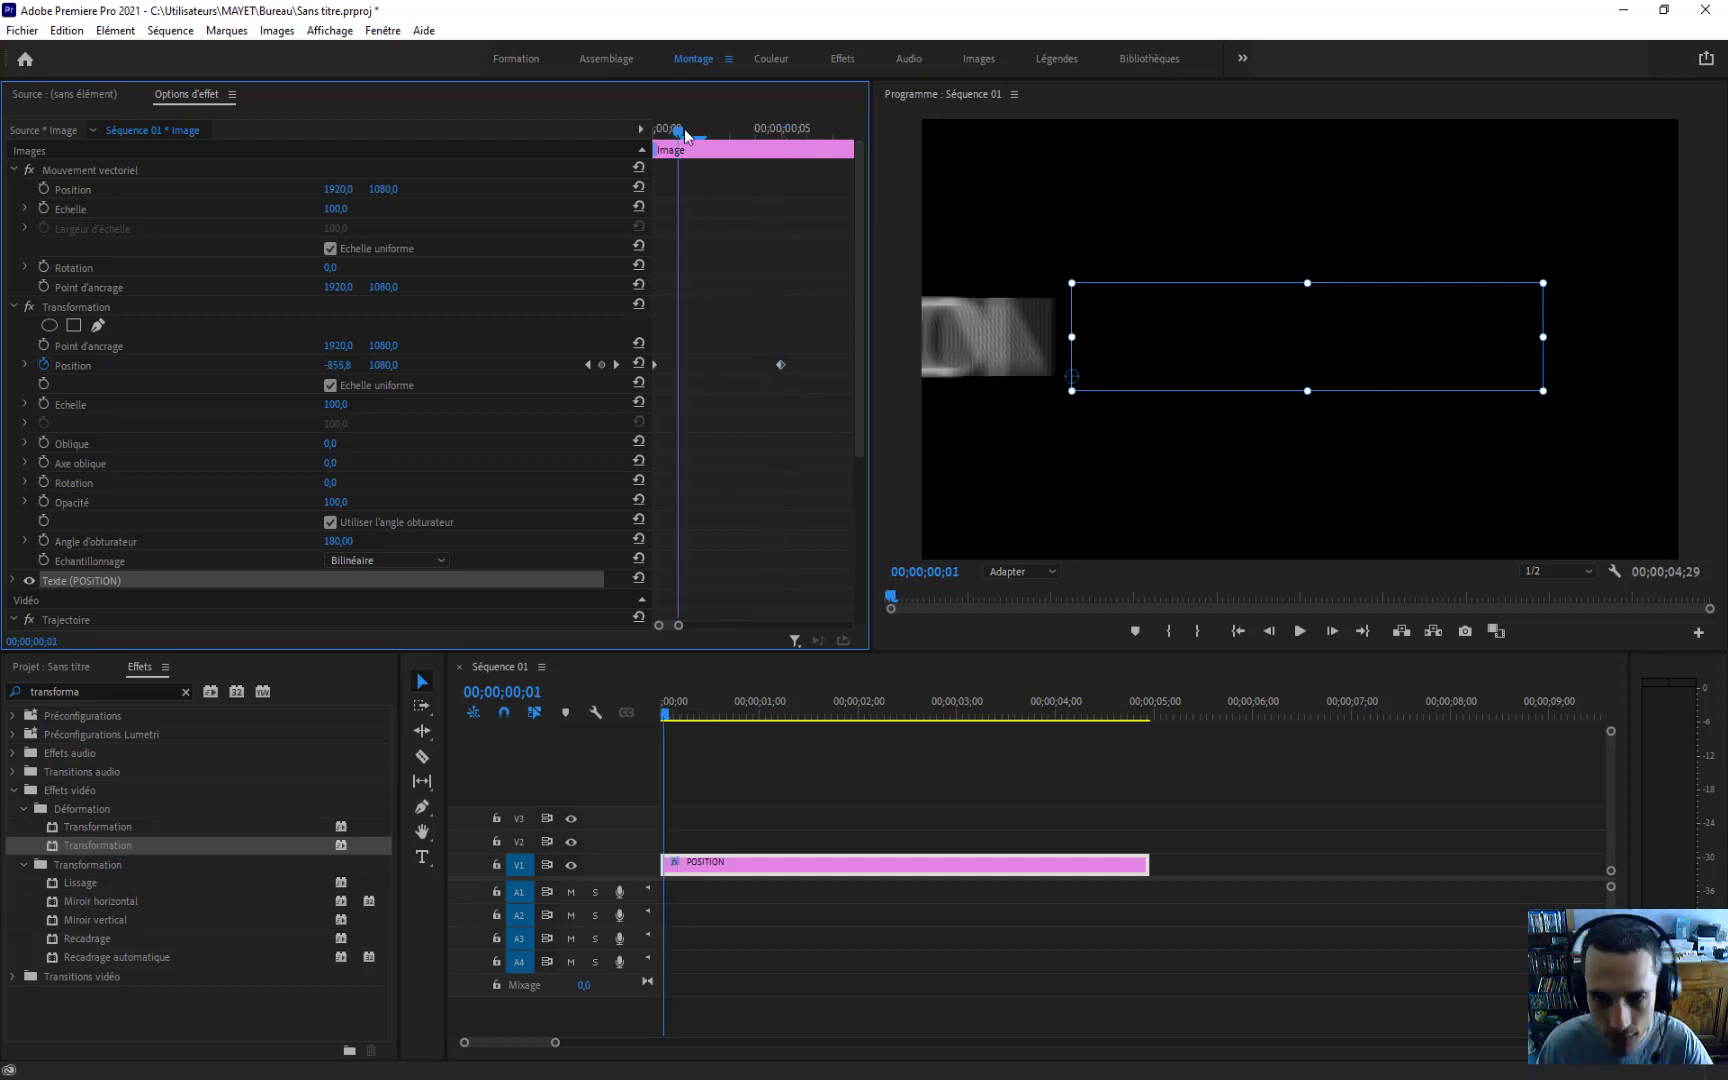
{"action": "left_click", "coordinate": [802, 684]}
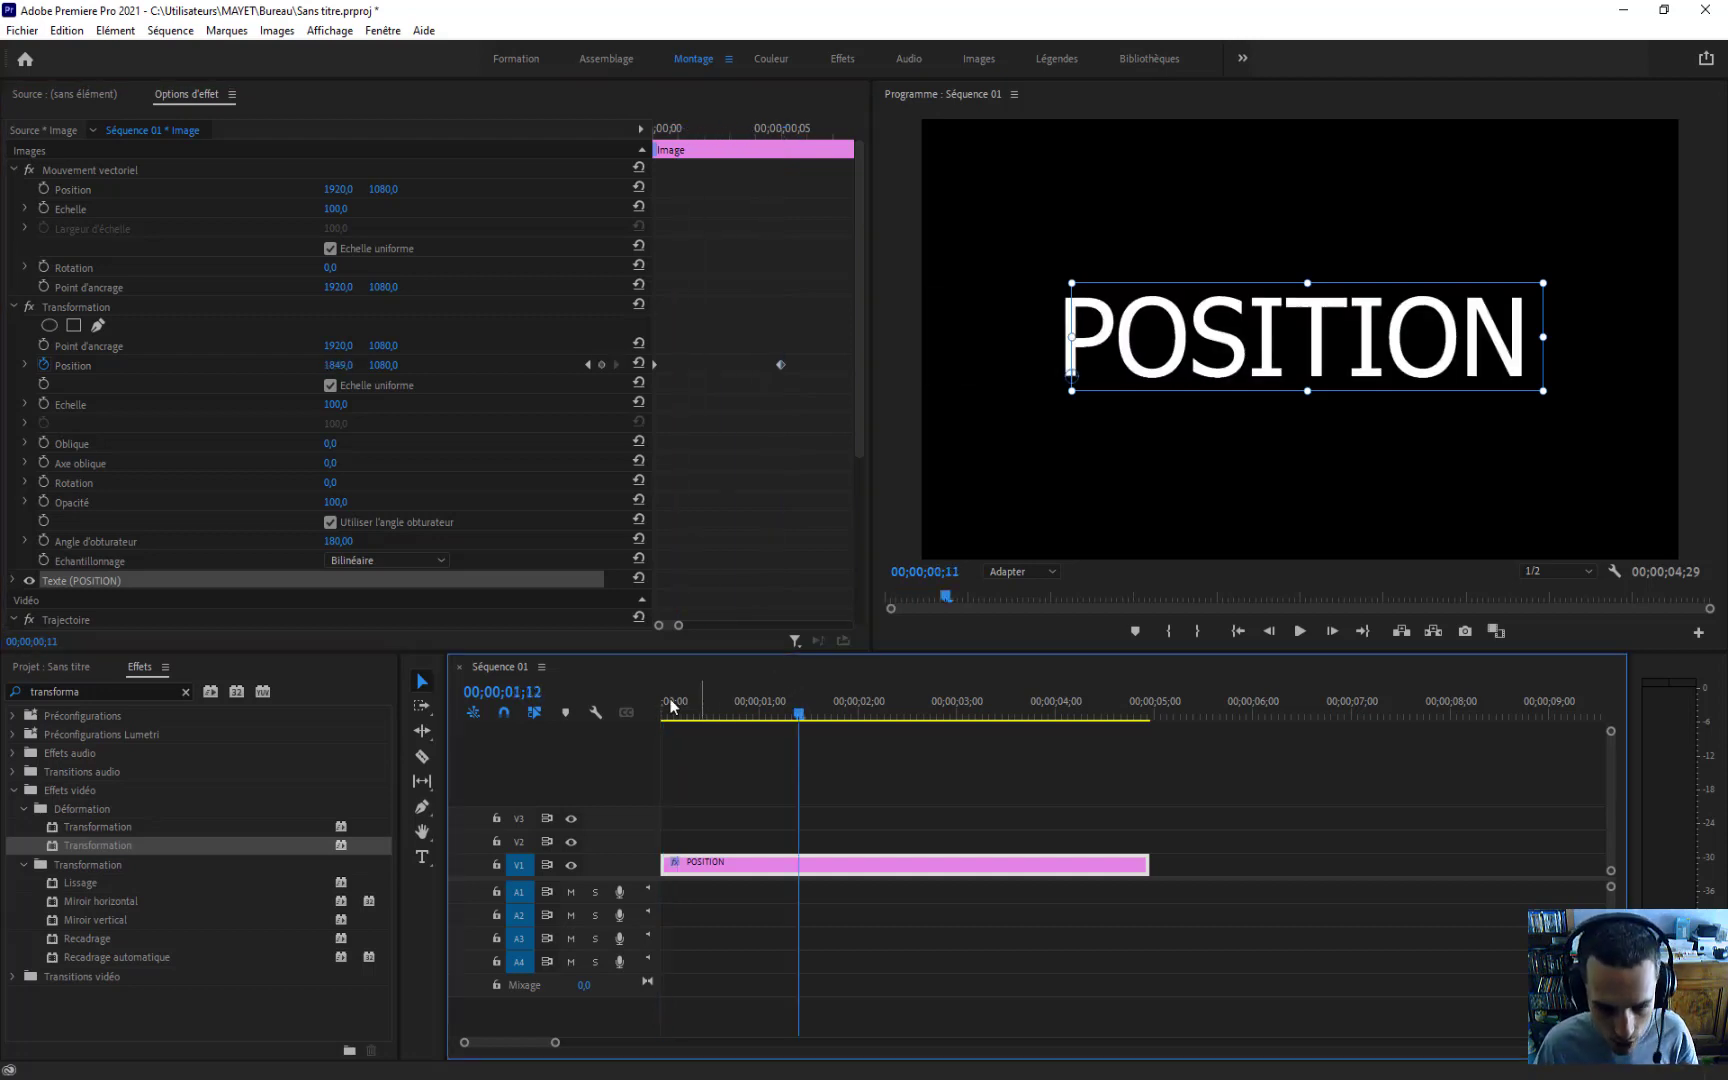
{"action": "left_click_drag", "start_coordinate": [675, 703], "coordinate": [658, 710]}
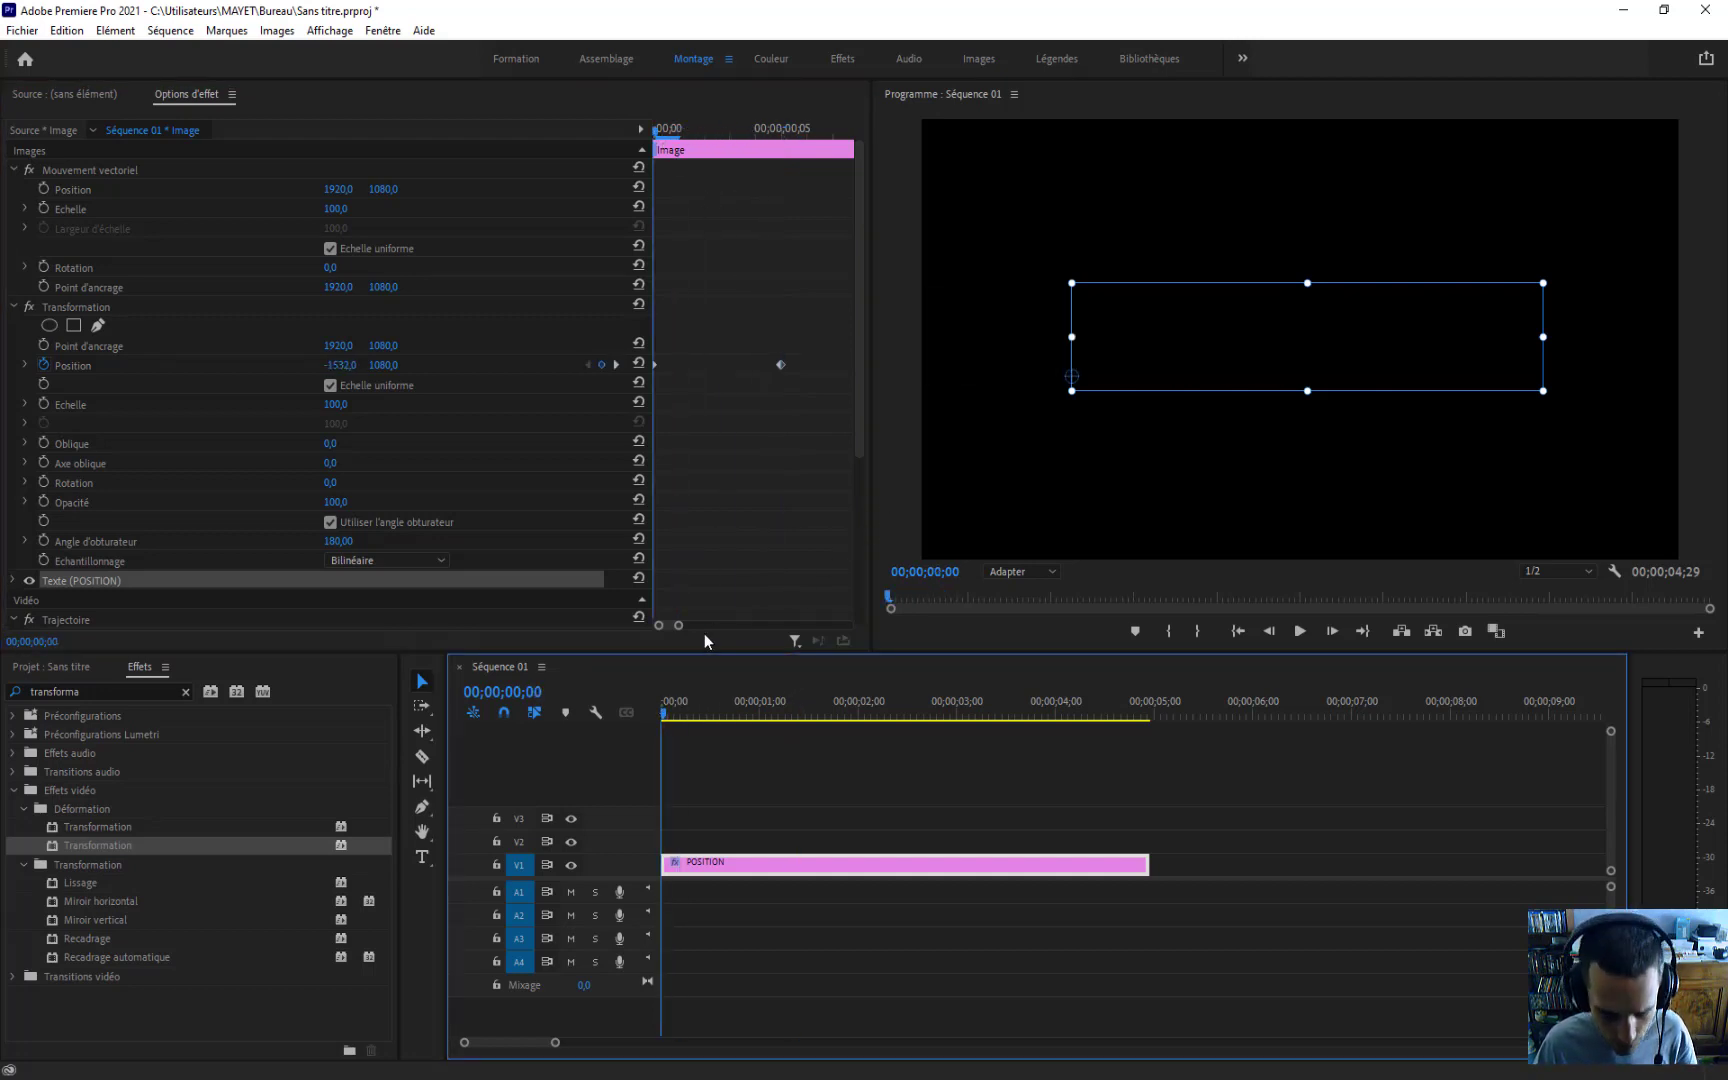
Step: Move the second Position keyframe past the one-second mark to slow the slide-in, and preview the motion blur at that speed
{"action": "left_click_drag", "start_coordinate": [678, 626], "coordinate": [764, 627]}
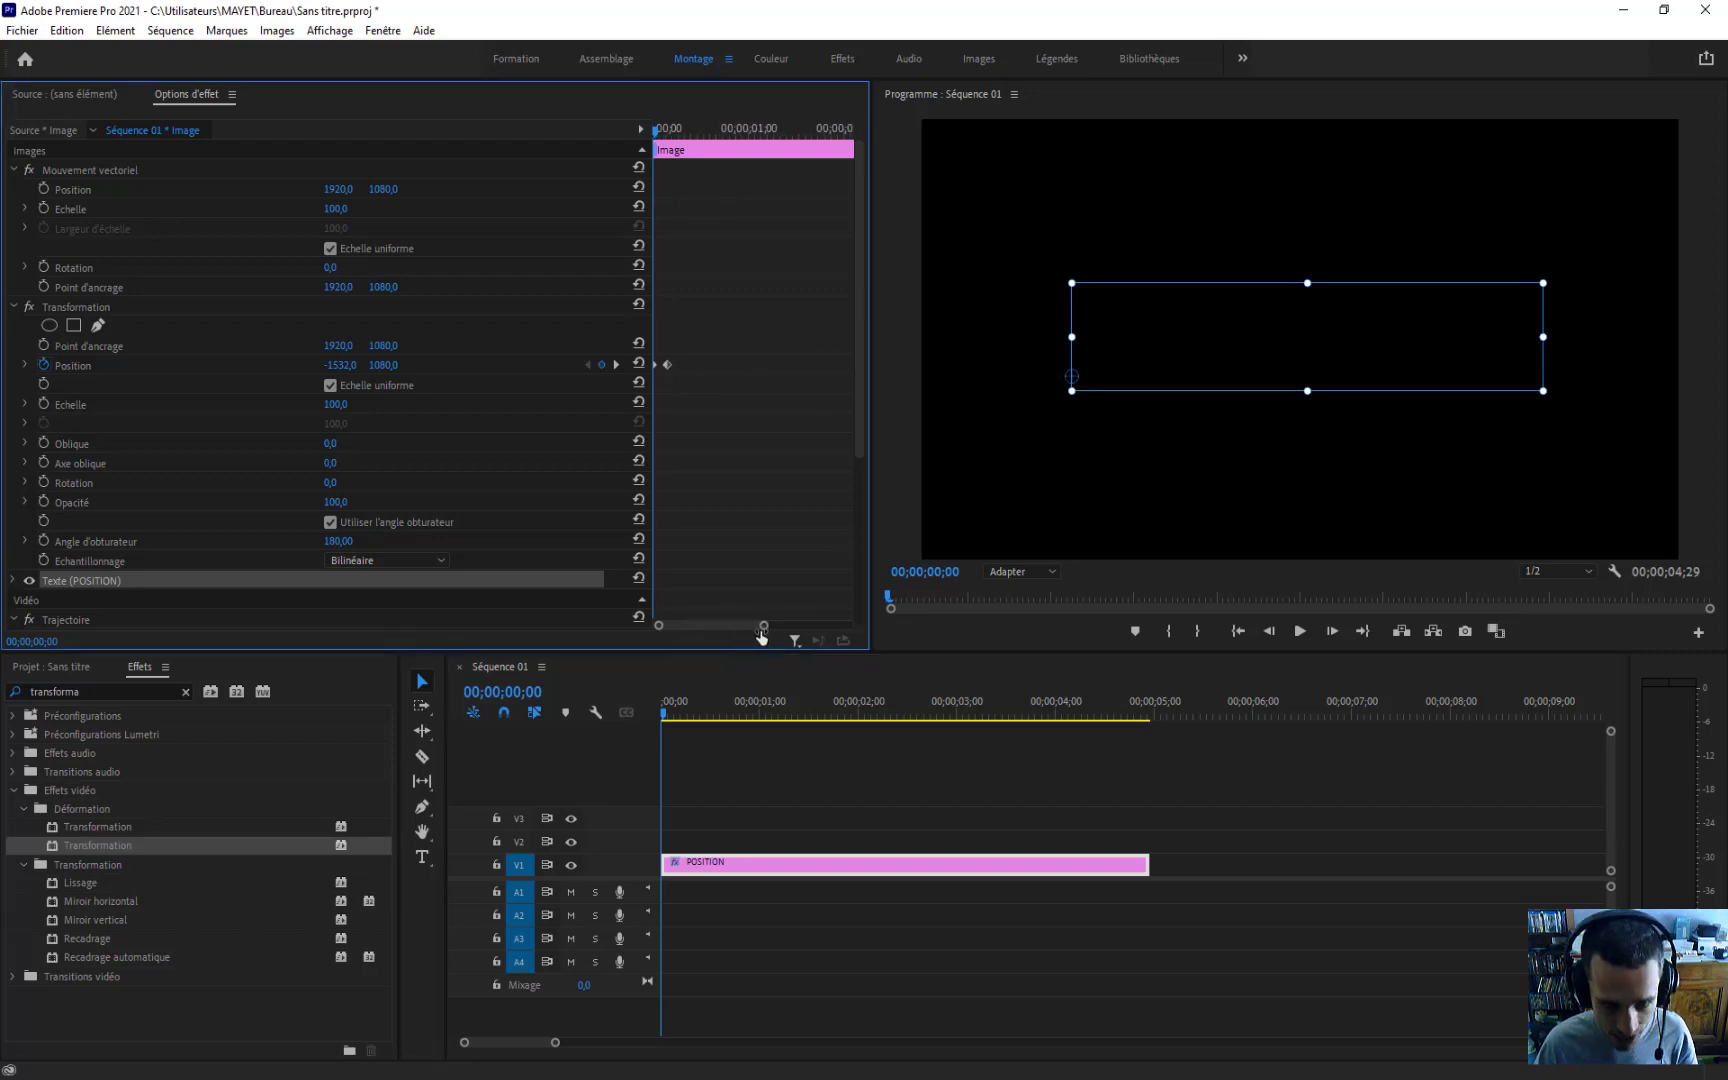
{"action": "left_click_drag", "start_coordinate": [668, 365], "coordinate": [781, 366]}
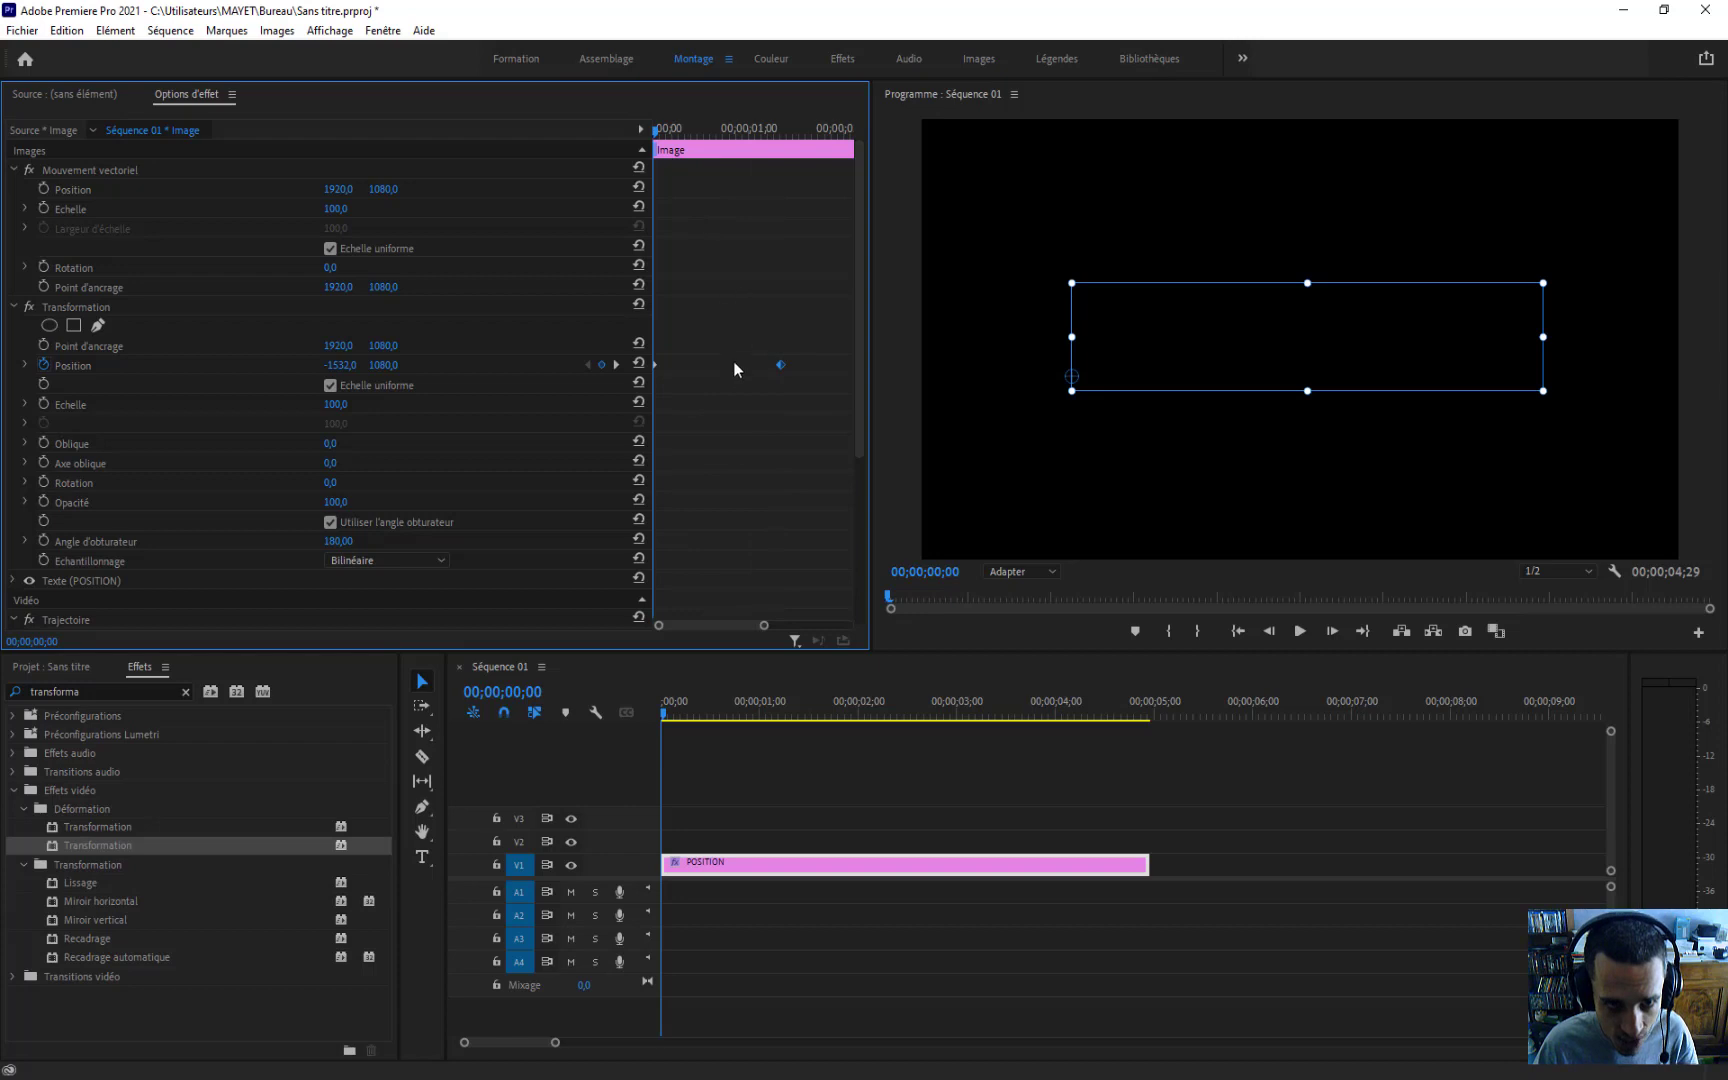
{"action": "key", "text": "space"}
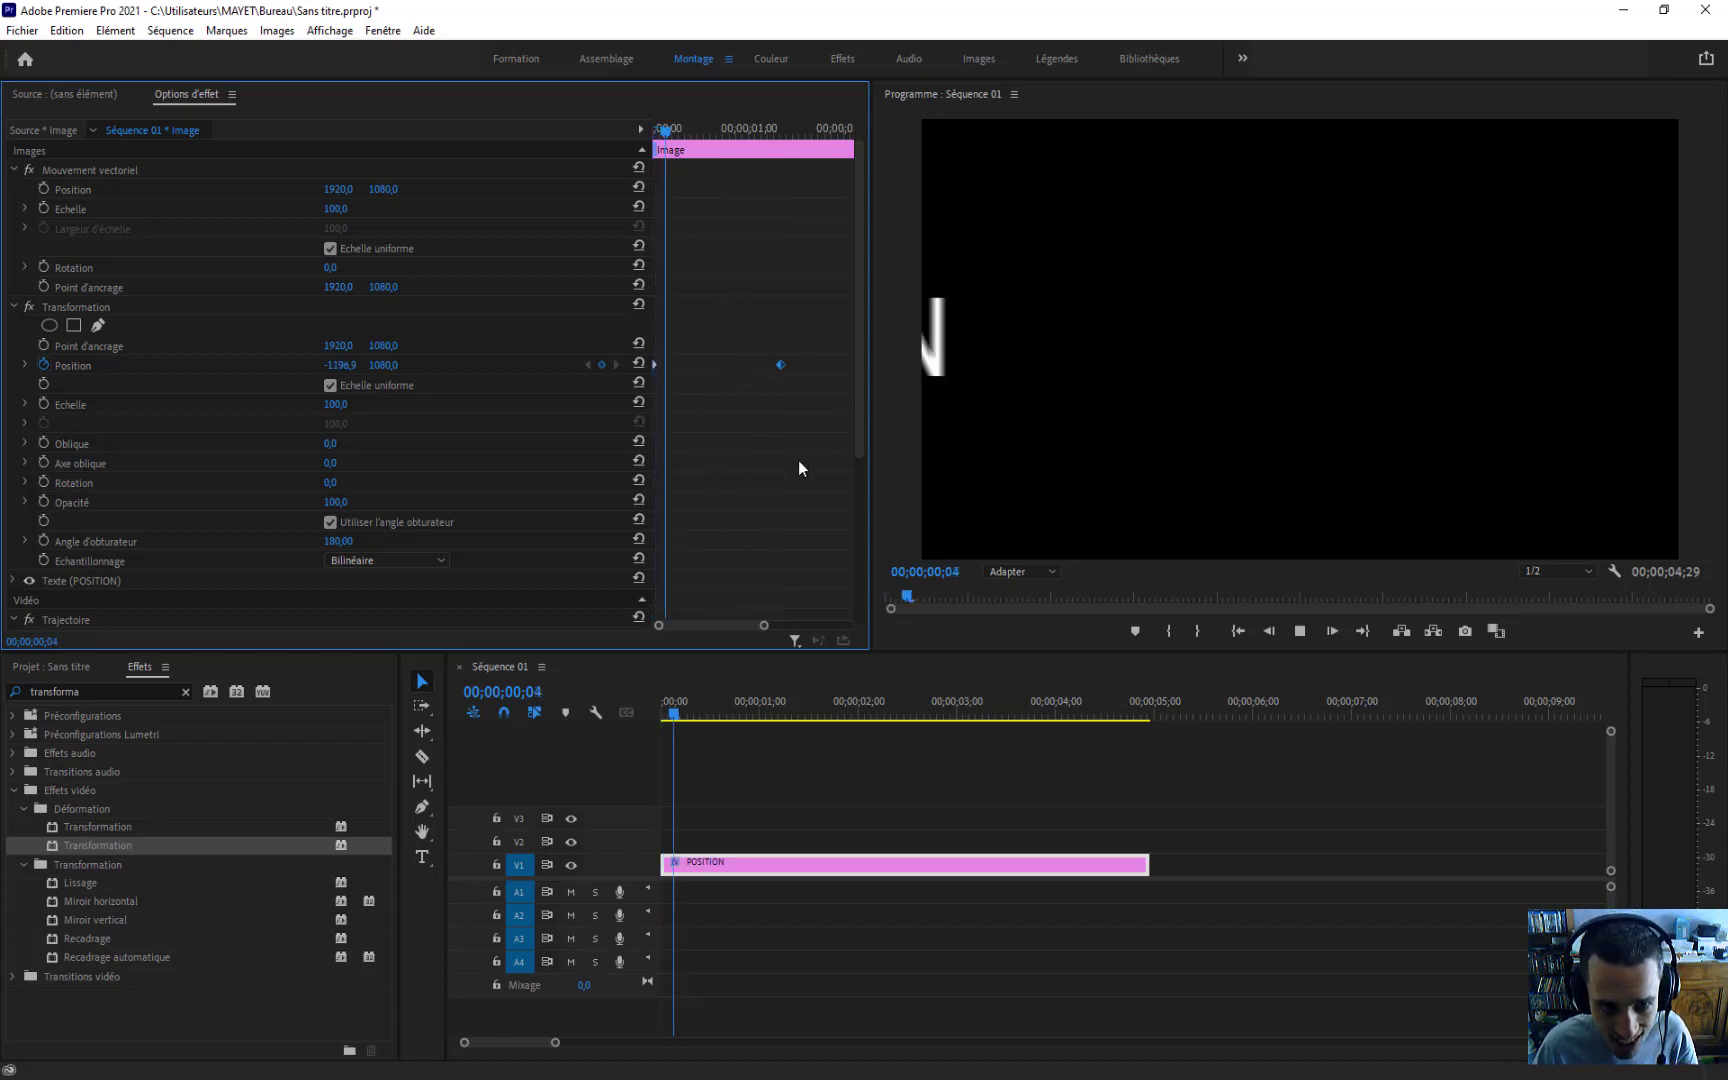
{"action": "key", "text": "space"}
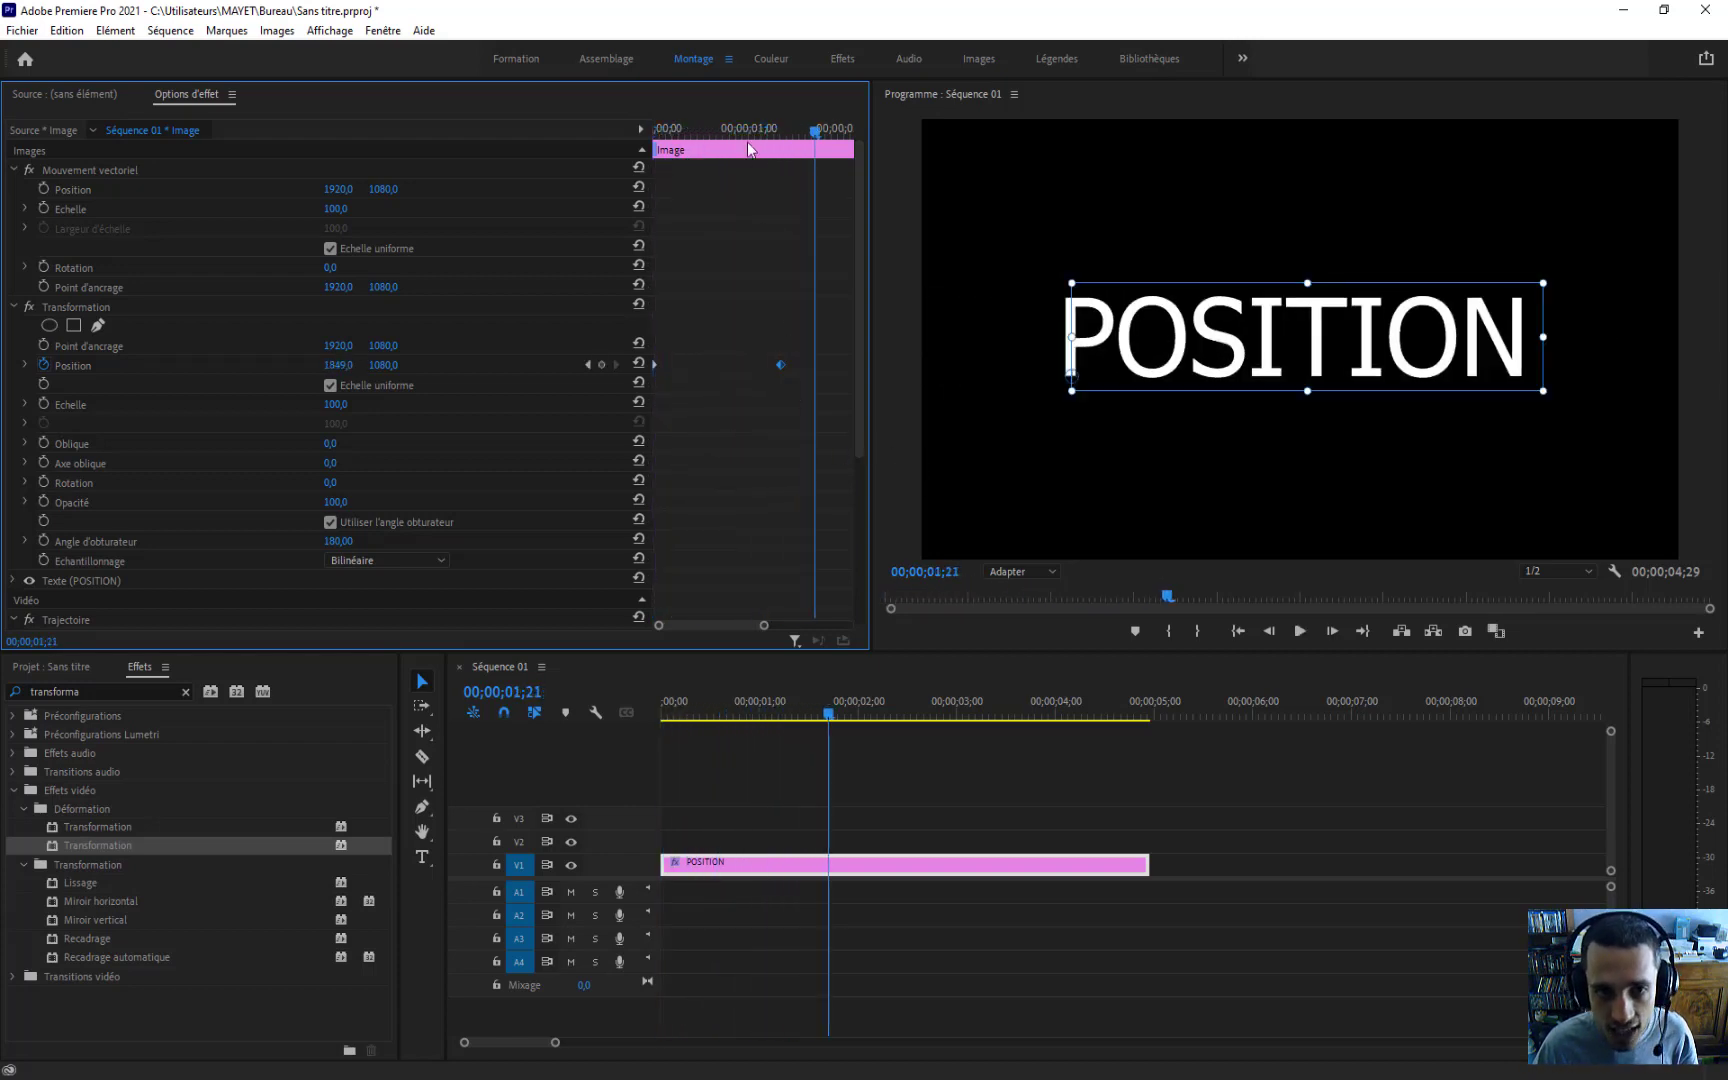
{"action": "mouse_move", "coordinate": [717, 131]}
{"action": "left_mouse_down"}
{"action": "mouse_move", "coordinate": [660, 134]}
{"action": "mouse_move", "coordinate": [751, 136]}
{"action": "left_mouse_up"}
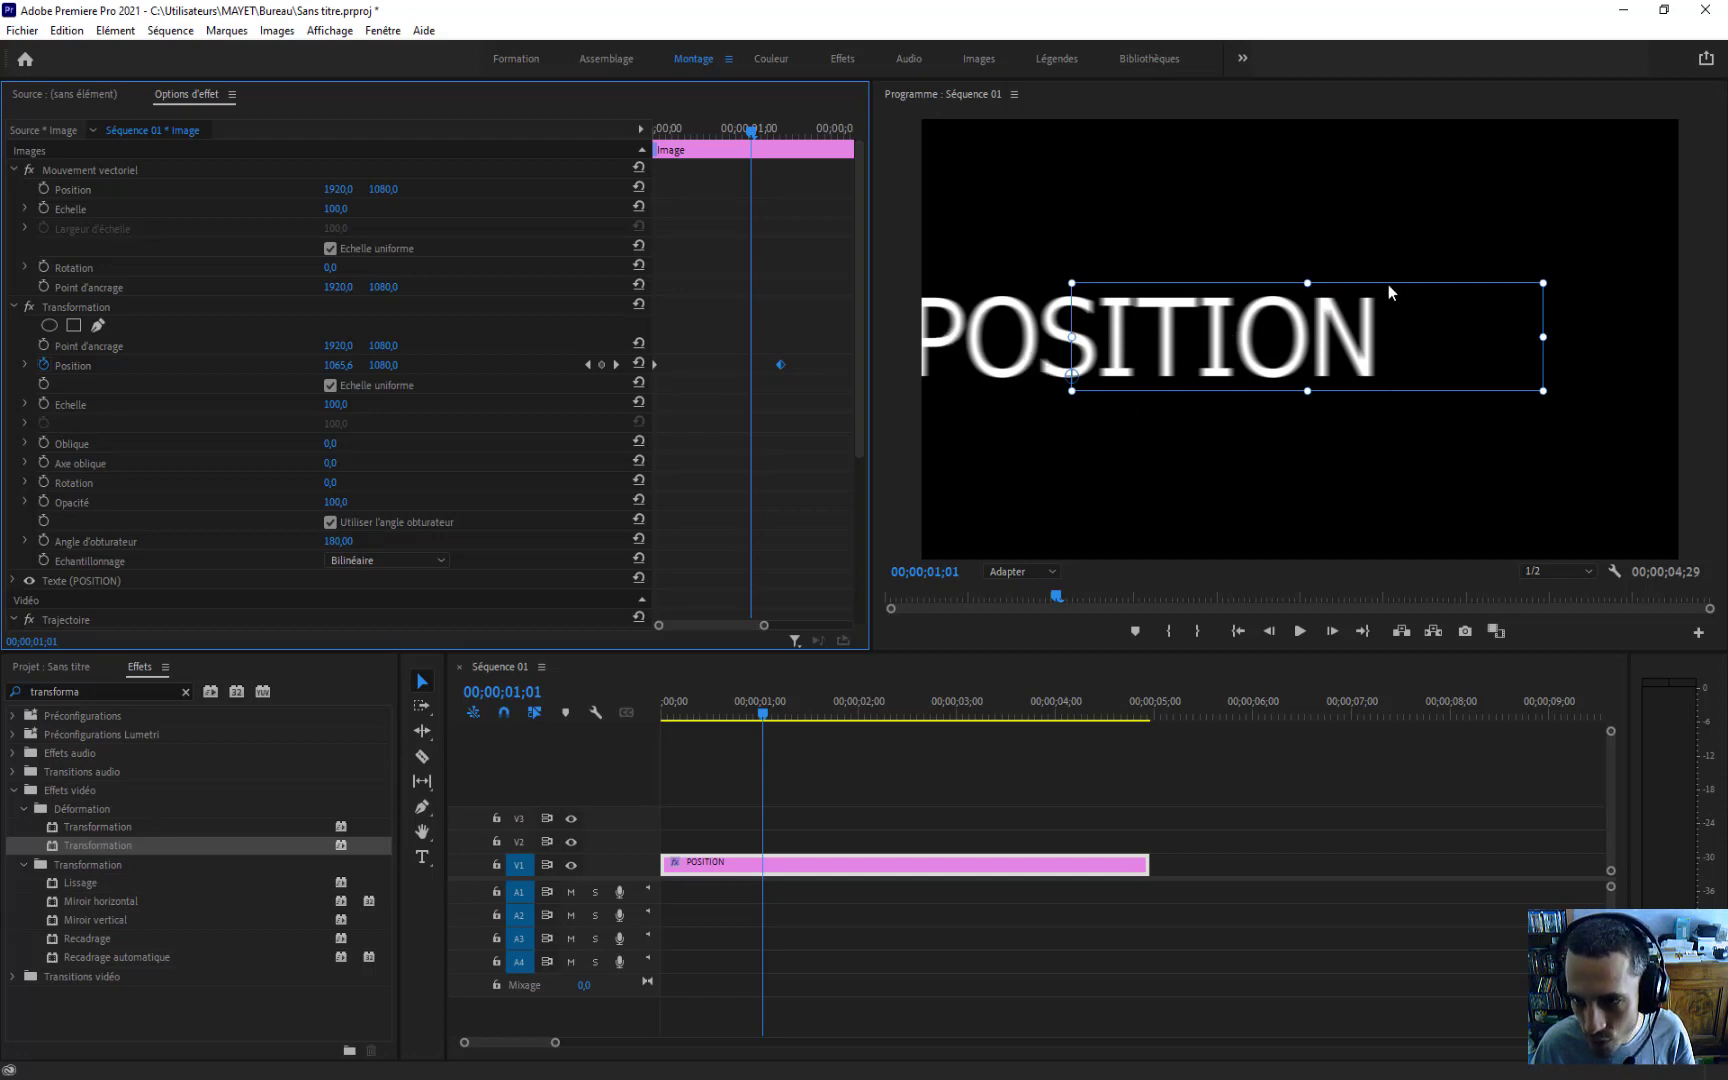
{"action": "left_click_drag", "start_coordinate": [751, 132], "coordinate": [648, 132]}
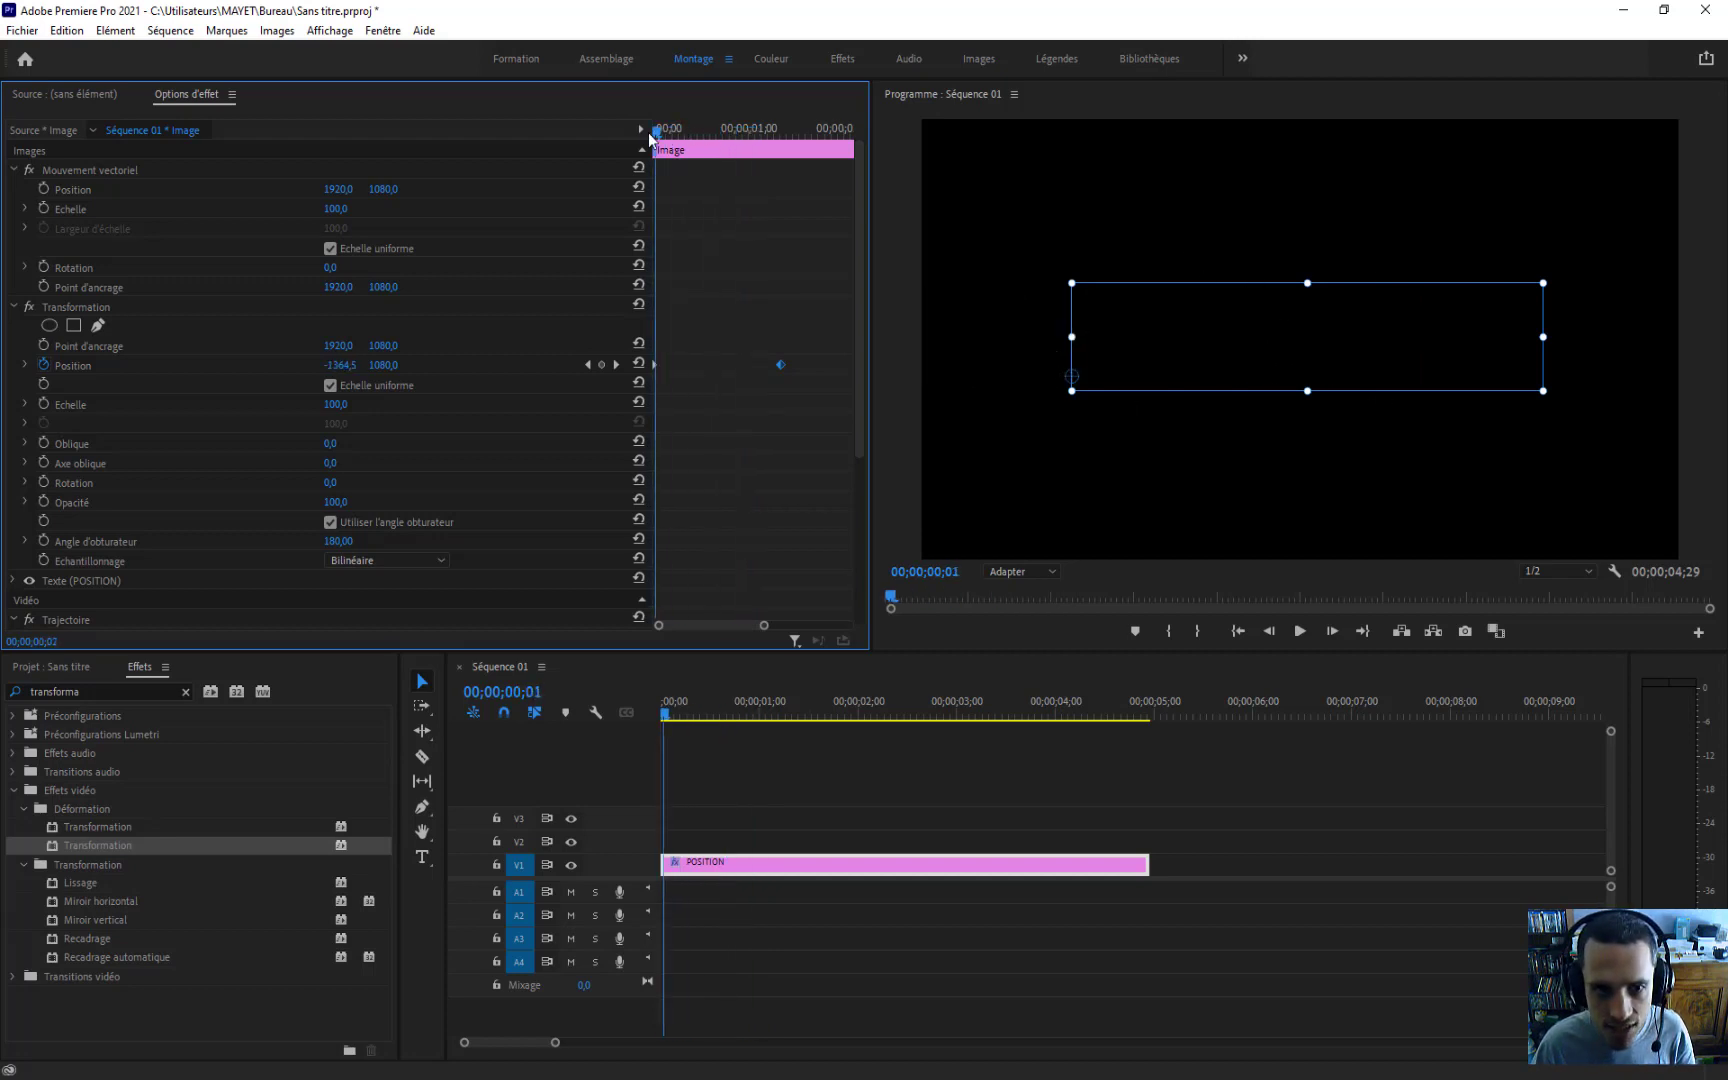
Step: Move the second Position keyframe back close to the clip's start, preview the faster slide-in, and return to 00;00;00;00
{"action": "left_click_drag", "start_coordinate": [778, 371], "coordinate": [682, 369]}
{"action": "key", "text": "space"}
{"action": "key", "text": "space"}
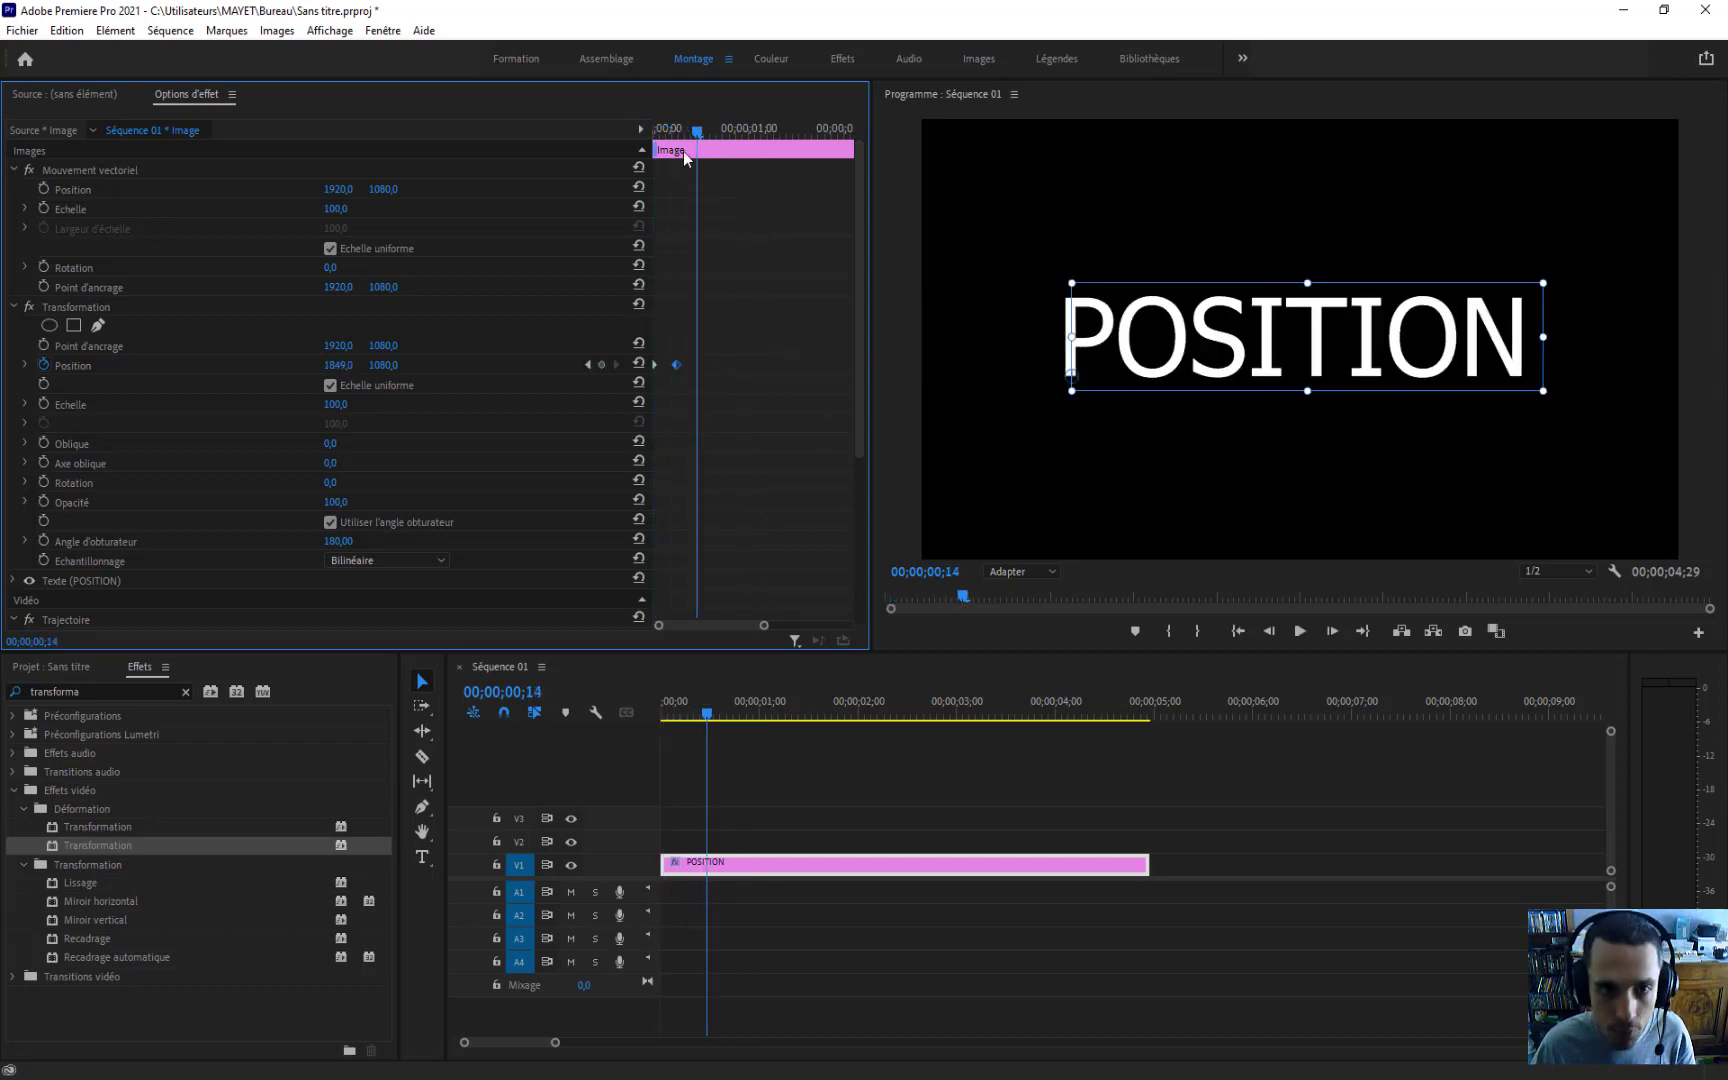
{"action": "left_click_drag", "start_coordinate": [688, 132], "coordinate": [636, 140]}
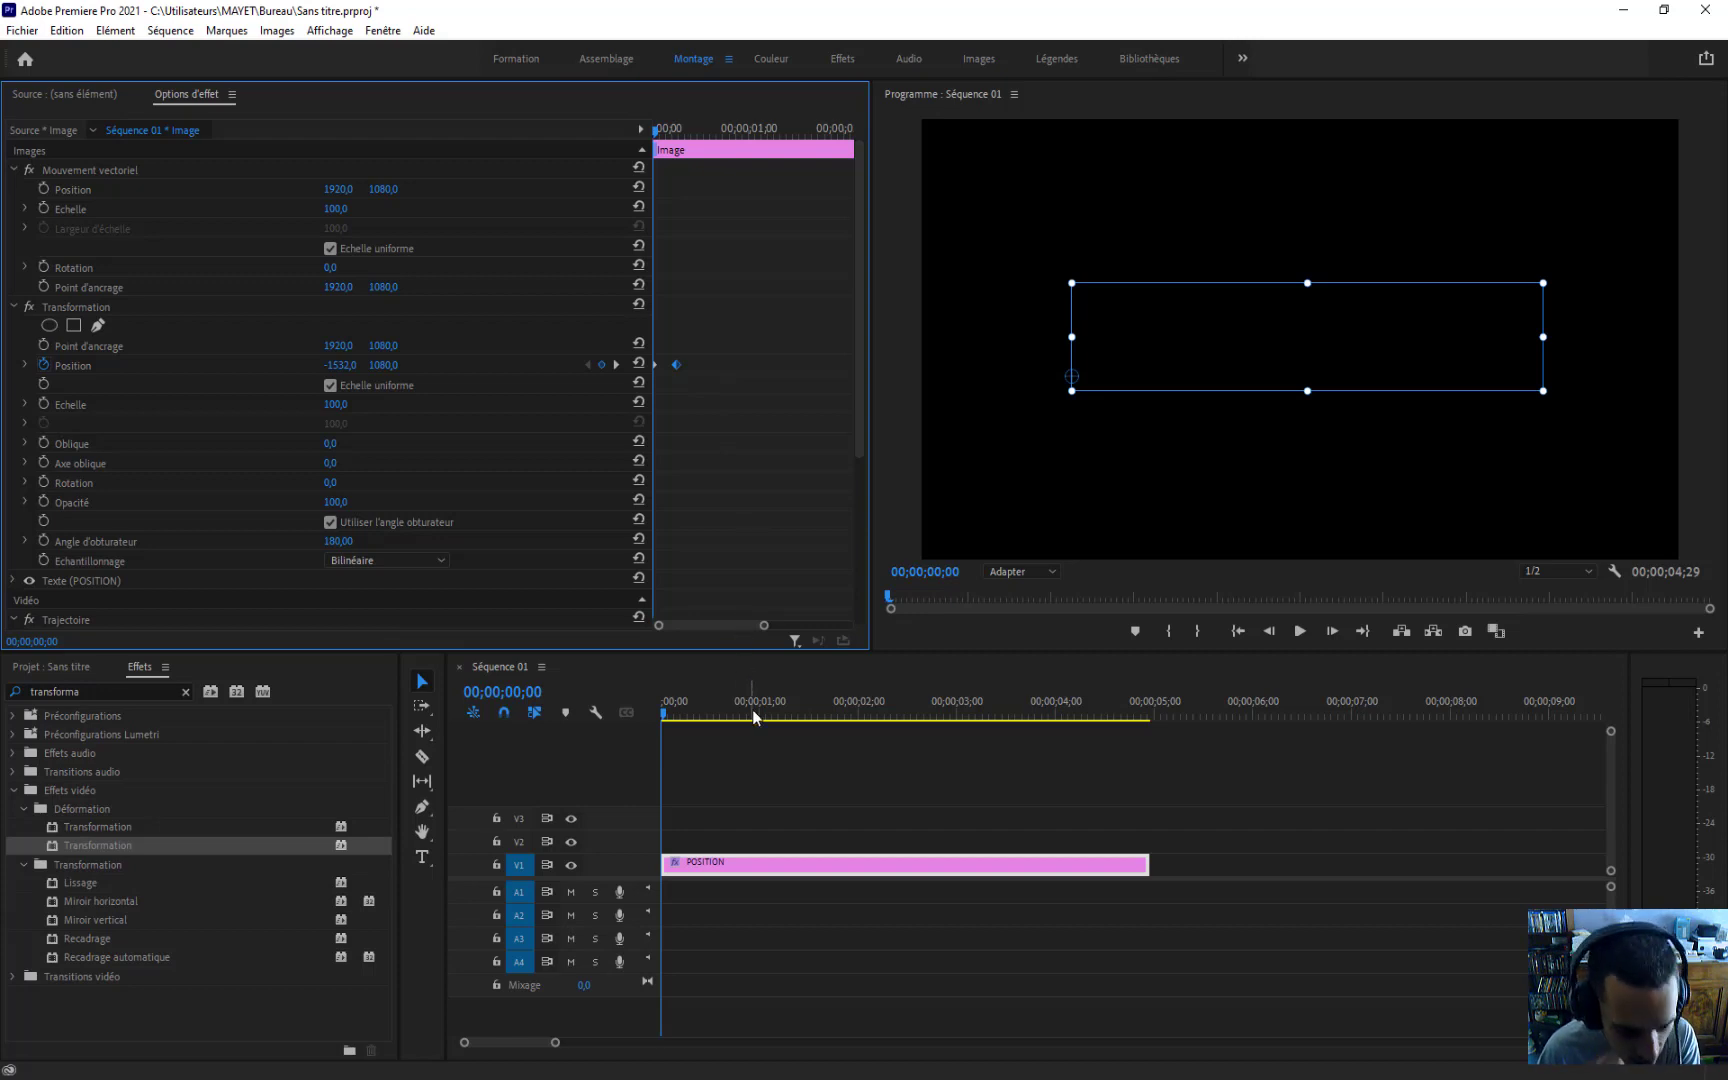
Step: Delete the POSITION title clip and create a new text title reading ZOOM
{"action": "key", "text": "Delete"}
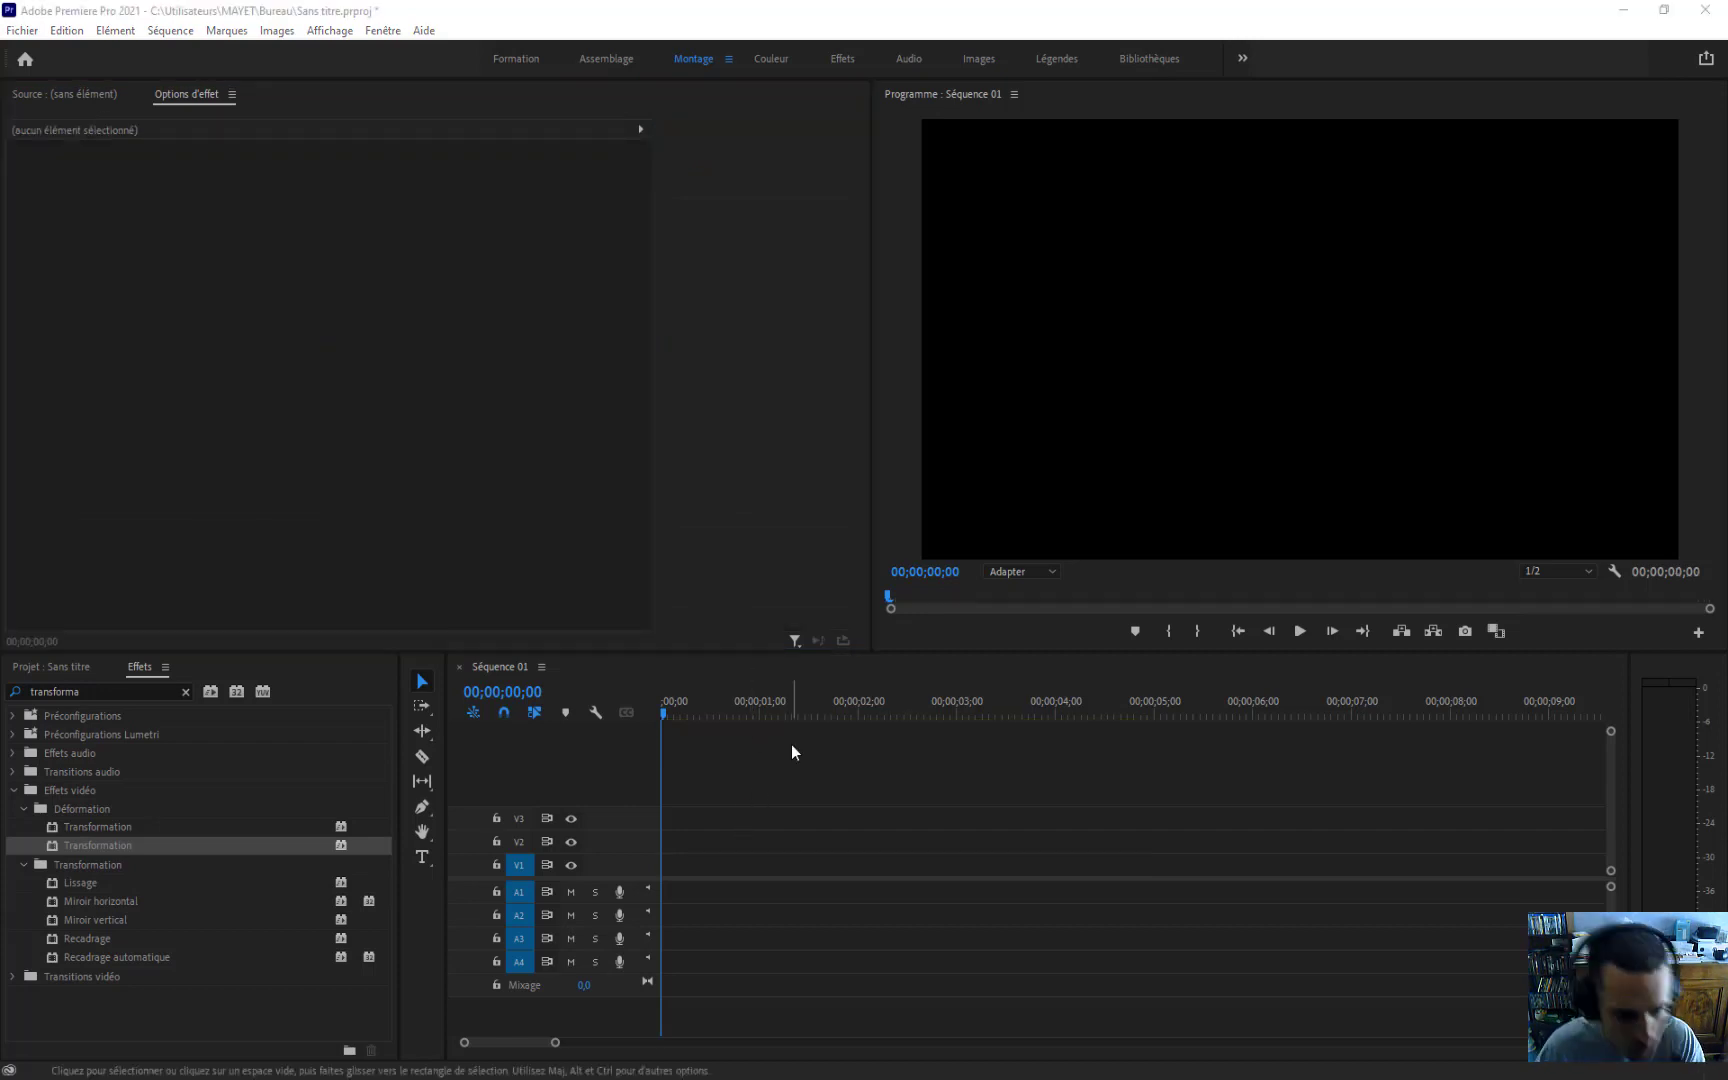
{"action": "left_click", "coordinate": [423, 857]}
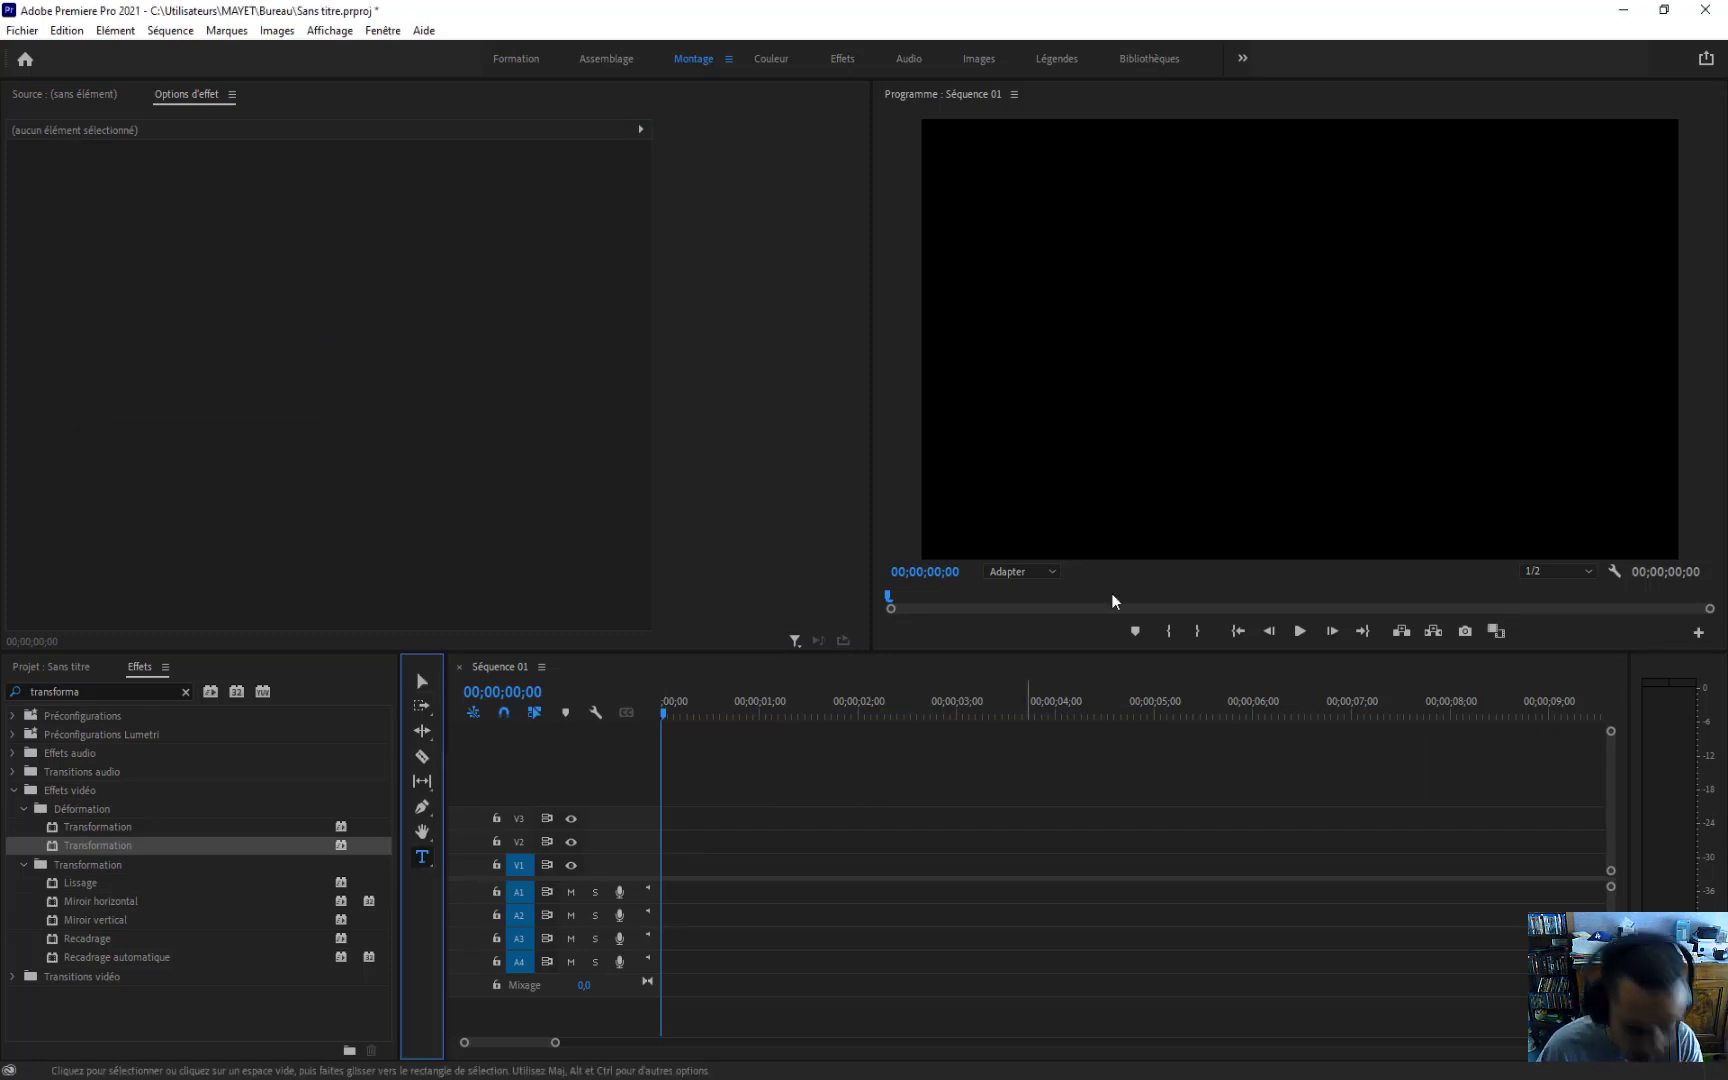
{"action": "left_click", "coordinate": [1172, 333]}
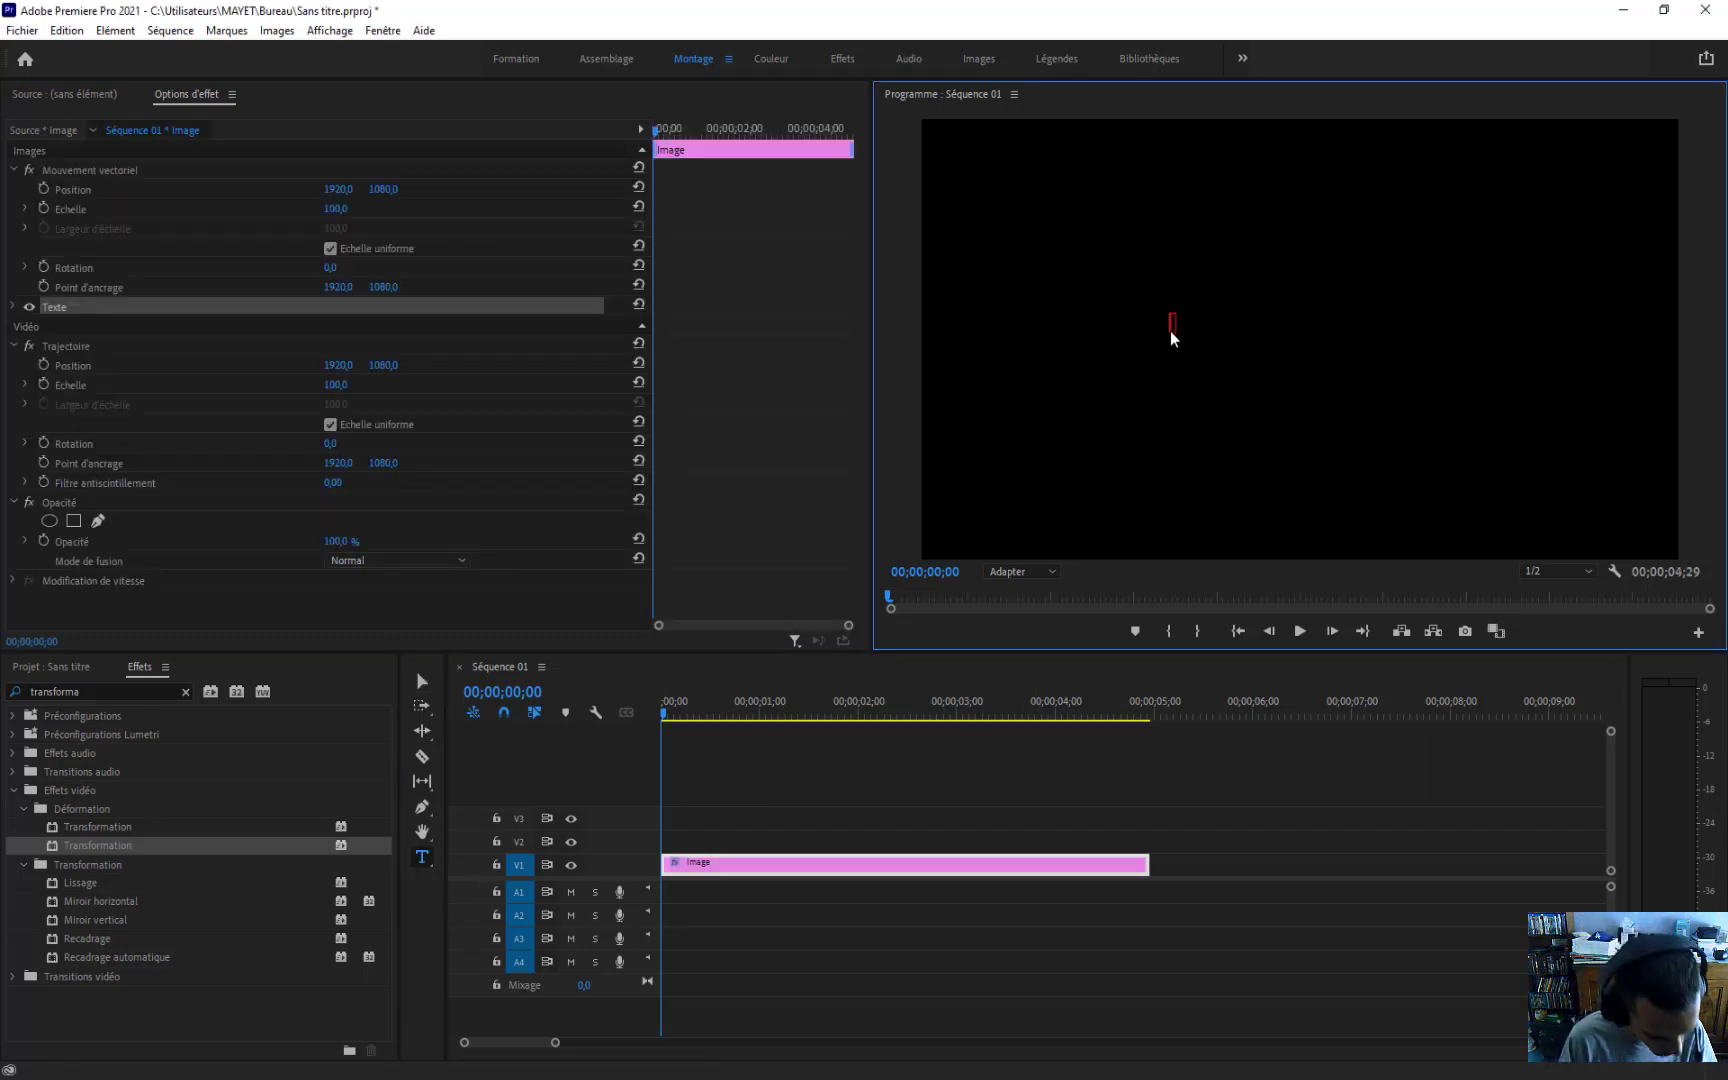
{"action": "type", "text": "ZOOM"}
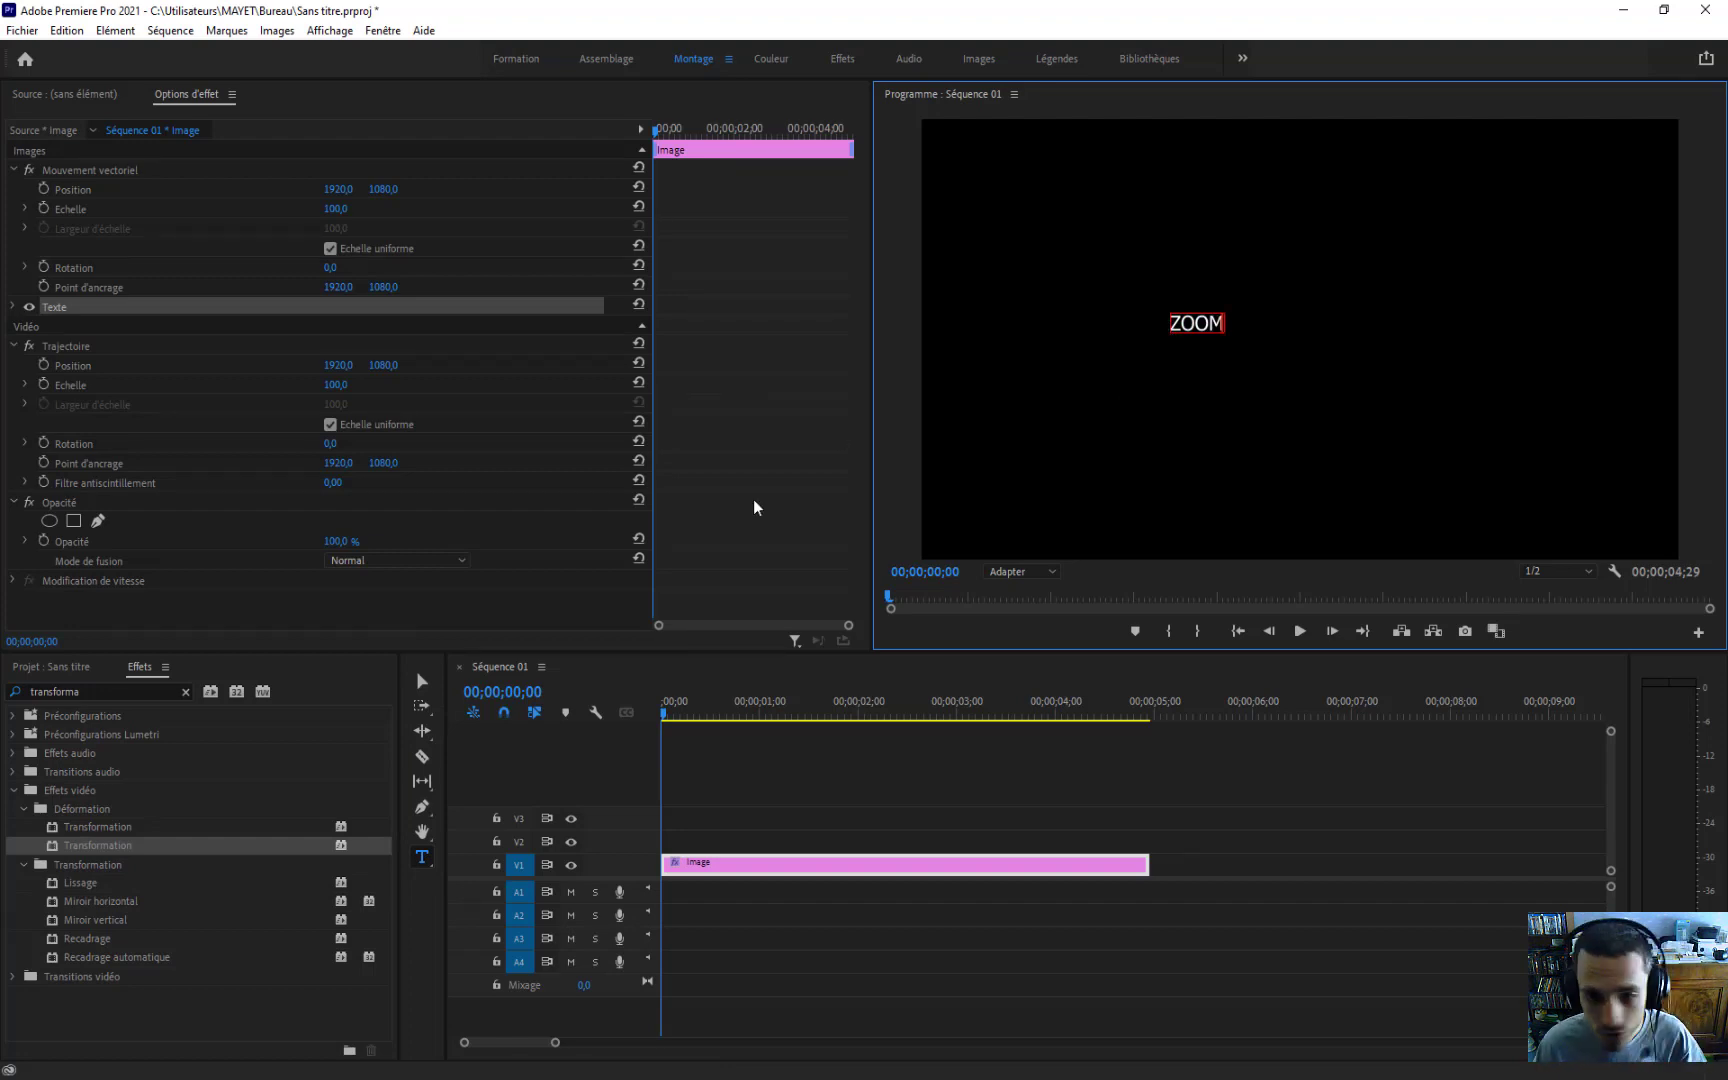
Step: Enlarge the ZOOM title to about half the frame's width and move it to the centre of the frame
{"action": "left_click", "coordinate": [422, 681]}
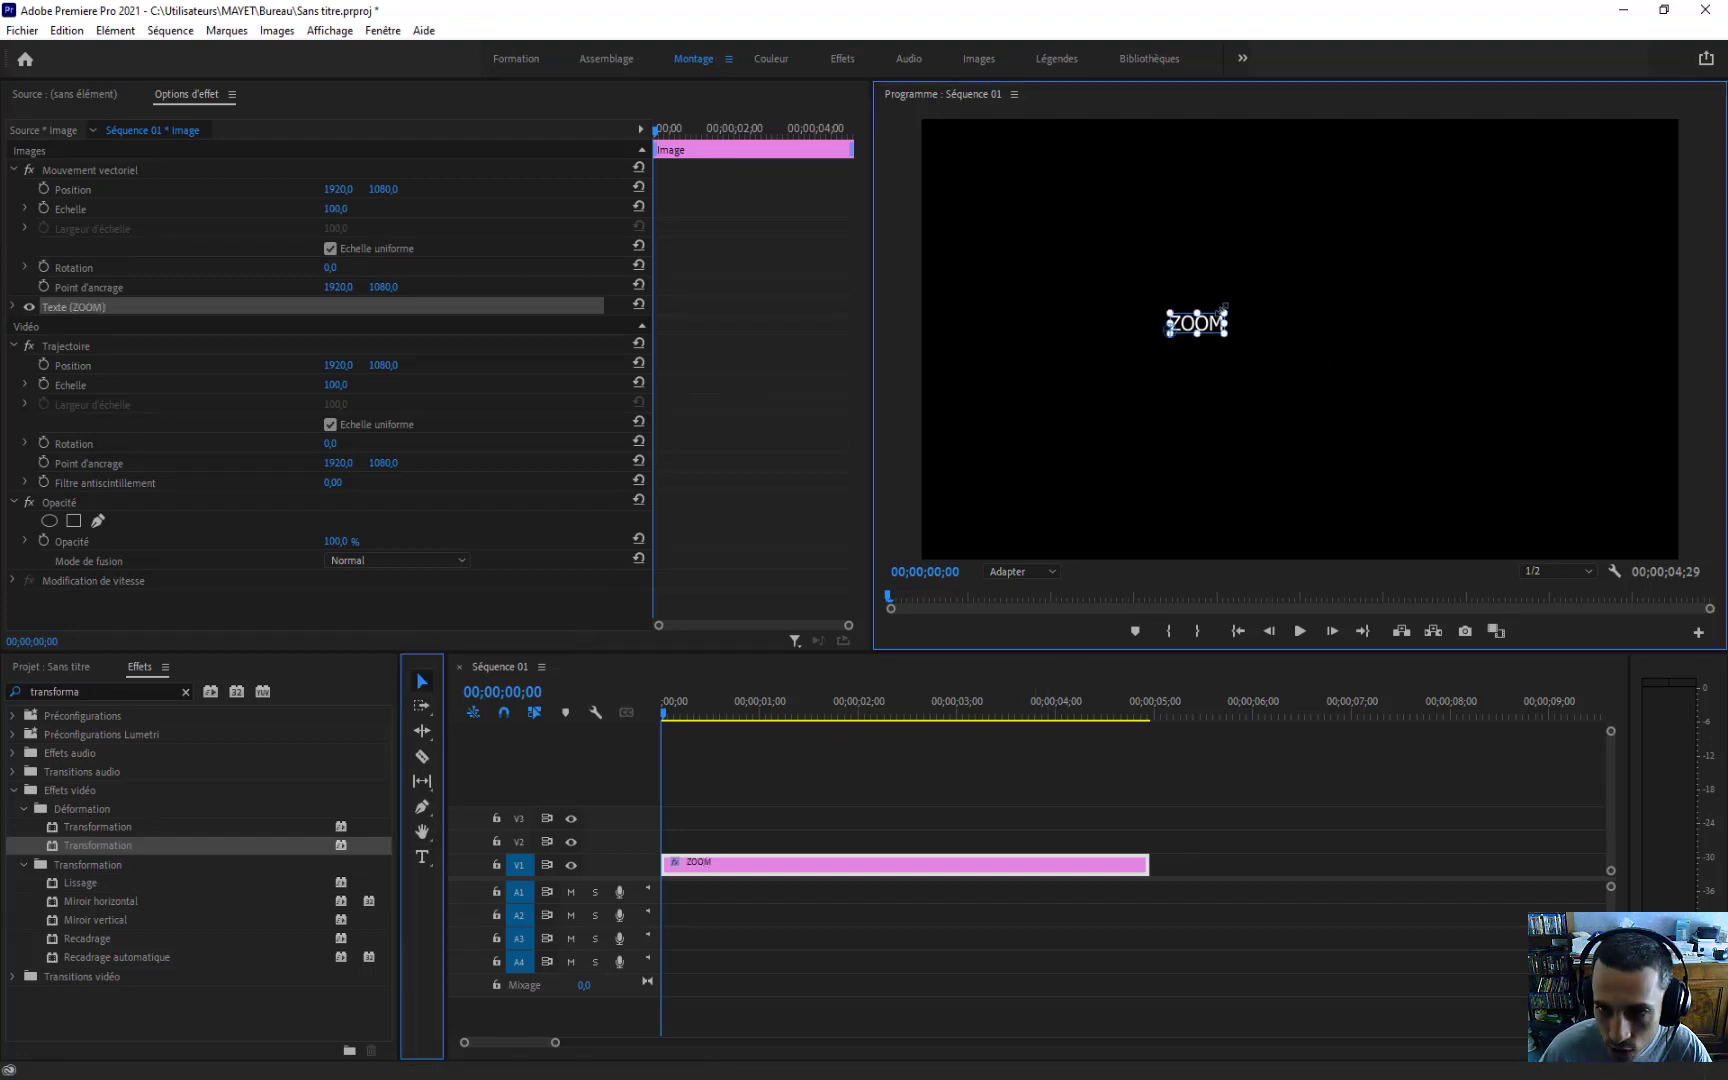
{"action": "left_click_drag", "start_coordinate": [1225, 307], "coordinate": [1601, 186]}
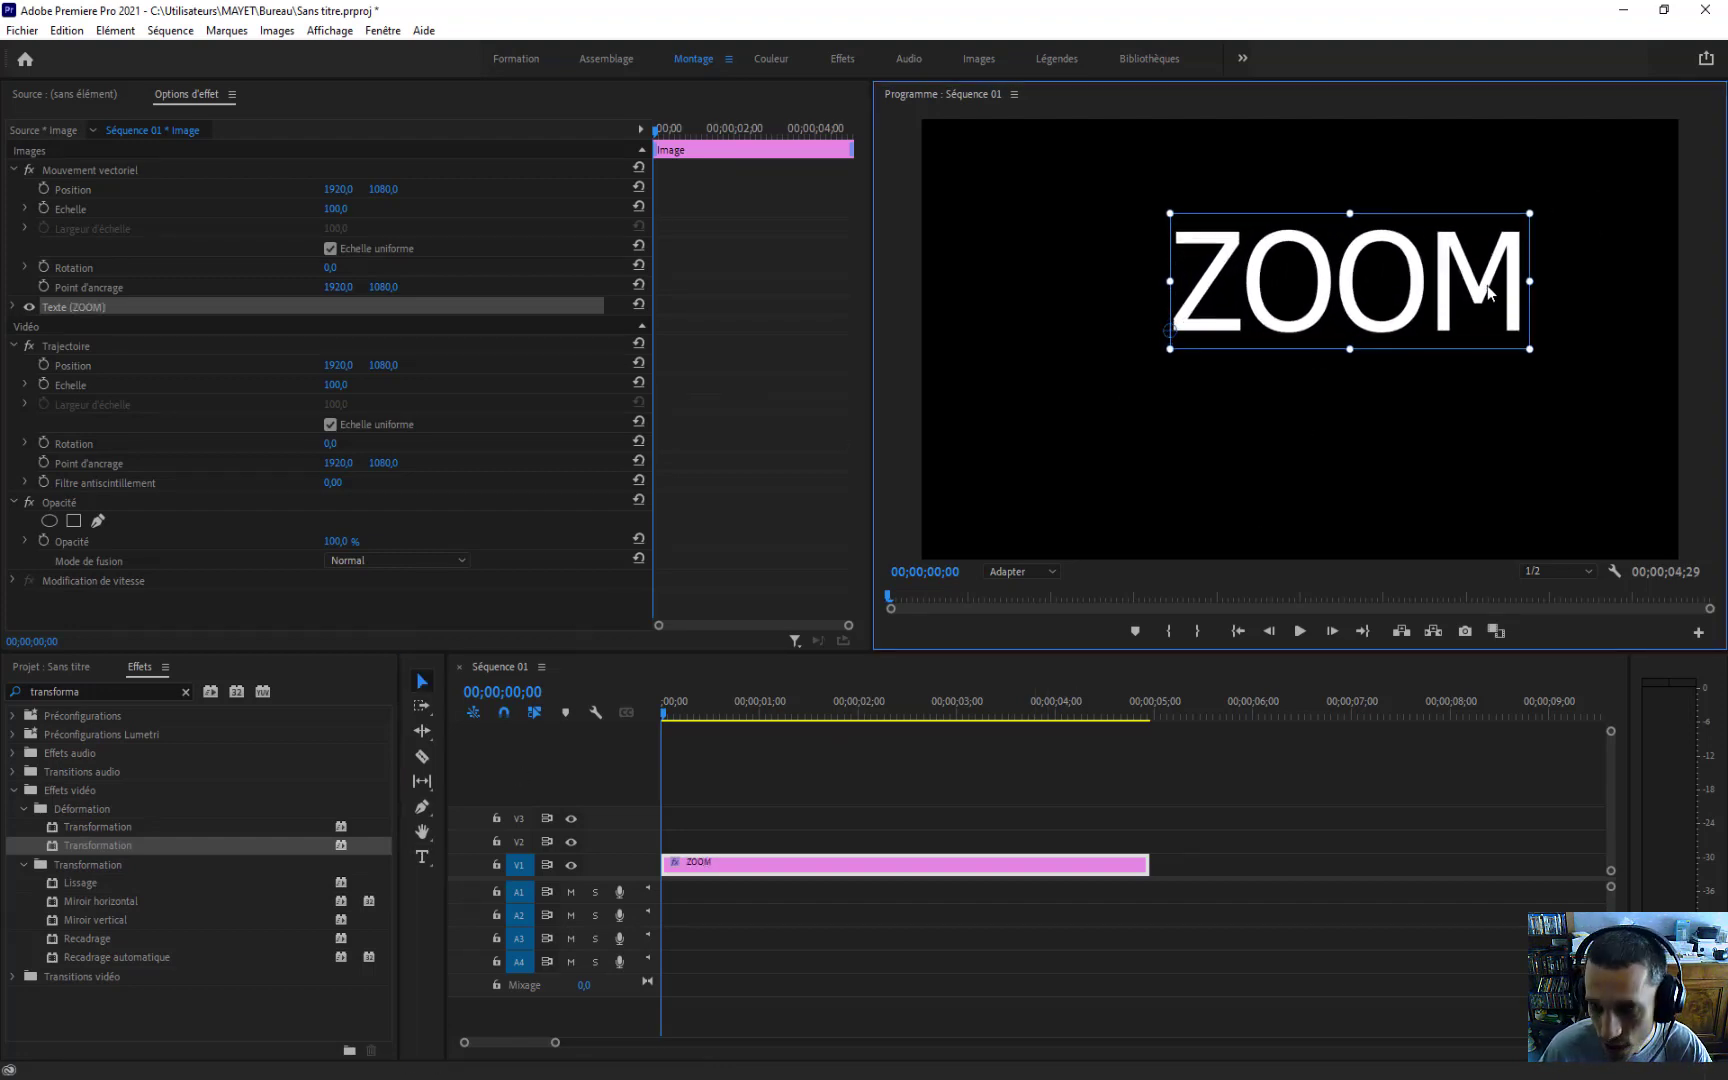
{"action": "left_click_drag", "start_coordinate": [1486, 285], "coordinate": [1396, 323]}
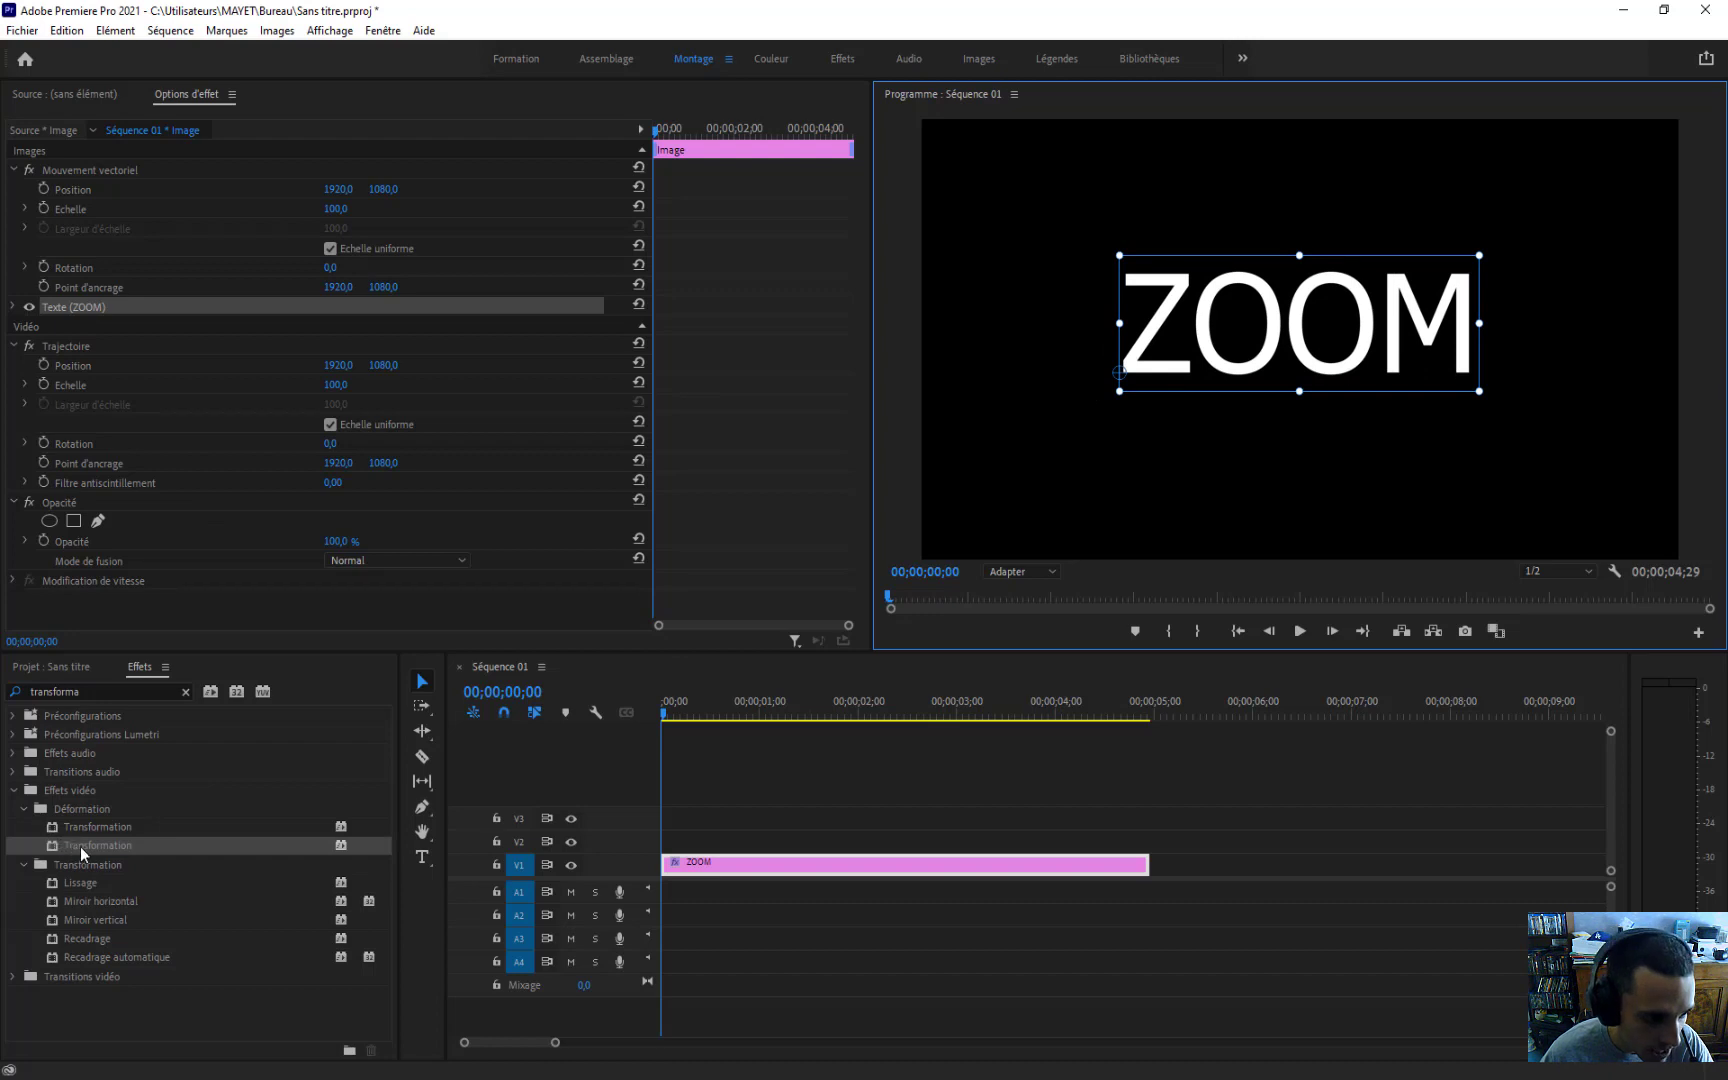
Step: Apply the Transformation video effect from the Déformation group to the ZOOM clip
{"action": "left_click_drag", "start_coordinate": [80, 846], "coordinate": [770, 863]}
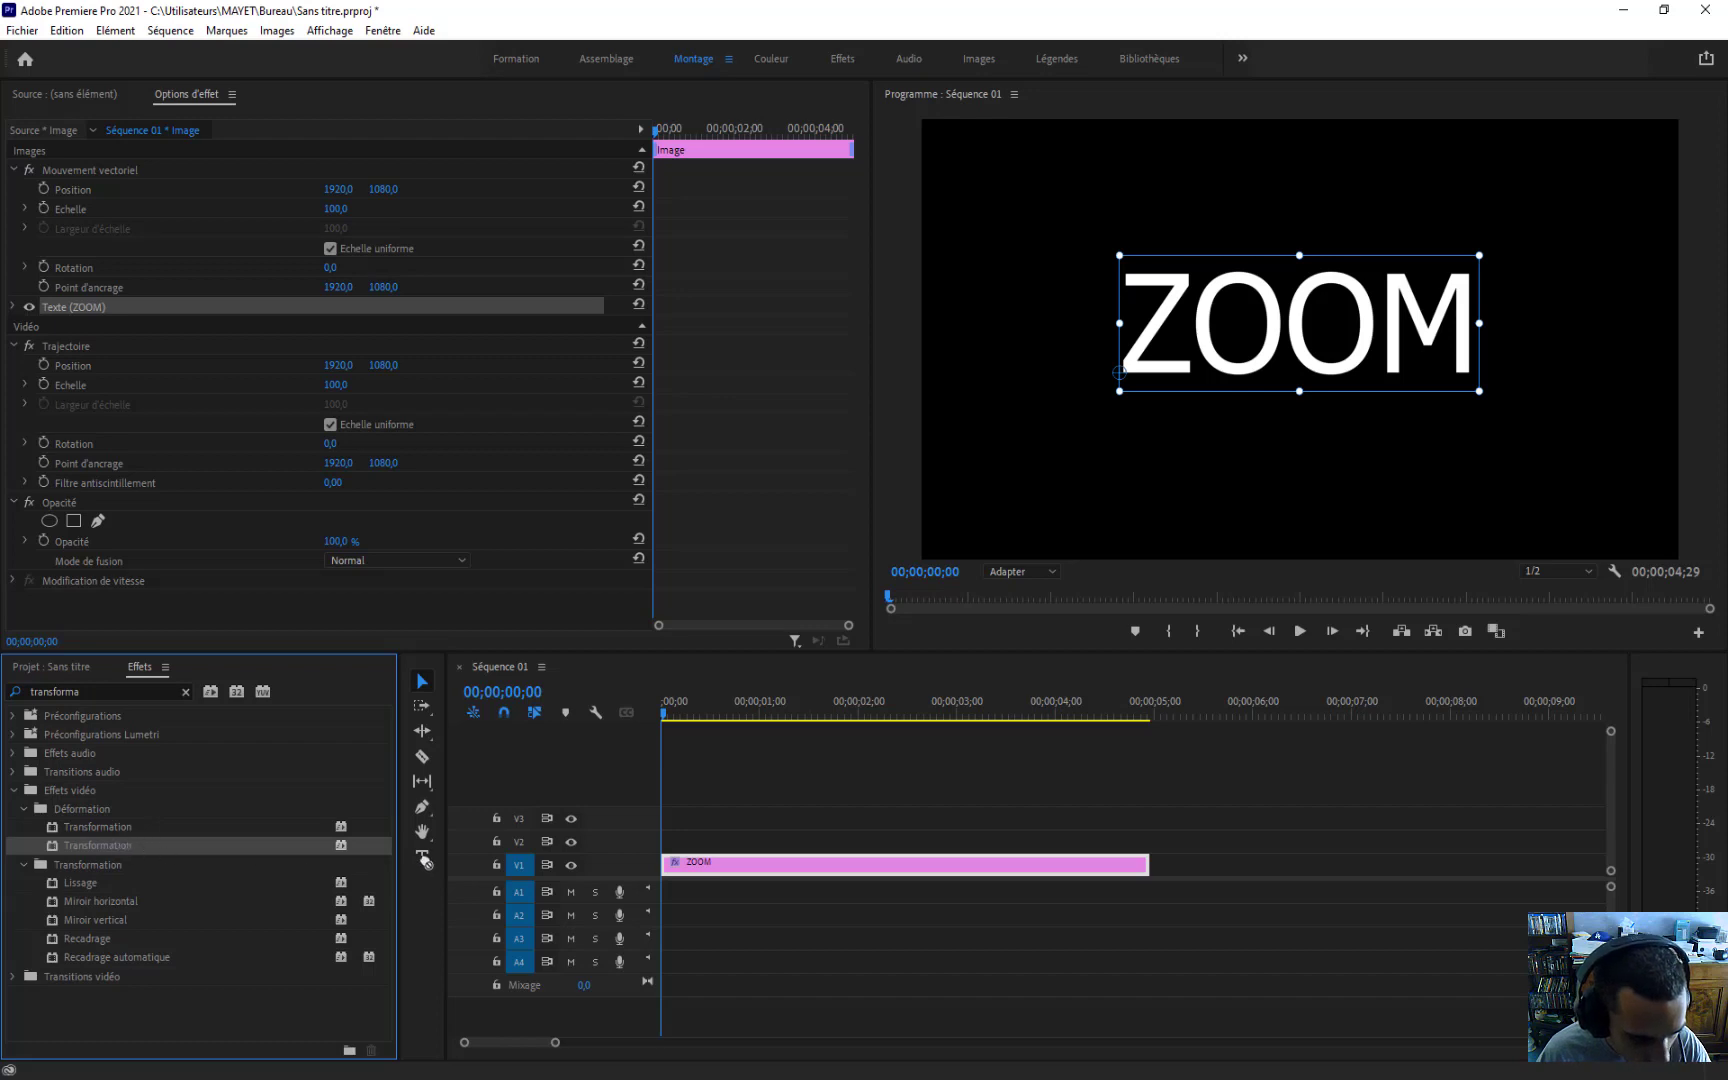
{"action": "left_click_drag", "start_coordinate": [424, 860], "coordinate": [740, 865]}
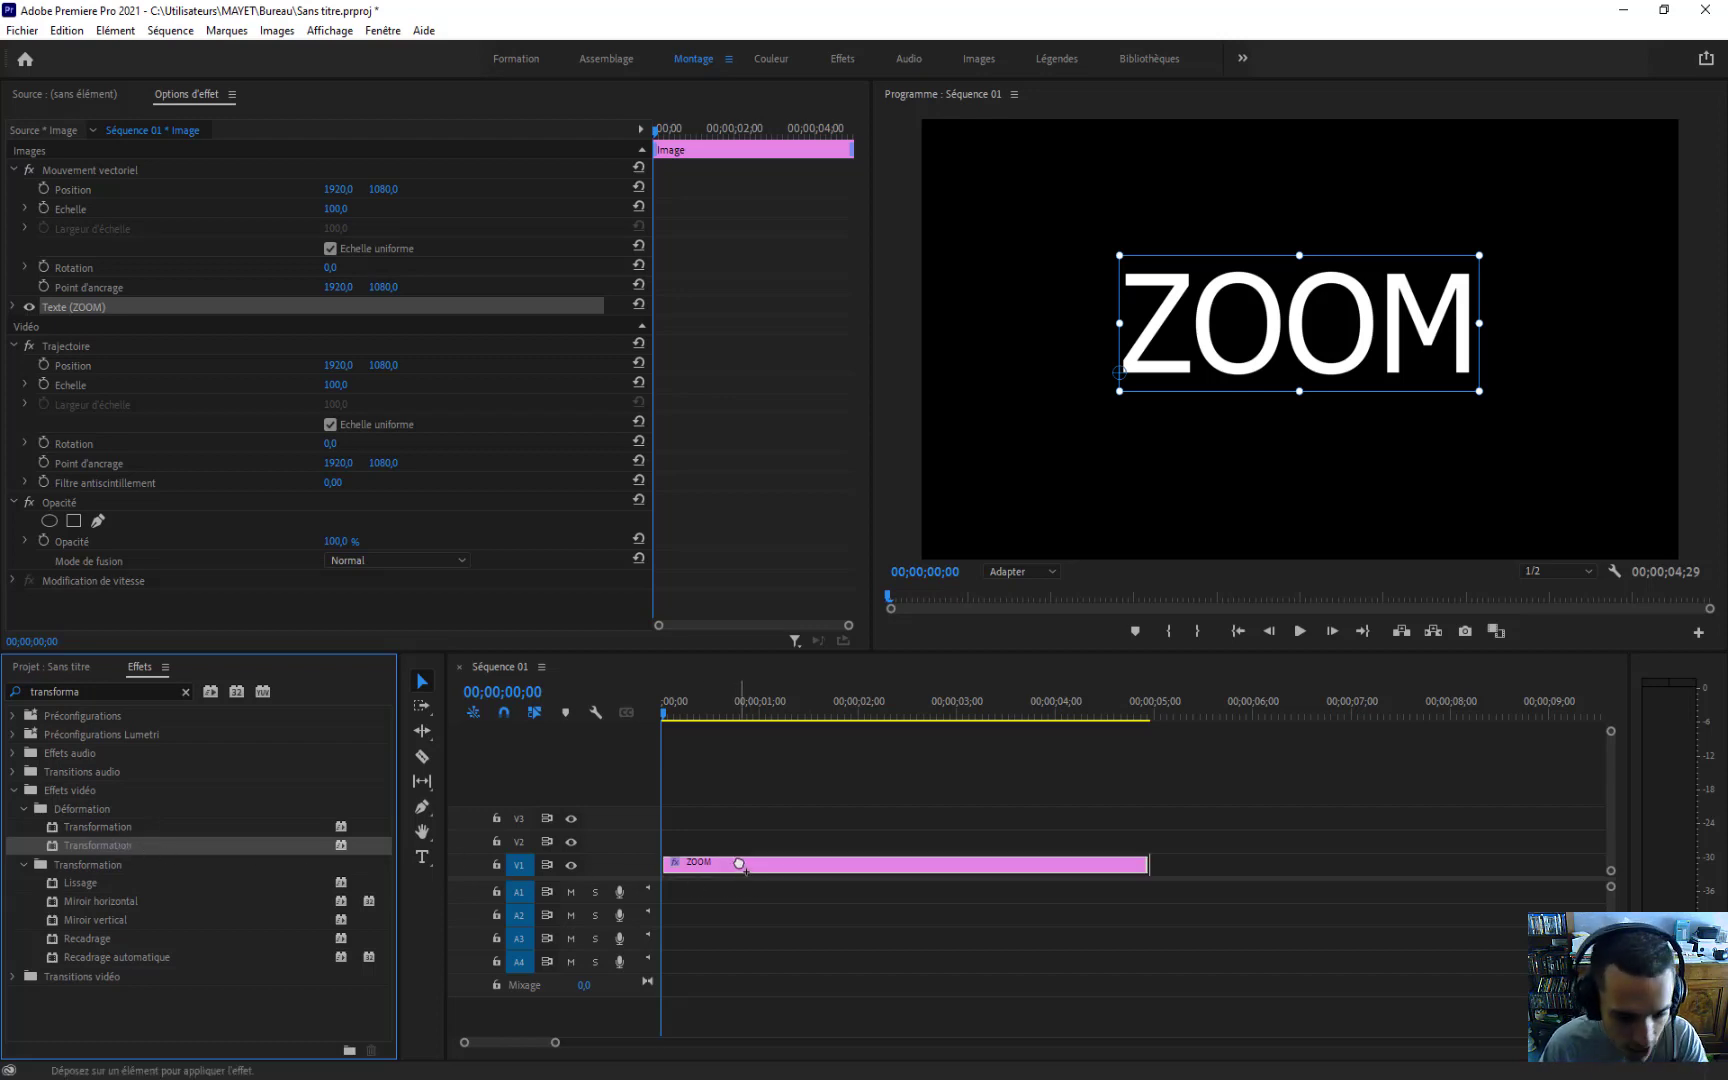
{"action": "left_click_drag", "start_coordinate": [740, 863], "coordinate": [740, 863]}
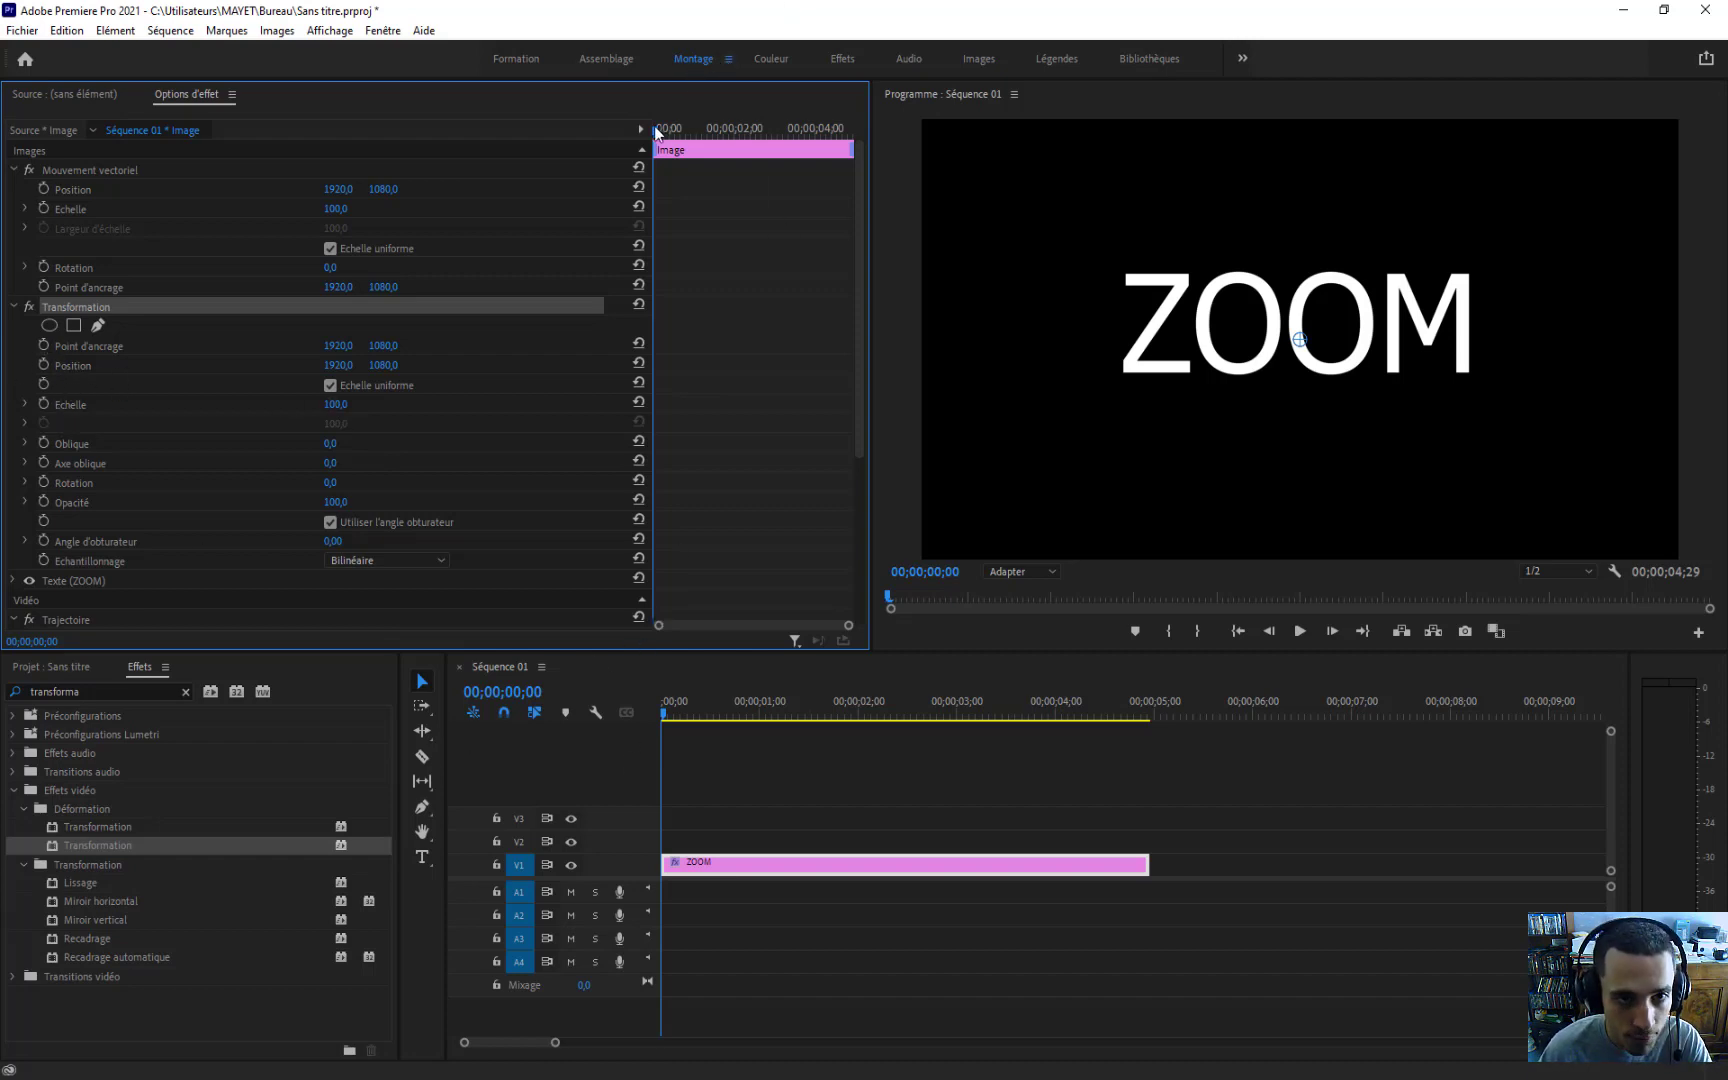
Step: Set the Transformation effect's scale (Echelle) to 0 at the start of the ZOOM clip
{"action": "left_click", "coordinate": [337, 405]}
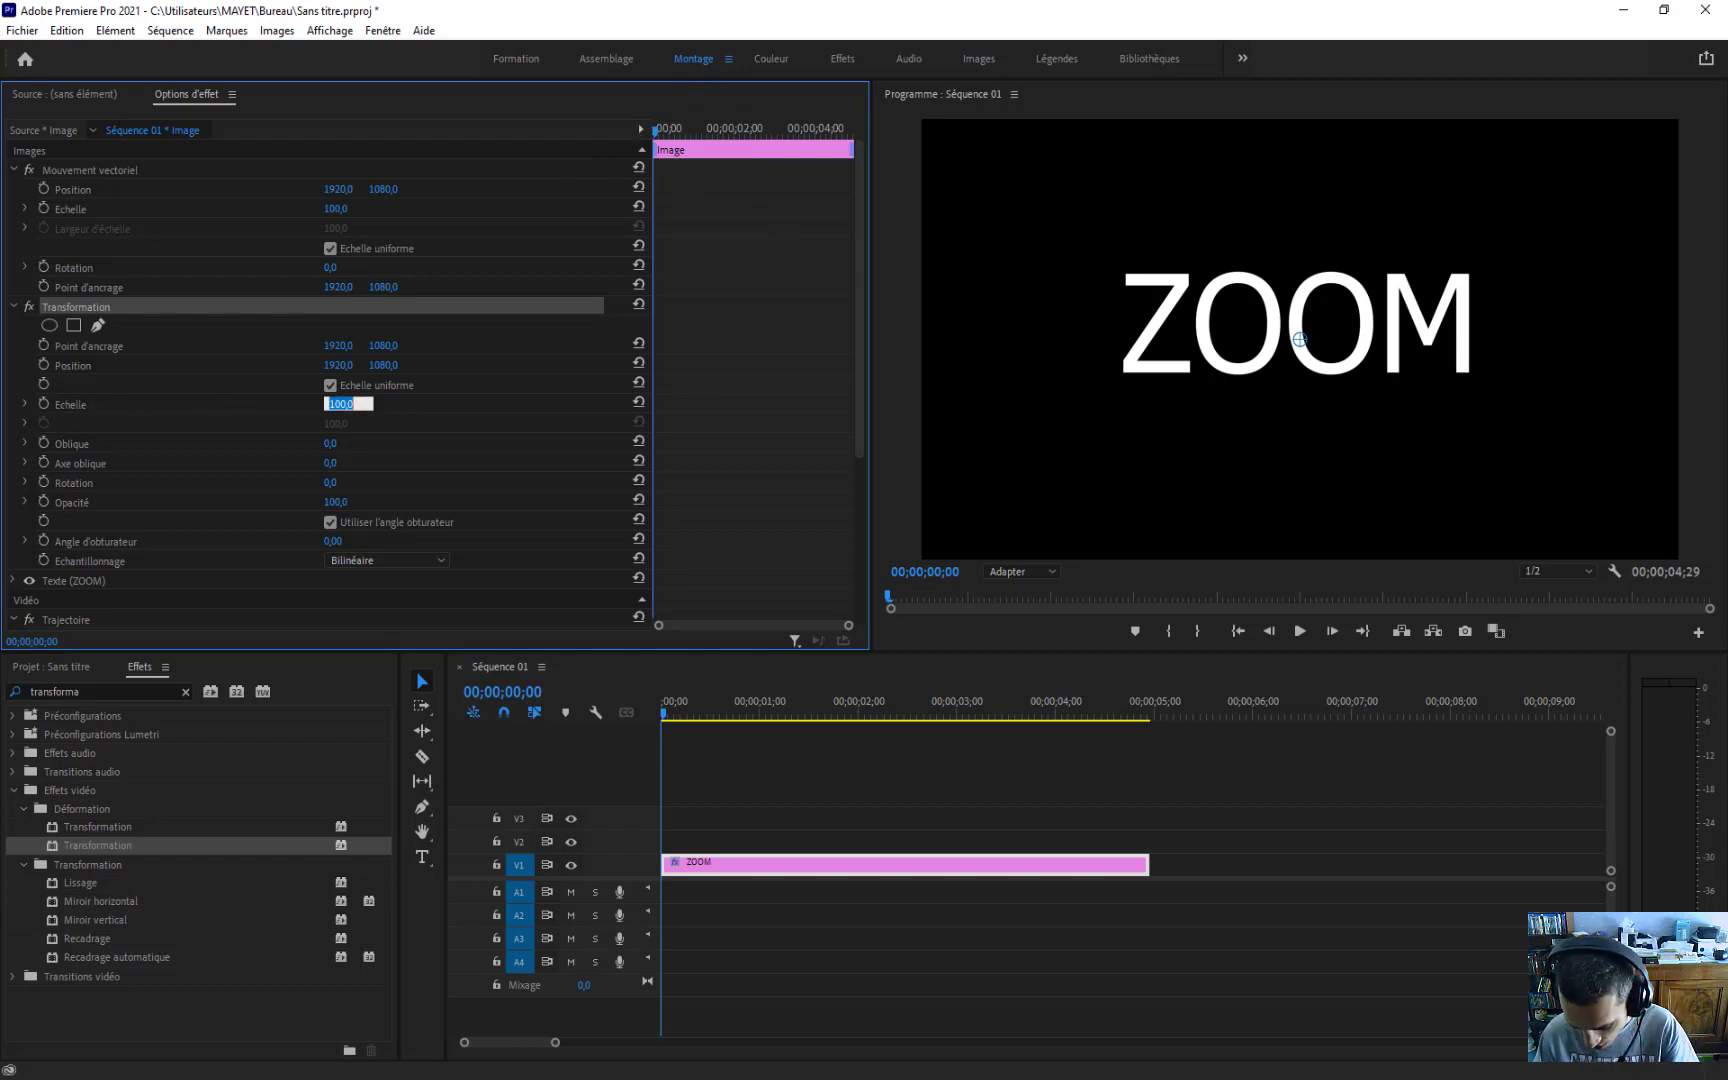
{"action": "type", "text": "0"}
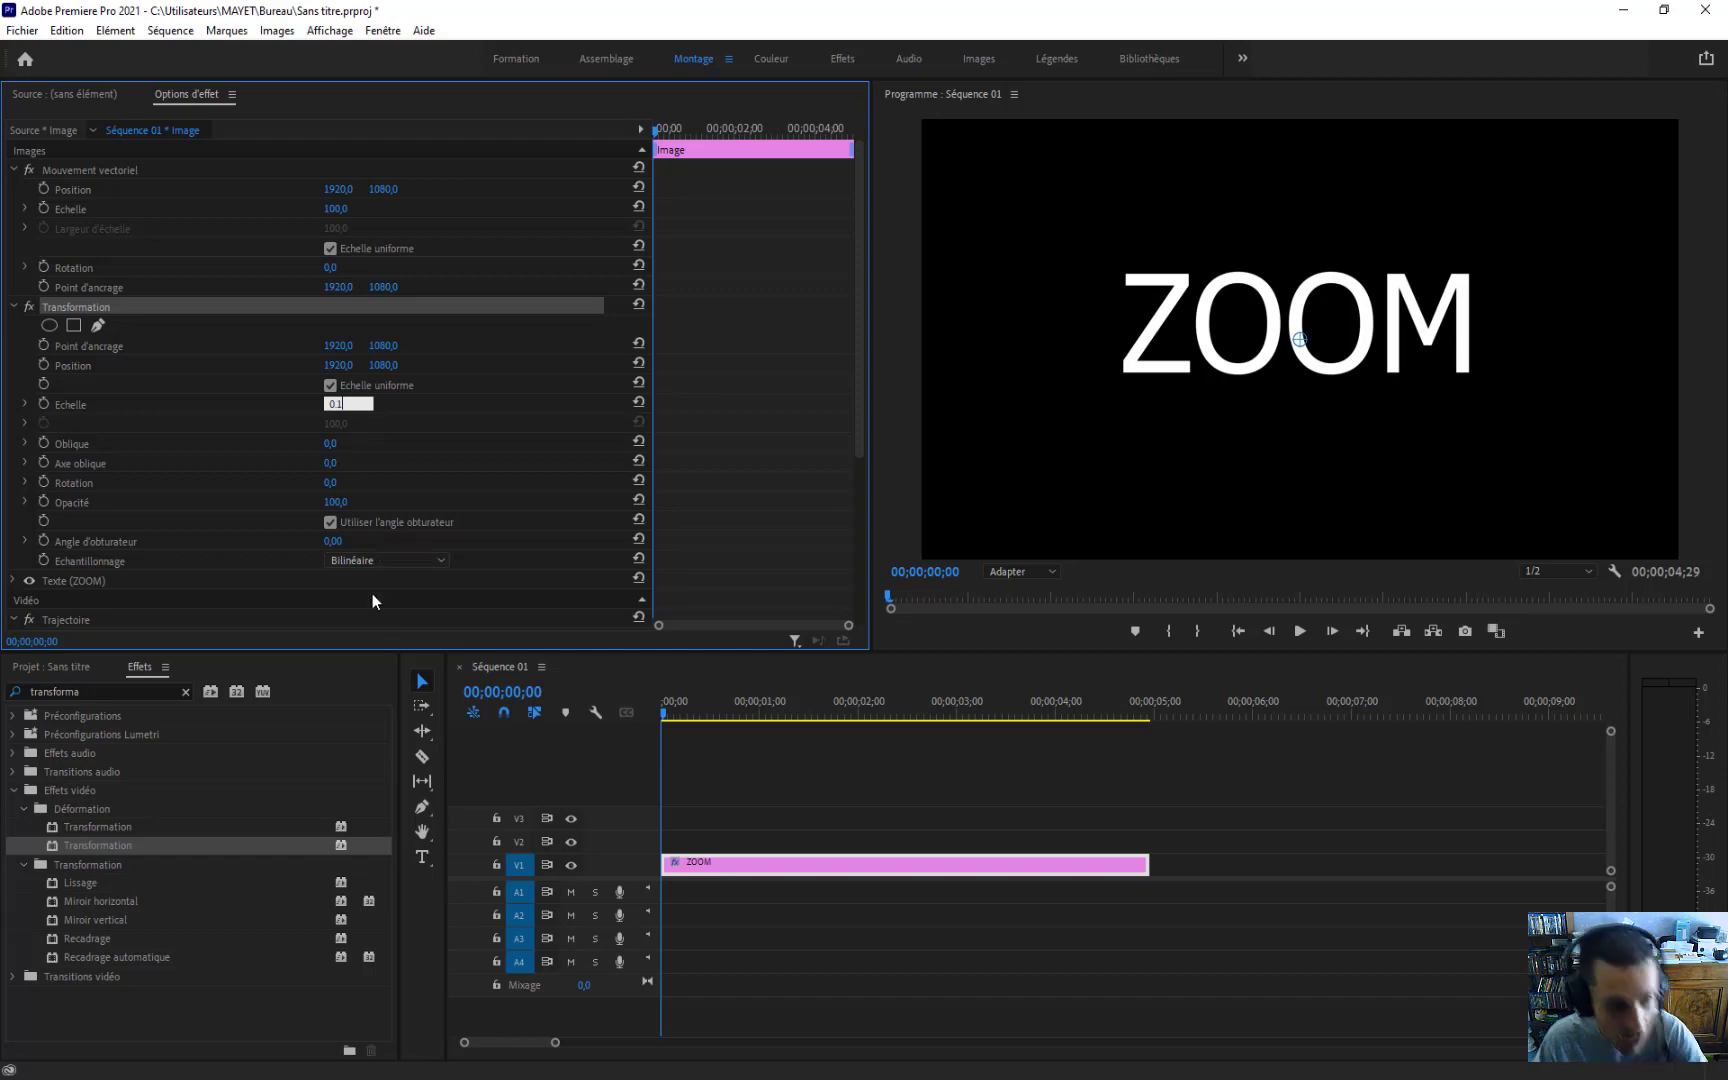
{"action": "type", "text": ".1"}
{"action": "left_click", "coordinate": [377, 614]}
{"action": "left_click", "coordinate": [335, 404]}
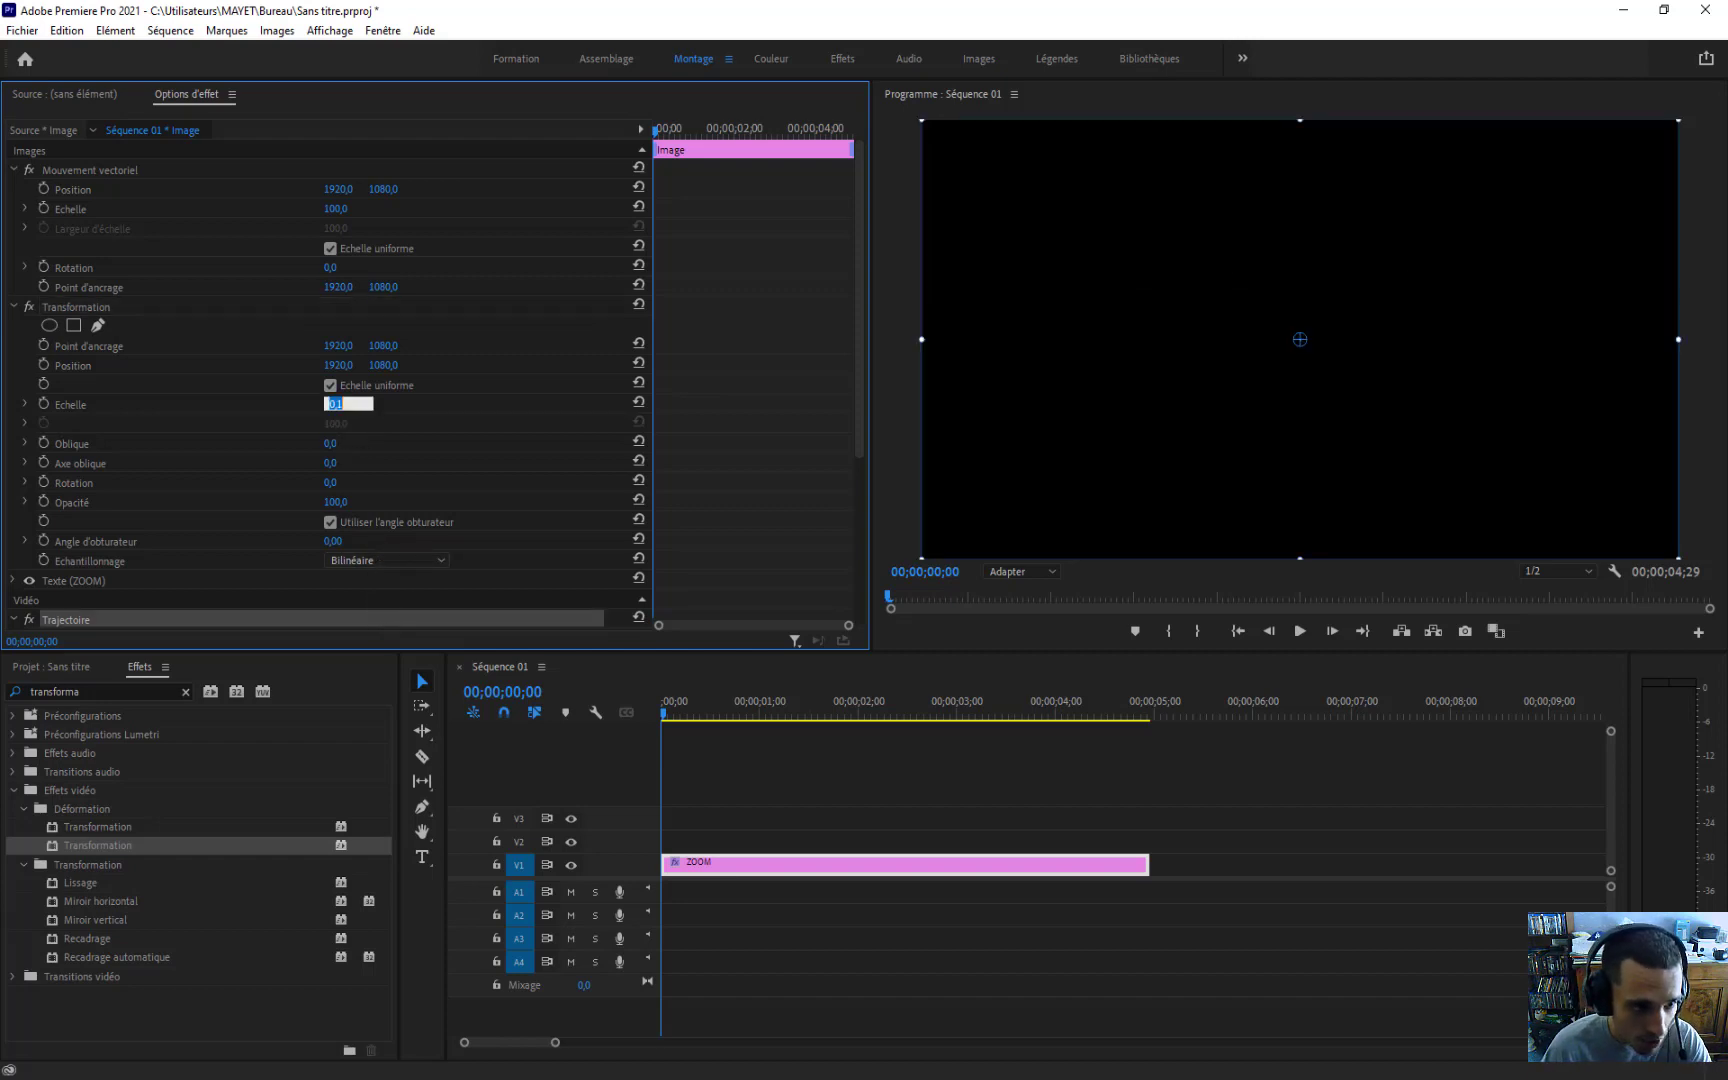
{"action": "type", "text": "0"}
{"action": "left_click", "coordinate": [377, 630]}
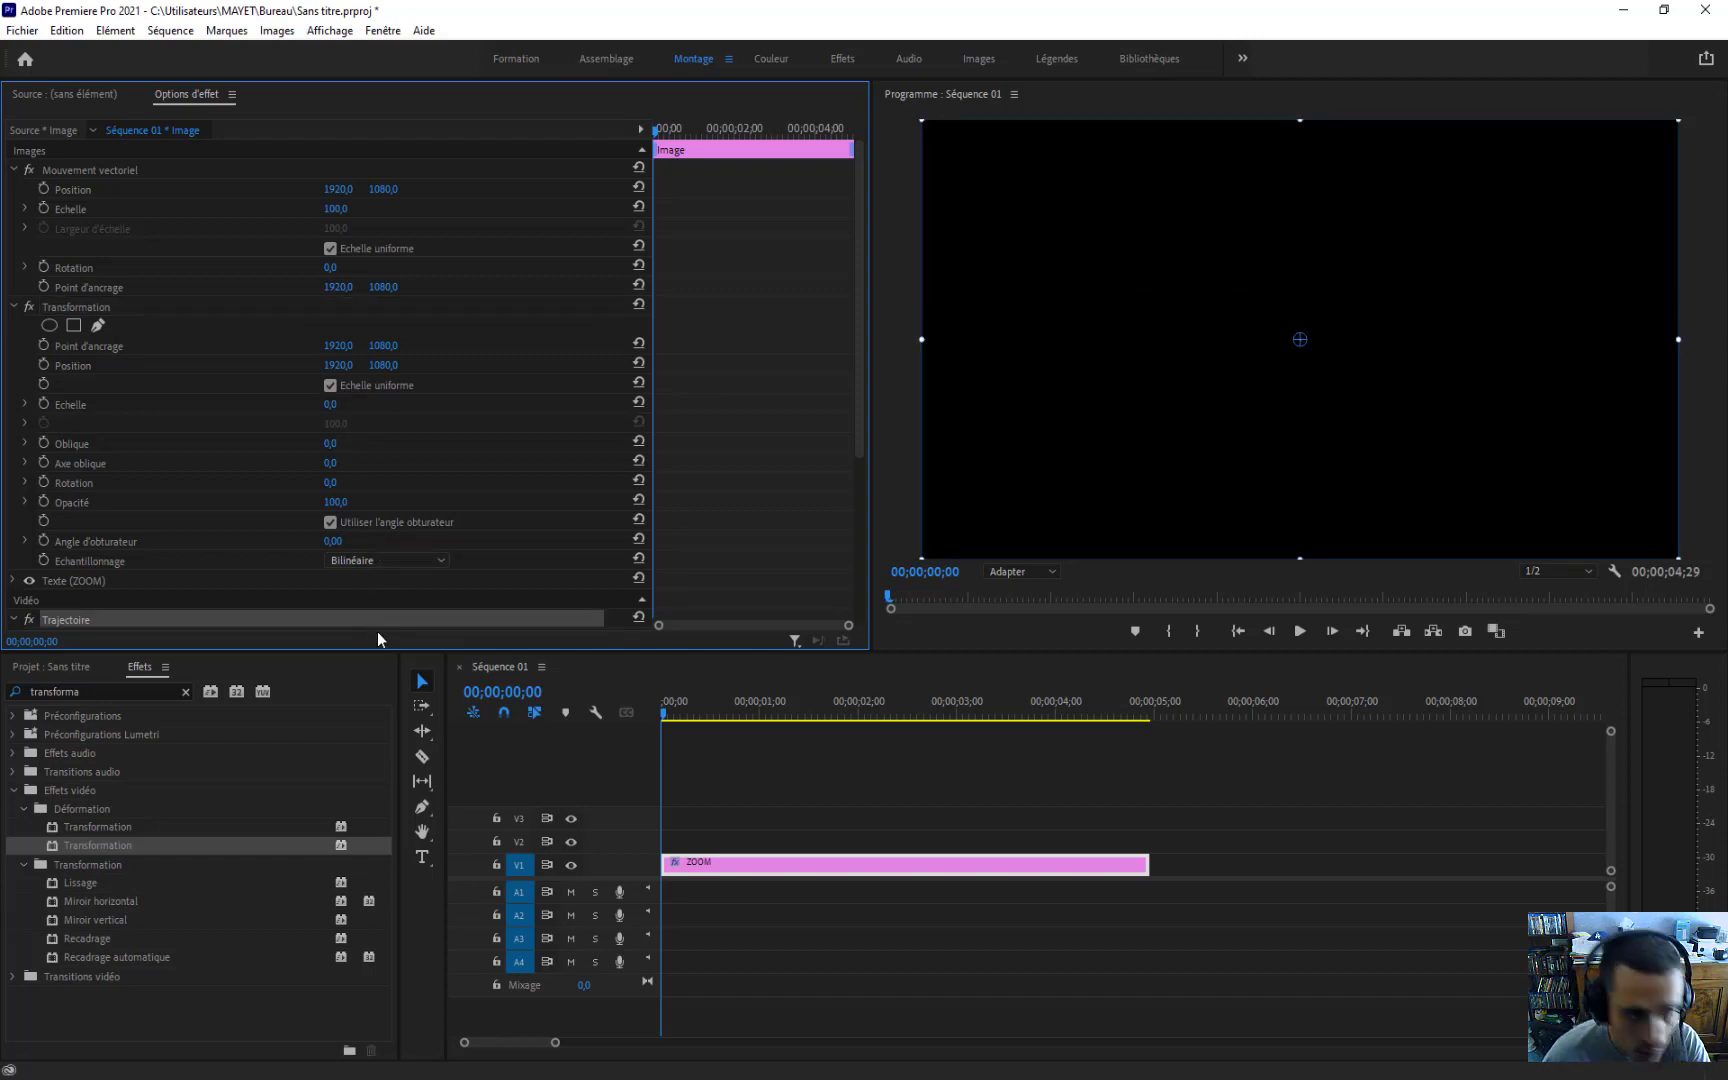
{"action": "left_click", "coordinate": [330, 404]}
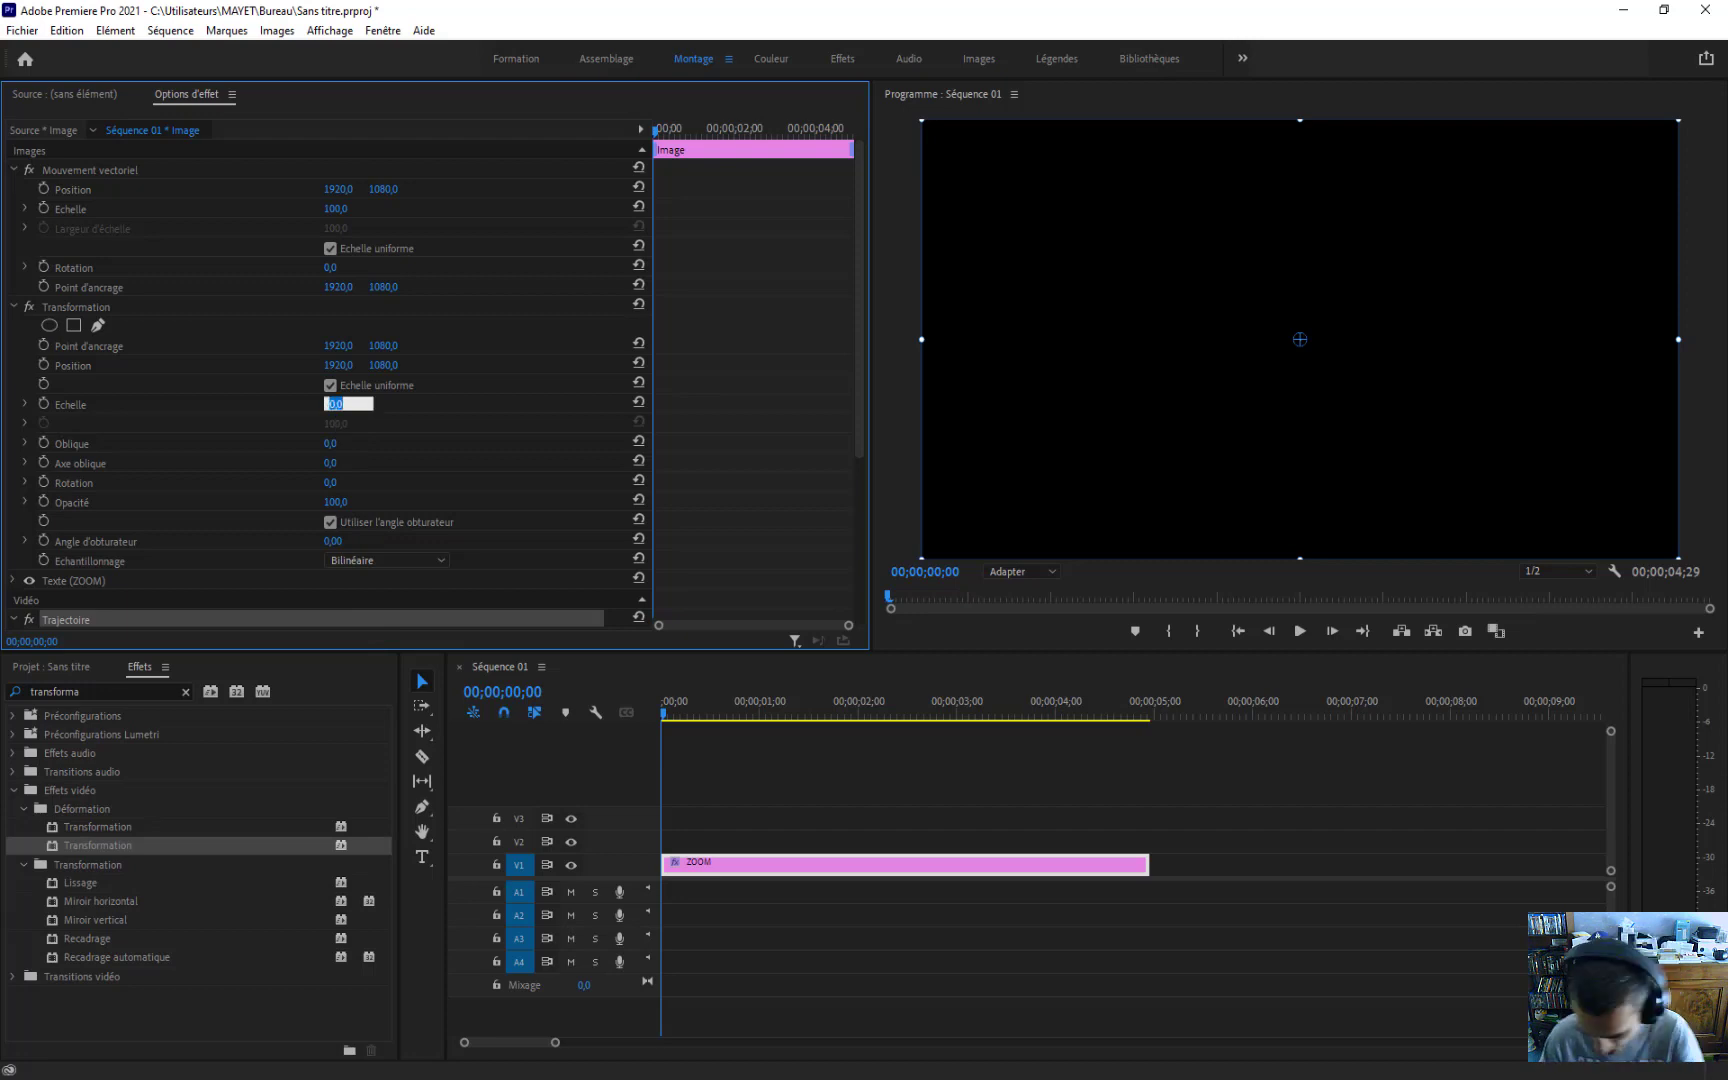
{"action": "left_click", "coordinate": [360, 603]}
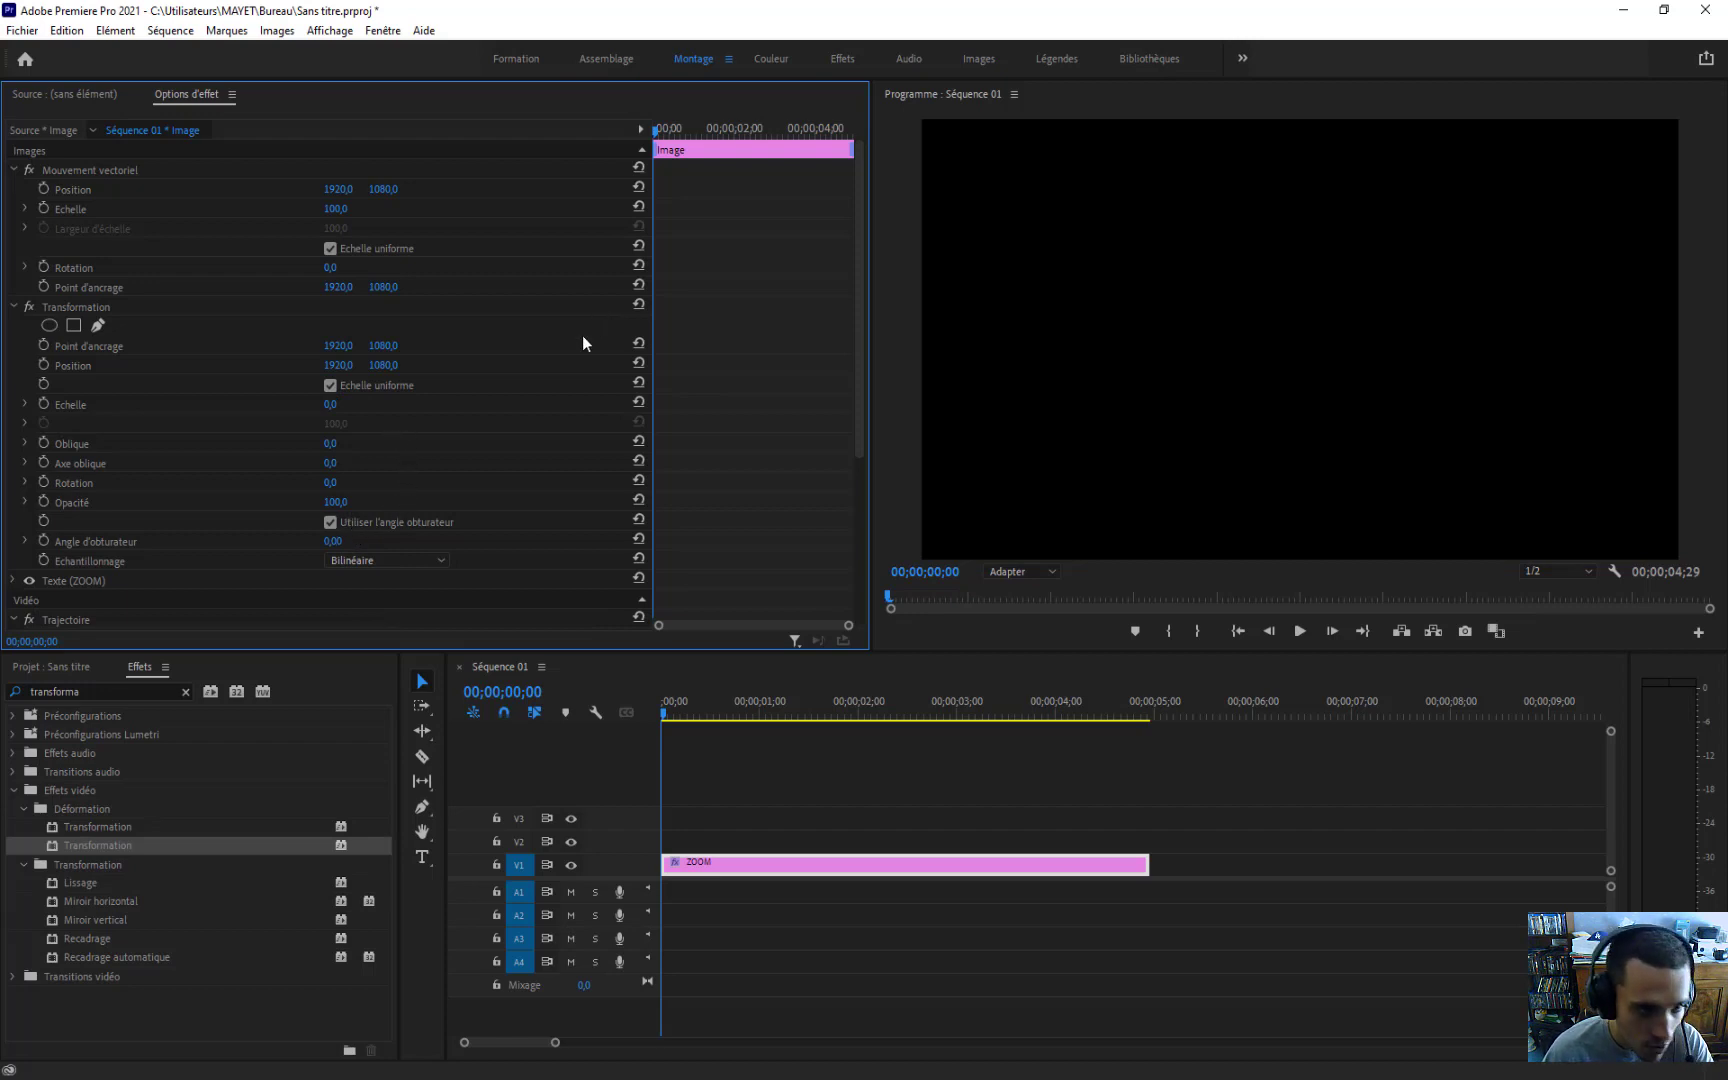
Step: Turn on keyframing for the Transformation effect's Echelle at the first frame of the ZOOM clip
{"action": "left_click", "coordinate": [43, 404]}
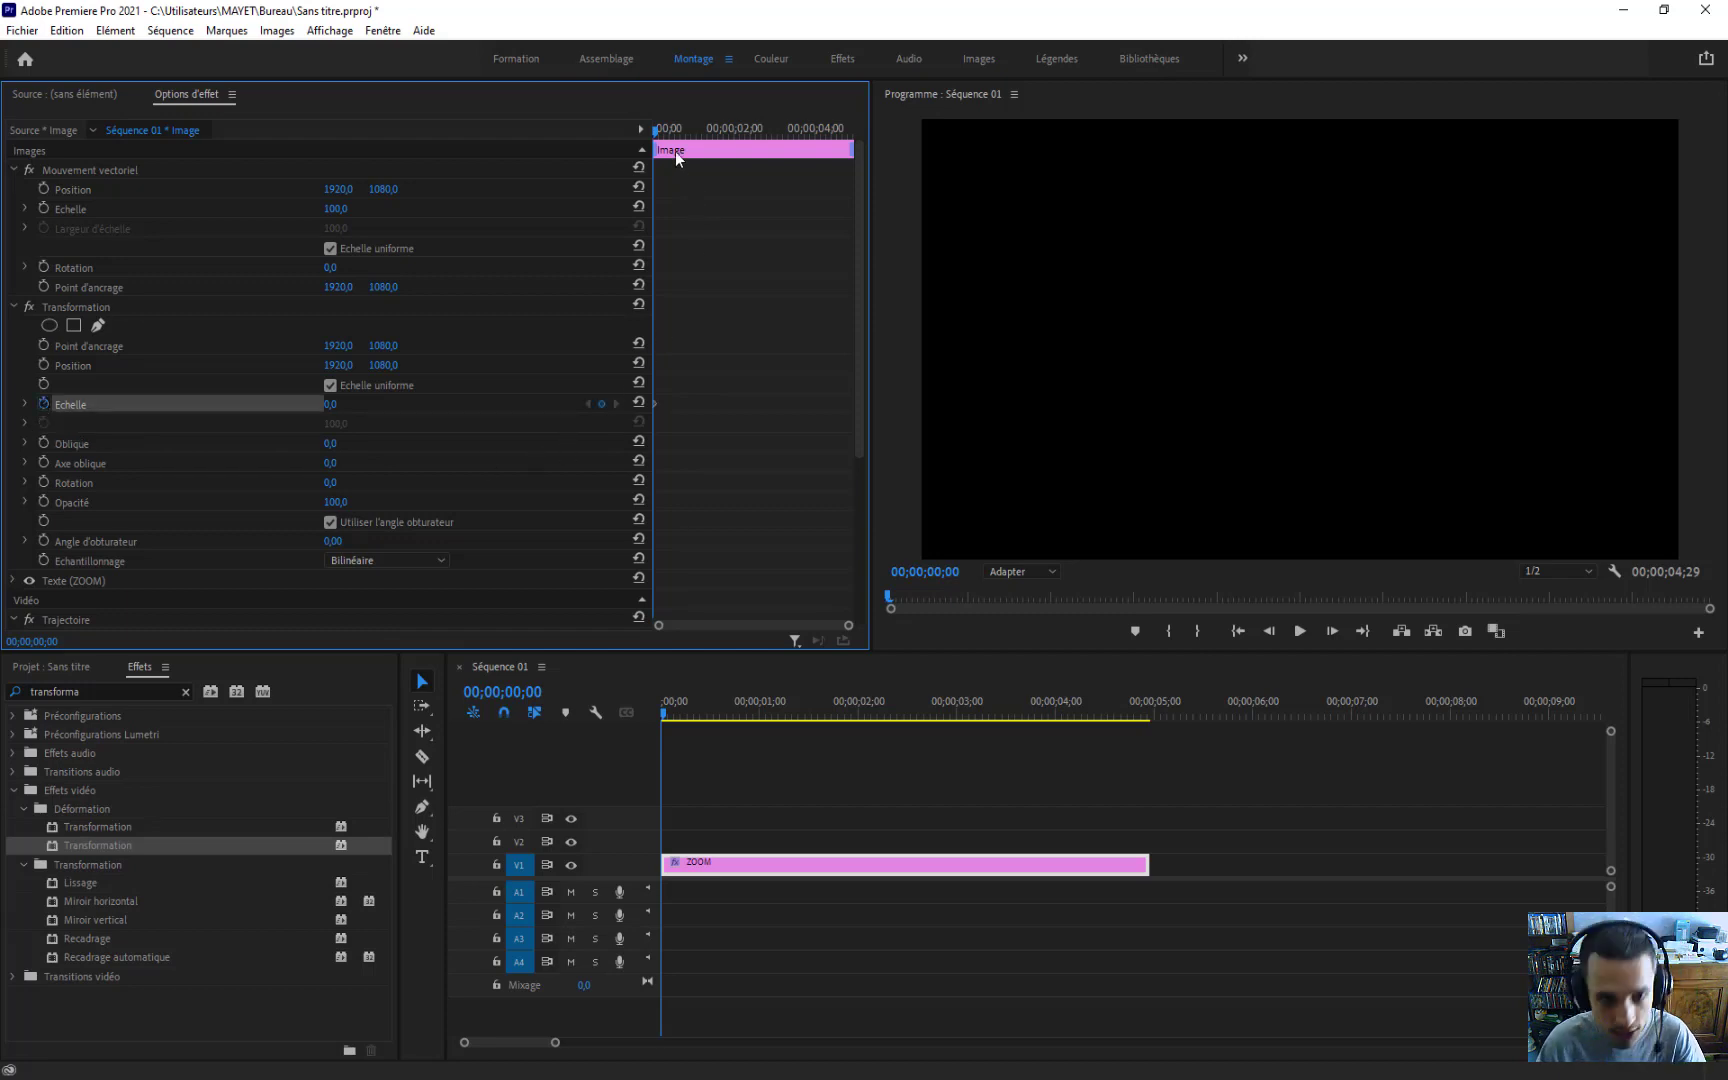
{"action": "key", "text": "Right"}
{"action": "key", "text": "Right"}
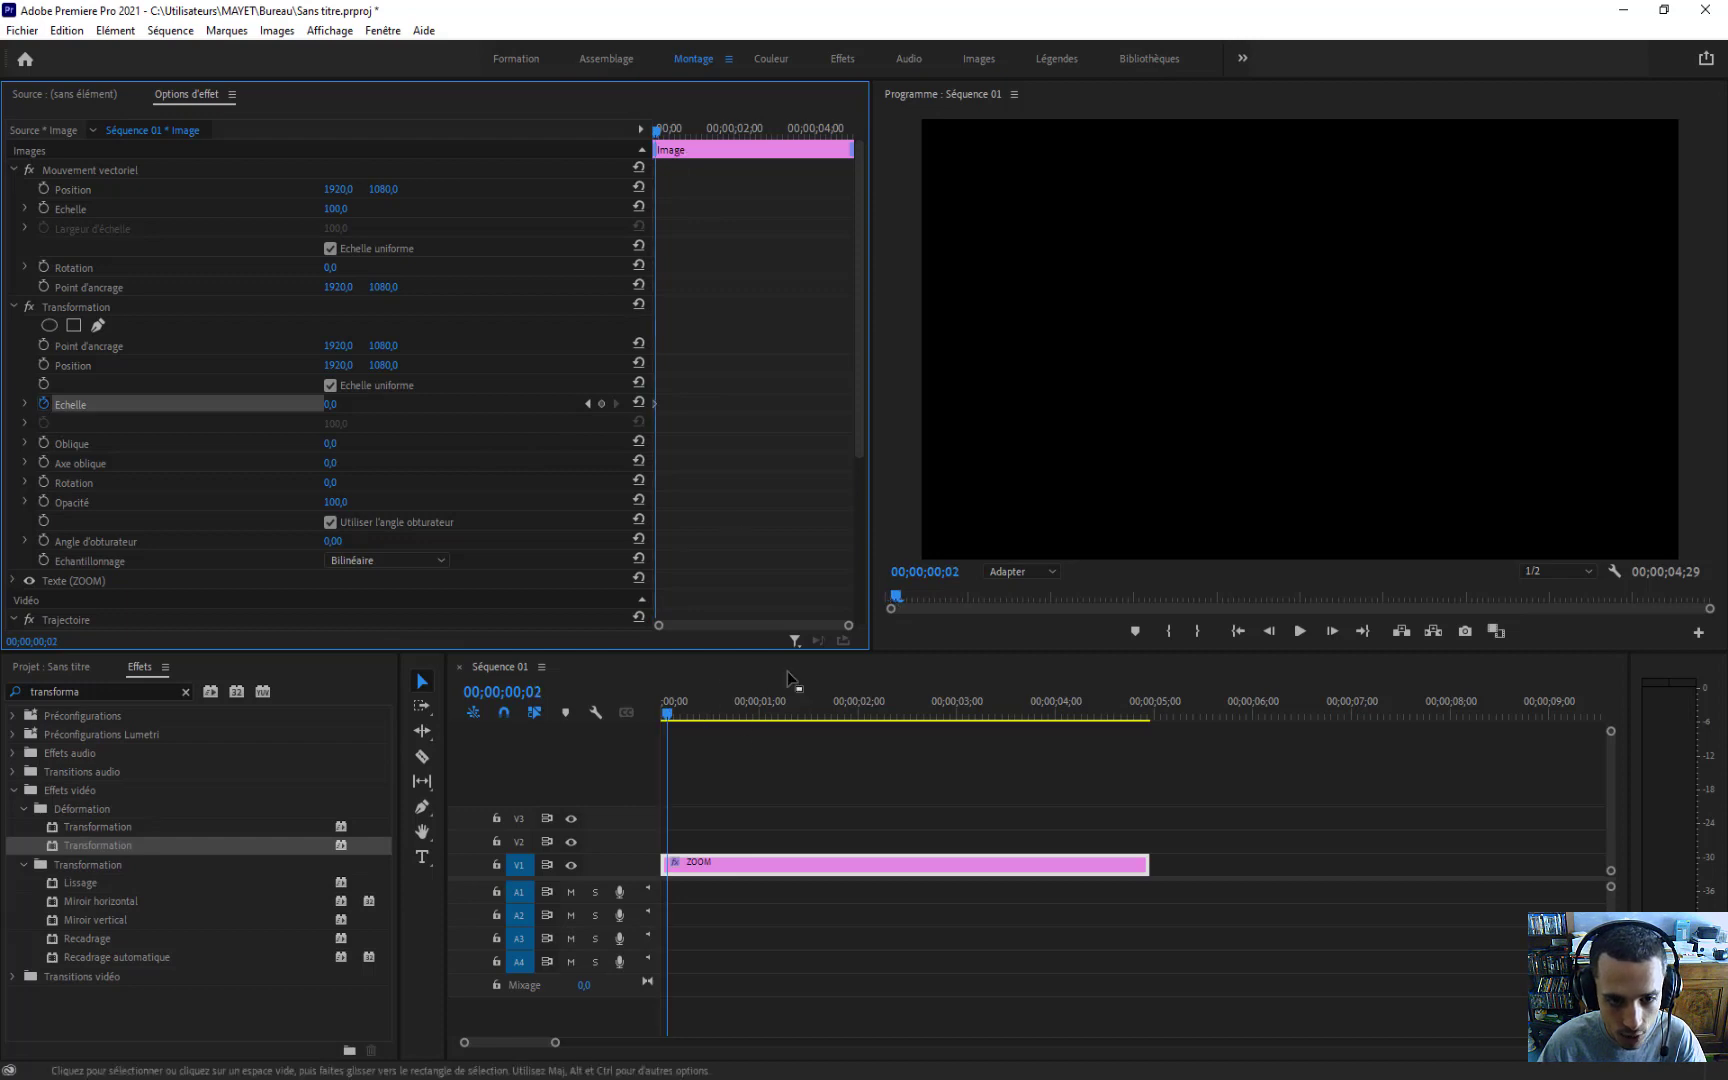
{"action": "key", "text": "Home"}
Step: Add a second Echelle keyframe of 100 at 00;00;00;05
{"action": "left_click_drag", "start_coordinate": [848, 625], "coordinate": [767, 628]}
{"action": "key", "text": "Right"}
{"action": "key", "text": "Right"}
{"action": "key", "text": "Right"}
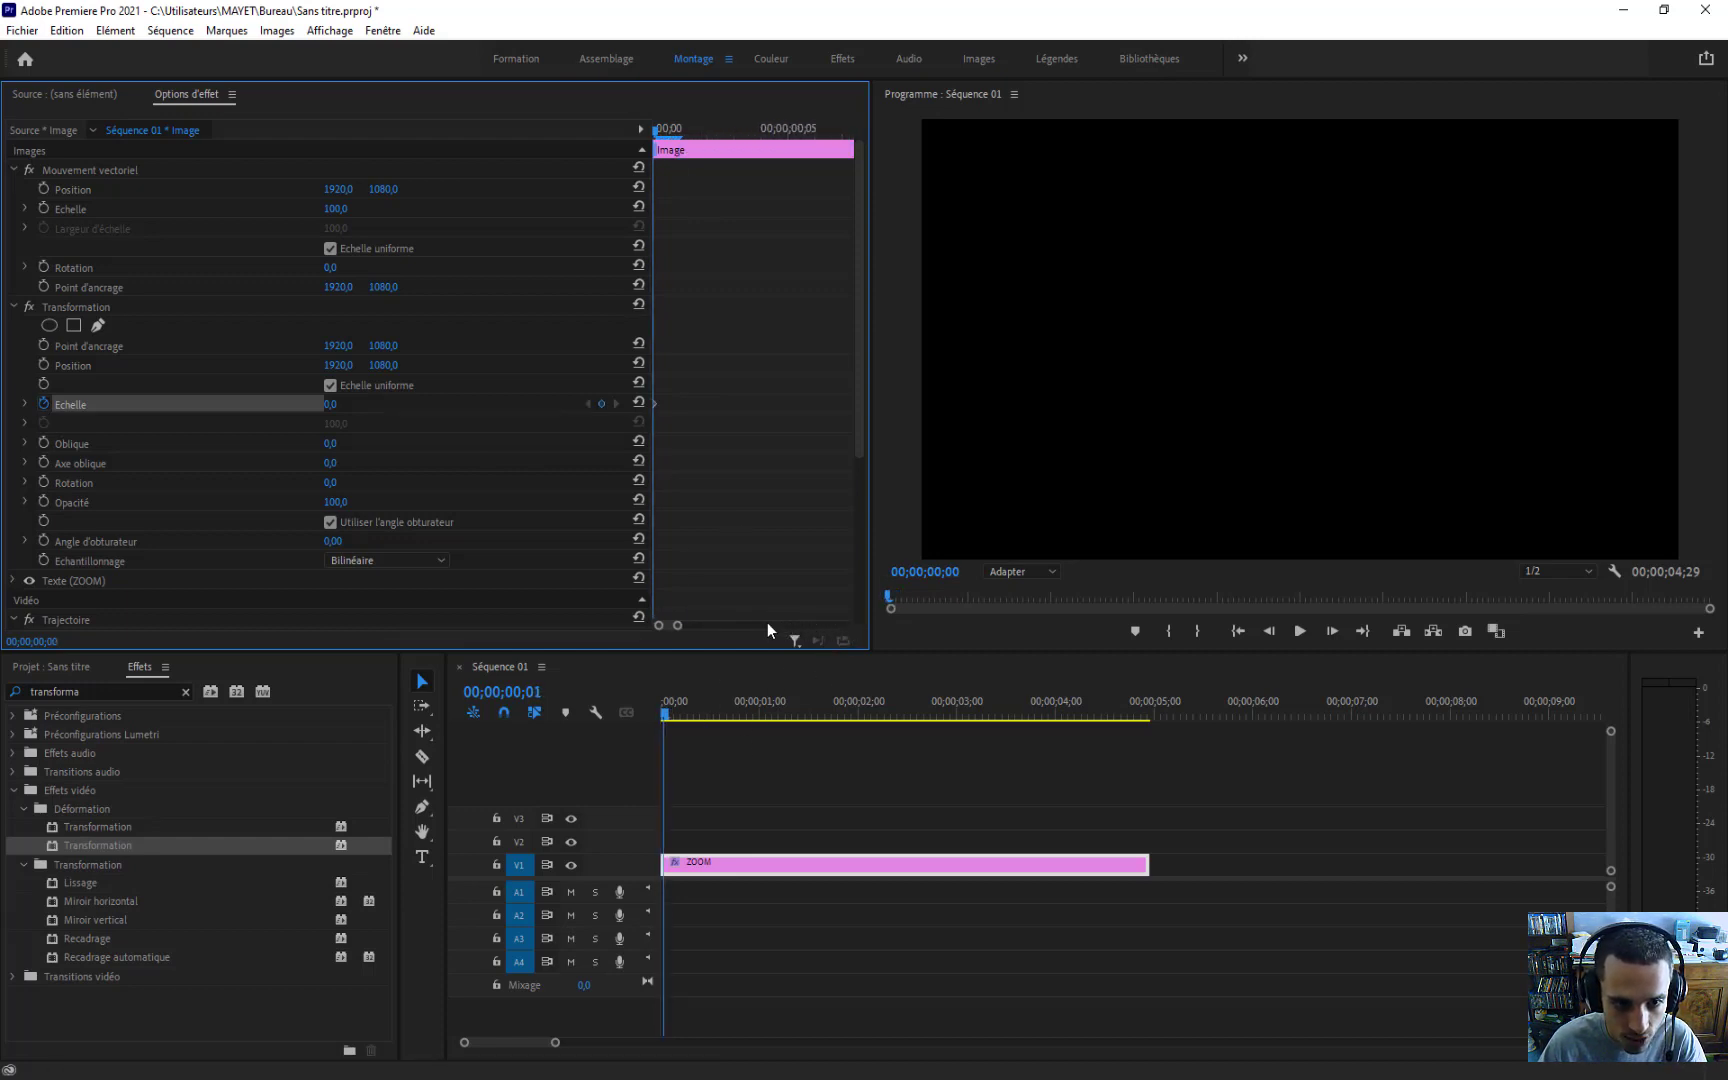
{"action": "key", "text": "Right"}
{"action": "key", "text": "Right"}
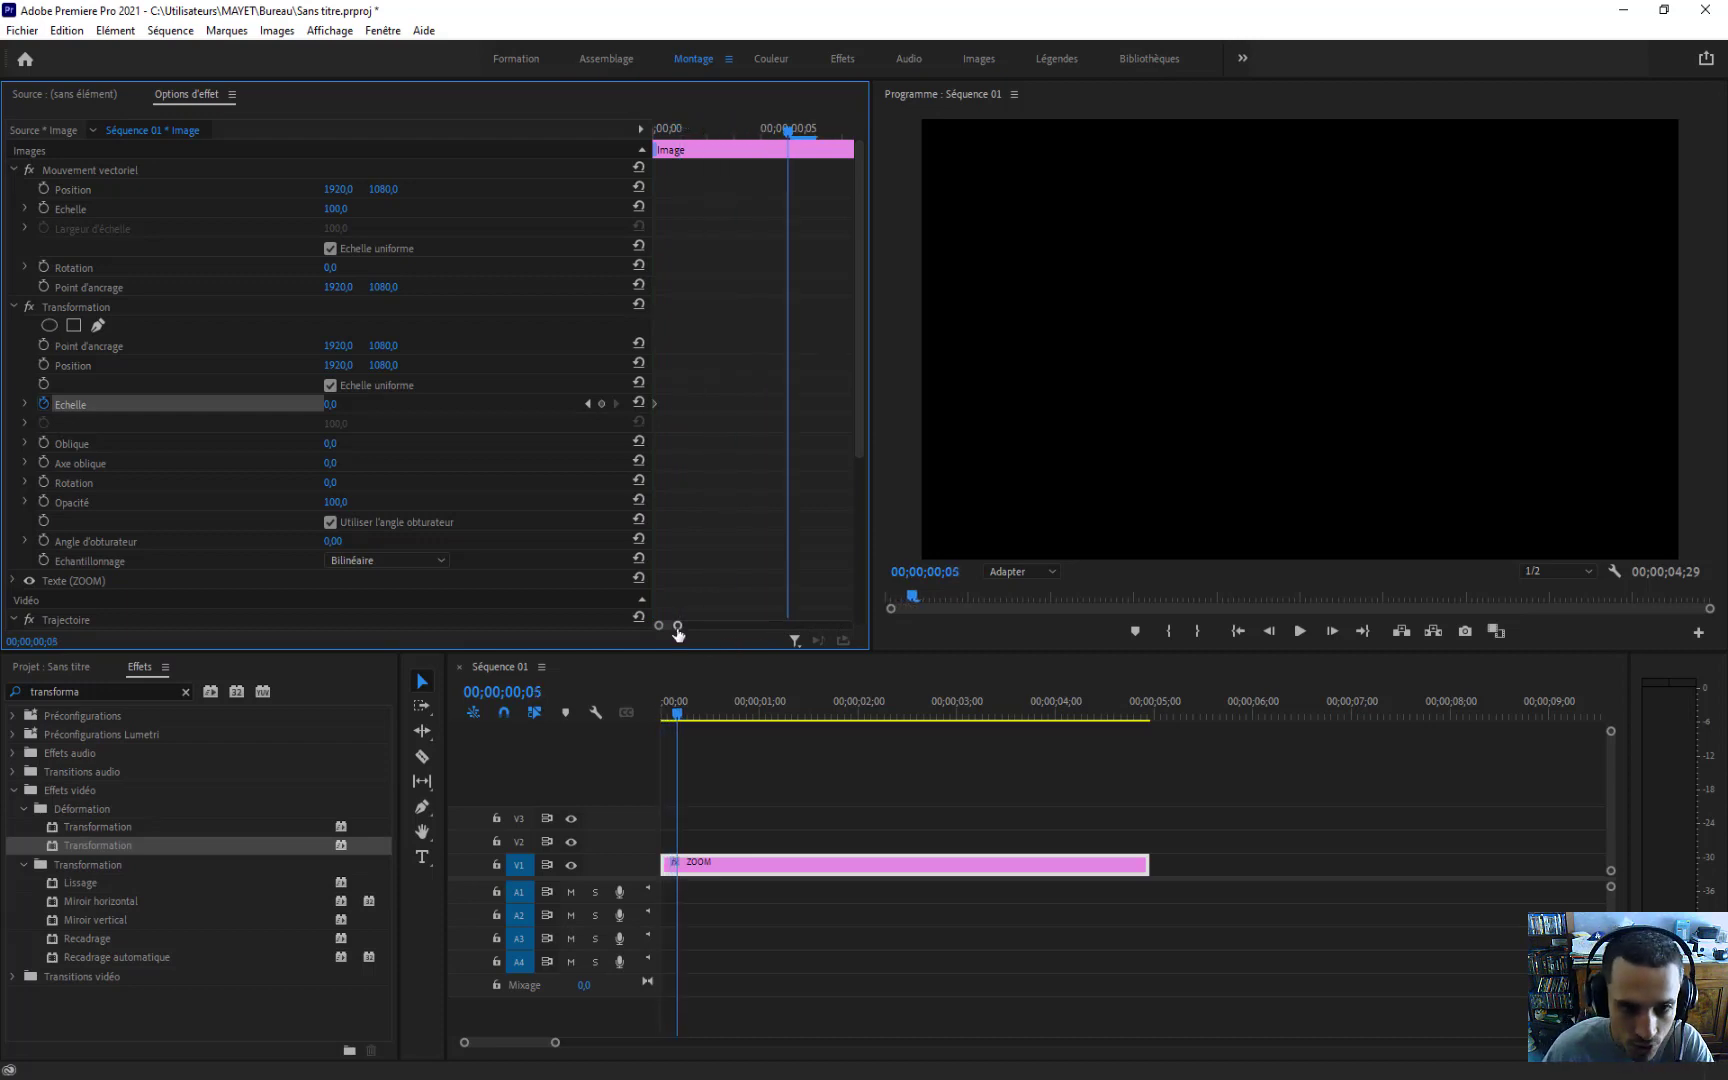
{"action": "left_click", "coordinate": [329, 404]}
{"action": "type", "text": "1"}
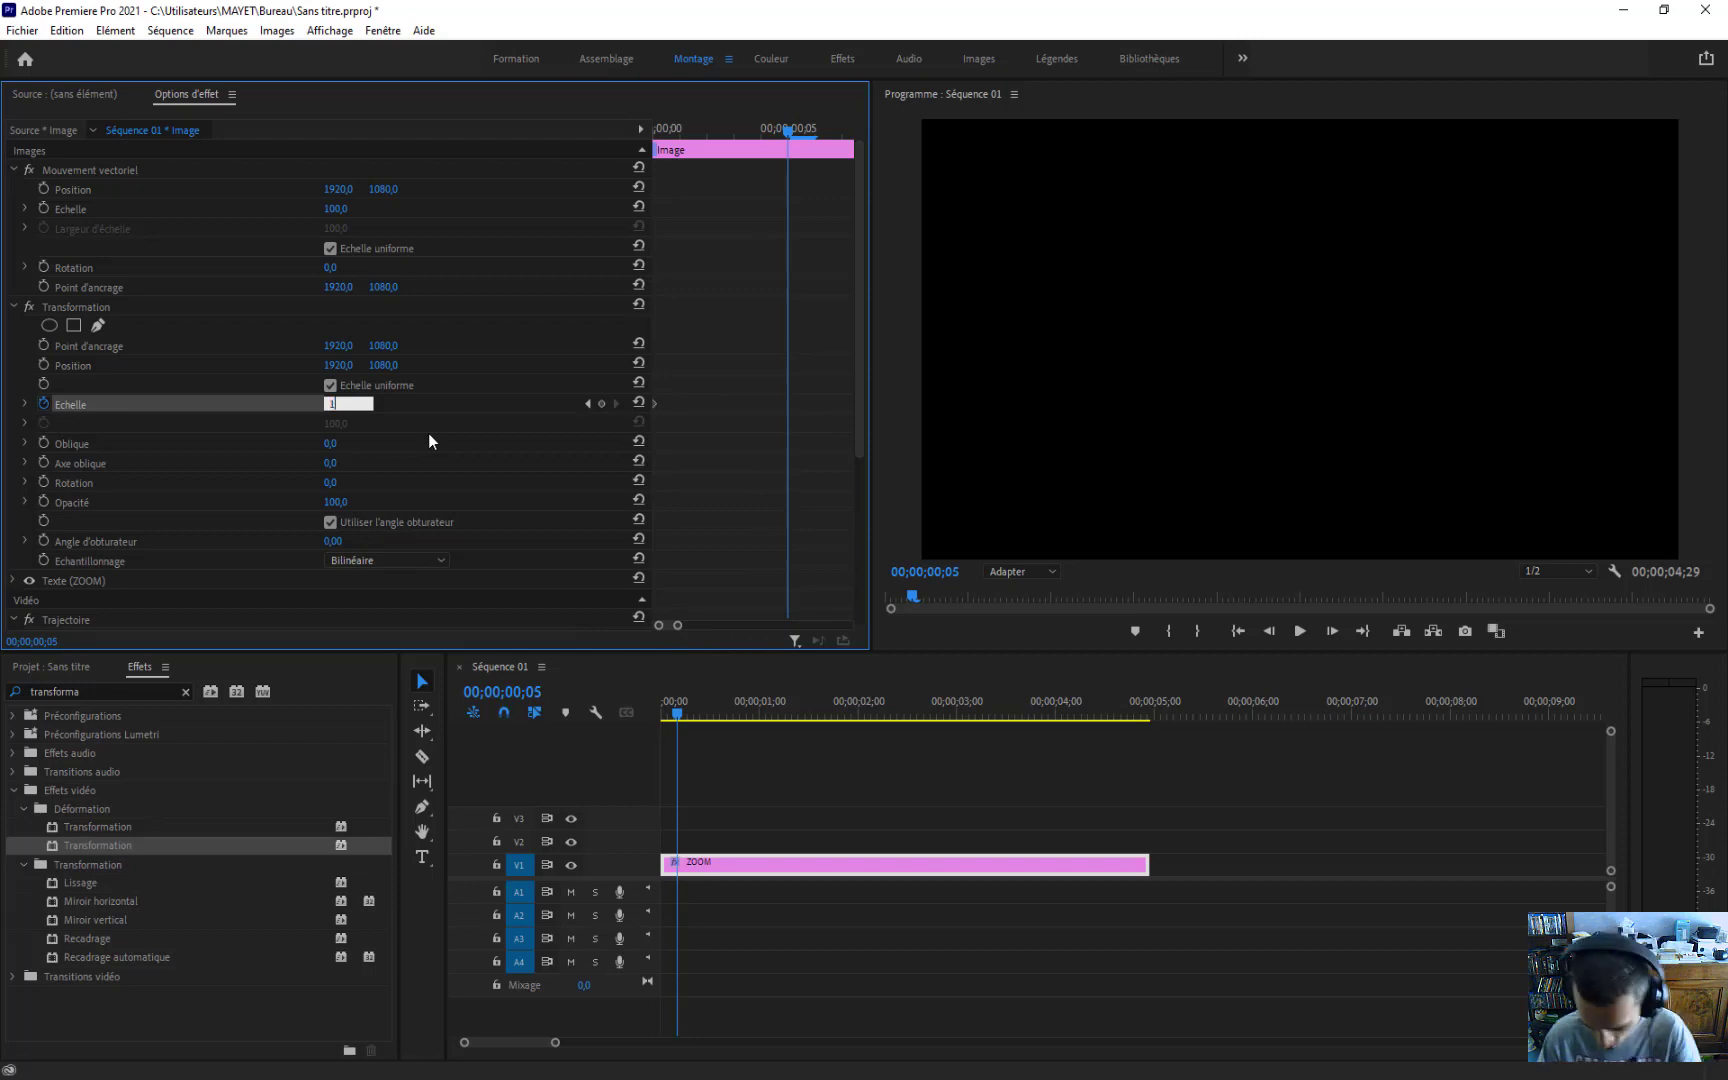
{"action": "type", "text": "00"}
{"action": "key", "text": "Return"}
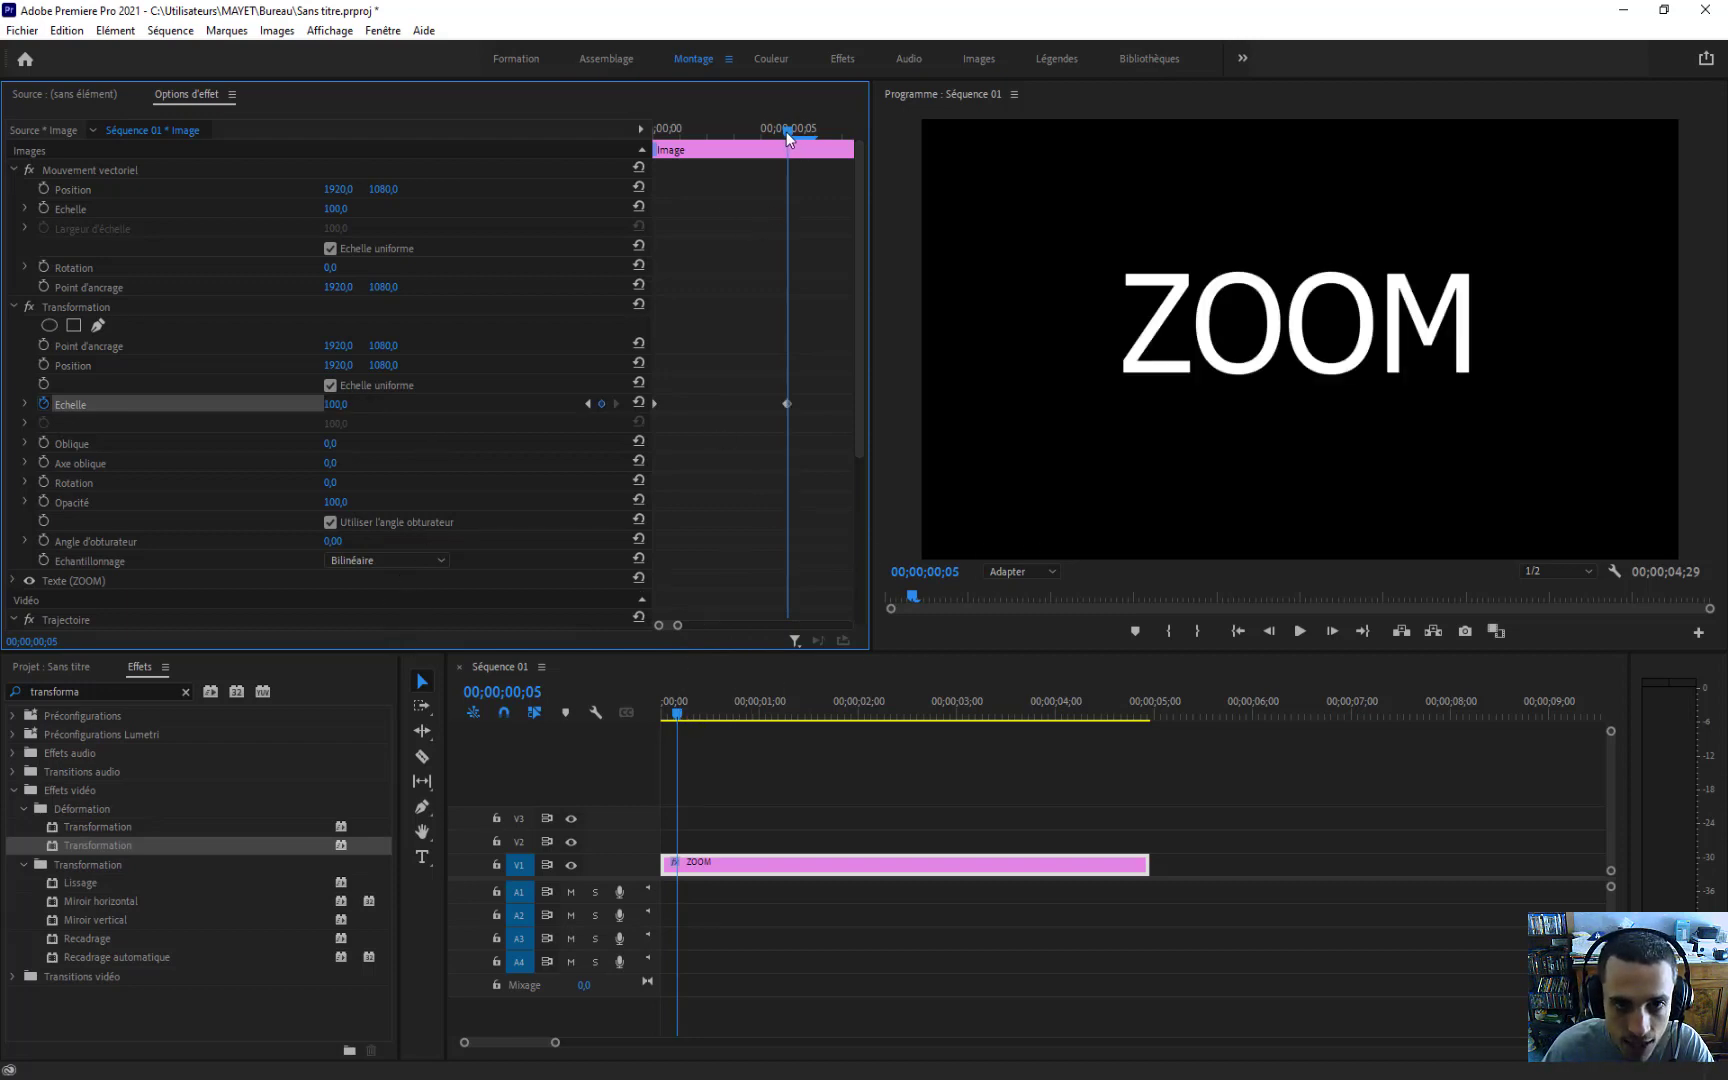
Step: Return to the start of the clip and set the Transformation effect's shutter angle (Angle d'obturateur) to 180
{"action": "mouse_move", "coordinate": [786, 131]}
{"action": "left_mouse_down"}
{"action": "mouse_move", "coordinate": [643, 135]}
{"action": "mouse_move", "coordinate": [782, 136]}
{"action": "left_mouse_up"}
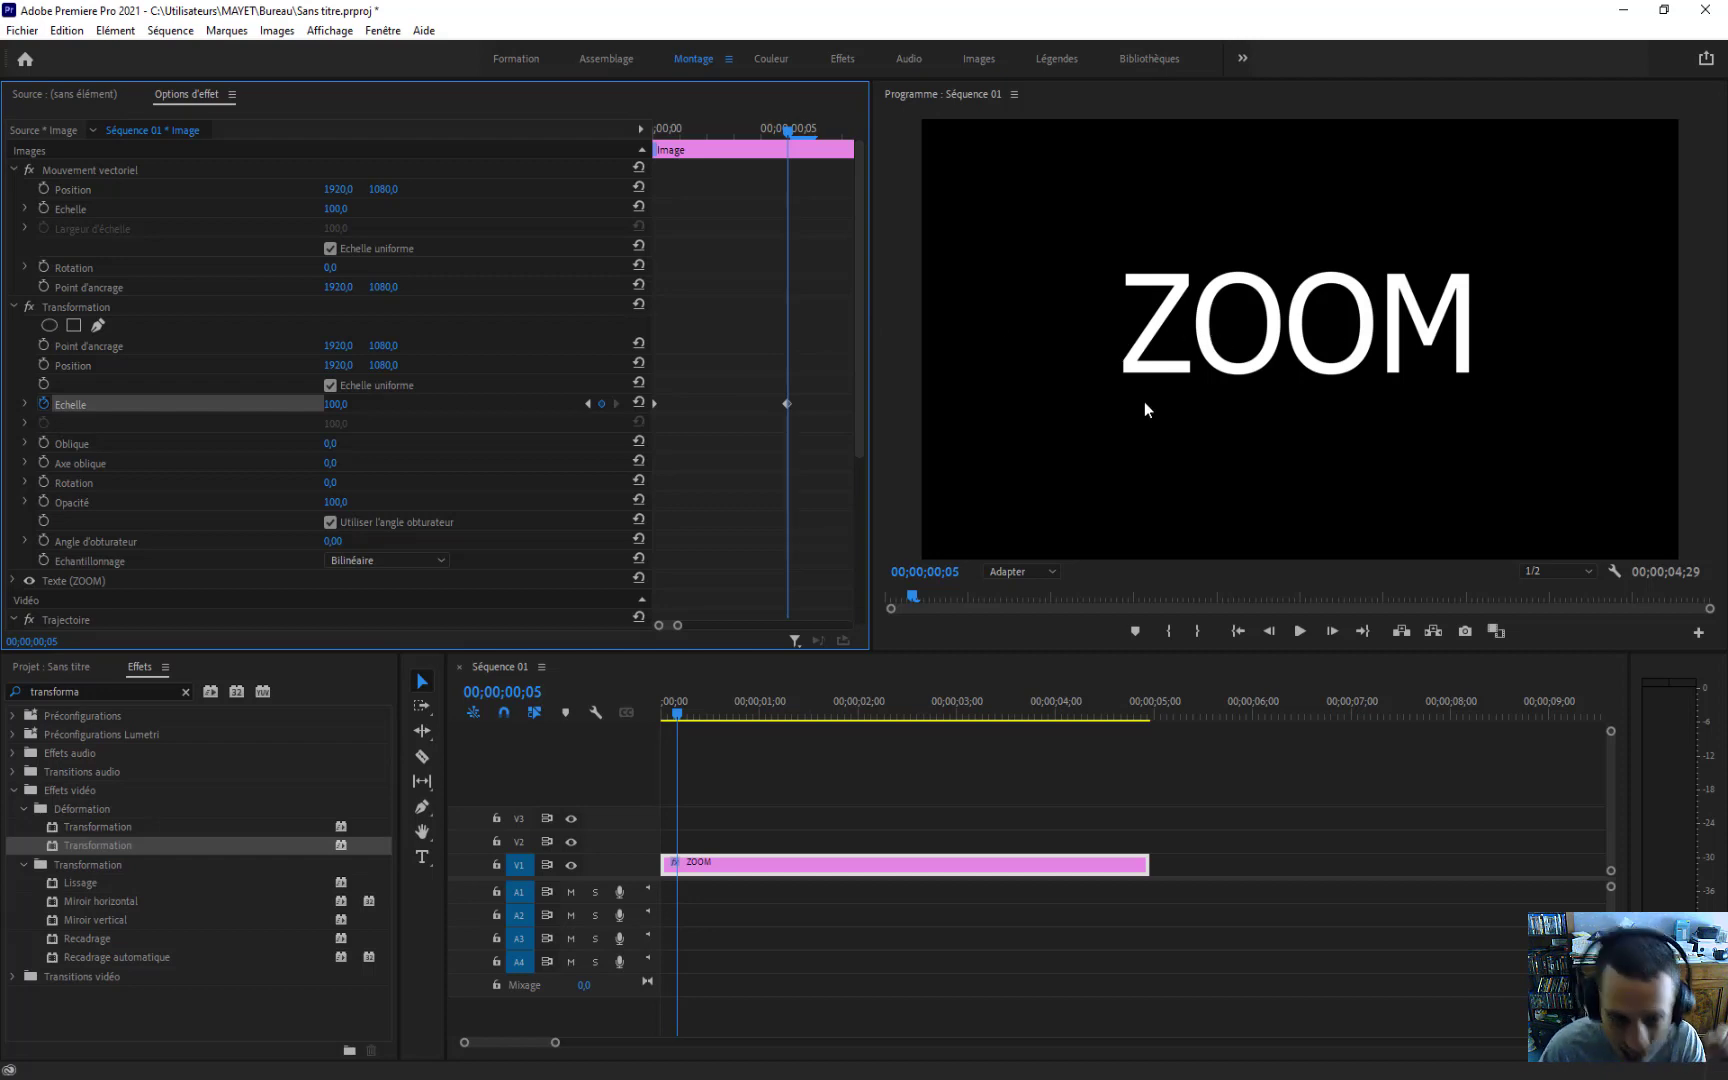
{"action": "left_click_drag", "start_coordinate": [675, 714], "coordinate": [656, 712]}
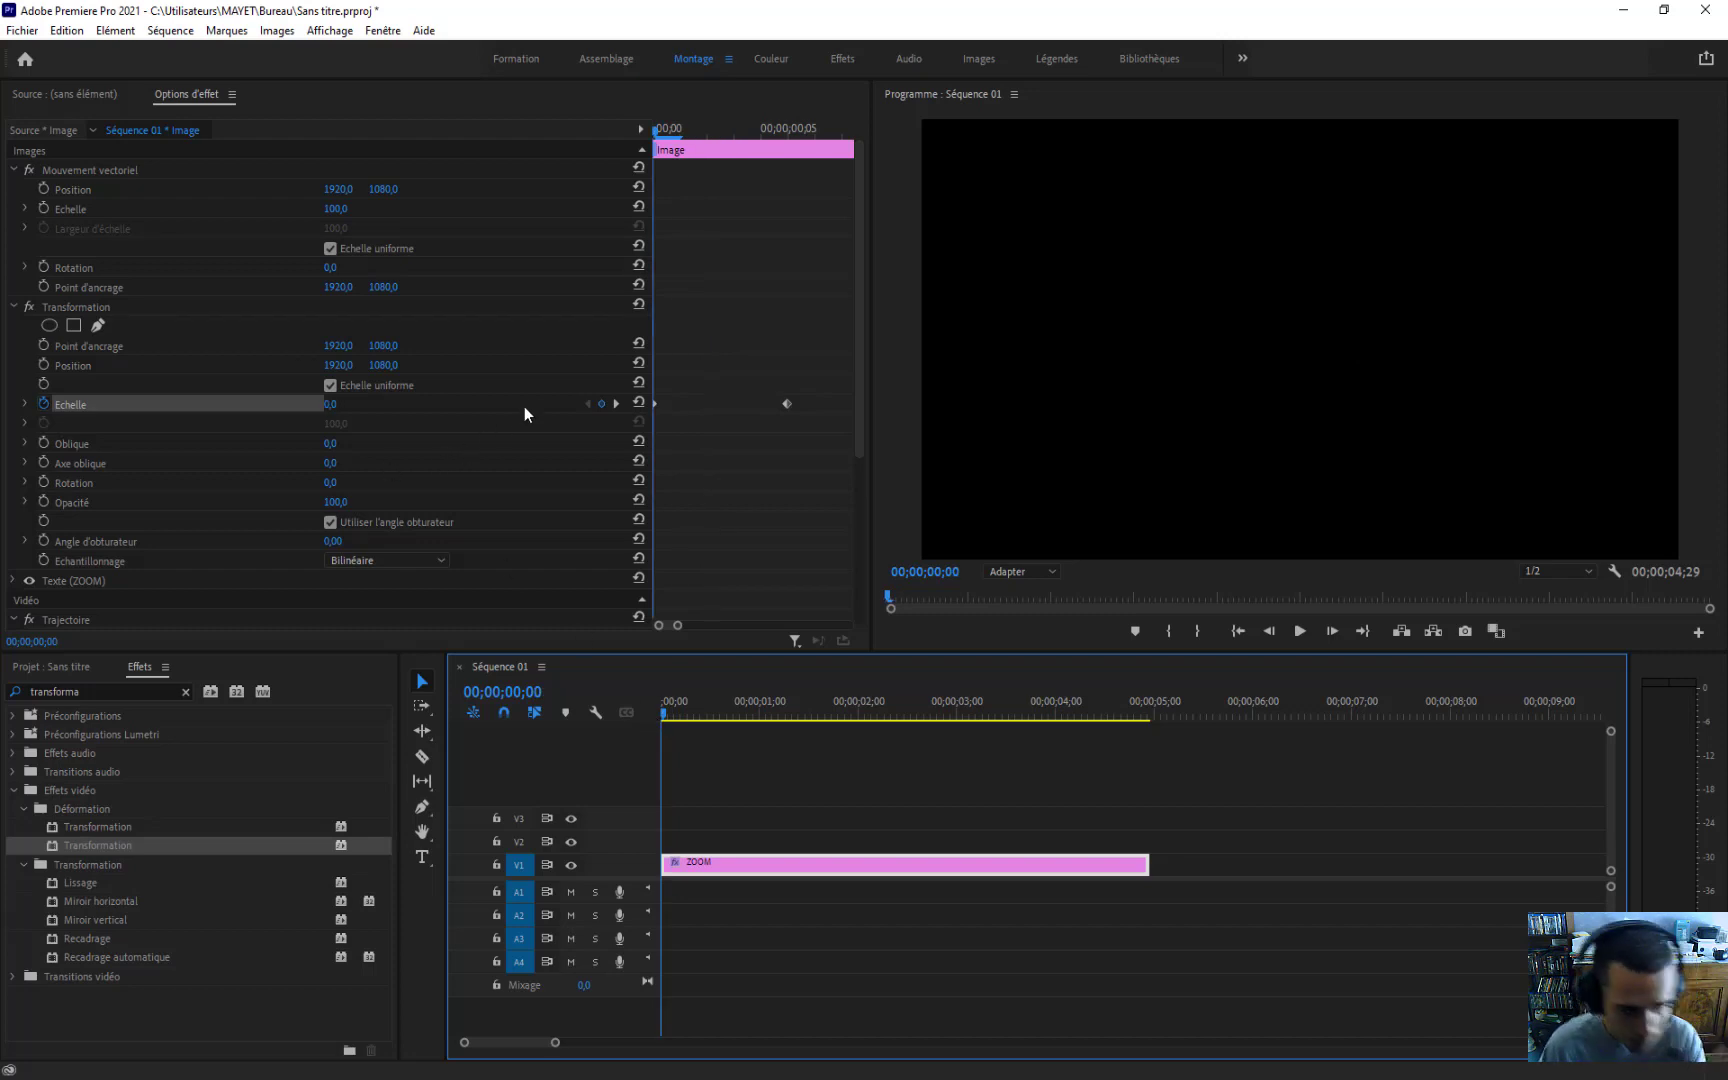
{"action": "mouse_move", "coordinate": [655, 131]}
{"action": "left_mouse_down"}
{"action": "mouse_move", "coordinate": [790, 139]}
{"action": "mouse_move", "coordinate": [661, 142]}
{"action": "left_mouse_up"}
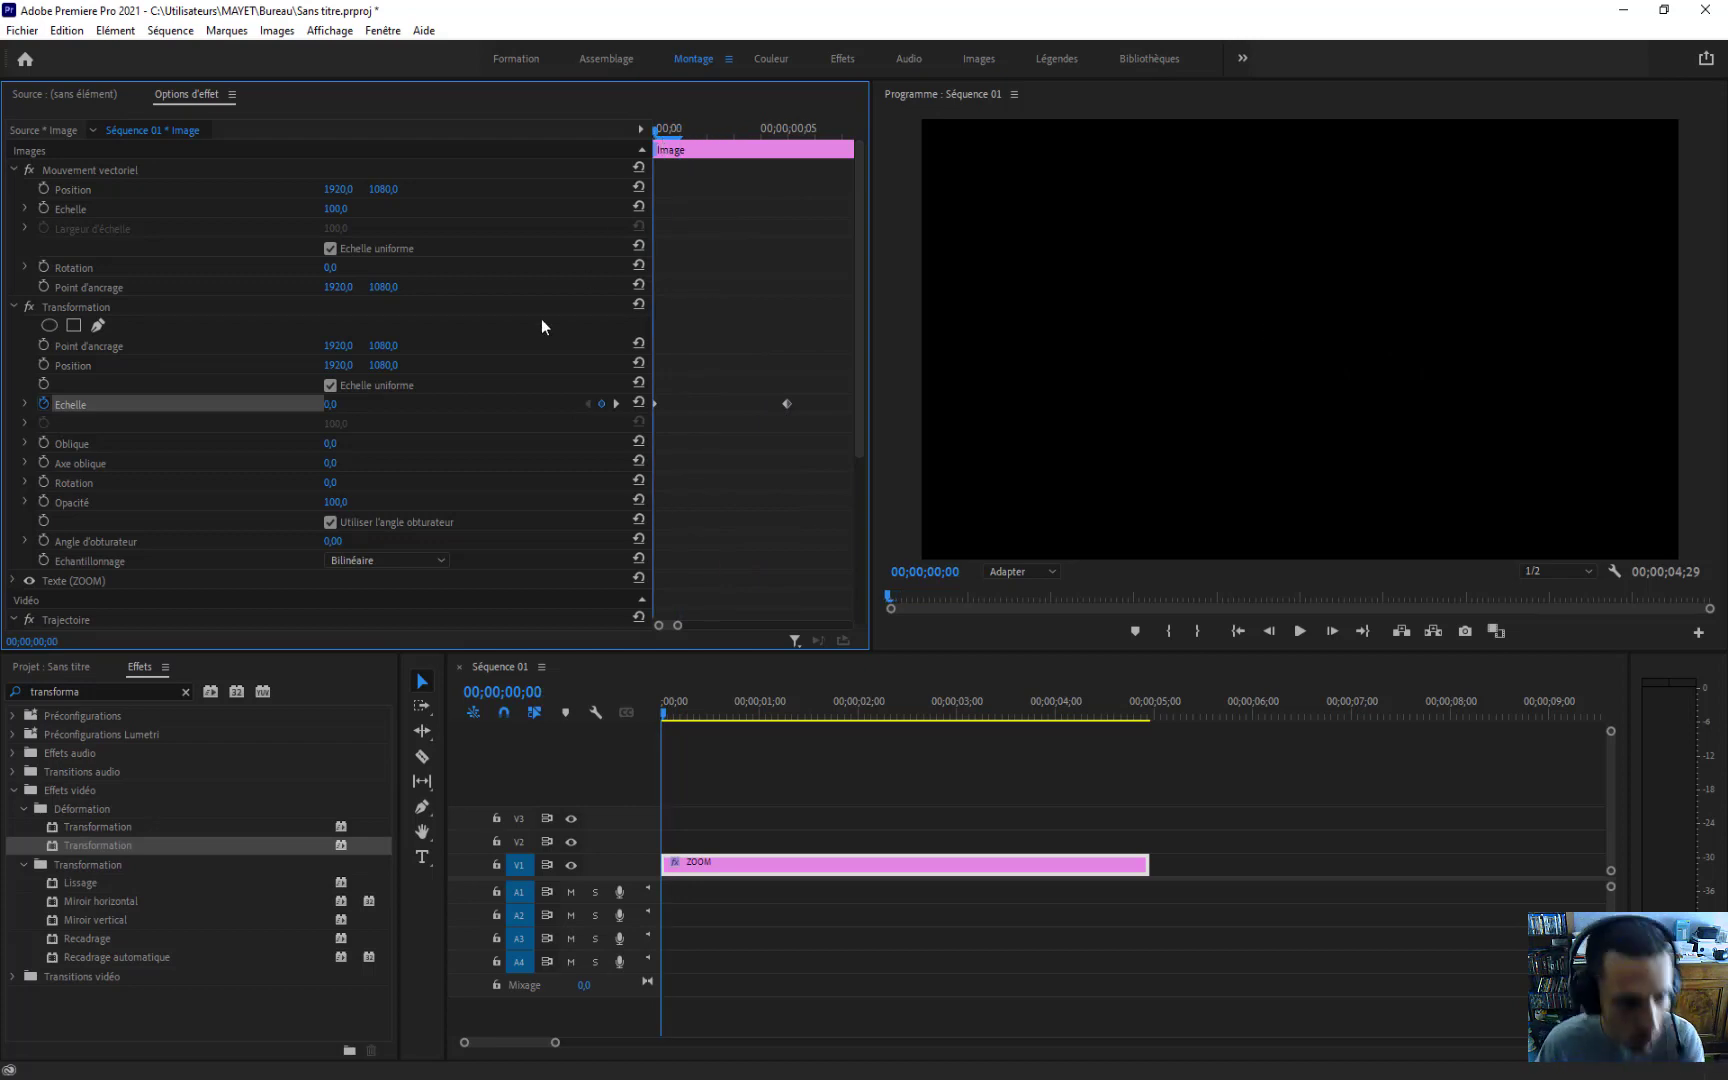
{"action": "left_click", "coordinate": [332, 541]}
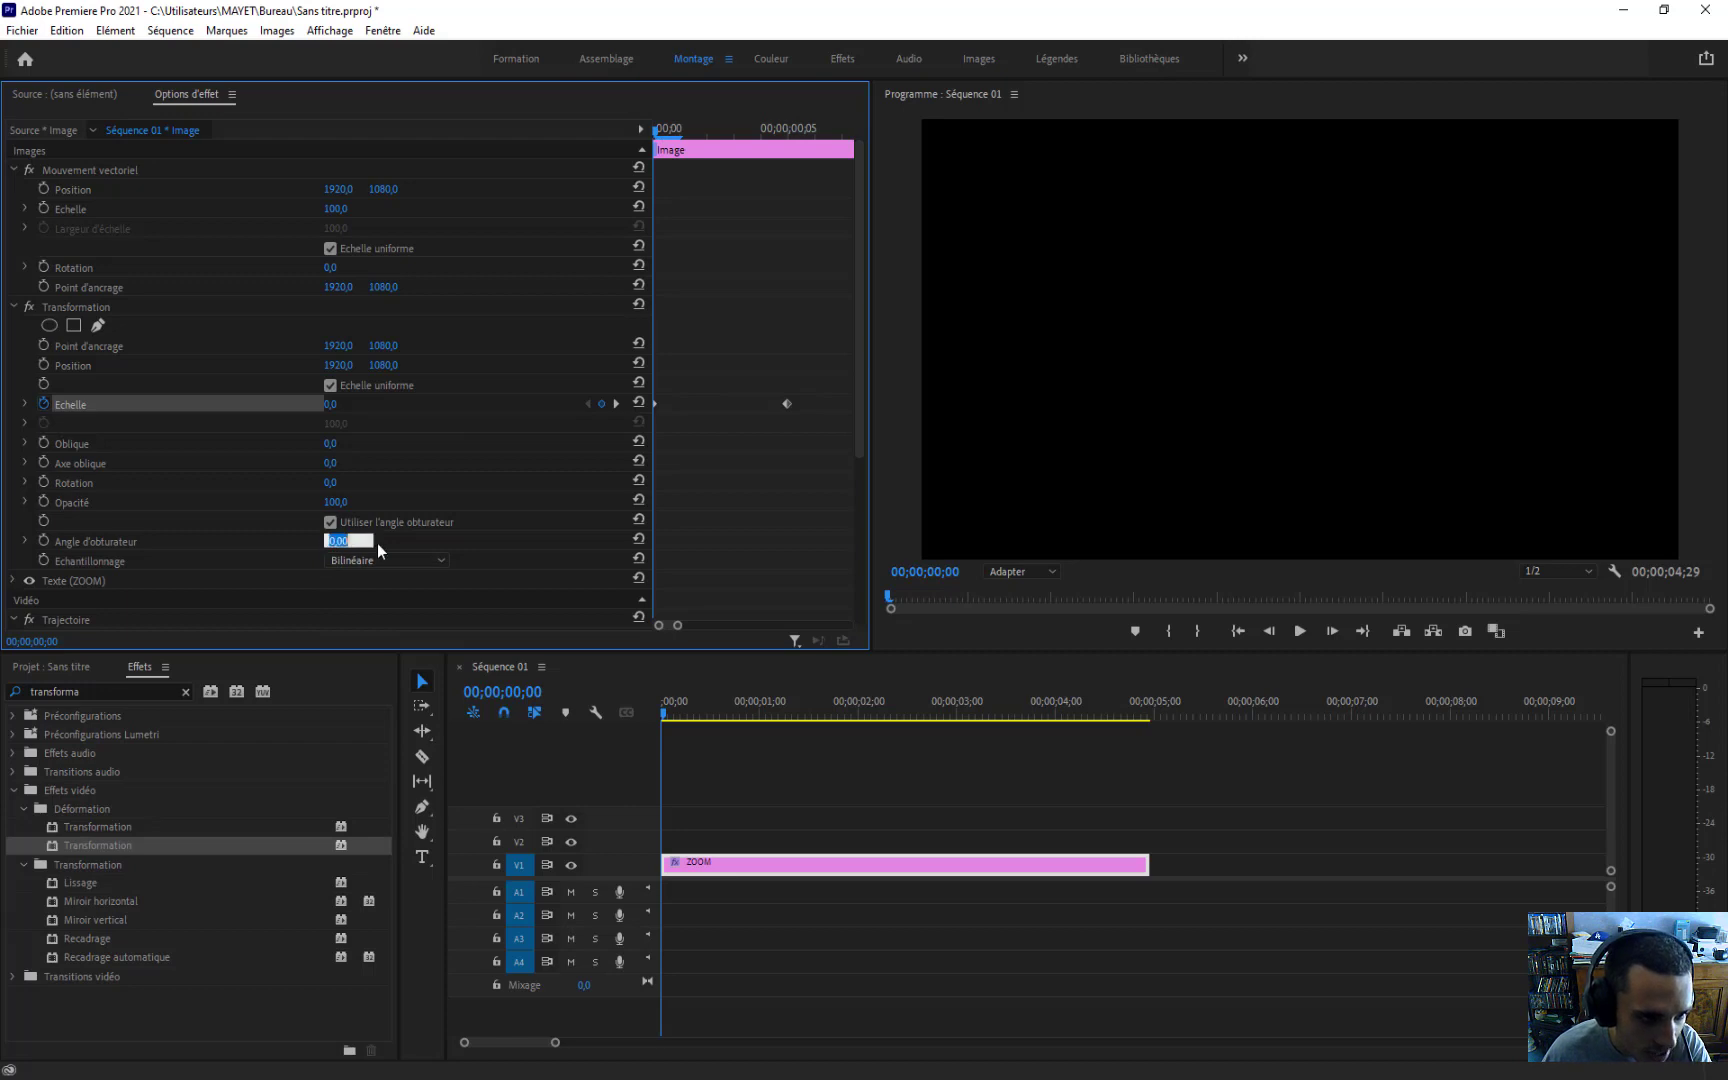
{"action": "key", "text": "Return"}
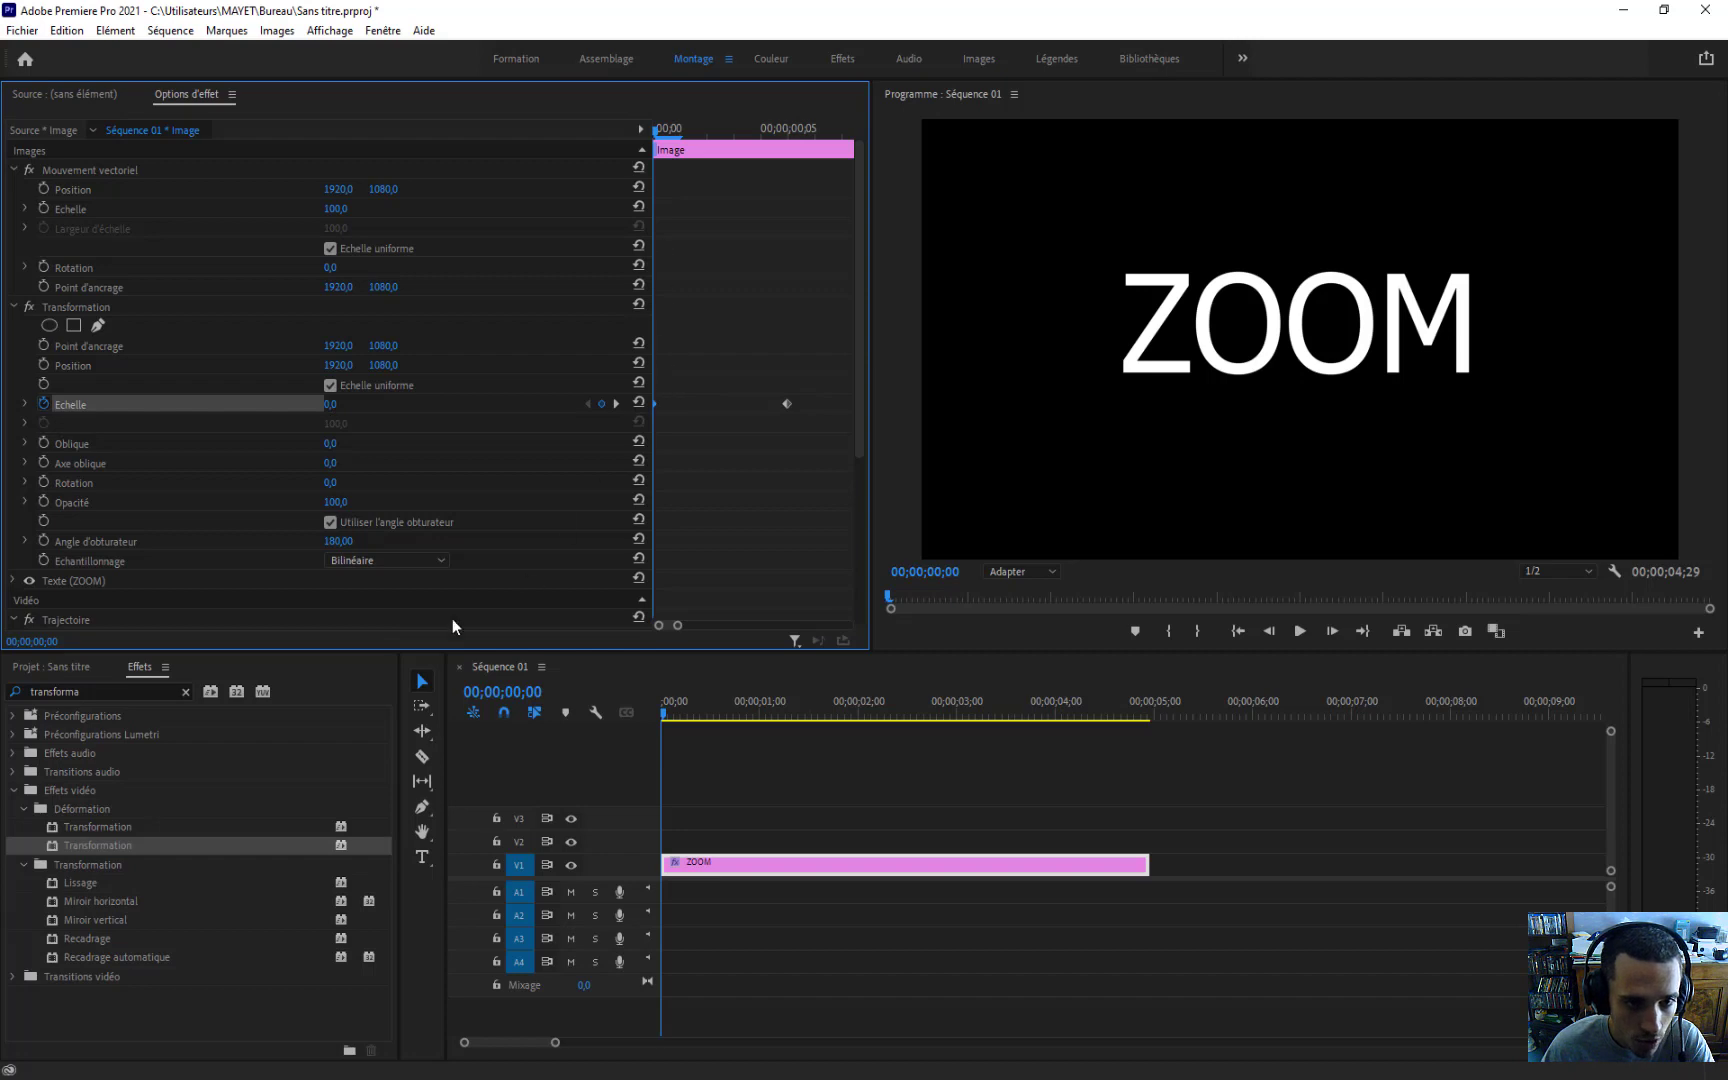
Step: Set the shutter angle to 0 to compare the first frame, and set it back to 180
{"action": "left_click", "coordinate": [338, 541]}
{"action": "type", "text": "0"}
{"action": "key", "text": "Return"}
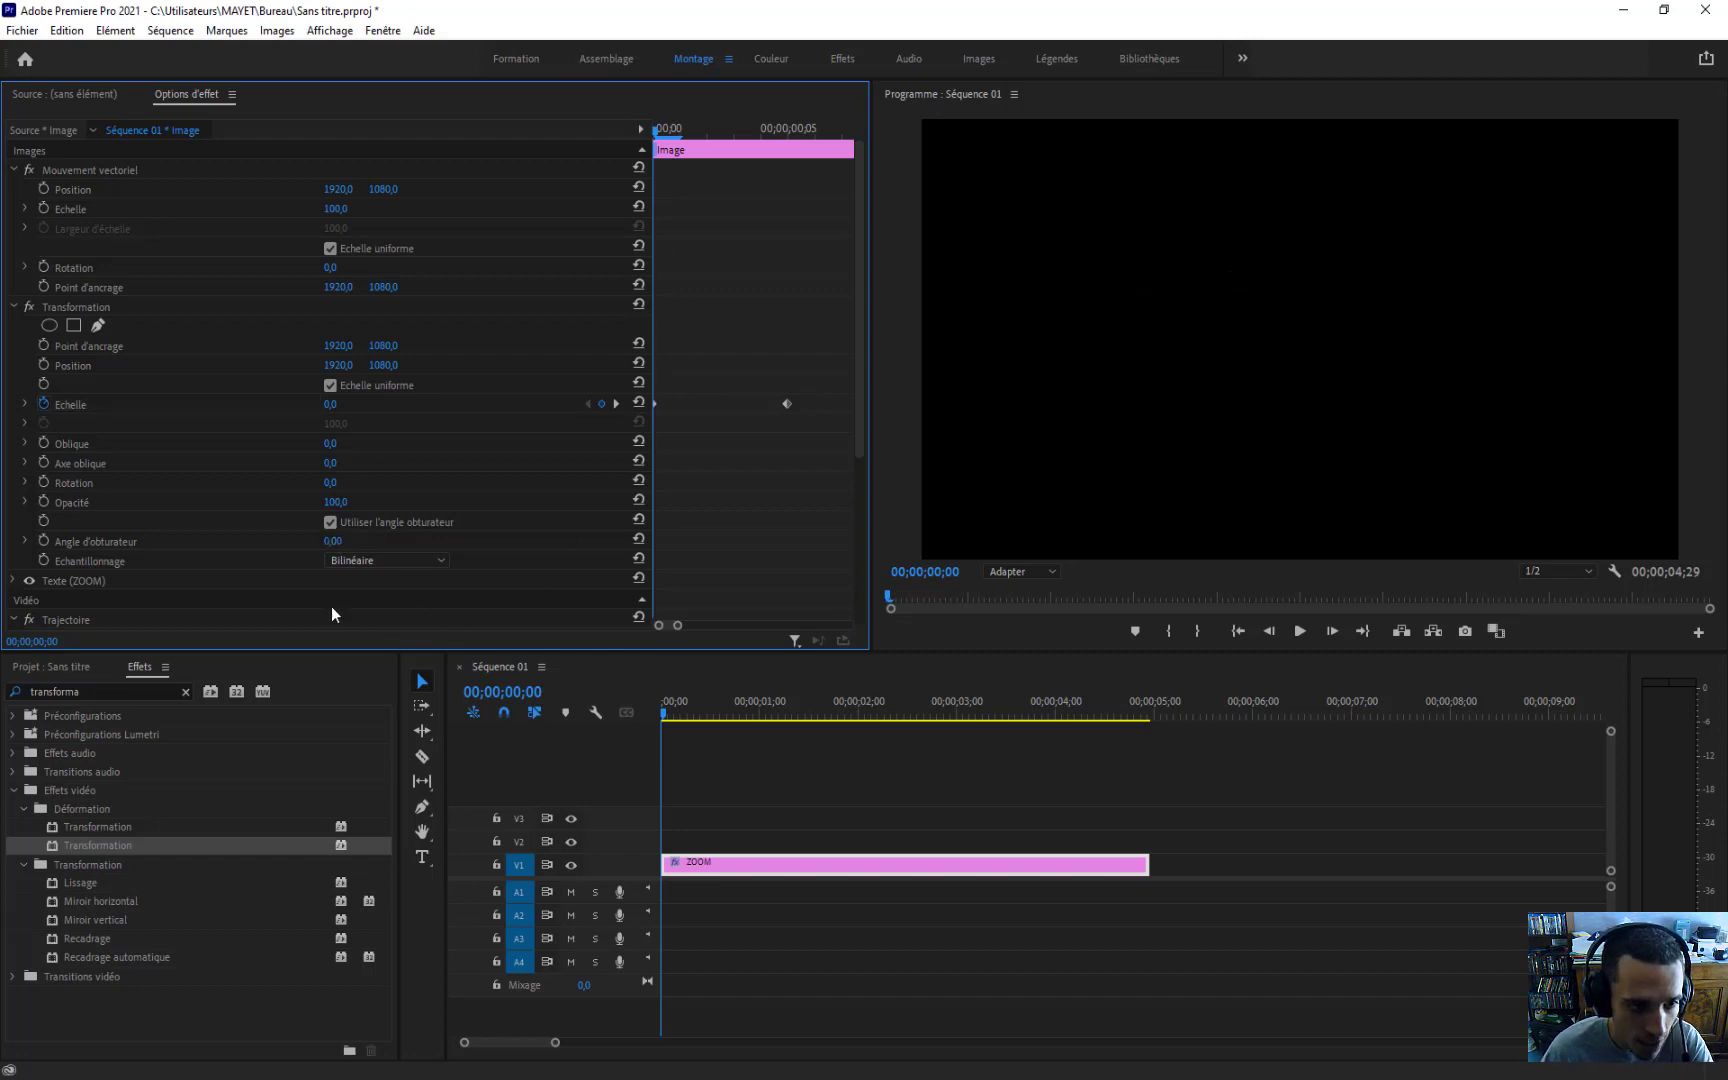
{"action": "left_click", "coordinate": [334, 541]}
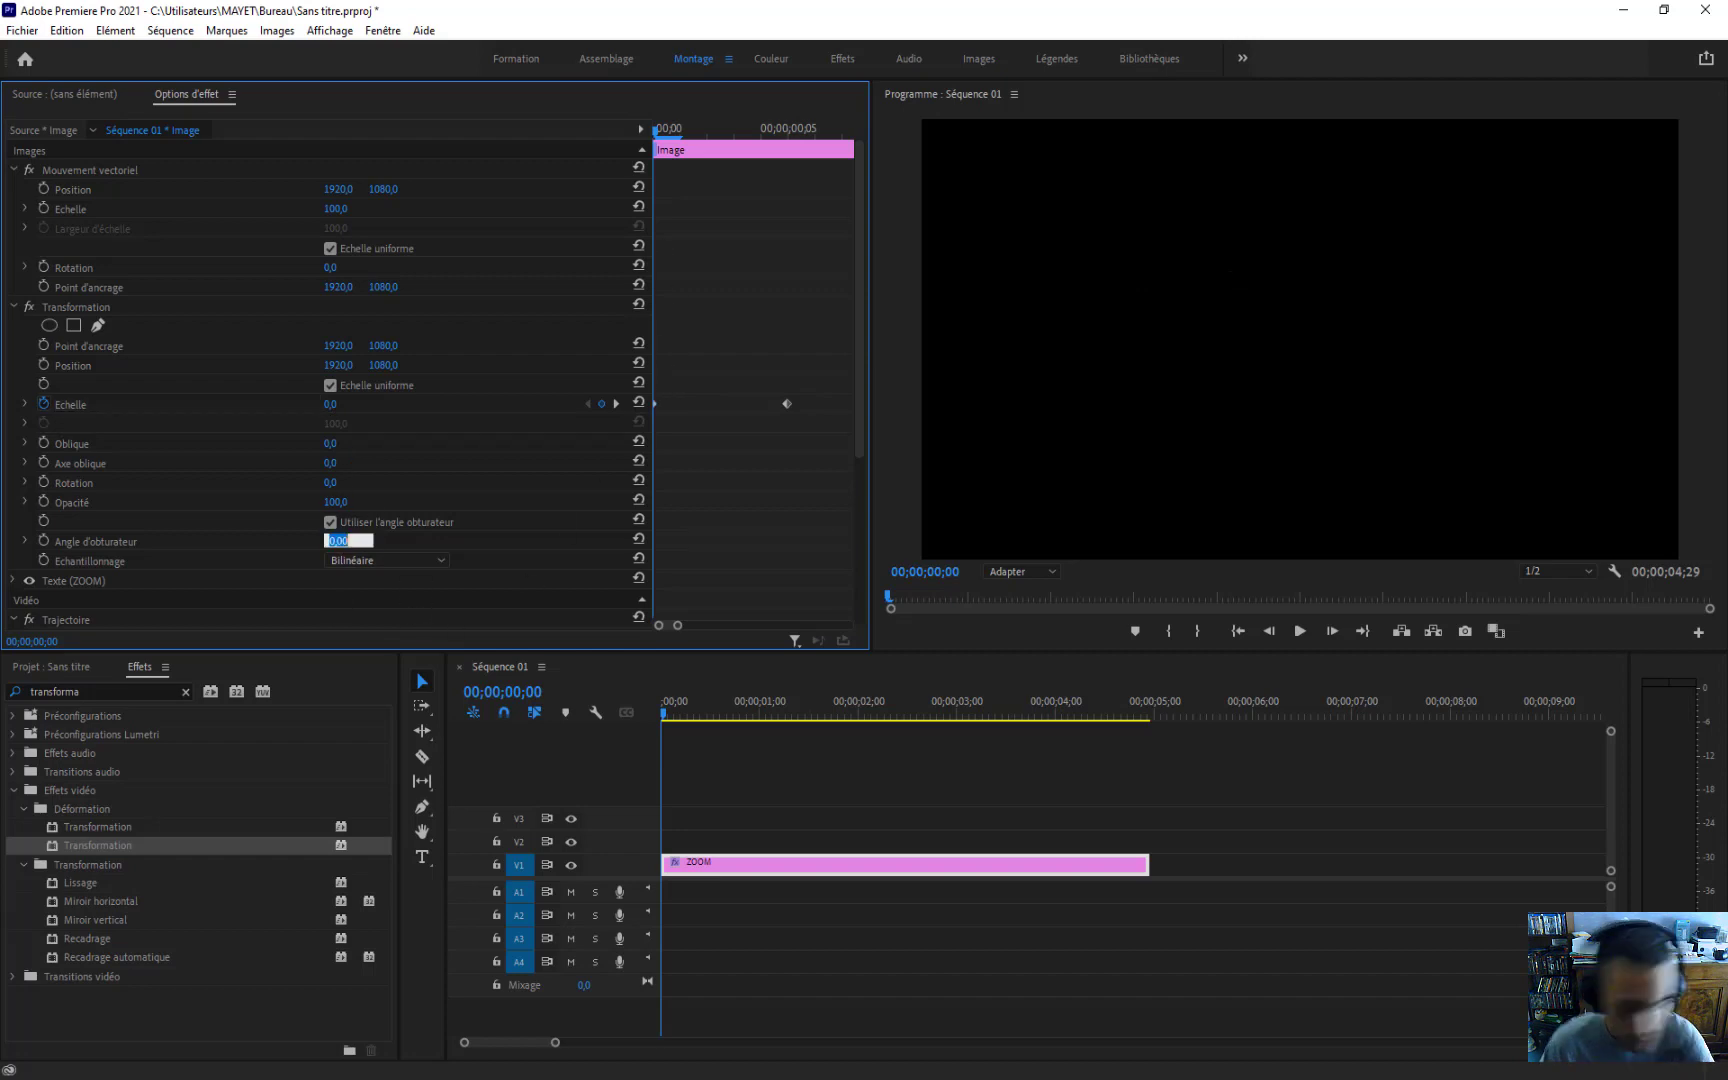
{"action": "type", "text": "180"}
{"action": "key", "text": "Return"}
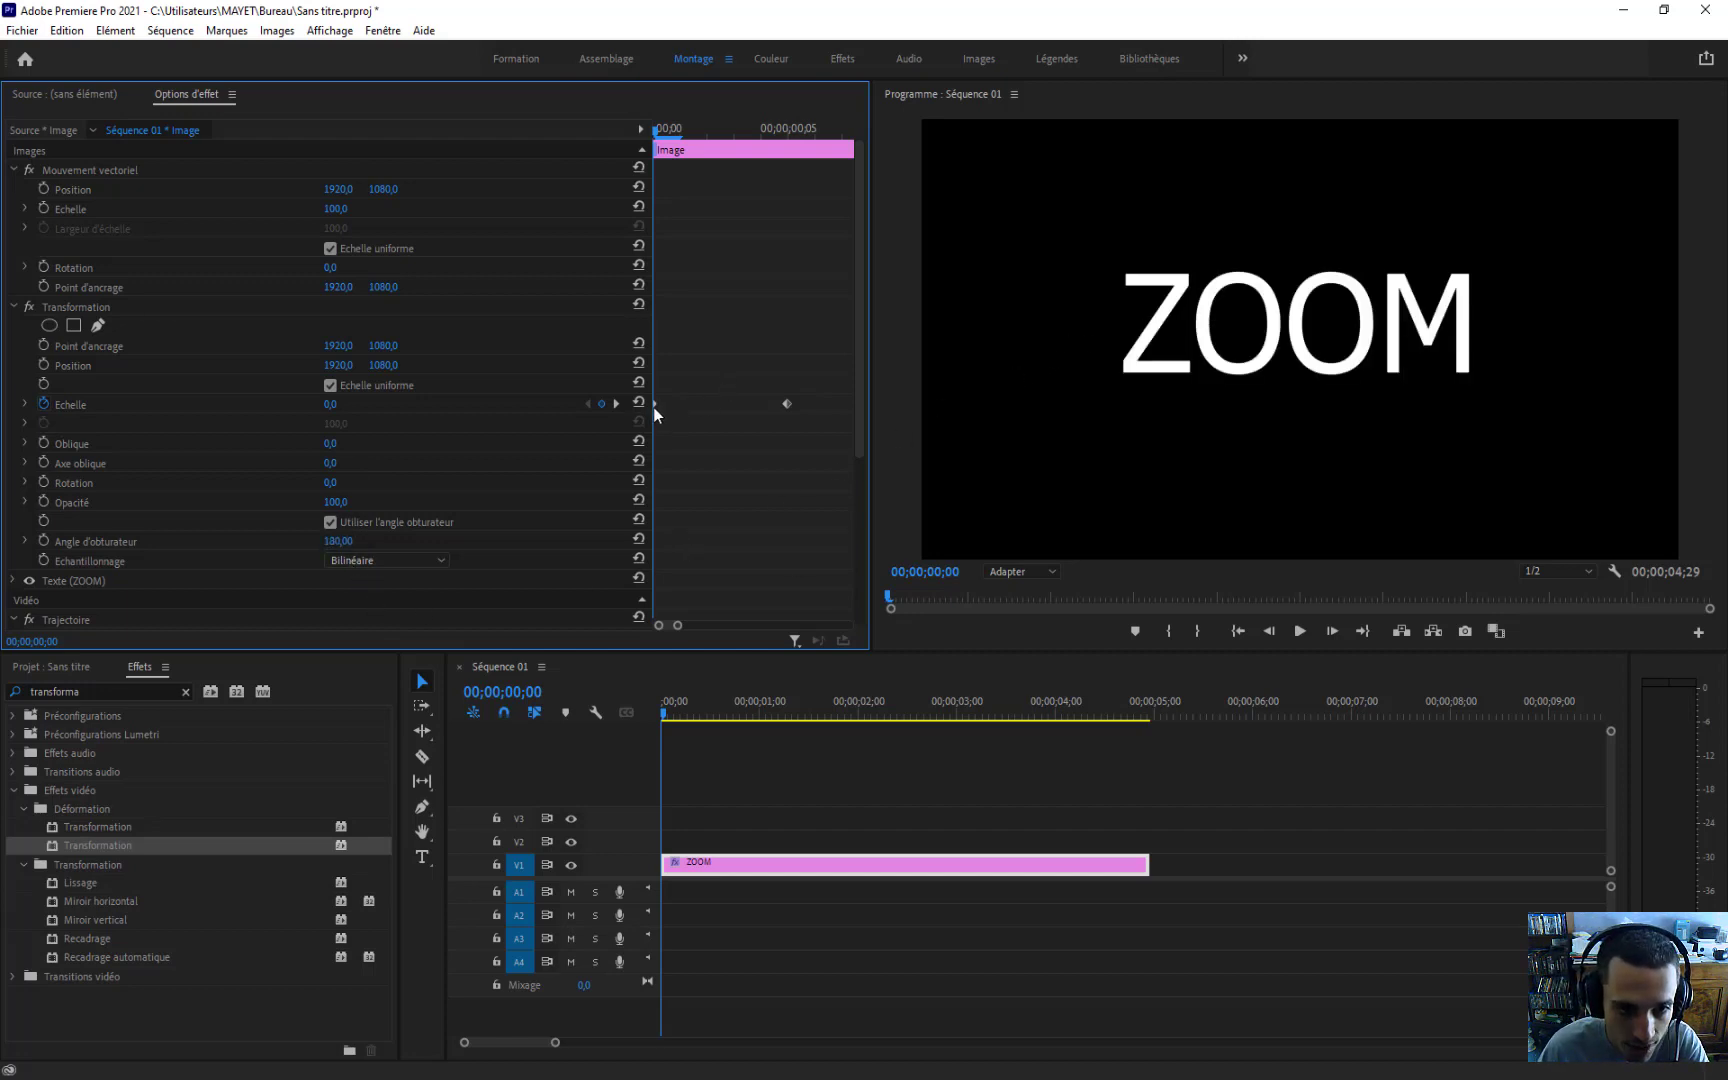
Step: Set the Echelle keyframe at the start of the clip to 0,1
{"action": "left_click", "coordinate": [335, 406]}
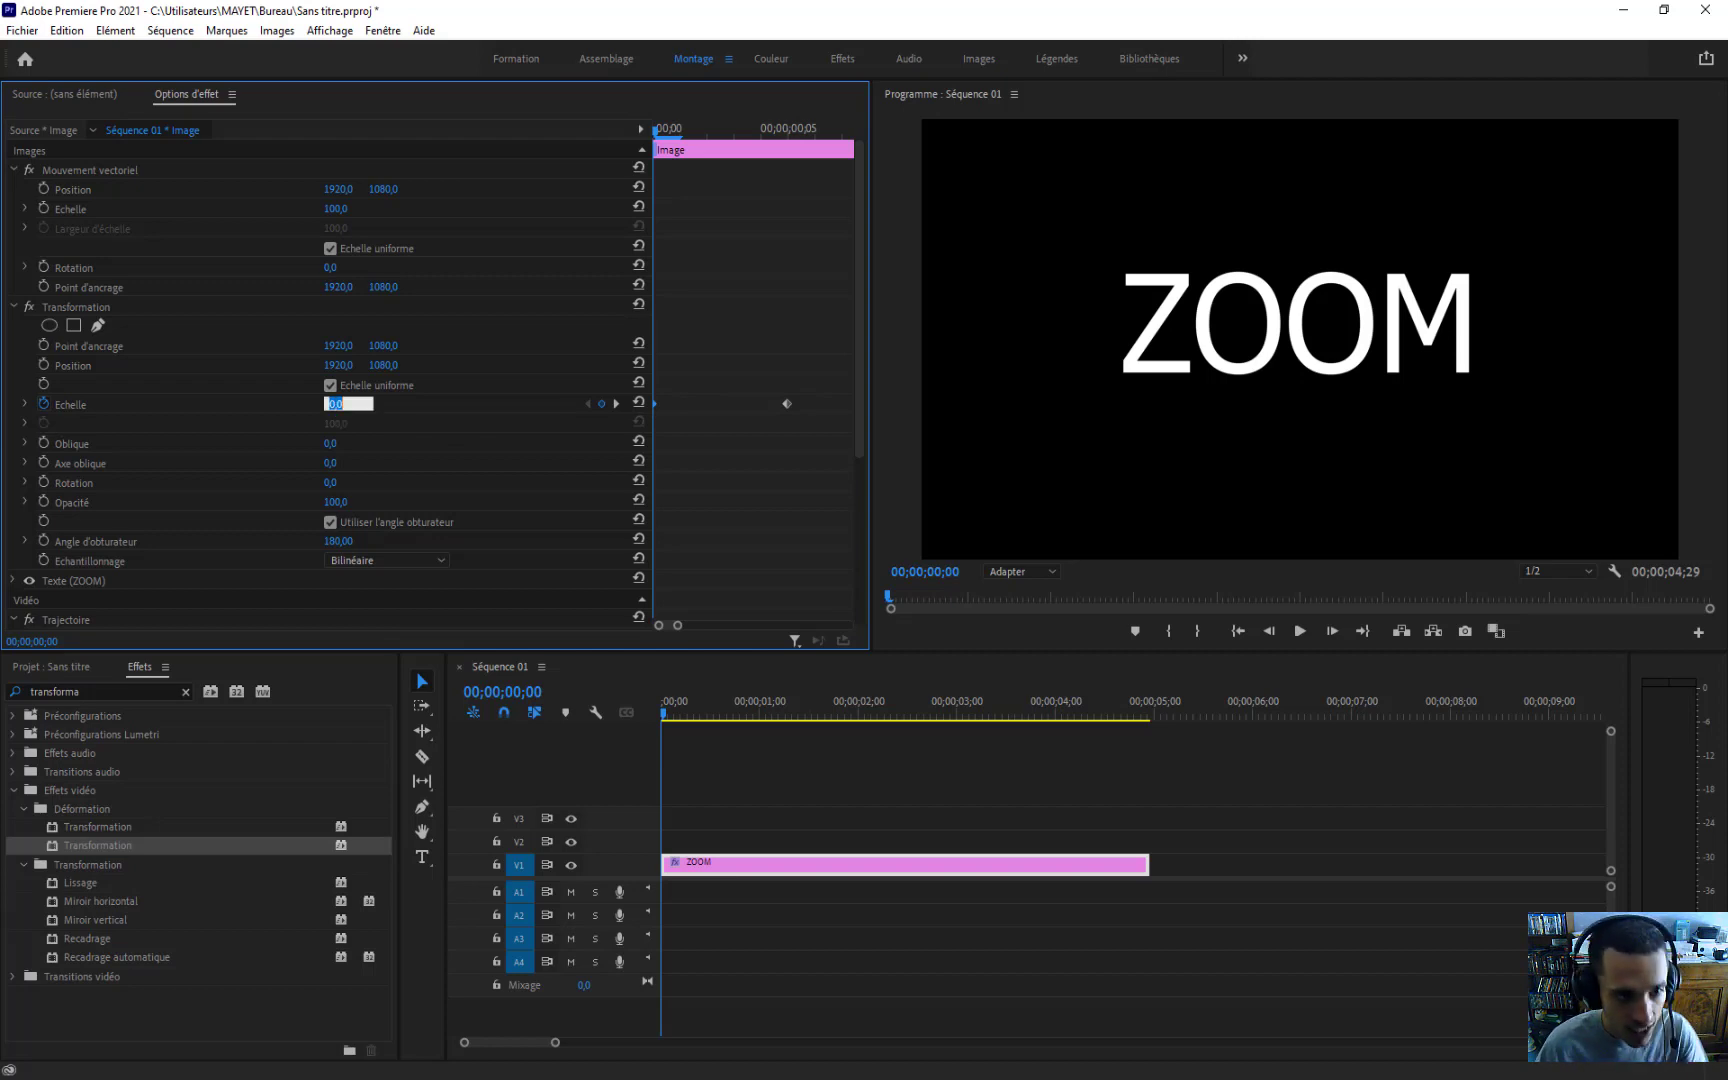
{"action": "left_click", "coordinate": [337, 404]}
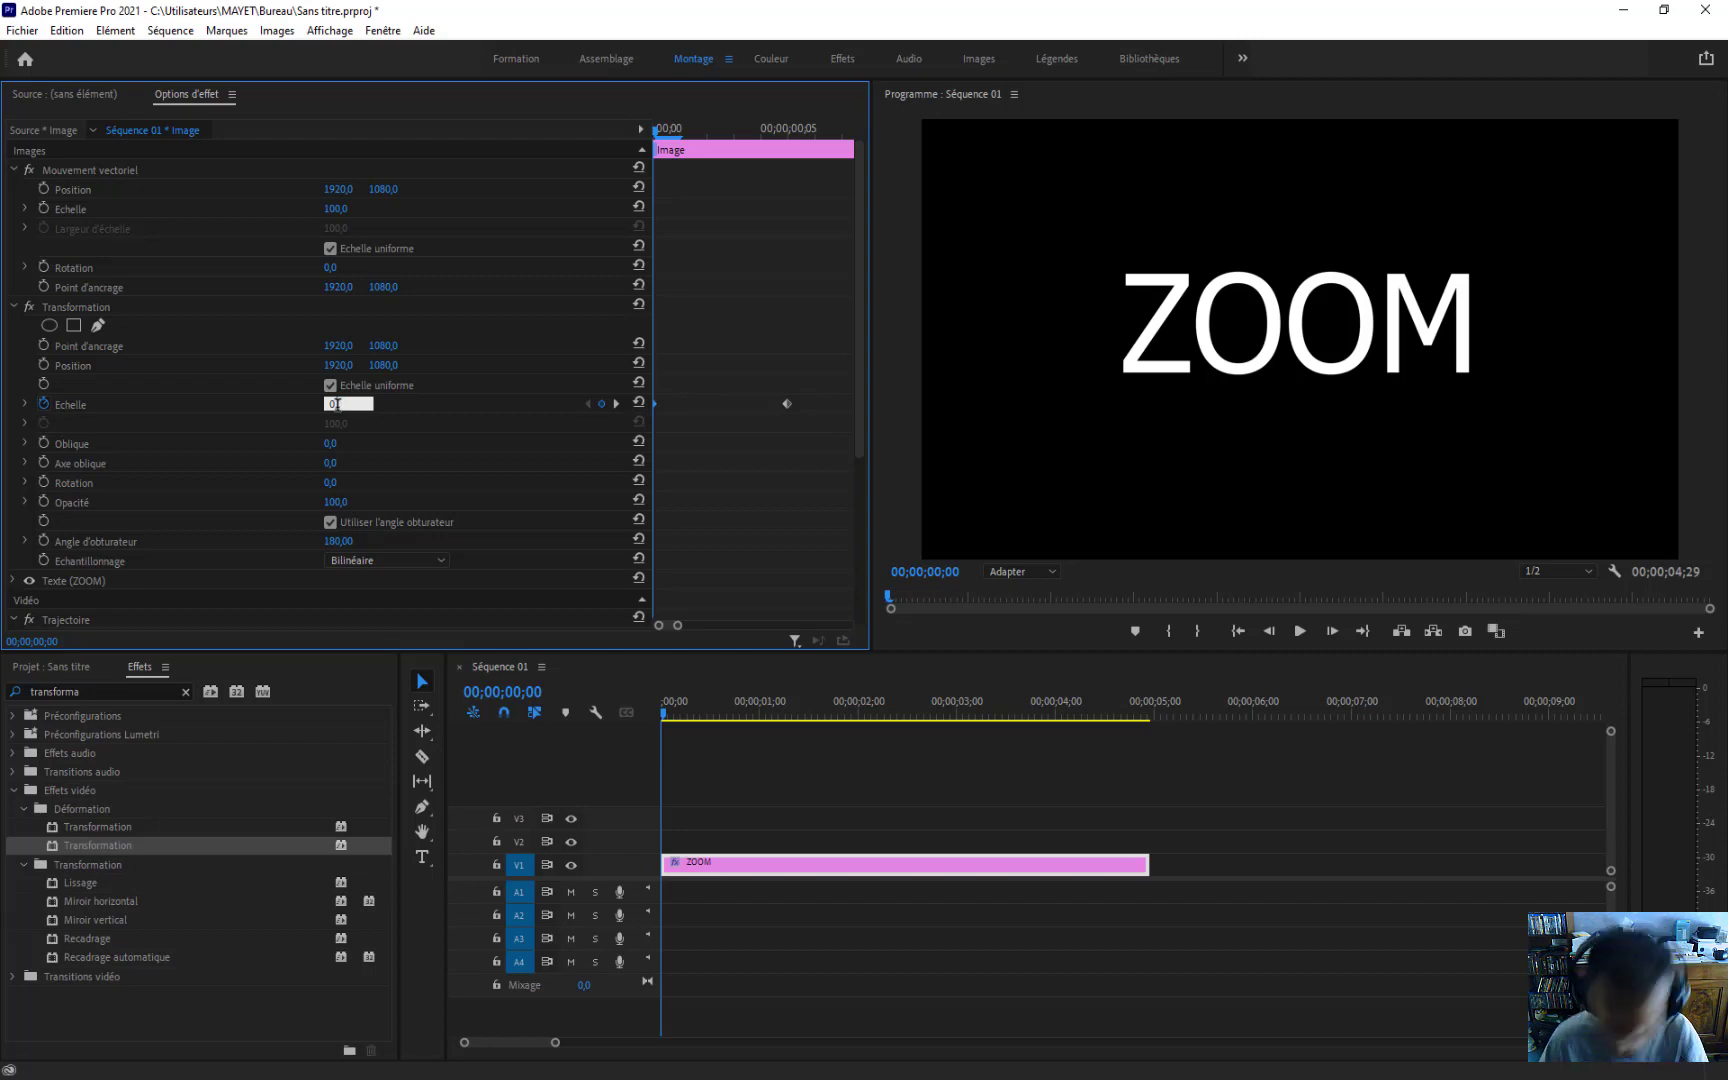
{"action": "type", "text": "1"}
{"action": "key", "text": "Return"}
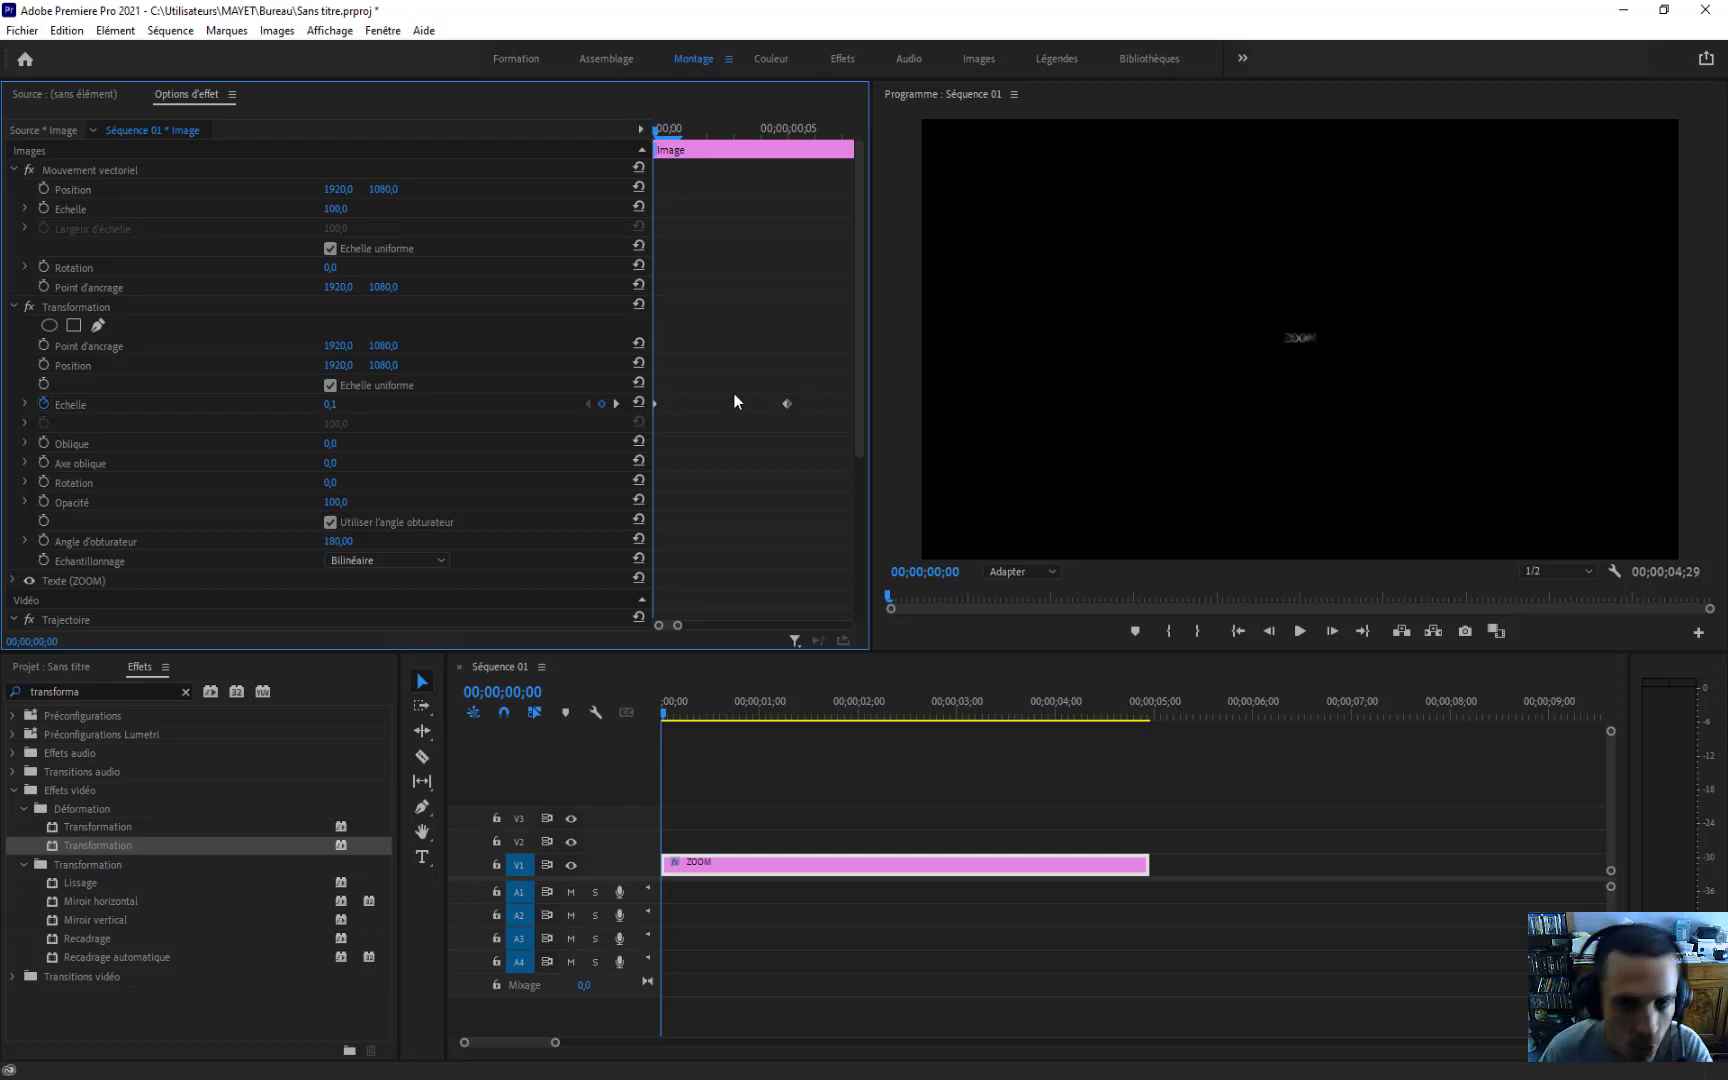
Step: Play the ZOOM title animation several times from the start to check the motion-blurred scale-up
{"action": "left_click_drag", "start_coordinate": [672, 132], "coordinate": [630, 147]}
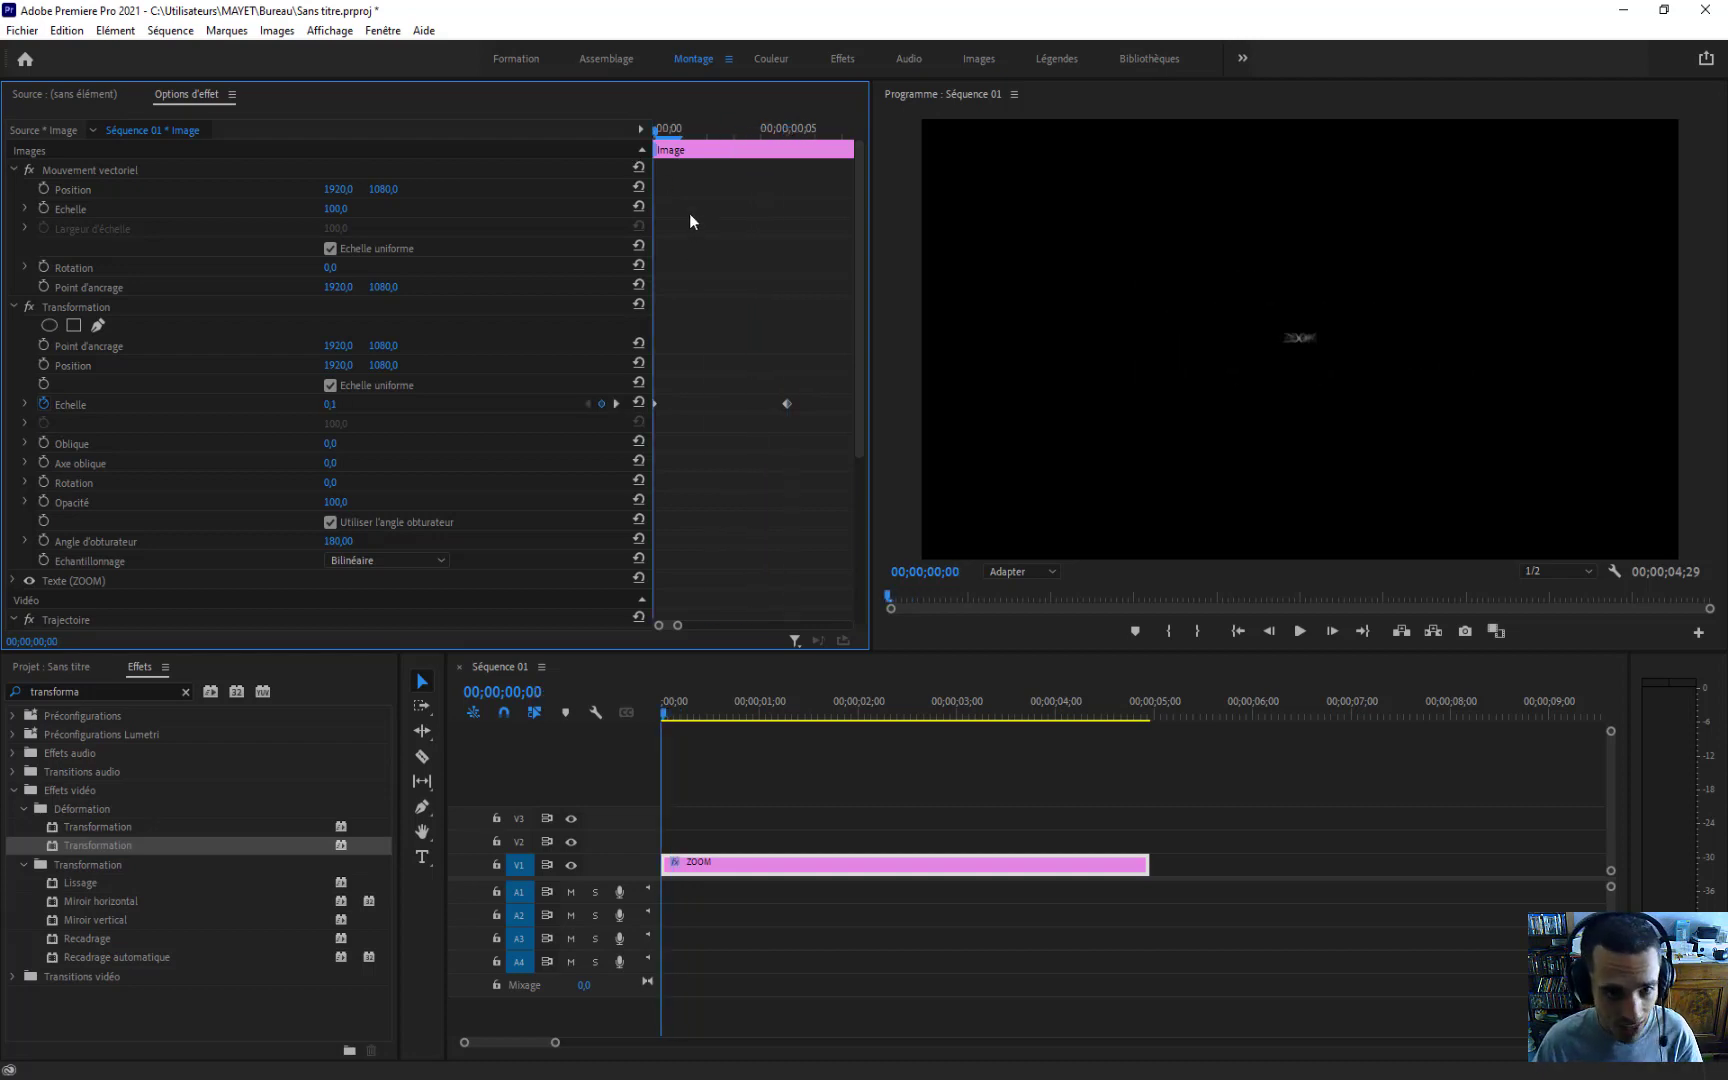
{"action": "key", "text": "space"}
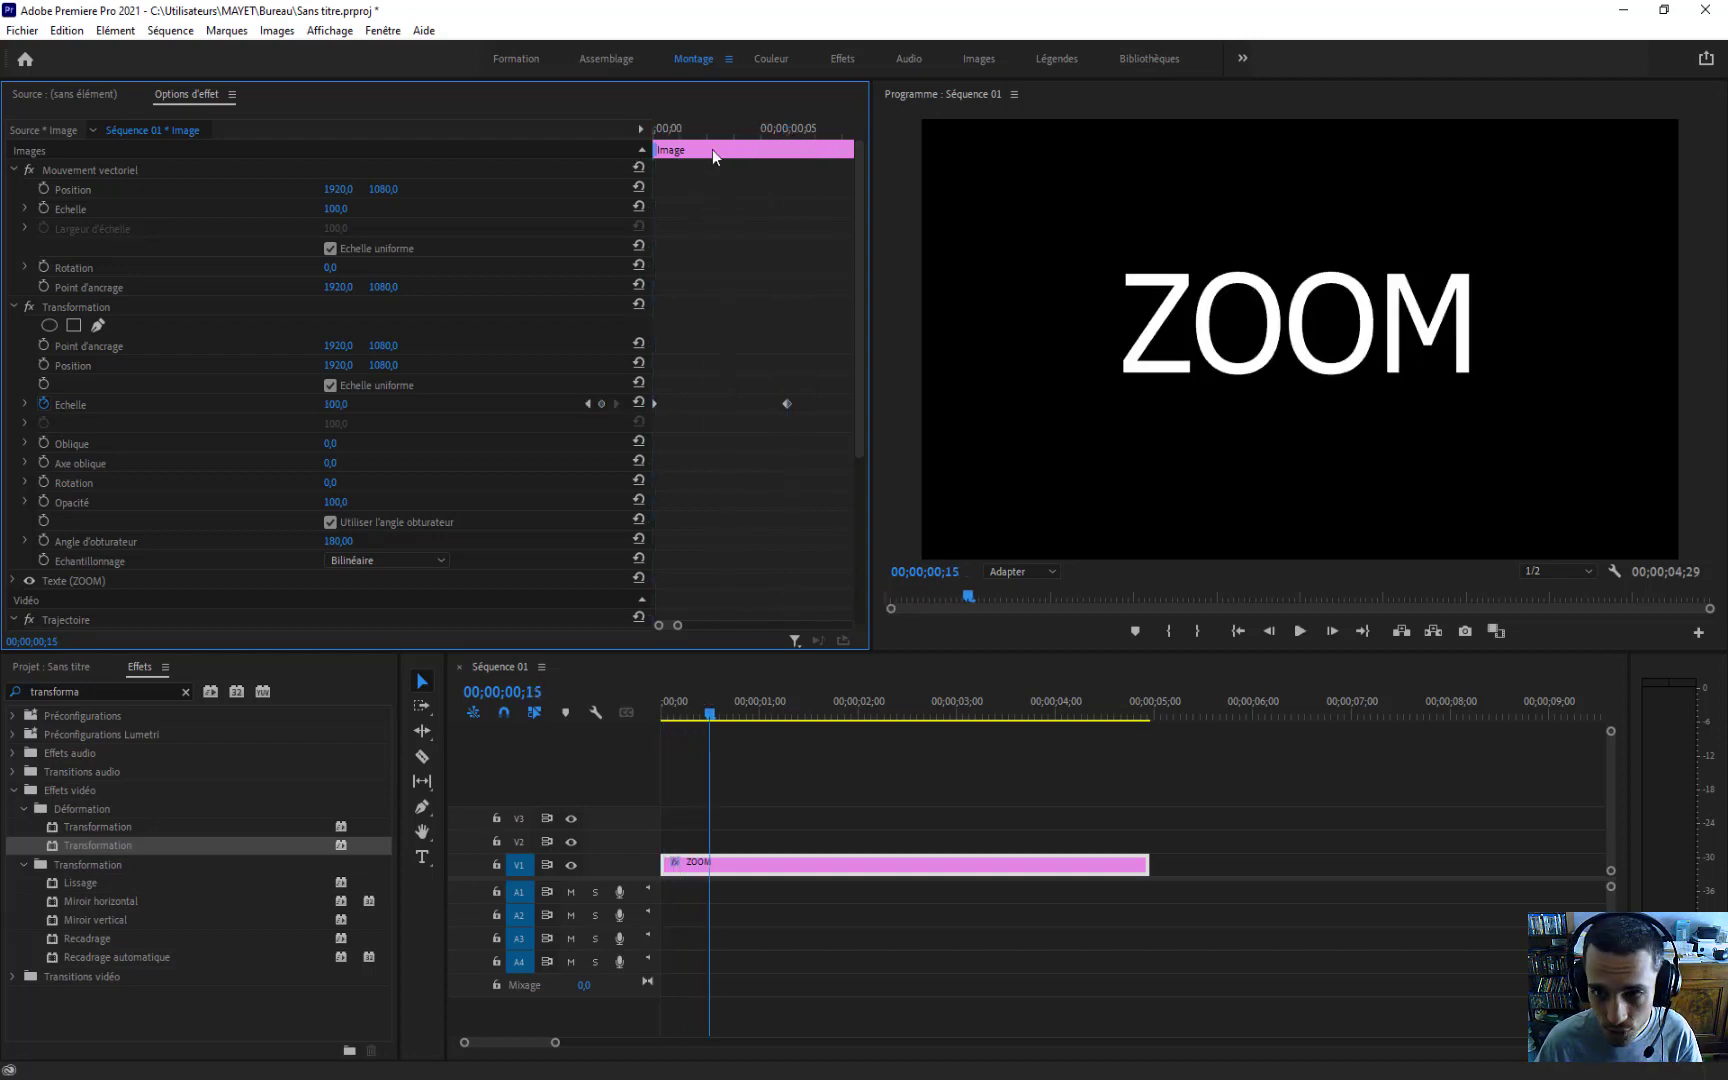
{"action": "left_click_drag", "start_coordinate": [711, 134], "coordinate": [624, 134]}
{"action": "key", "text": "space"}
{"action": "key", "text": "space"}
{"action": "key", "text": "space"}
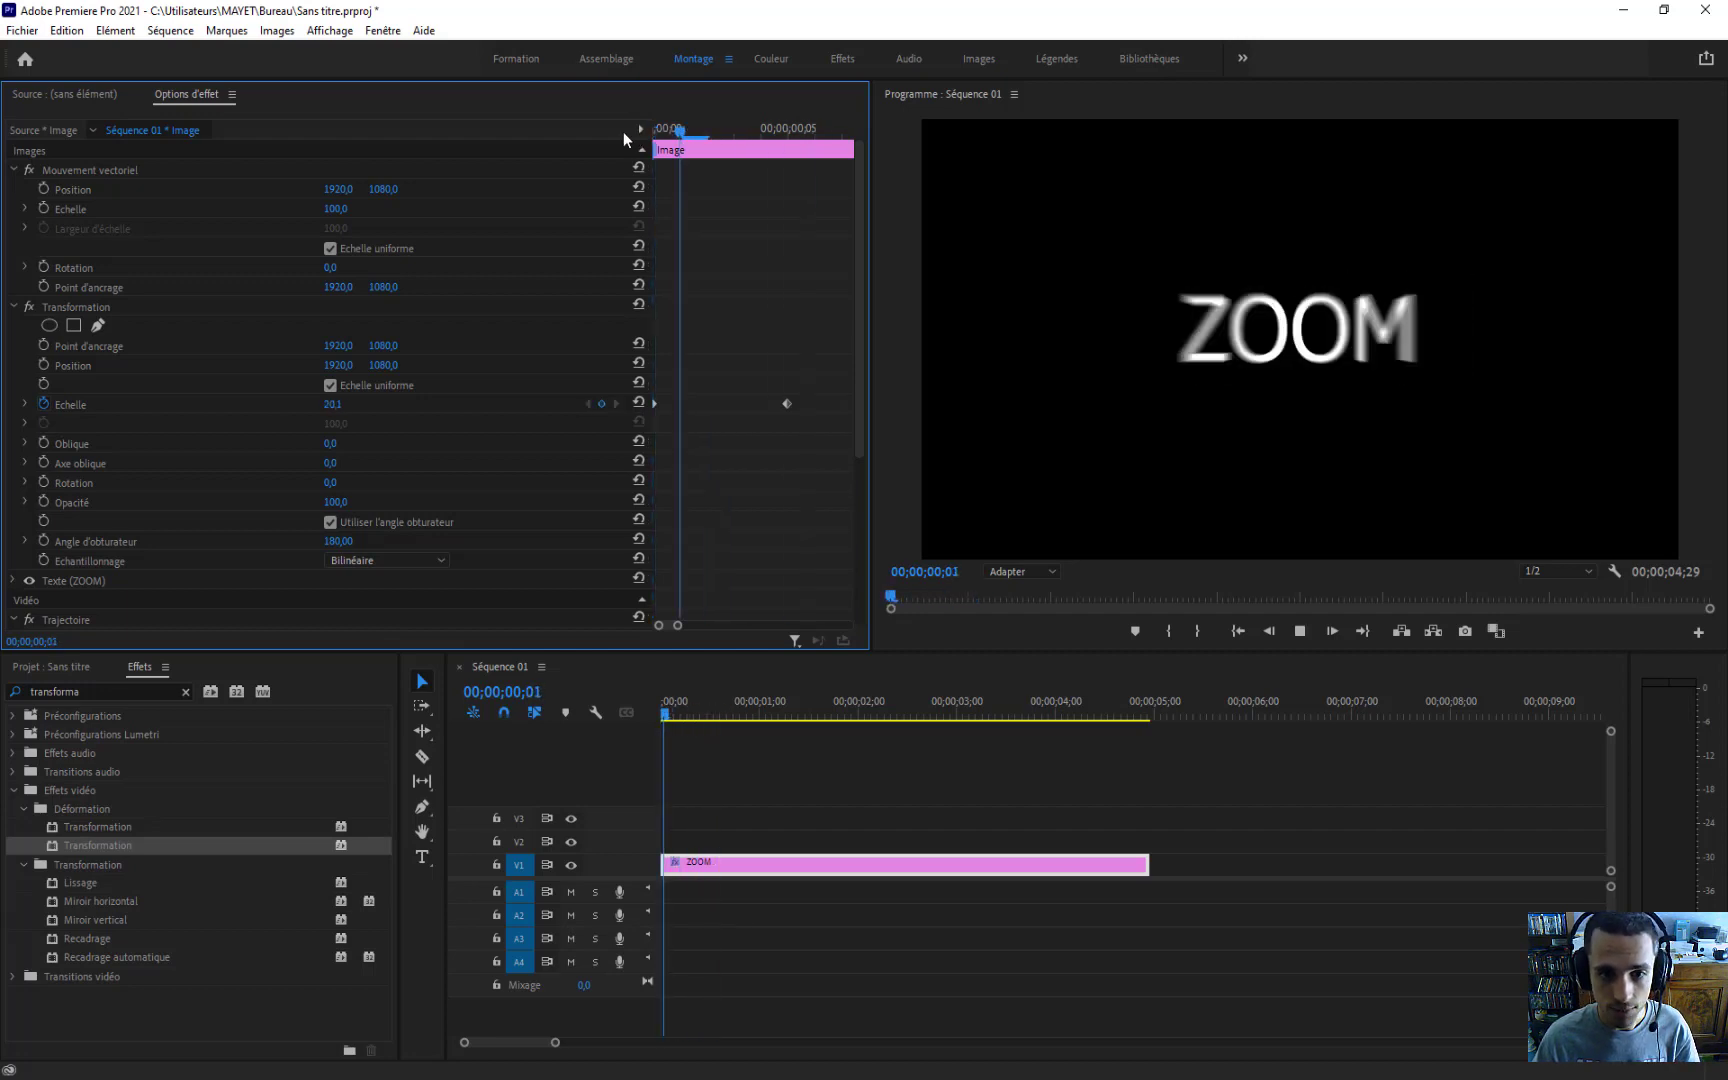
{"action": "left_click_drag", "start_coordinate": [738, 134], "coordinate": [655, 131]}
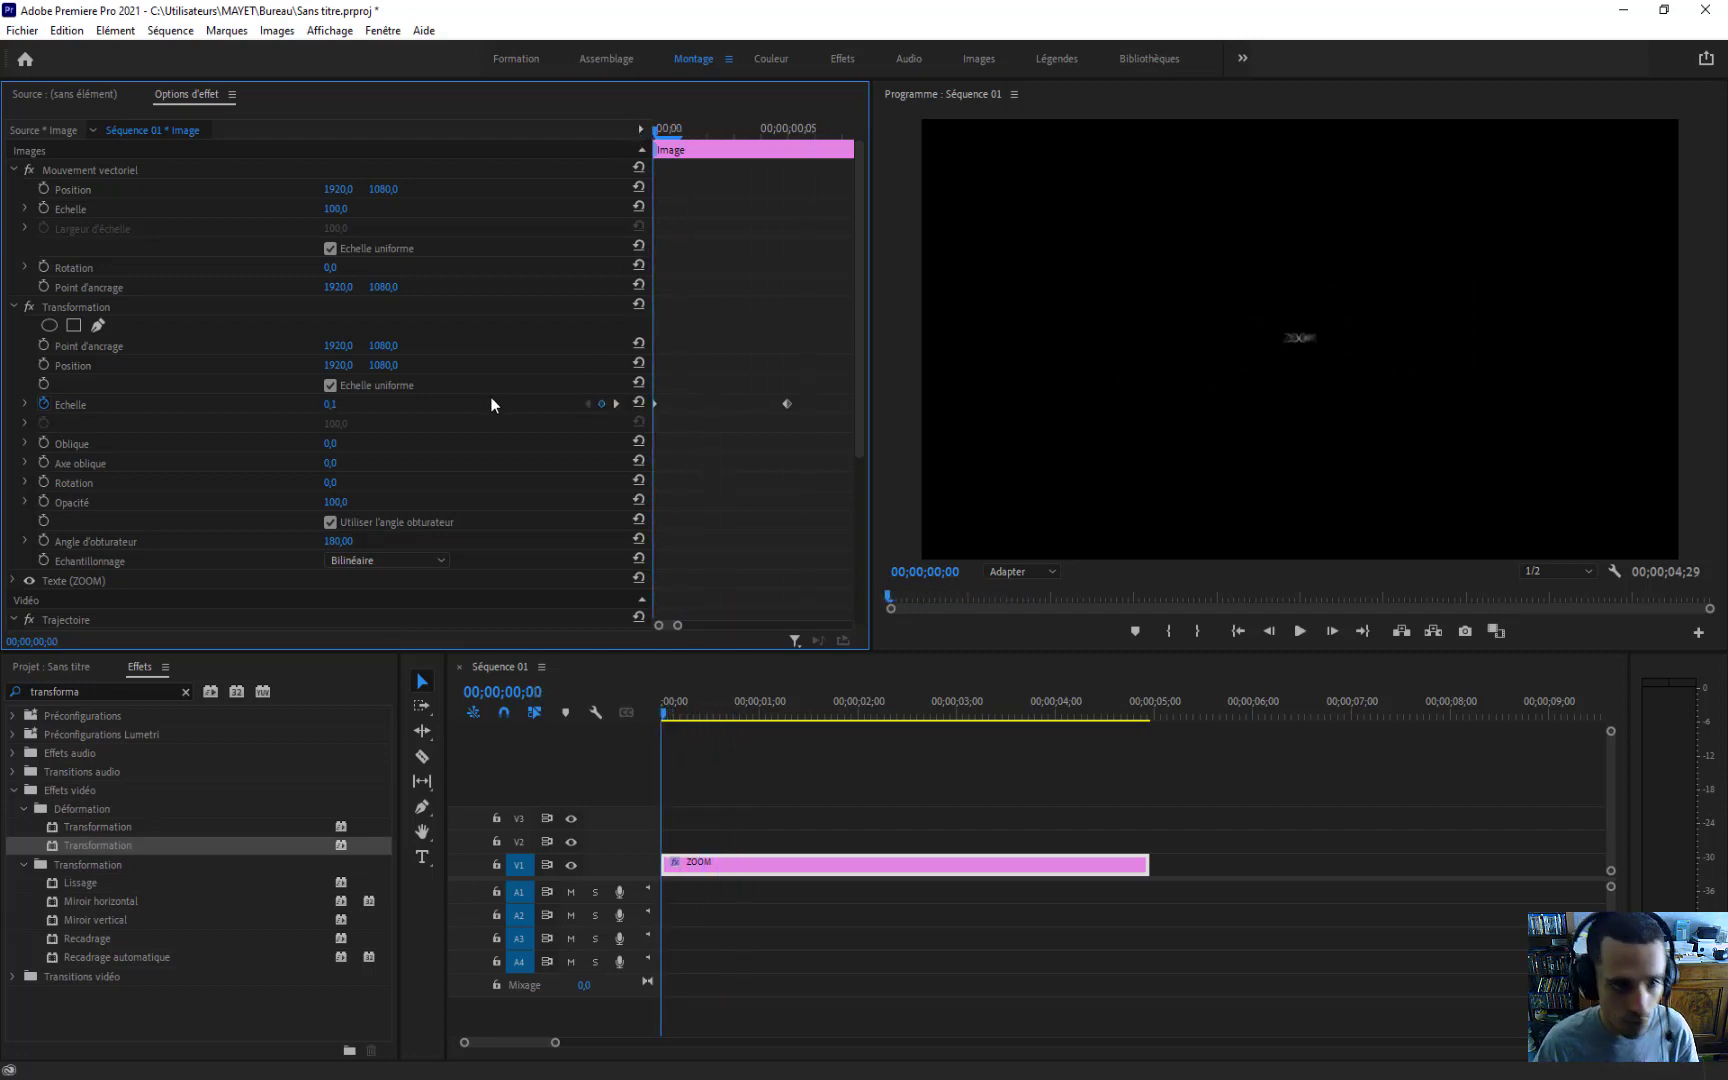
{"action": "key", "text": "space"}
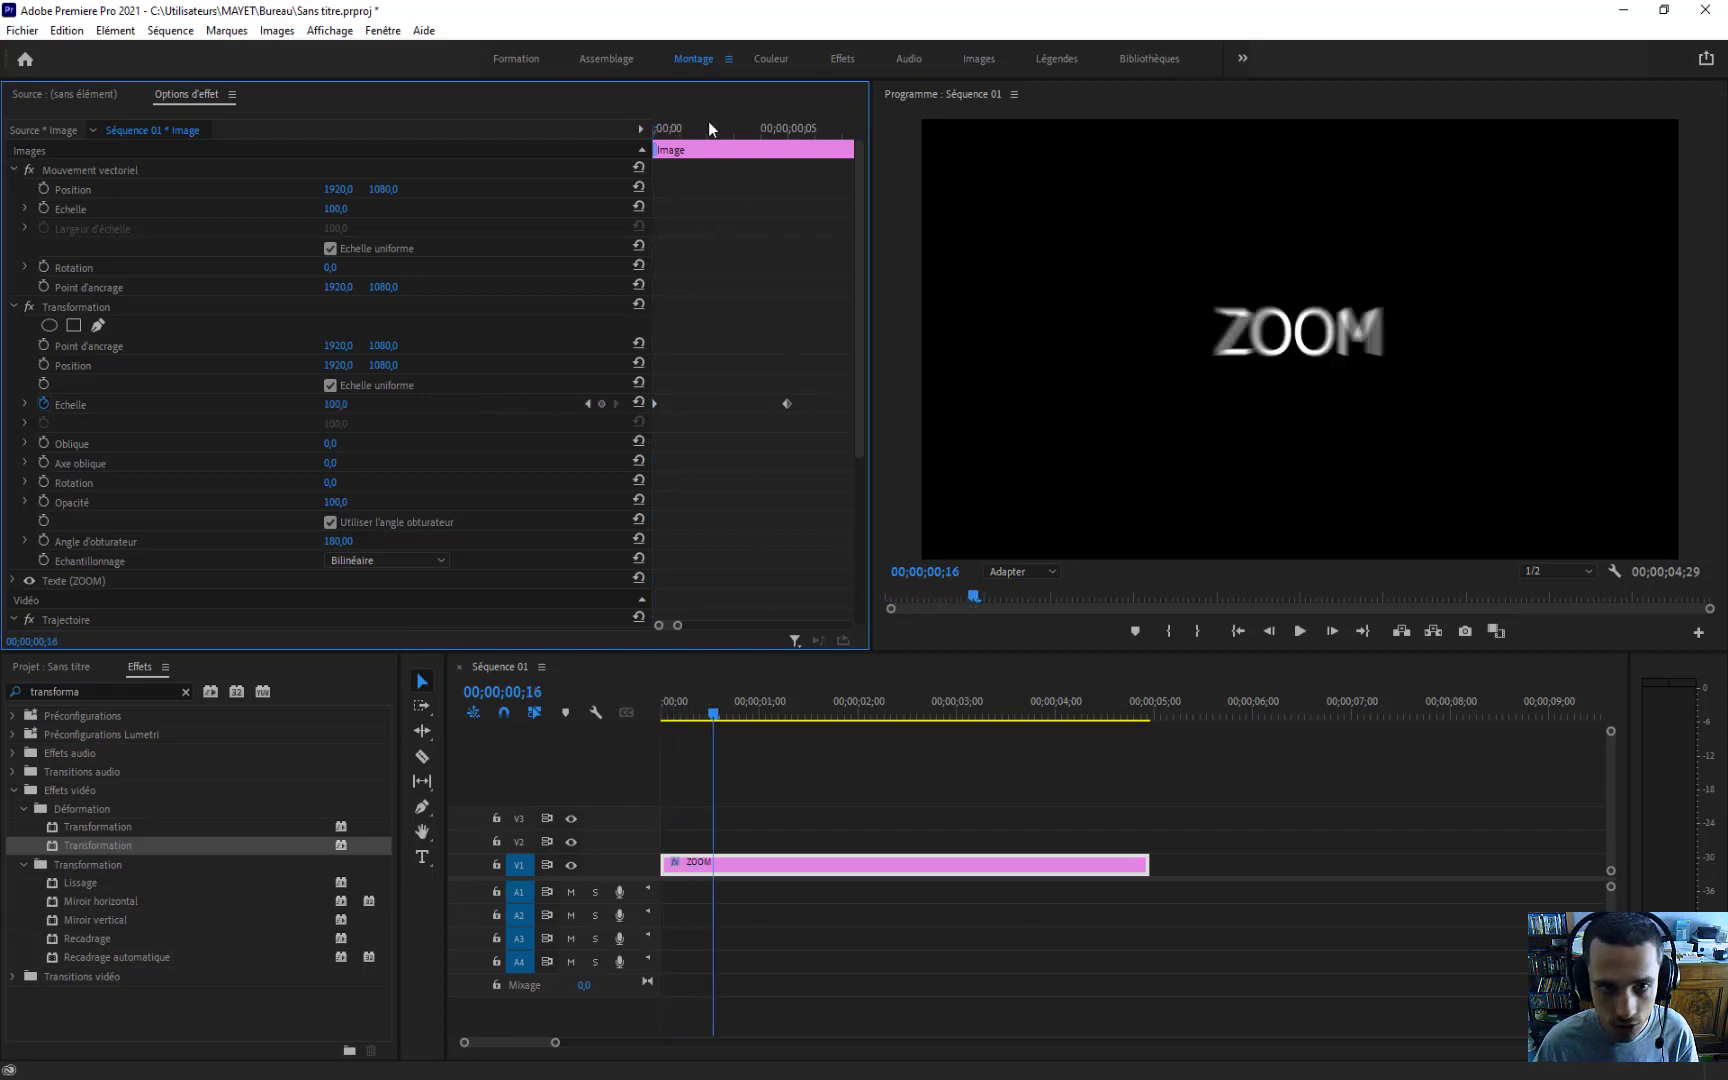
Step: Move the ending Echelle keyframe out to about frame 11 and play the zoom from the start
{"action": "left_click_drag", "start_coordinate": [707, 122], "coordinate": [614, 127]}
{"action": "left_click_drag", "start_coordinate": [787, 403], "coordinate": [782, 404]}
{"action": "left_click_drag", "start_coordinate": [679, 627], "coordinate": [736, 627]}
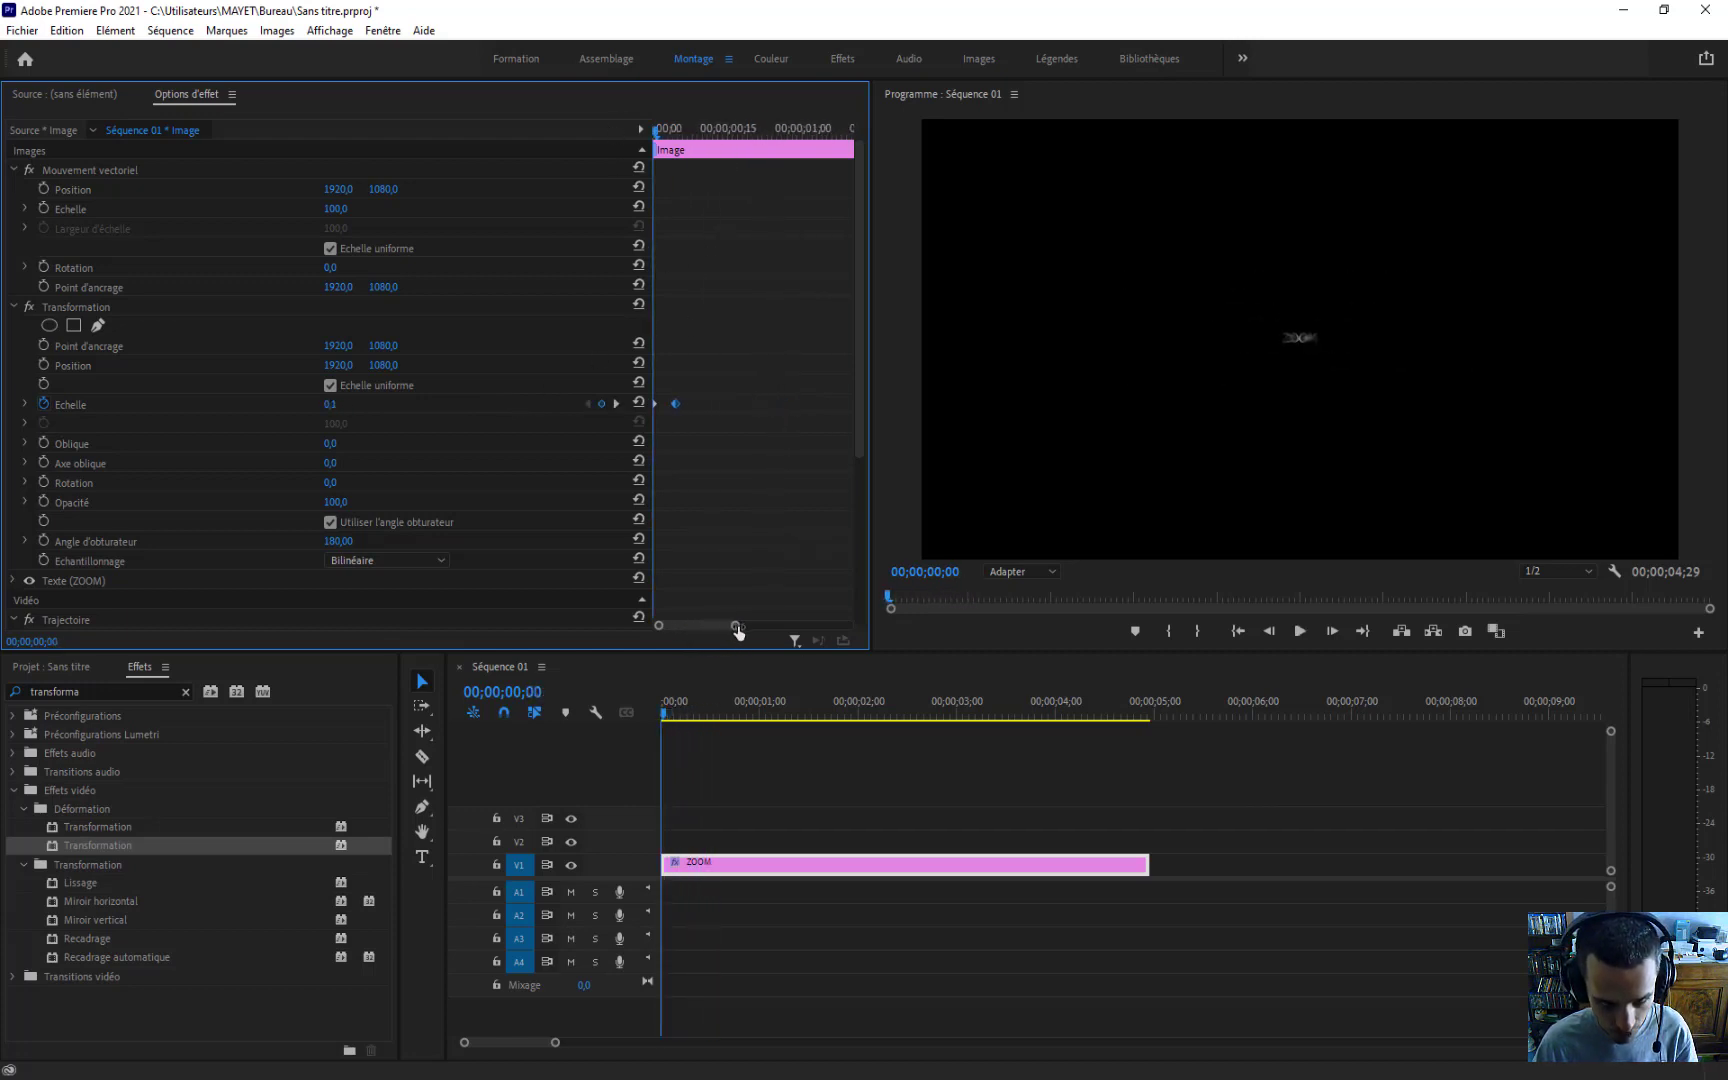
{"action": "left_click_drag", "start_coordinate": [688, 405], "coordinate": [706, 406]}
{"action": "key", "text": "space"}
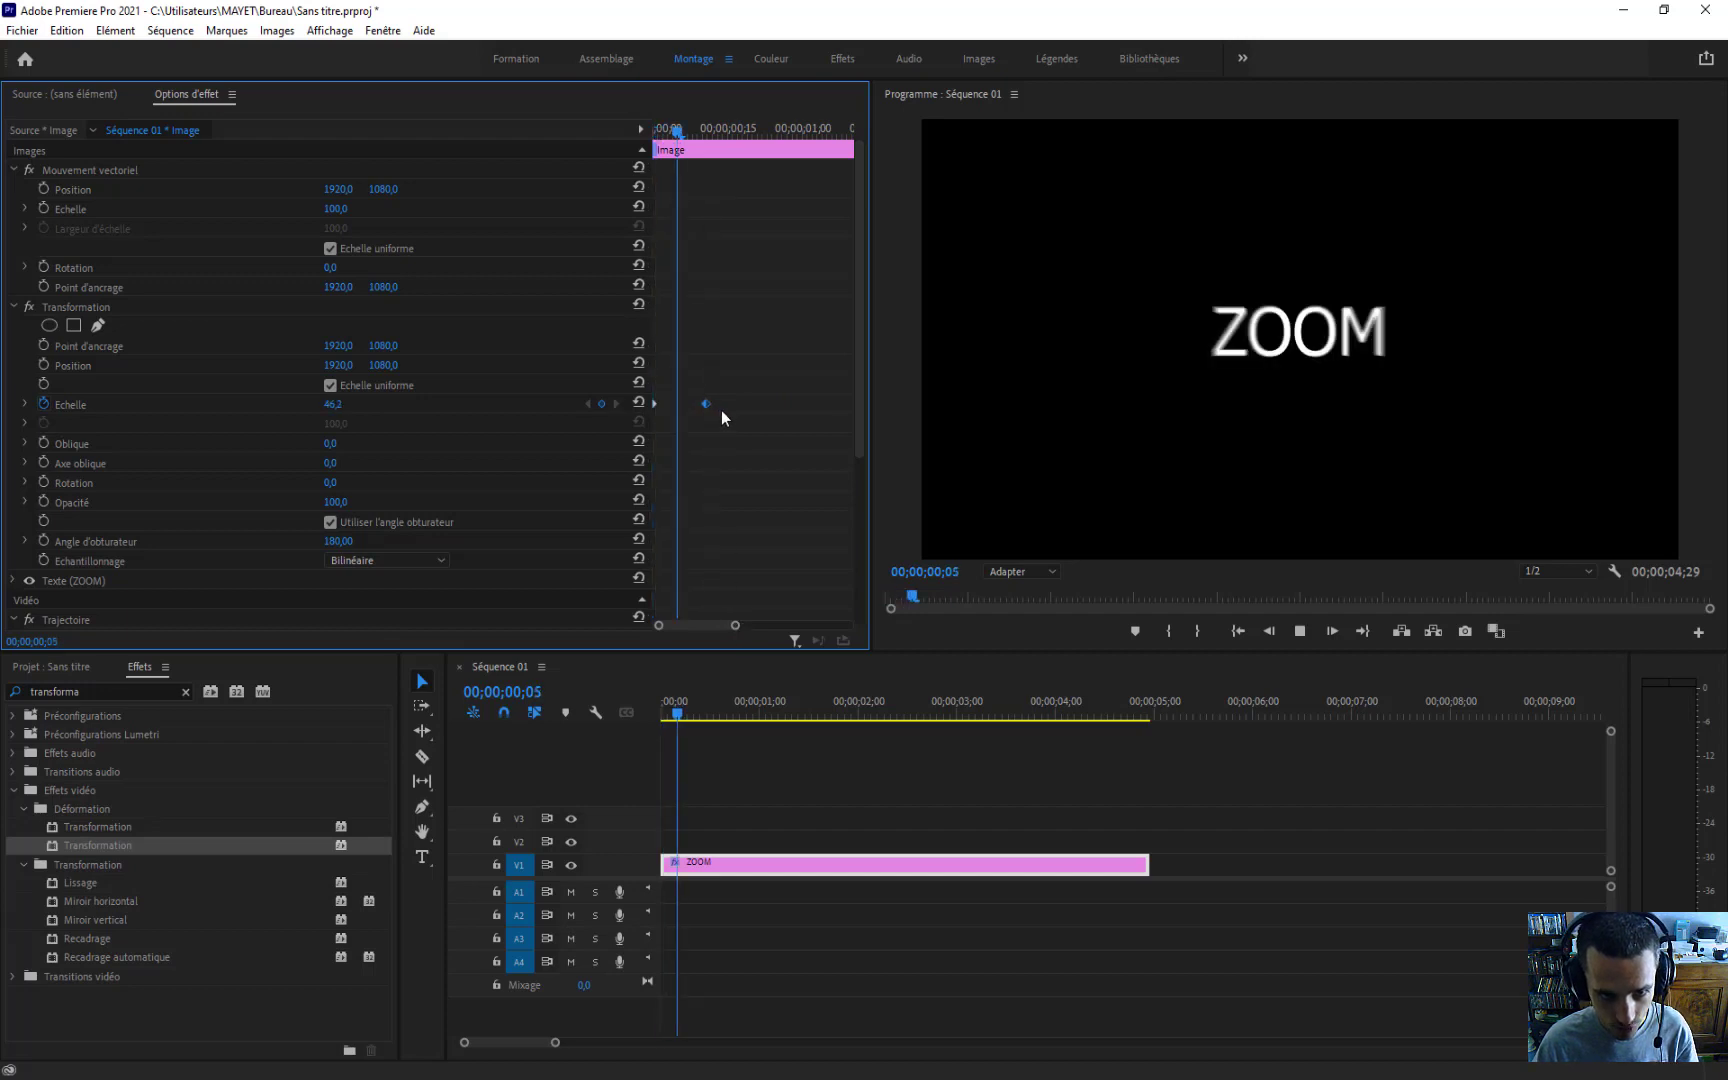
{"action": "key", "text": "space"}
{"action": "left_click_drag", "start_coordinate": [700, 131], "coordinate": [640, 138]}
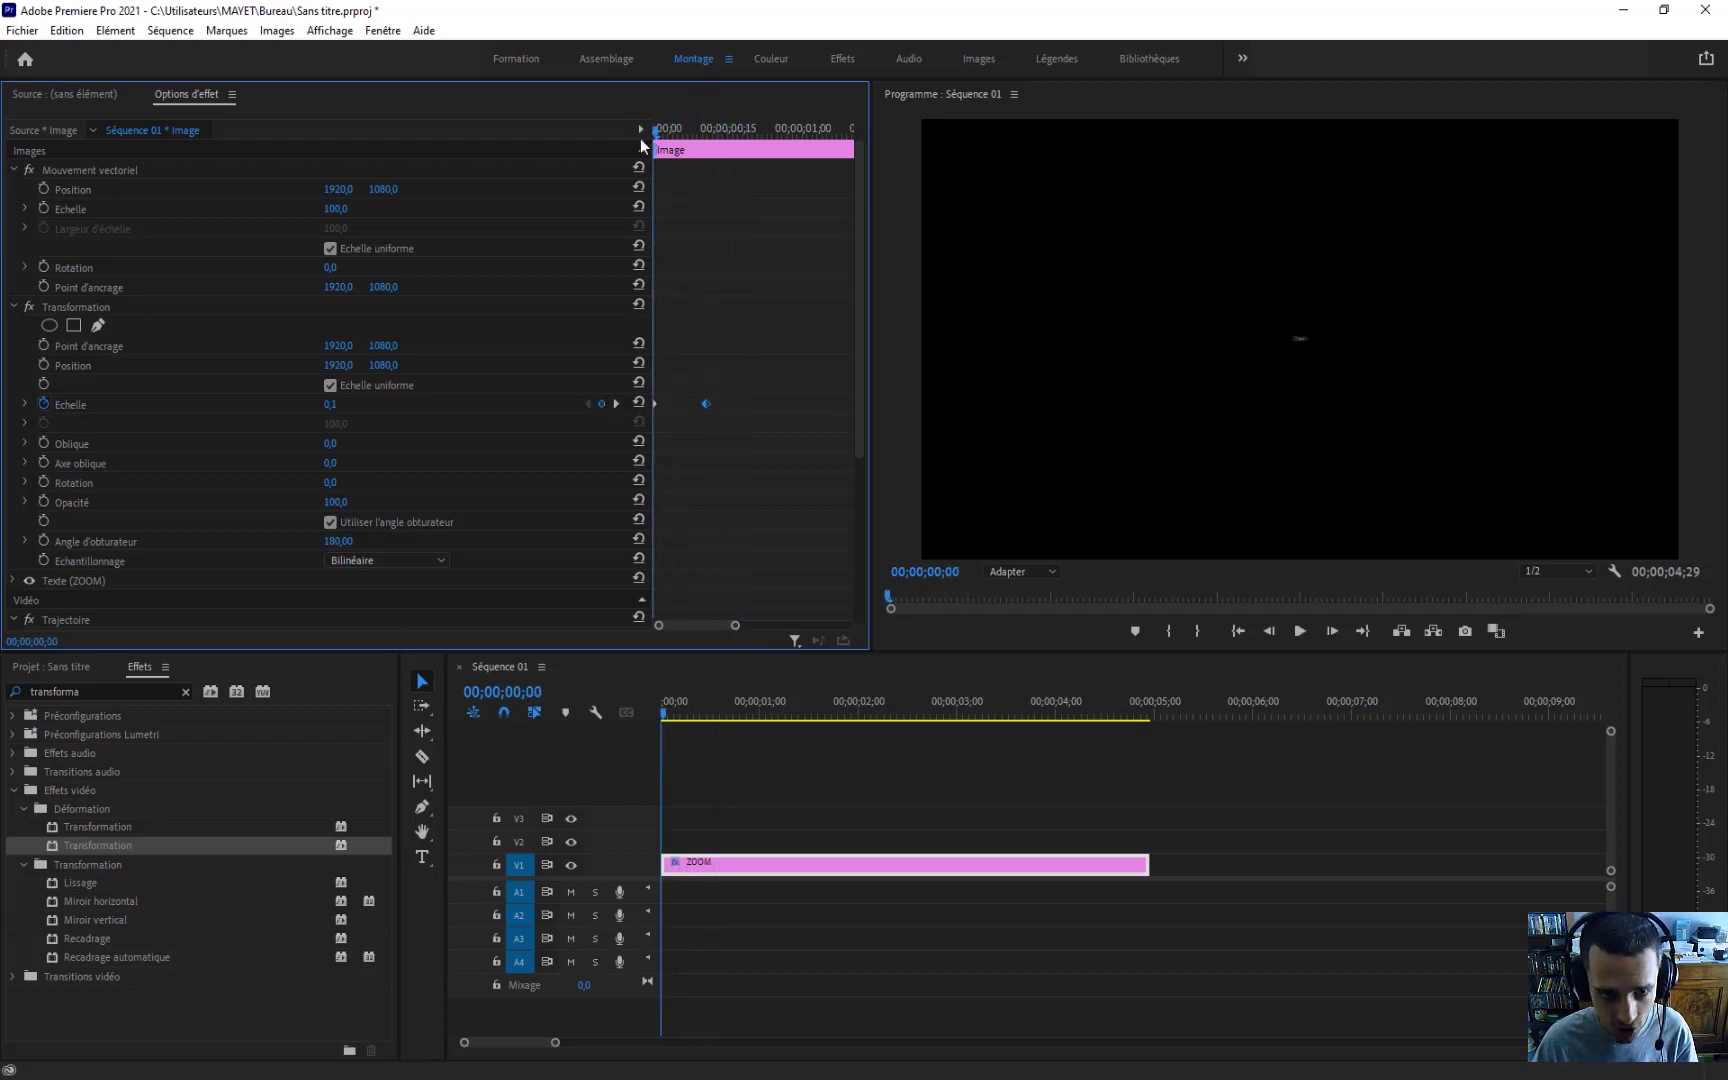
{"action": "key", "text": "space"}
{"action": "key", "text": "space"}
Step: Move the ending Echelle keyframe back to about frame 4 and play the zoom twice from the start
{"action": "left_click_drag", "start_coordinate": [706, 405], "coordinate": [674, 406]}
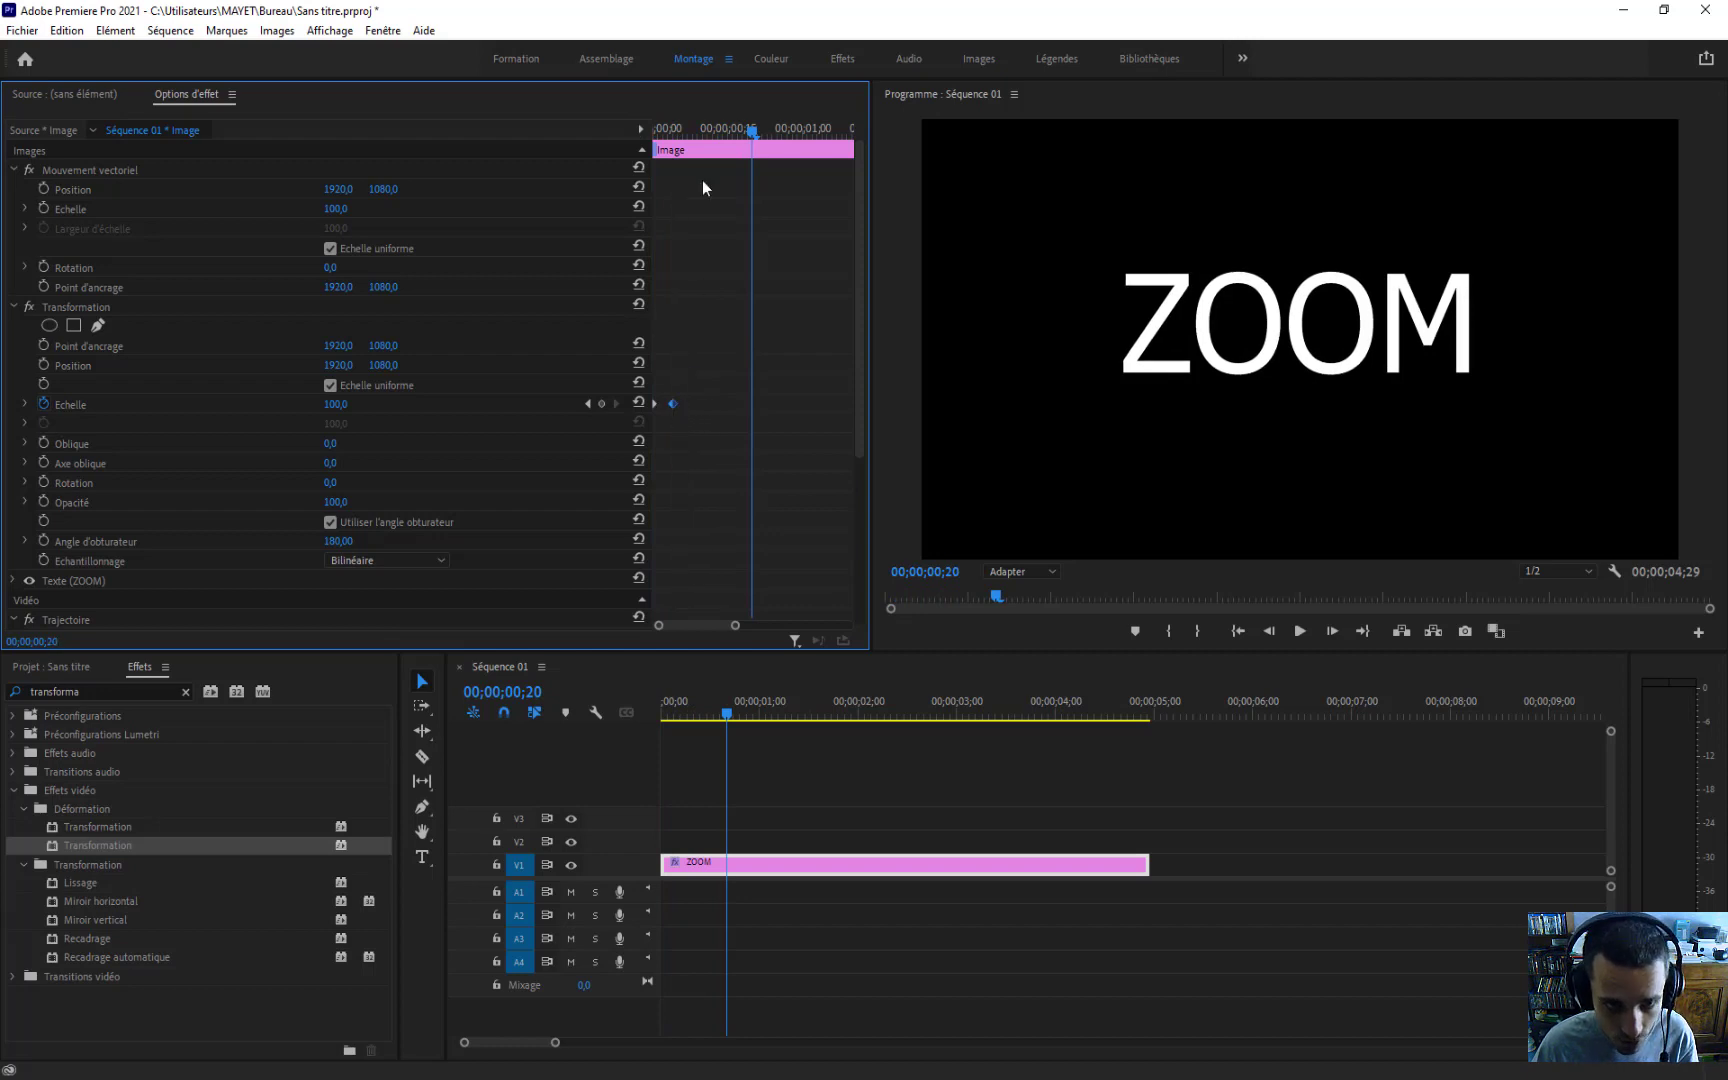
{"action": "left_click_drag", "start_coordinate": [680, 138], "coordinate": [627, 136]}
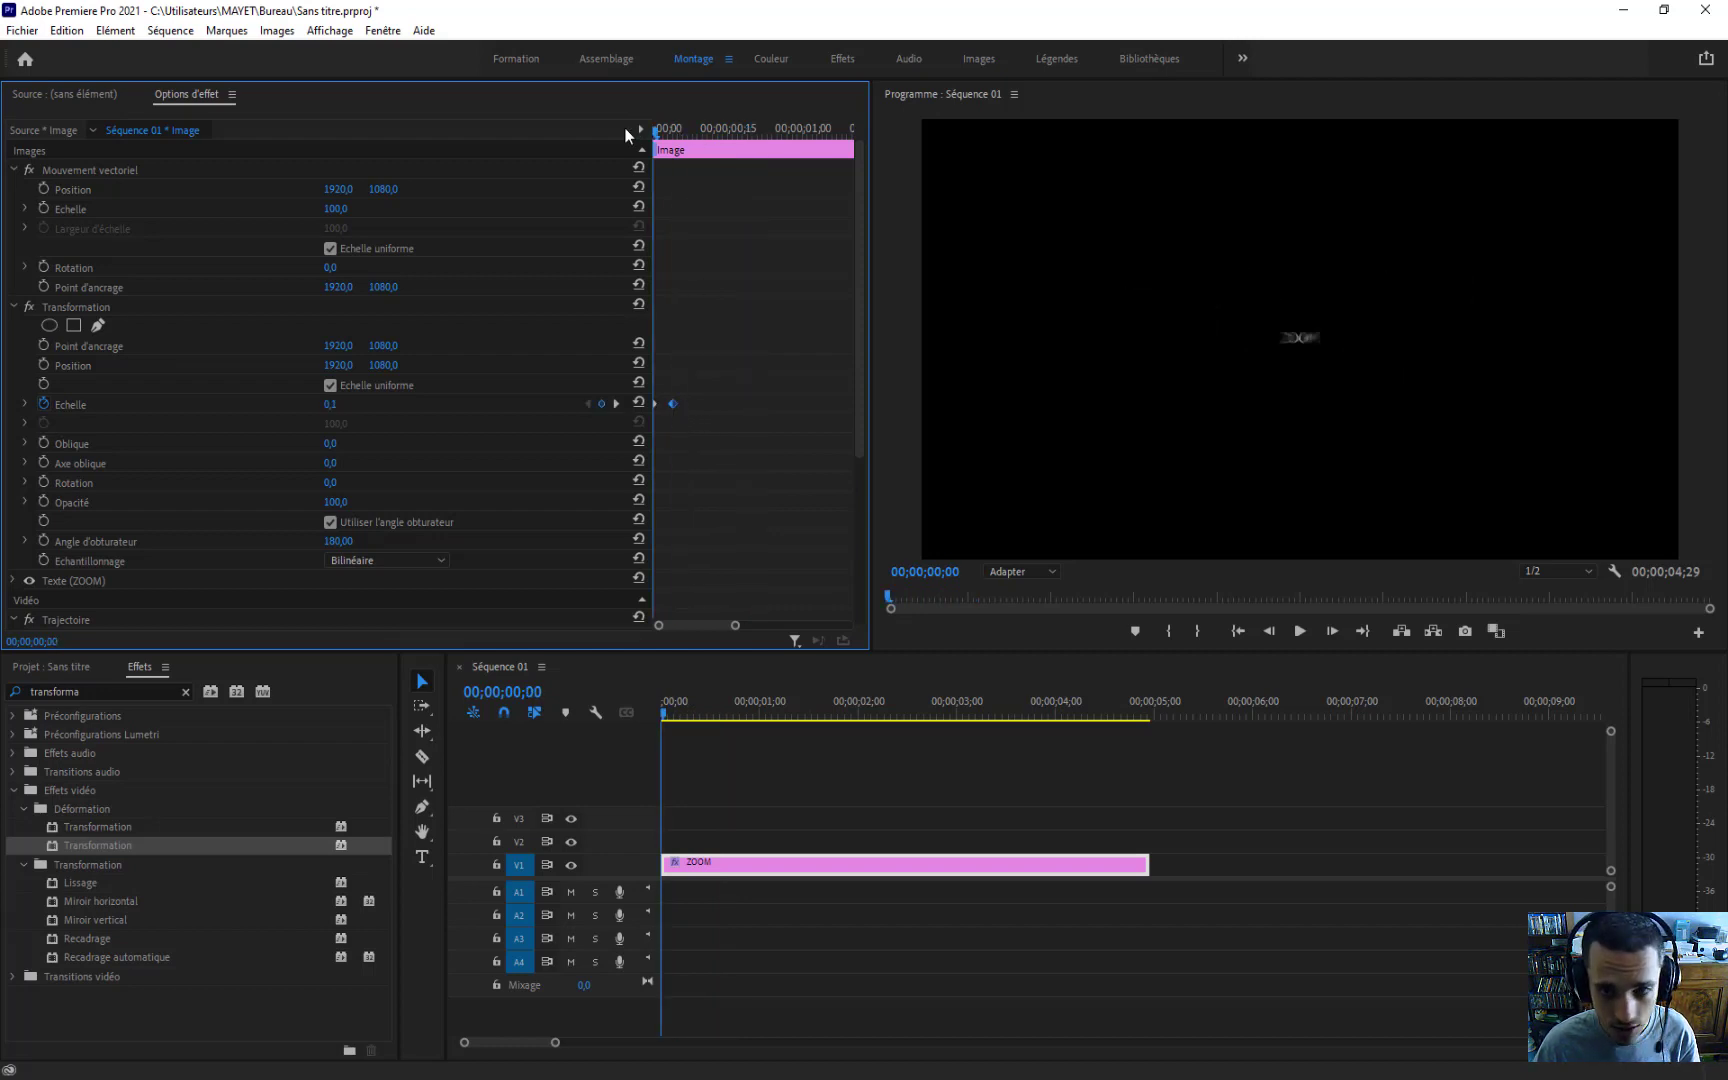
{"action": "key", "text": "space"}
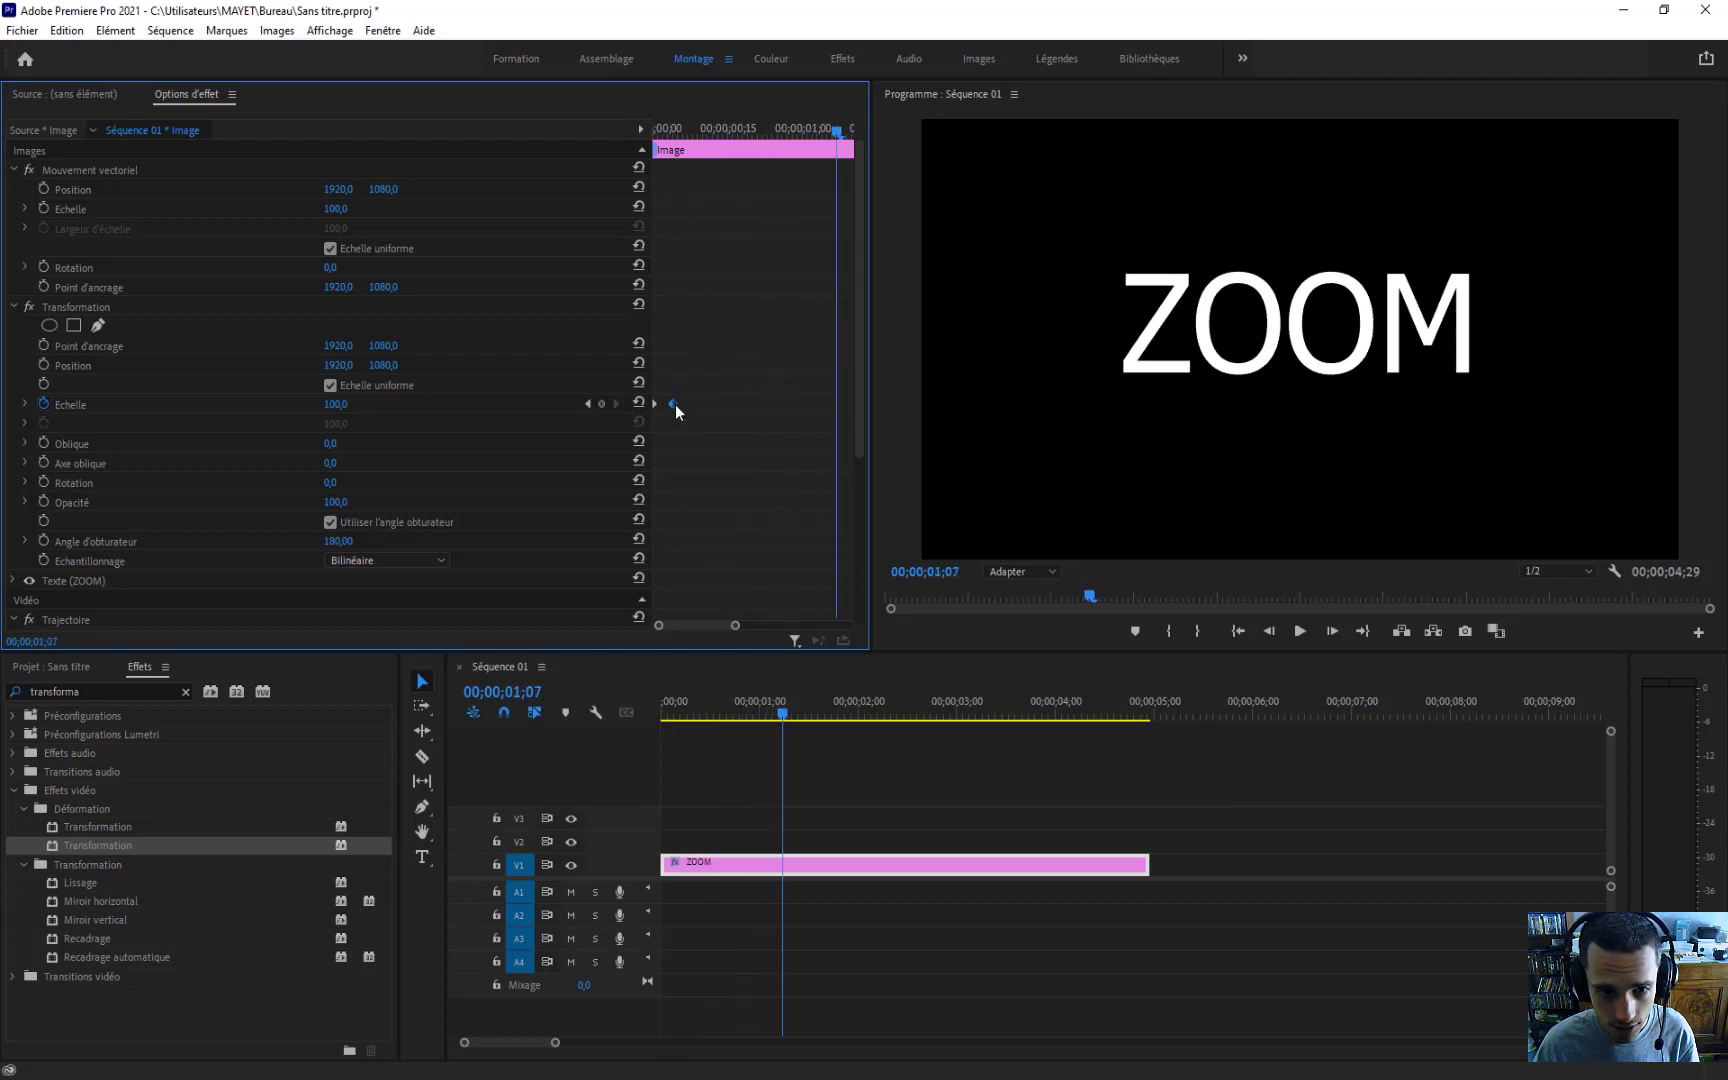
{"action": "left_click_drag", "start_coordinate": [680, 123], "coordinate": [634, 130]}
{"action": "key", "text": "space"}
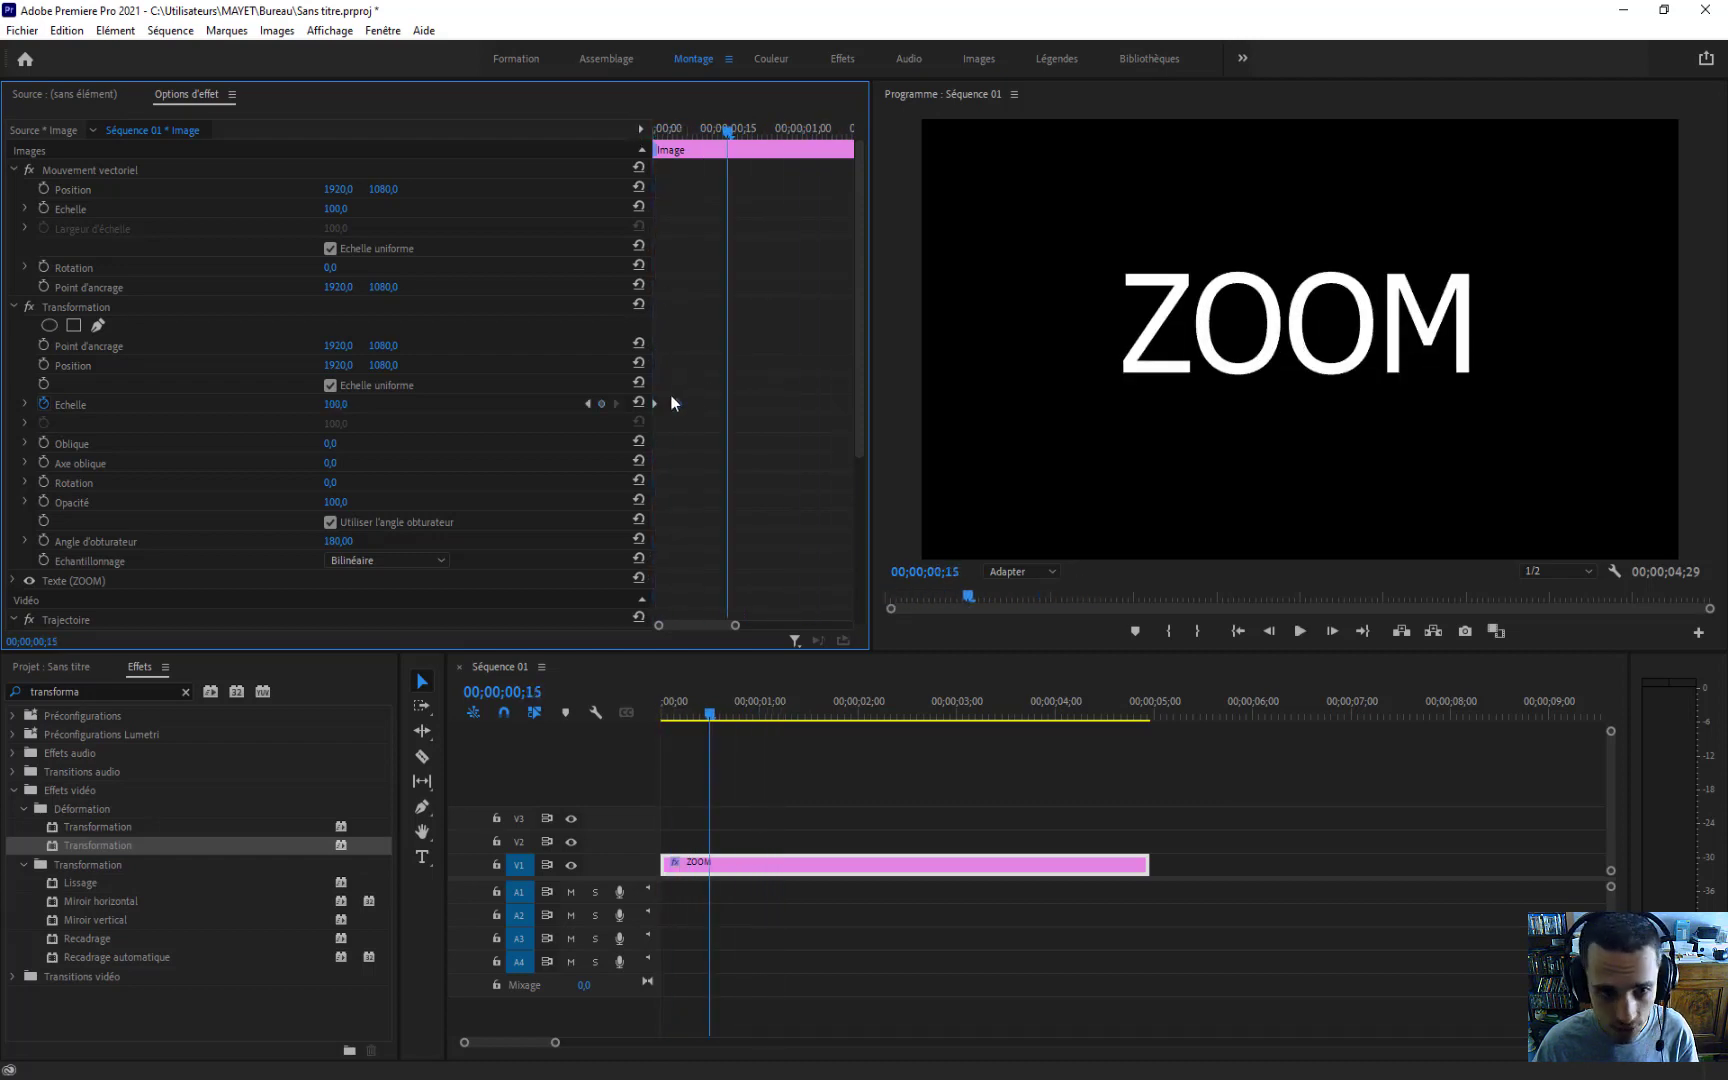
Step: Move the ending Echelle keyframe to about frame 2 and play the zoom from the start
{"action": "left_click_drag", "start_coordinate": [678, 406], "coordinate": [663, 405]}
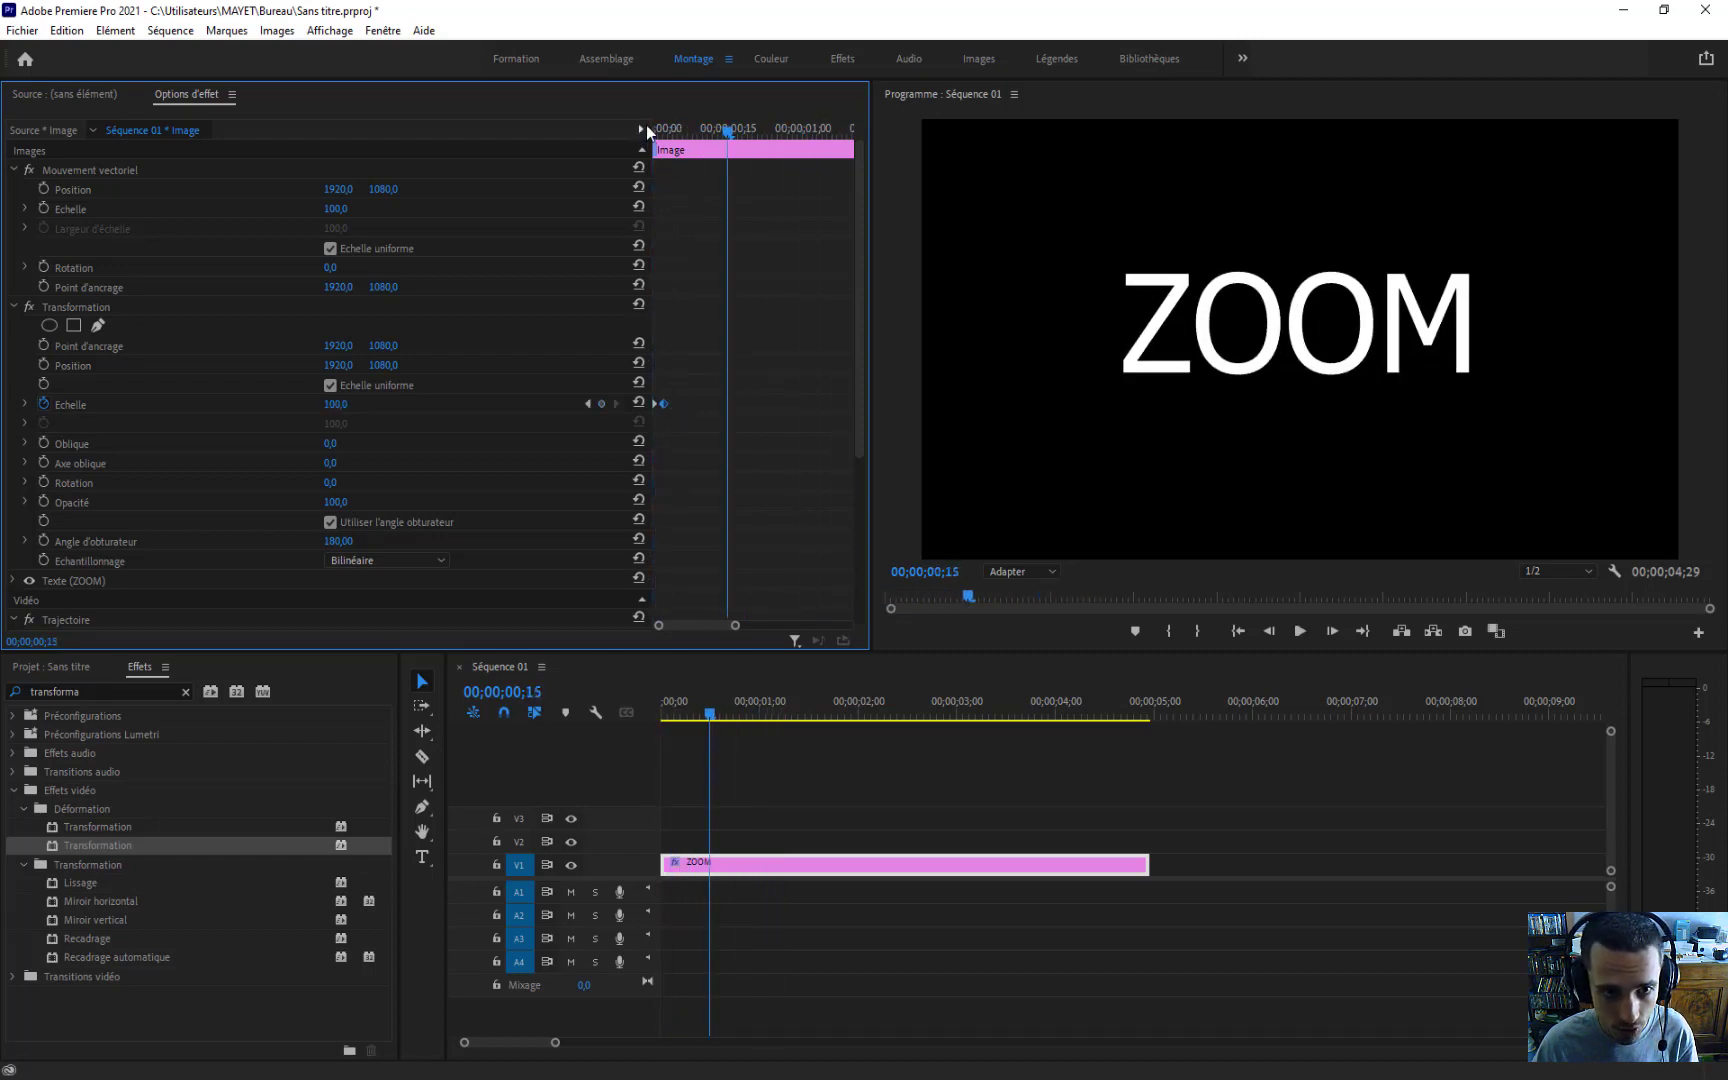
{"action": "left_click_drag", "start_coordinate": [662, 128], "coordinate": [640, 132]}
{"action": "key", "text": "space"}
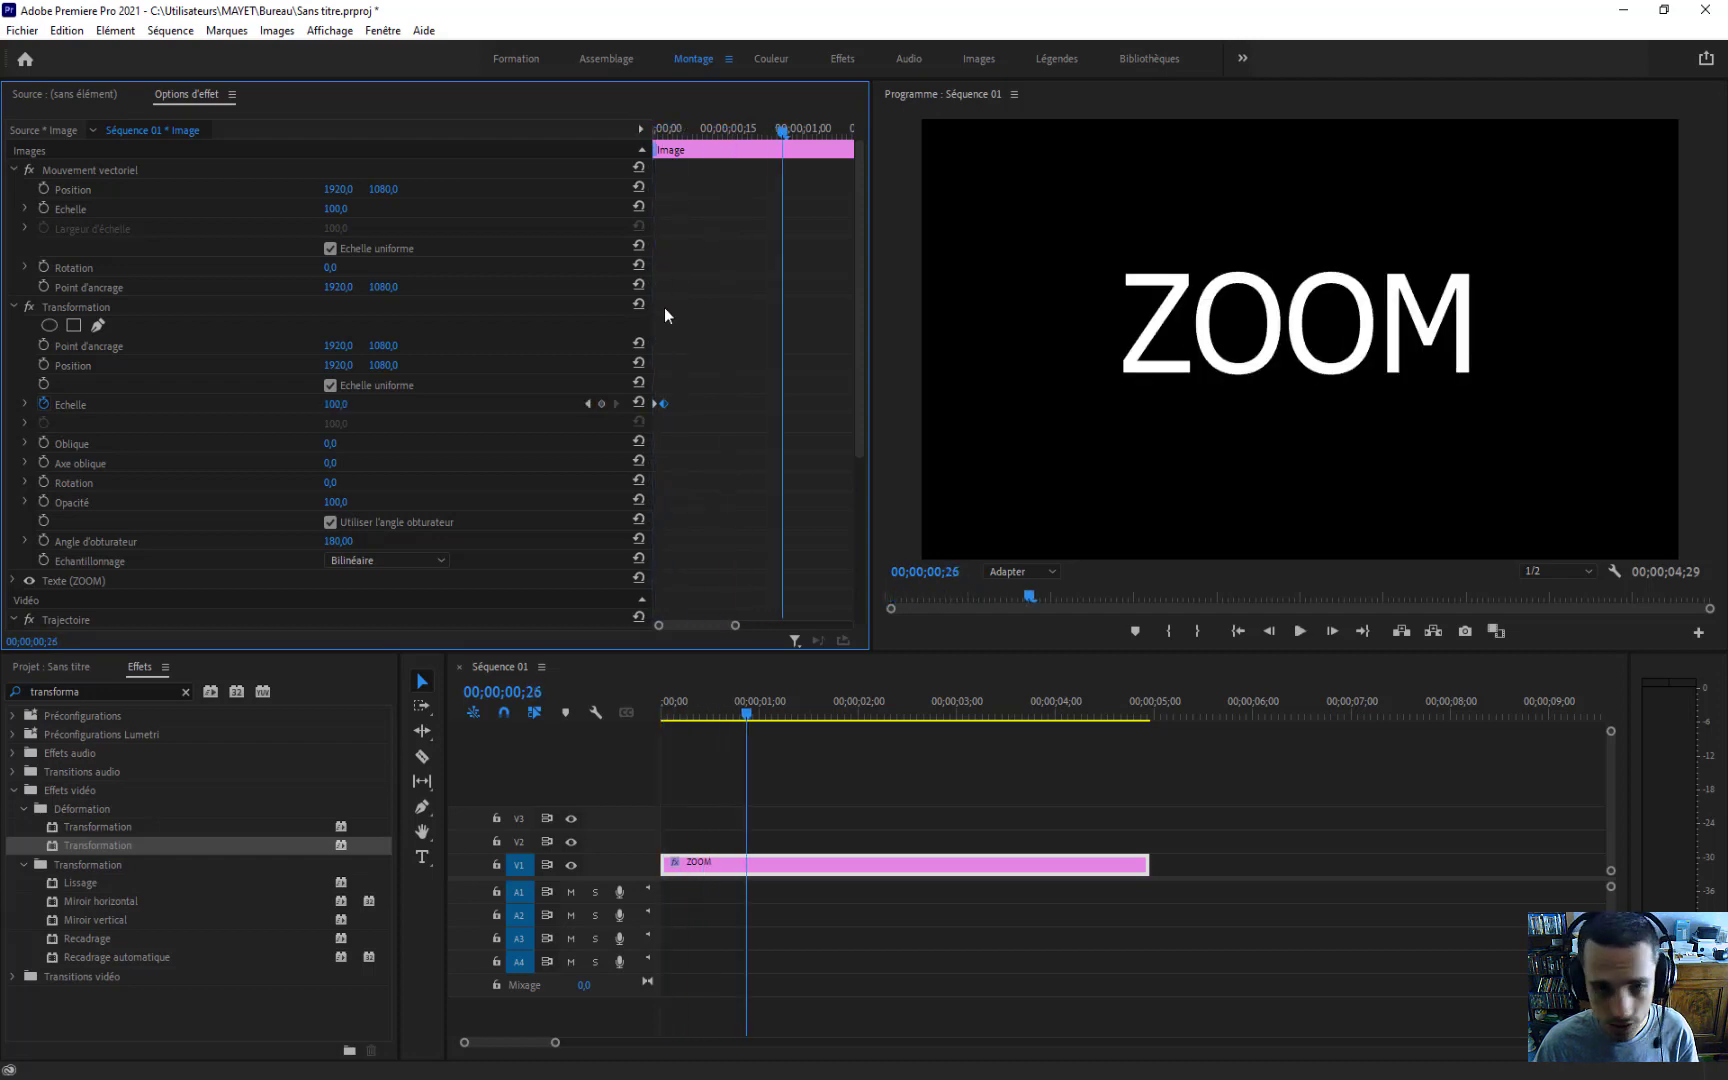
Step: Move the ending Echelle keyframe to about frame 5, play the zoom and return to the start of the clip
{"action": "left_click_drag", "start_coordinate": [667, 404], "coordinate": [680, 405]}
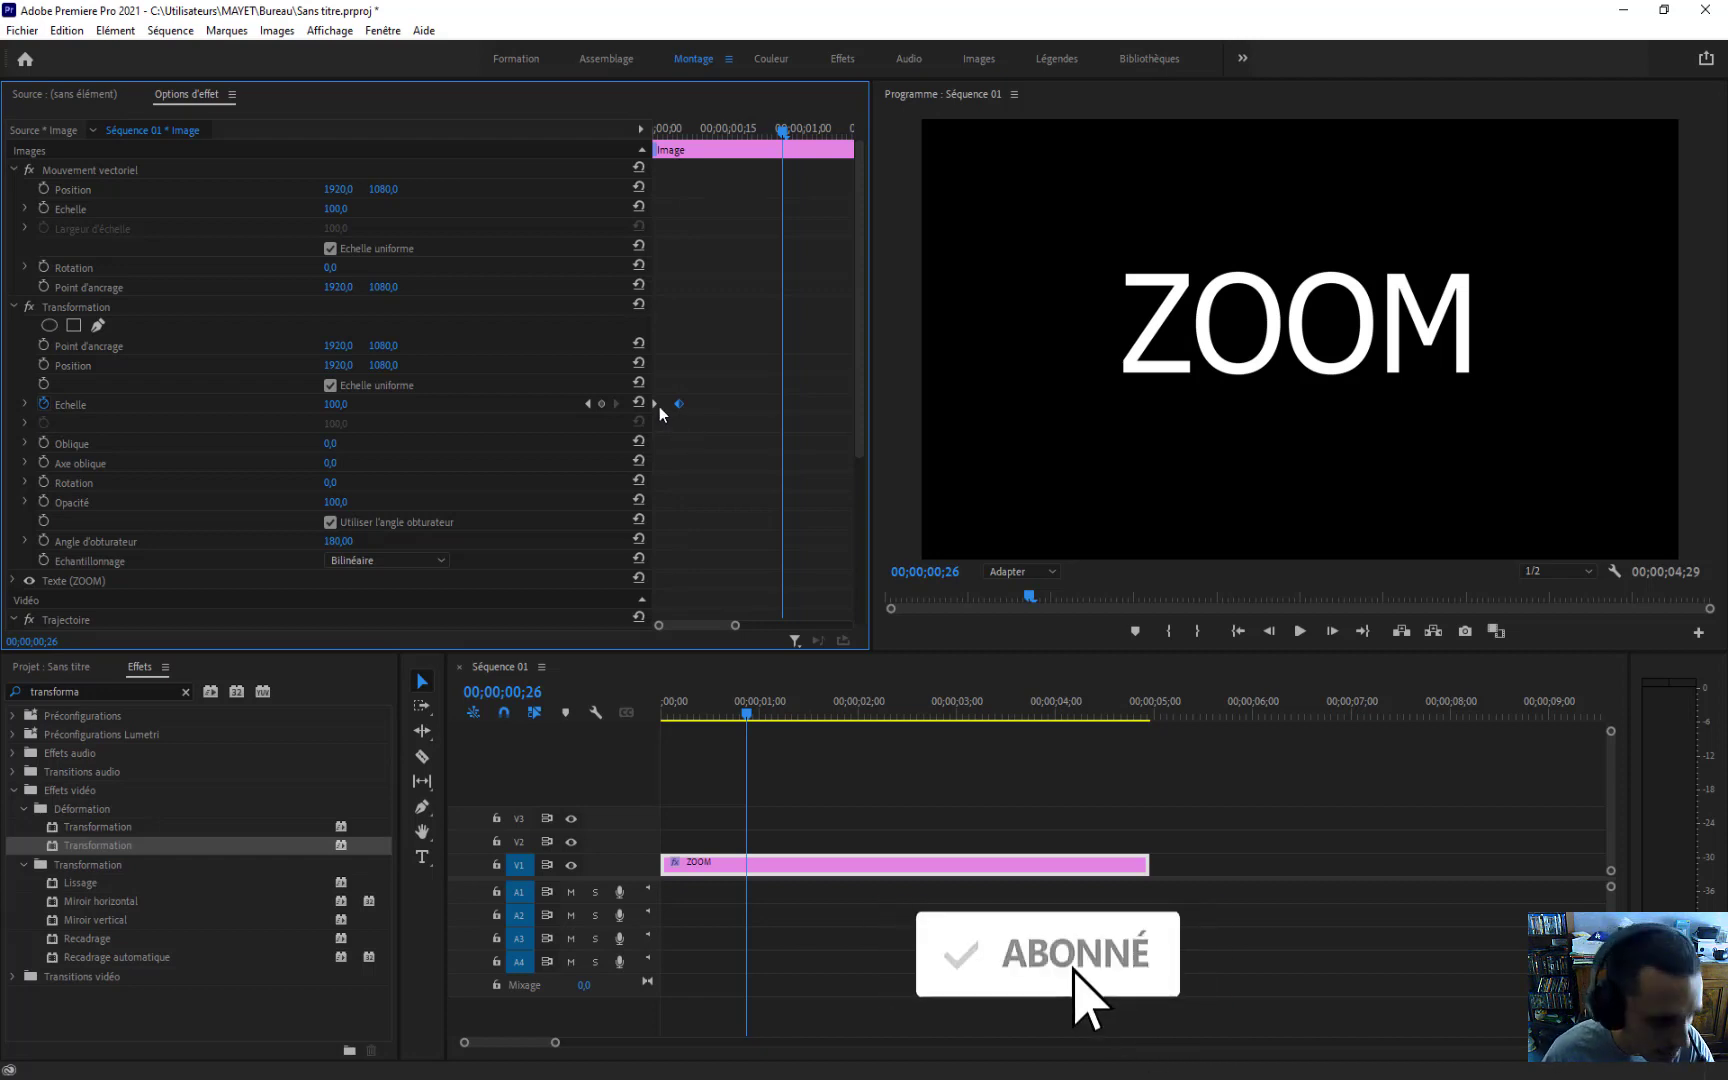
{"action": "left_click_drag", "start_coordinate": [679, 131], "coordinate": [644, 126]}
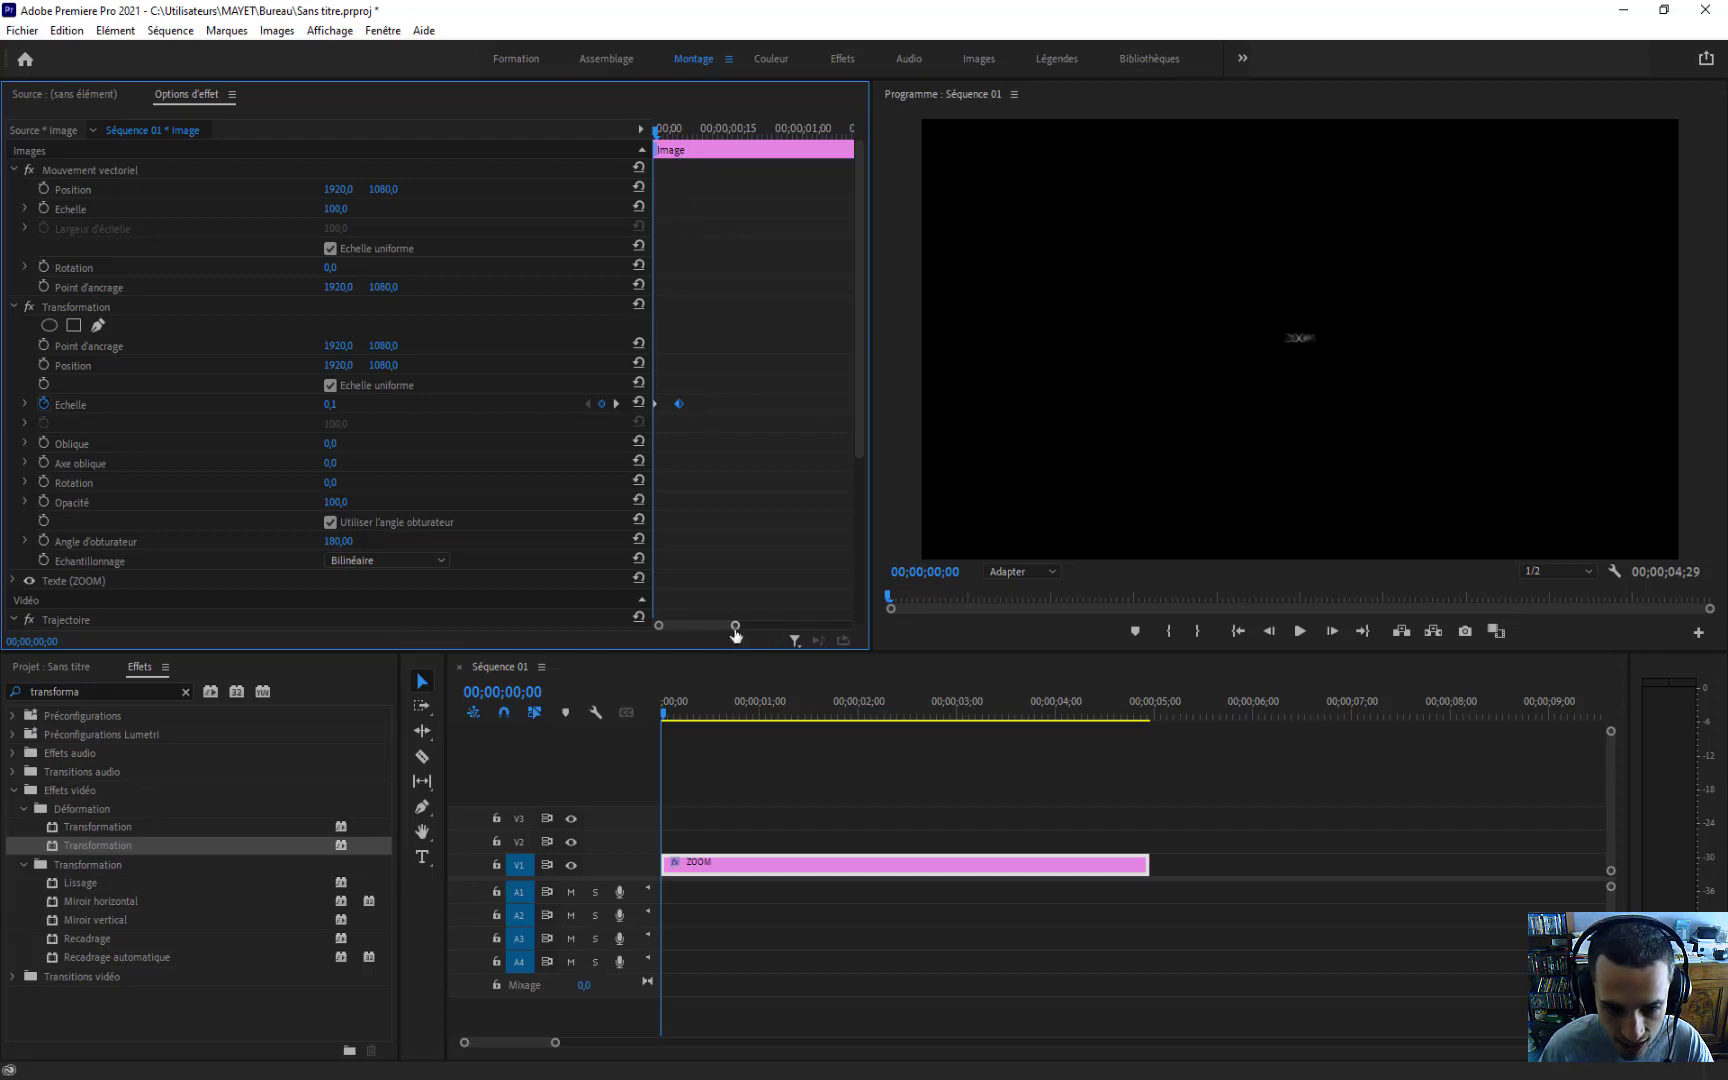
{"action": "left_click_drag", "start_coordinate": [735, 626], "coordinate": [711, 635]}
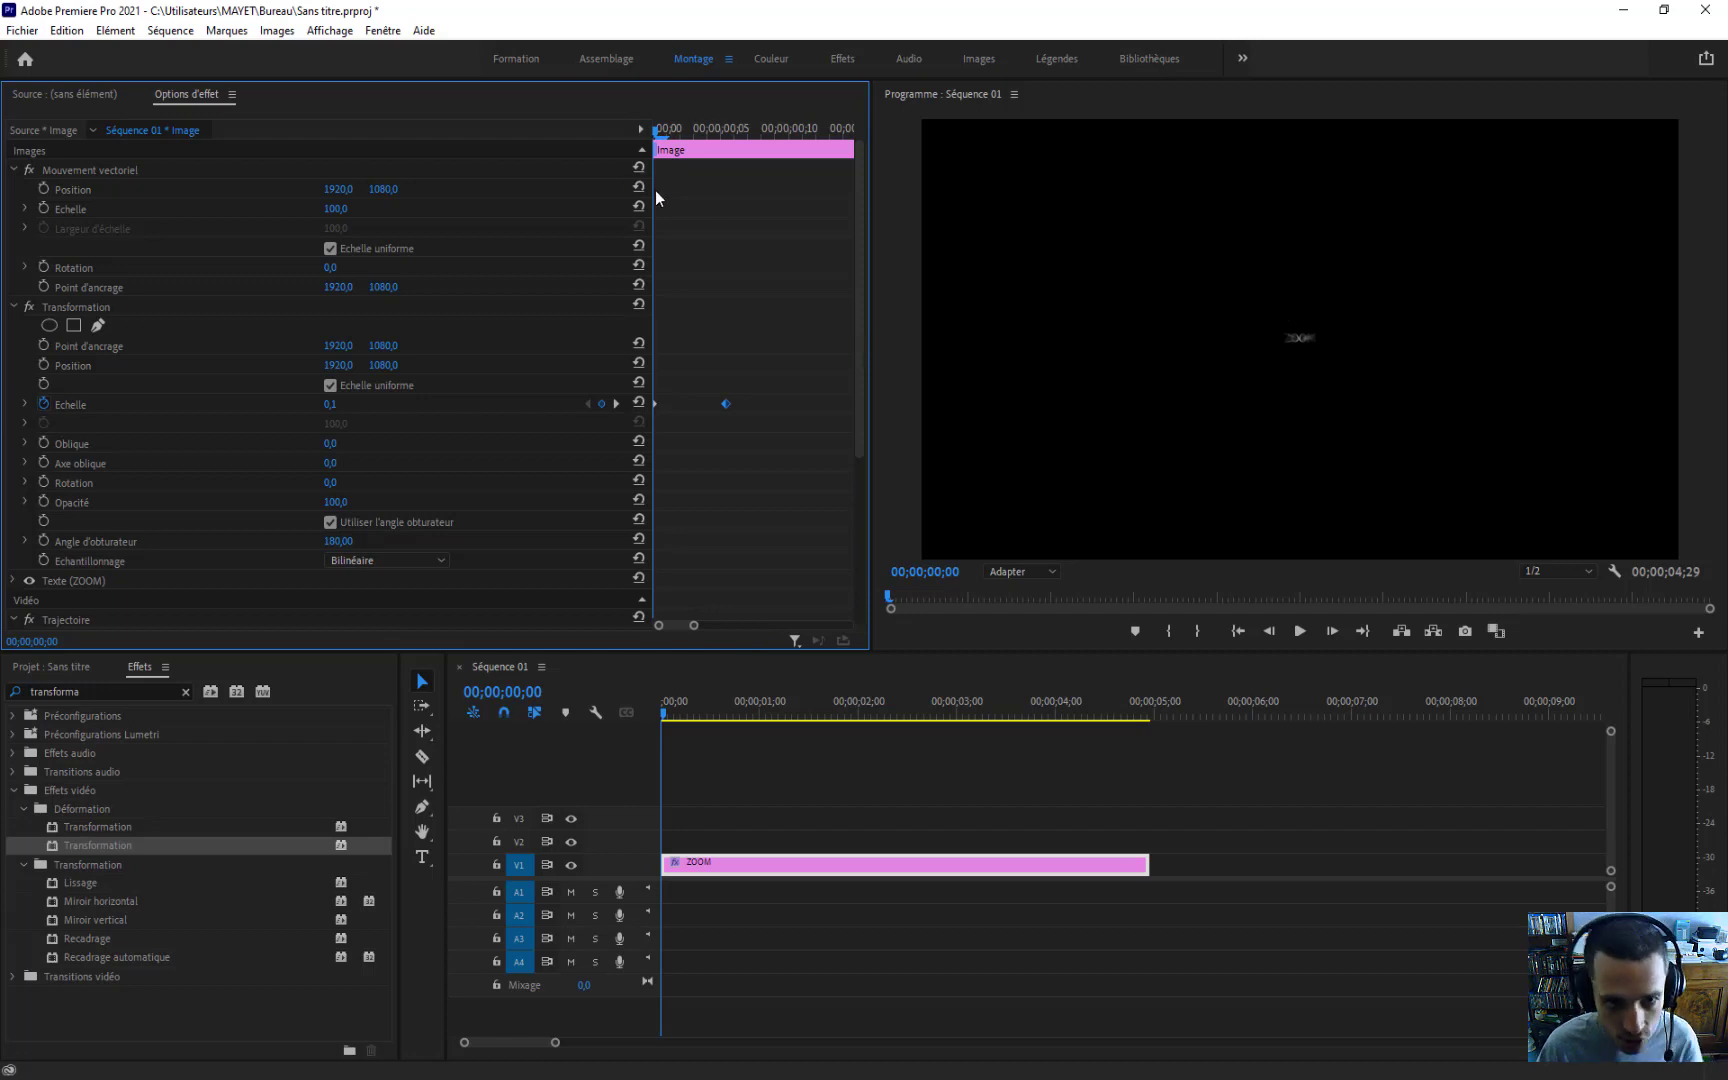
{"action": "key", "text": "space"}
{"action": "left_click_drag", "start_coordinate": [708, 128], "coordinate": [647, 127]}
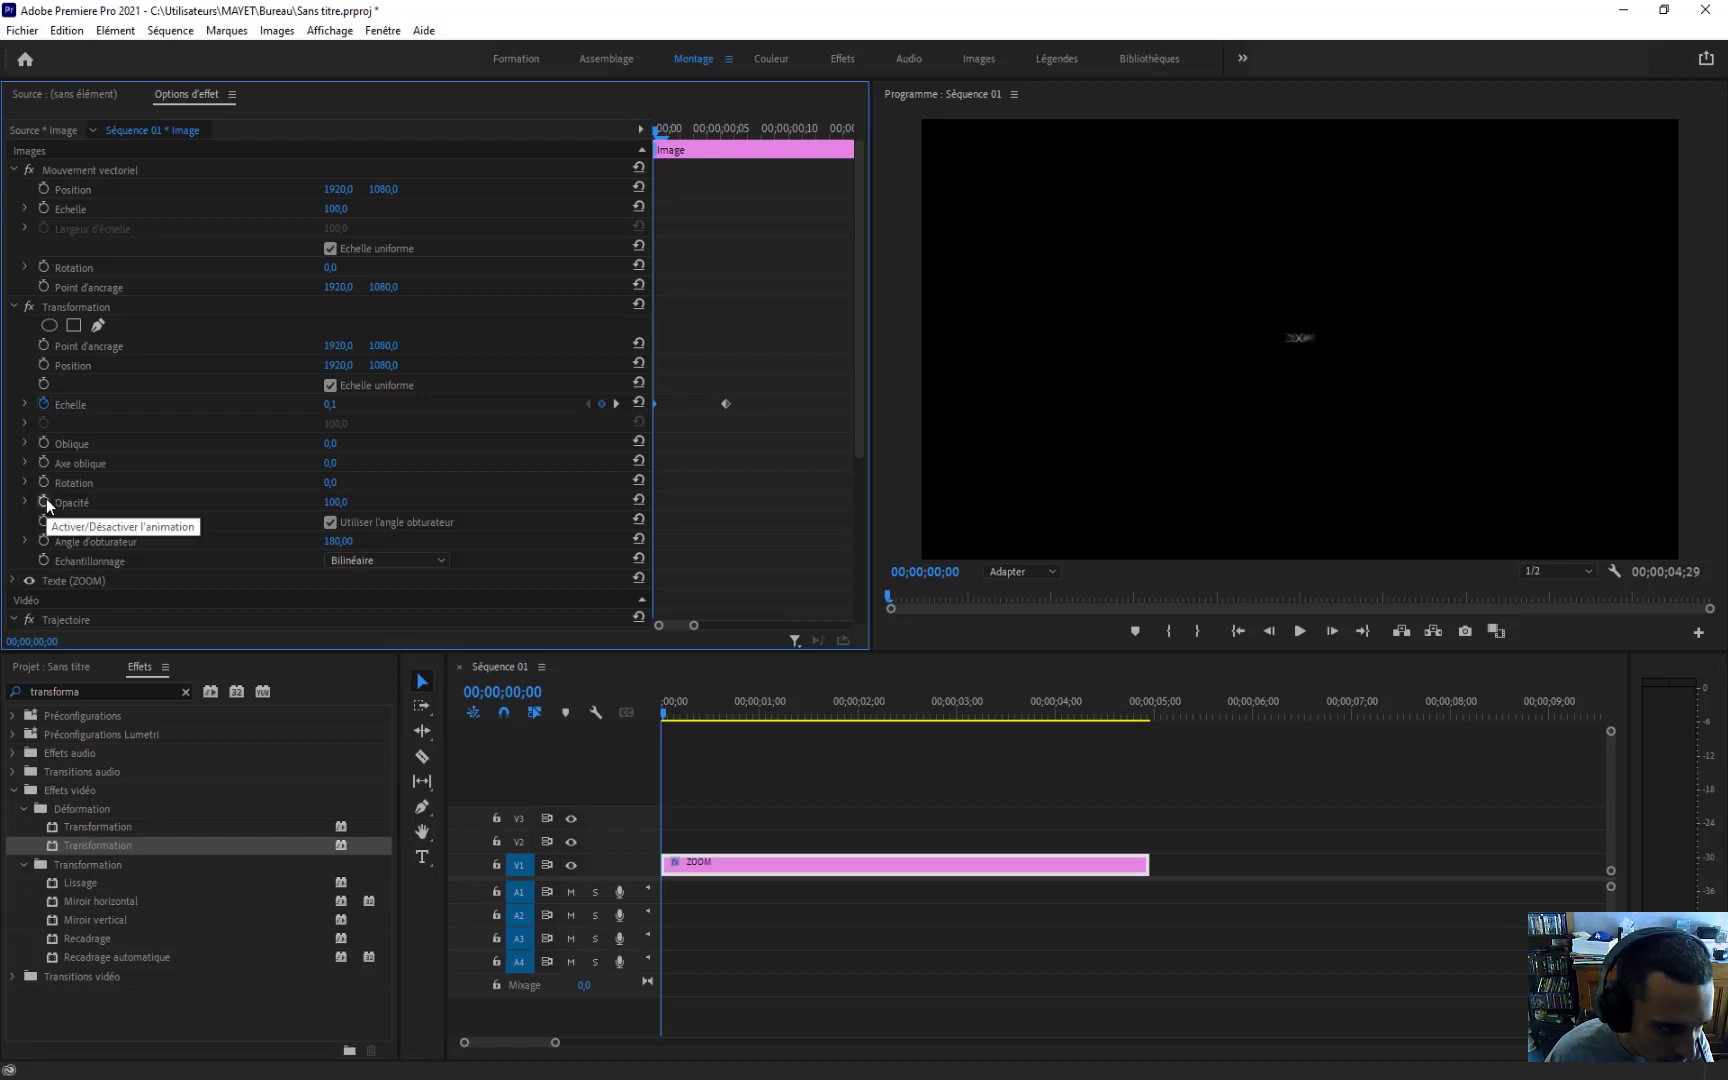
Step: Animate the Transformation effect's Opacité from the start of the ZOOM clip, with its first keyframe set to 0
{"action": "left_click", "coordinate": [85, 309]}
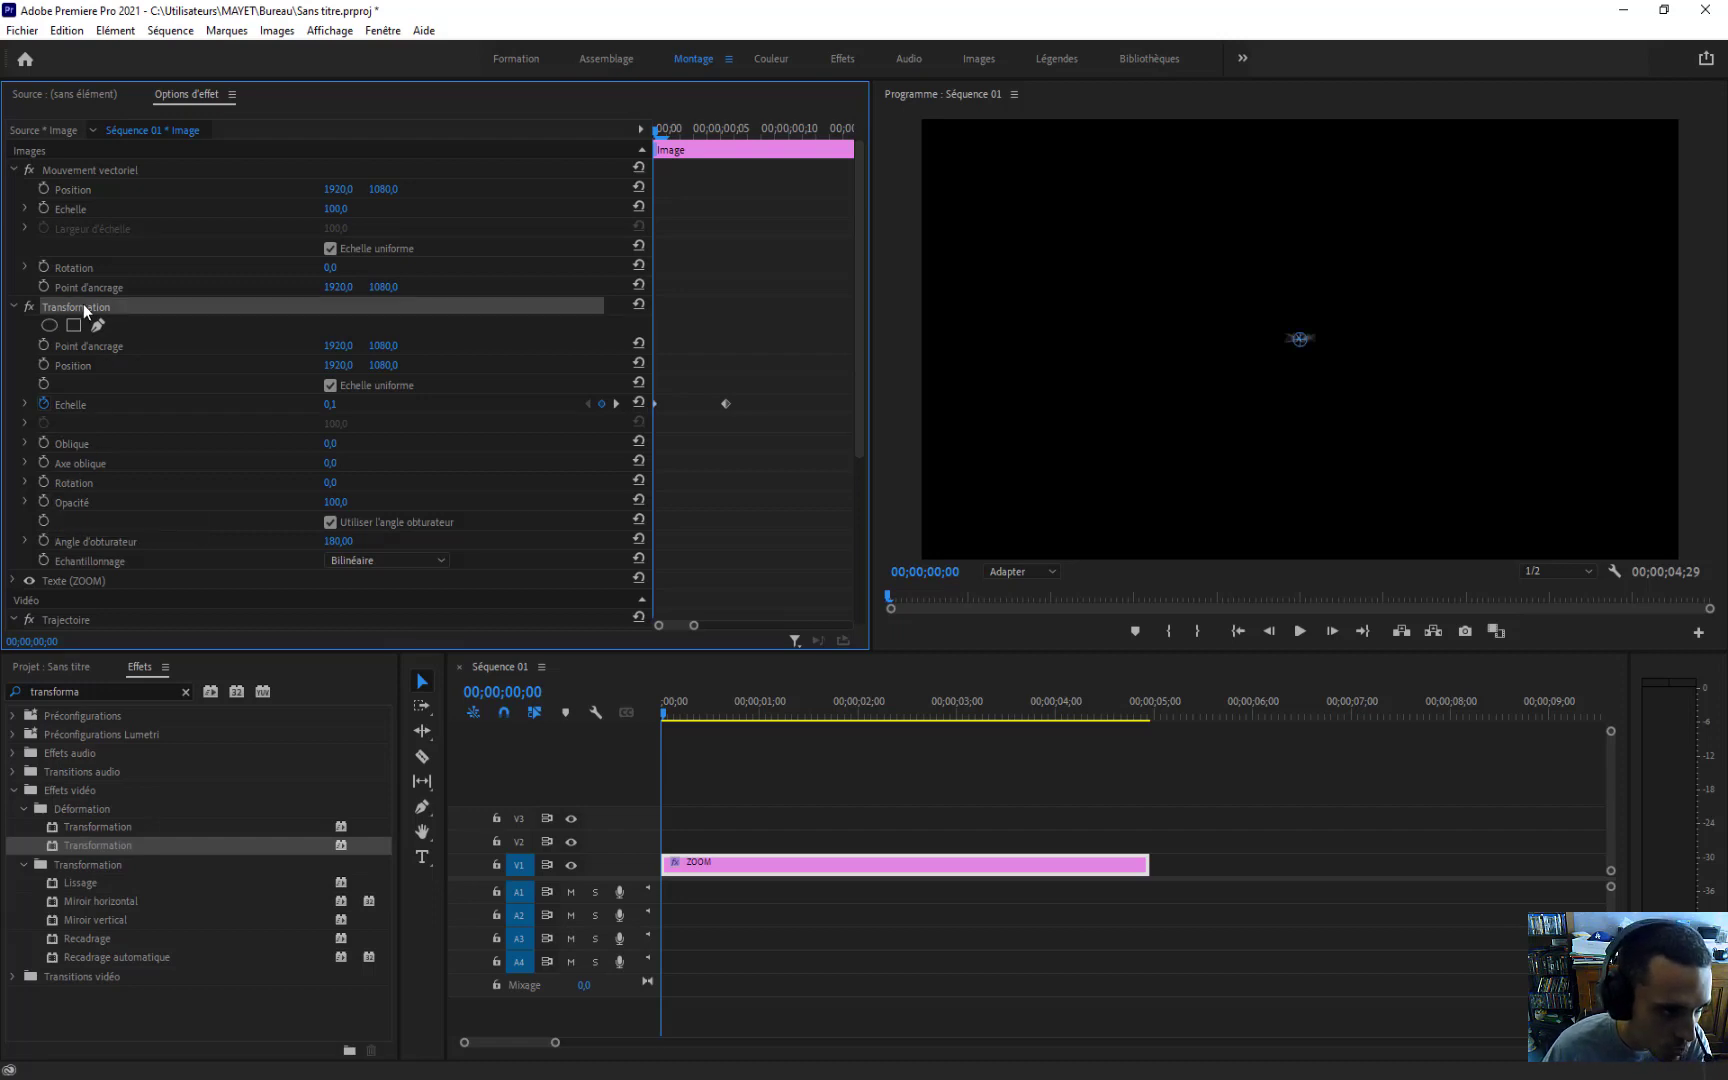
{"action": "left_click", "coordinate": [44, 501]}
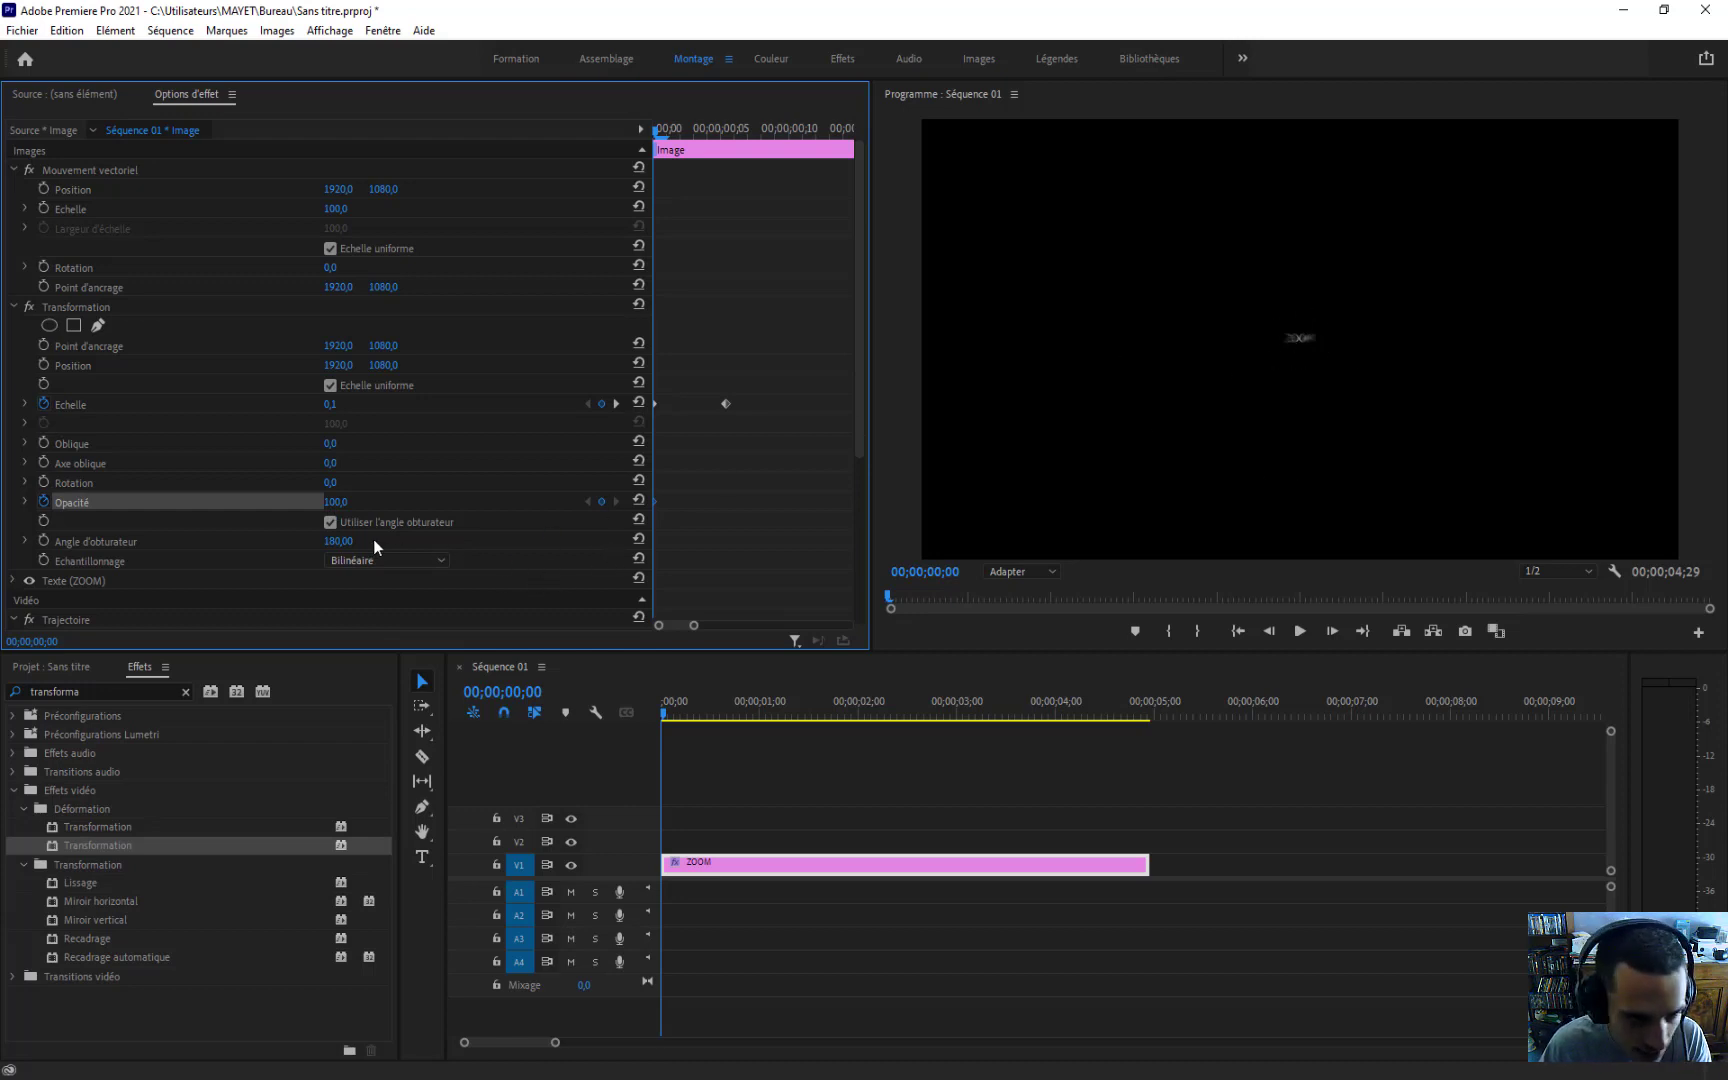
{"action": "type", "text": "0"}
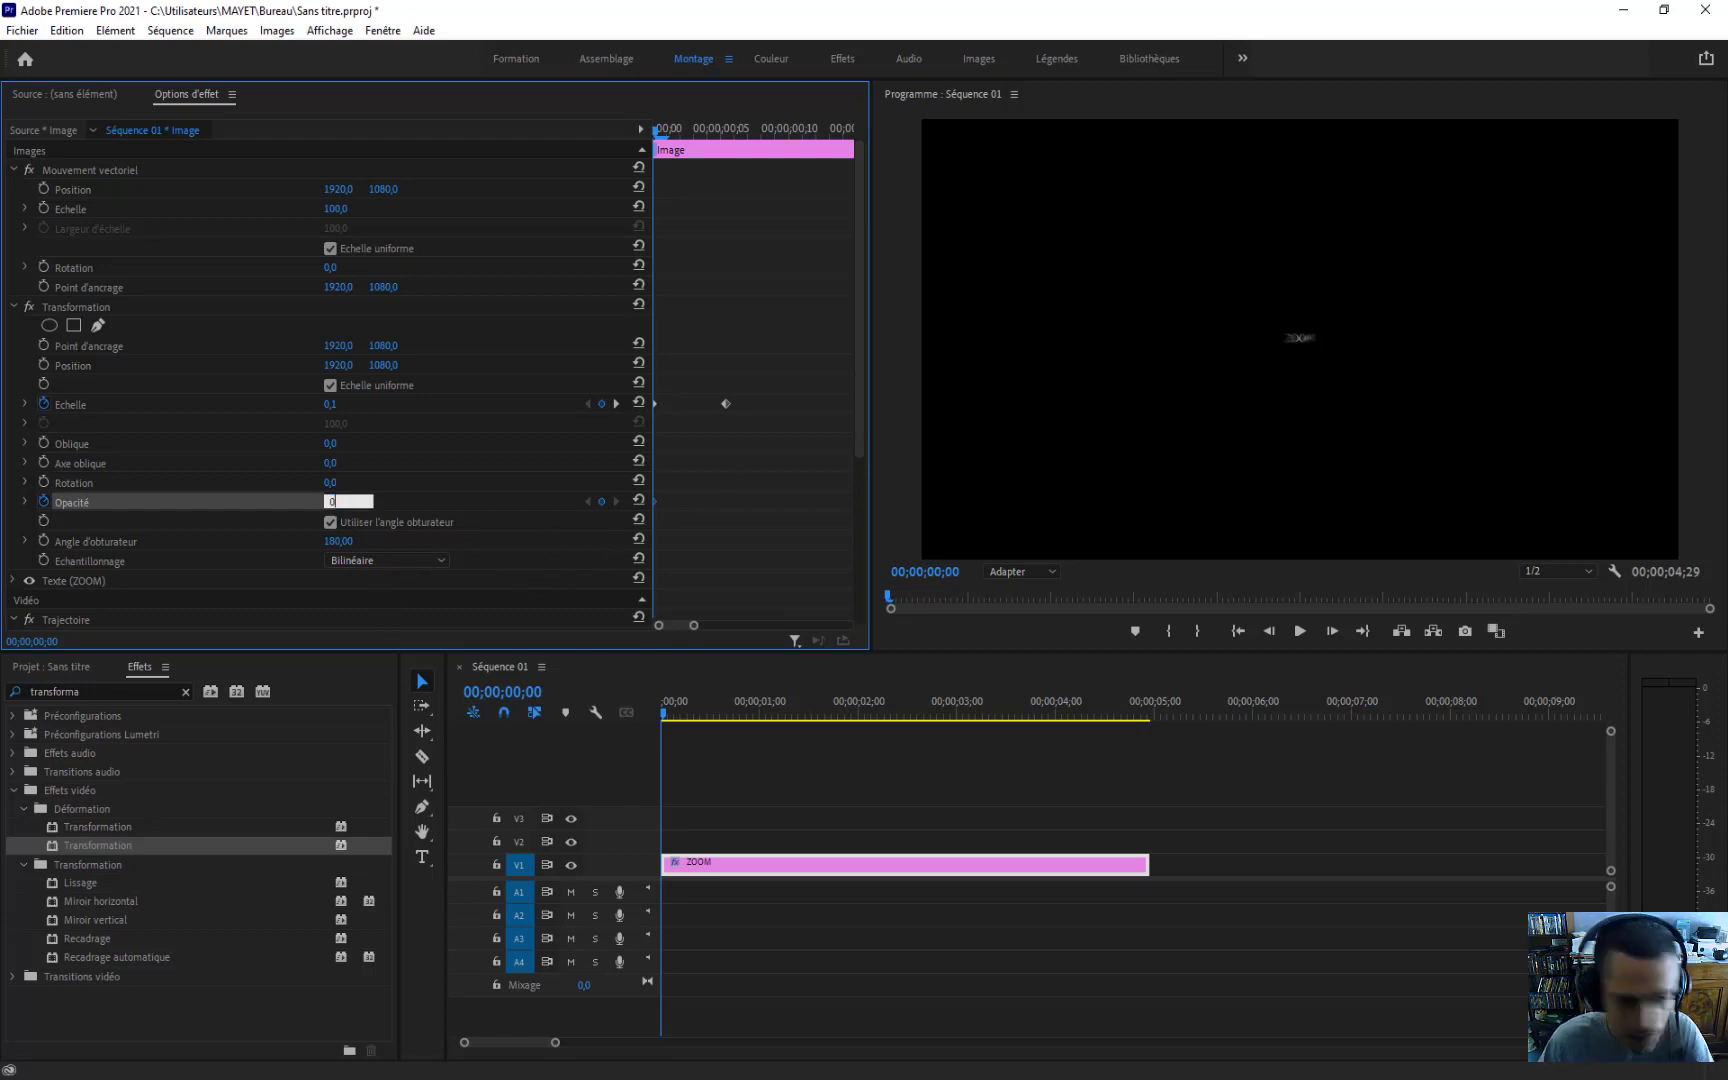
{"action": "key", "text": "Return"}
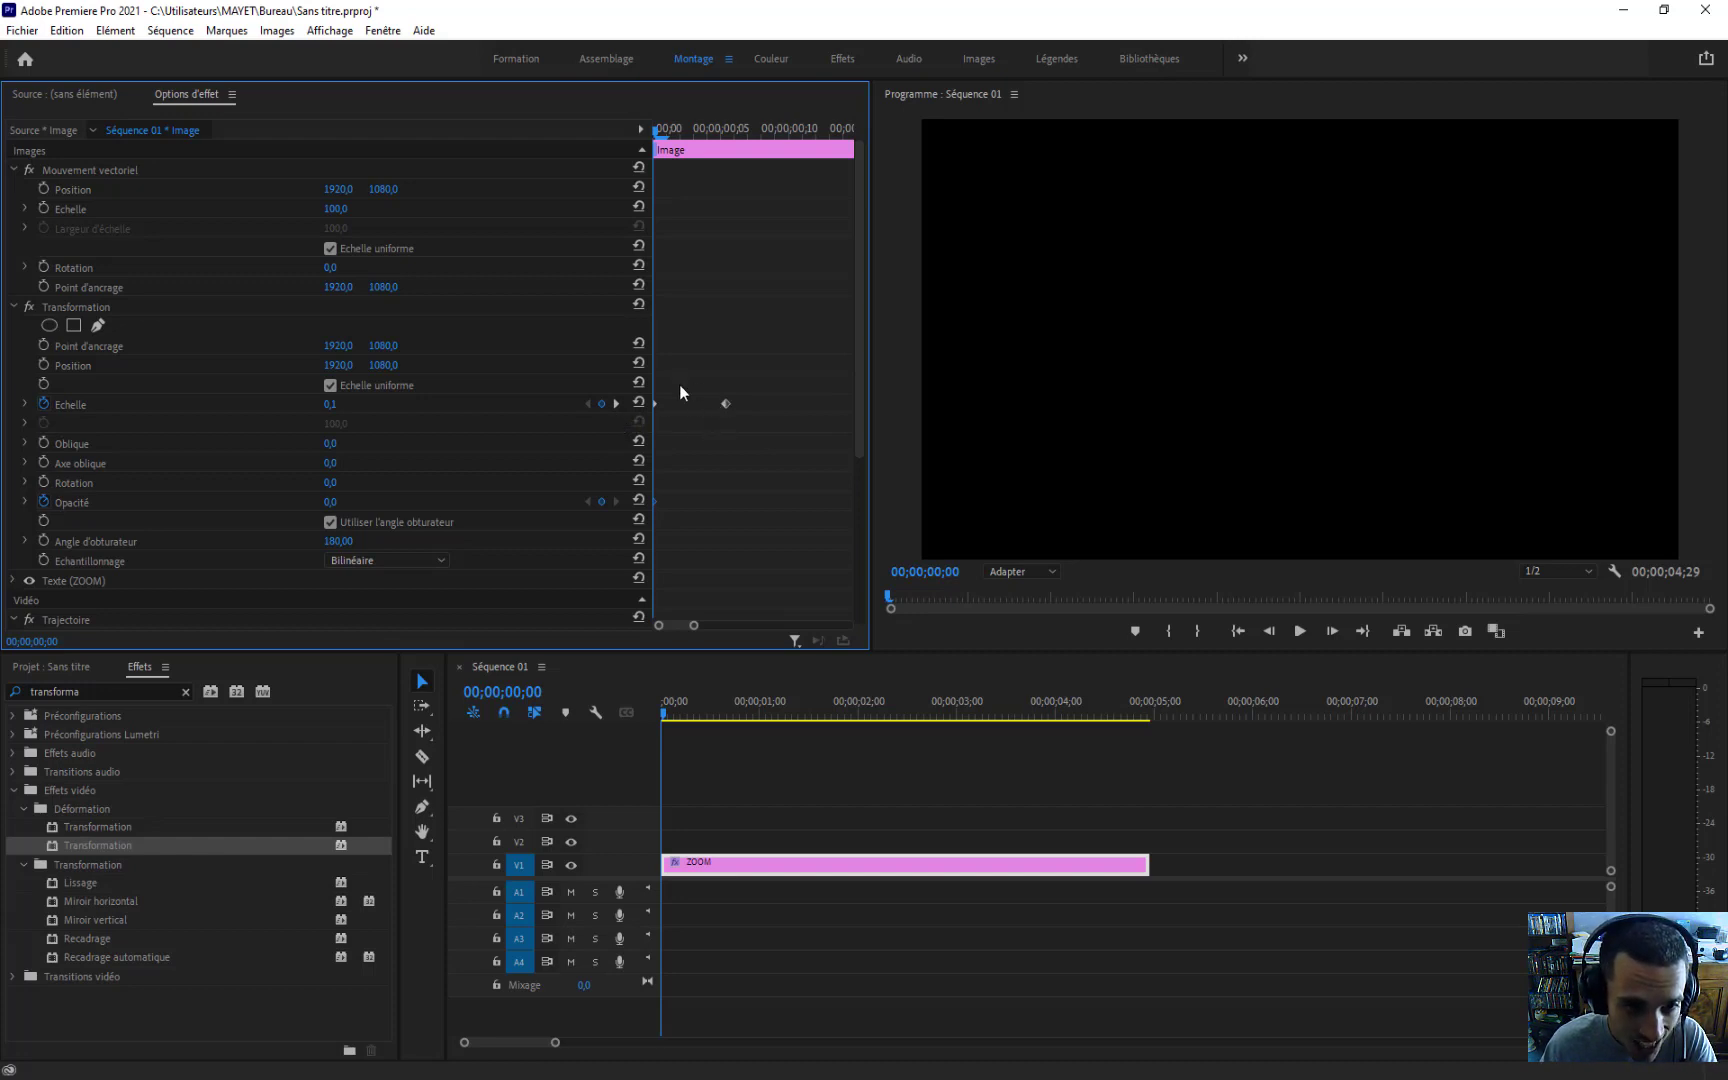
Step: Go to the ending Echelle keyframe at frame 5 and set the Transformation Opacité to 100 there
{"action": "left_click", "coordinate": [615, 404]}
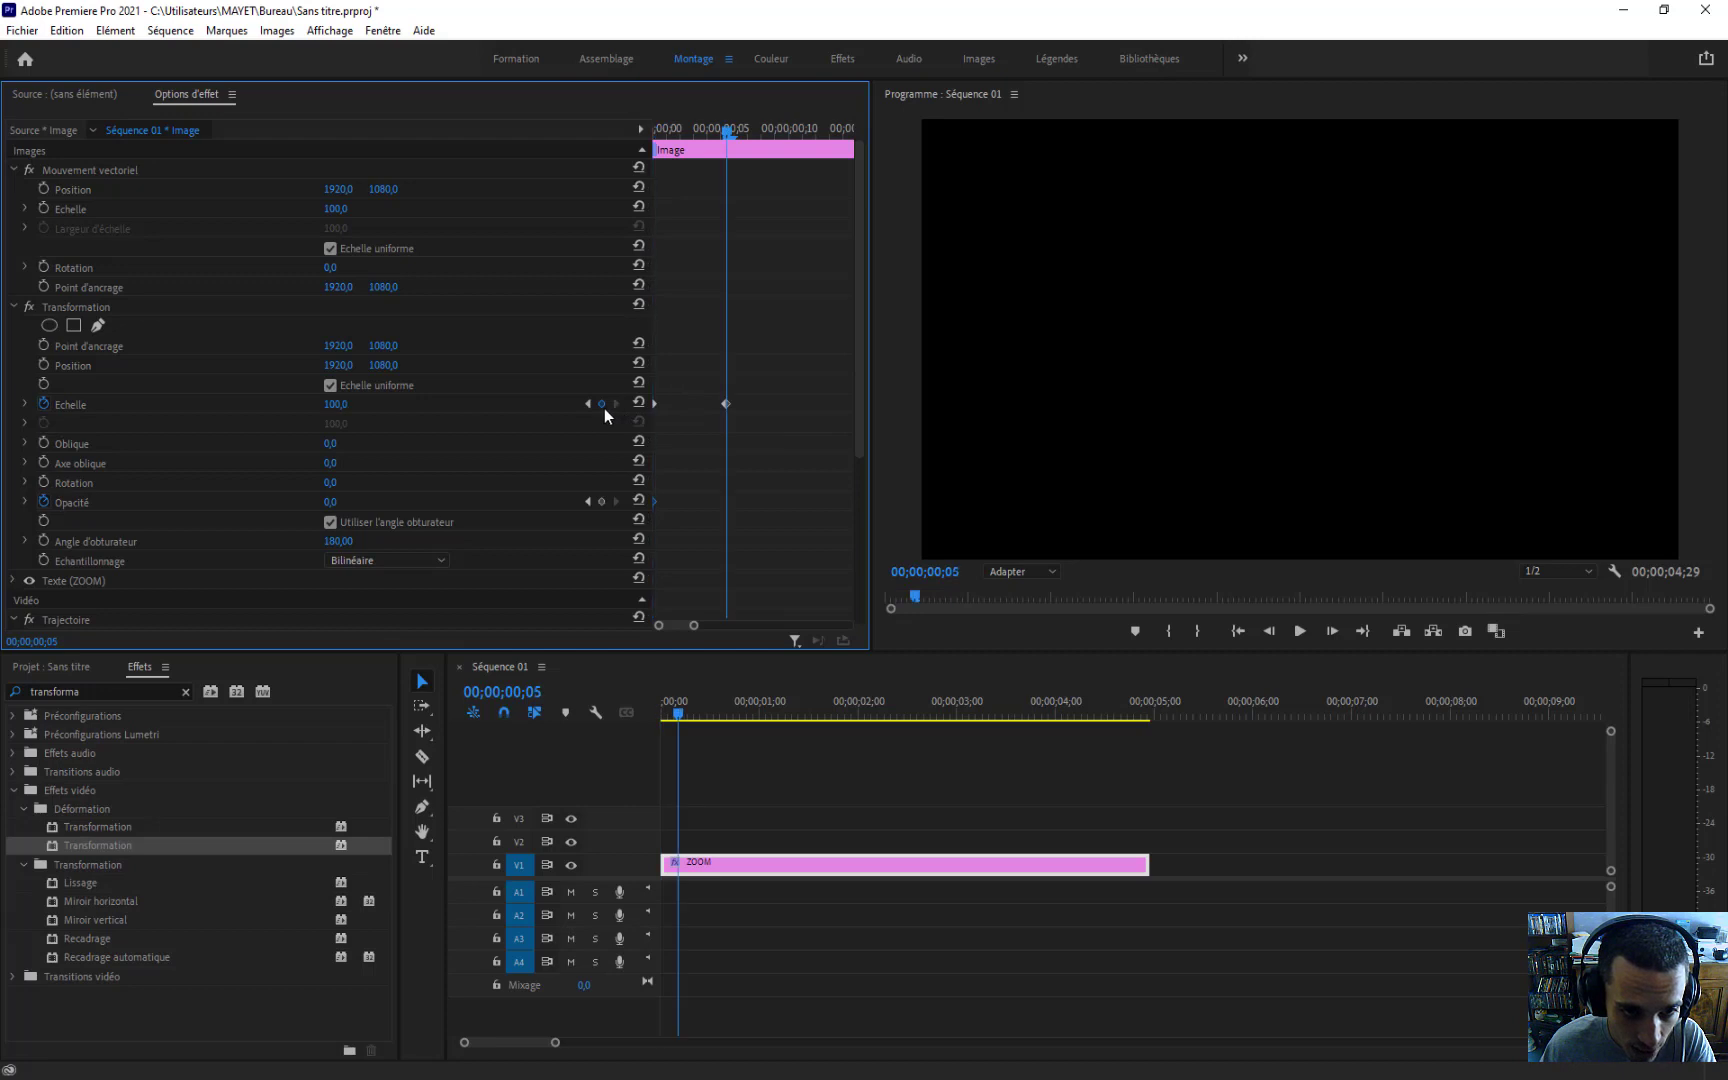
{"action": "left_click", "coordinate": [587, 404]}
{"action": "left_click", "coordinate": [615, 404]}
{"action": "left_click", "coordinate": [587, 404]}
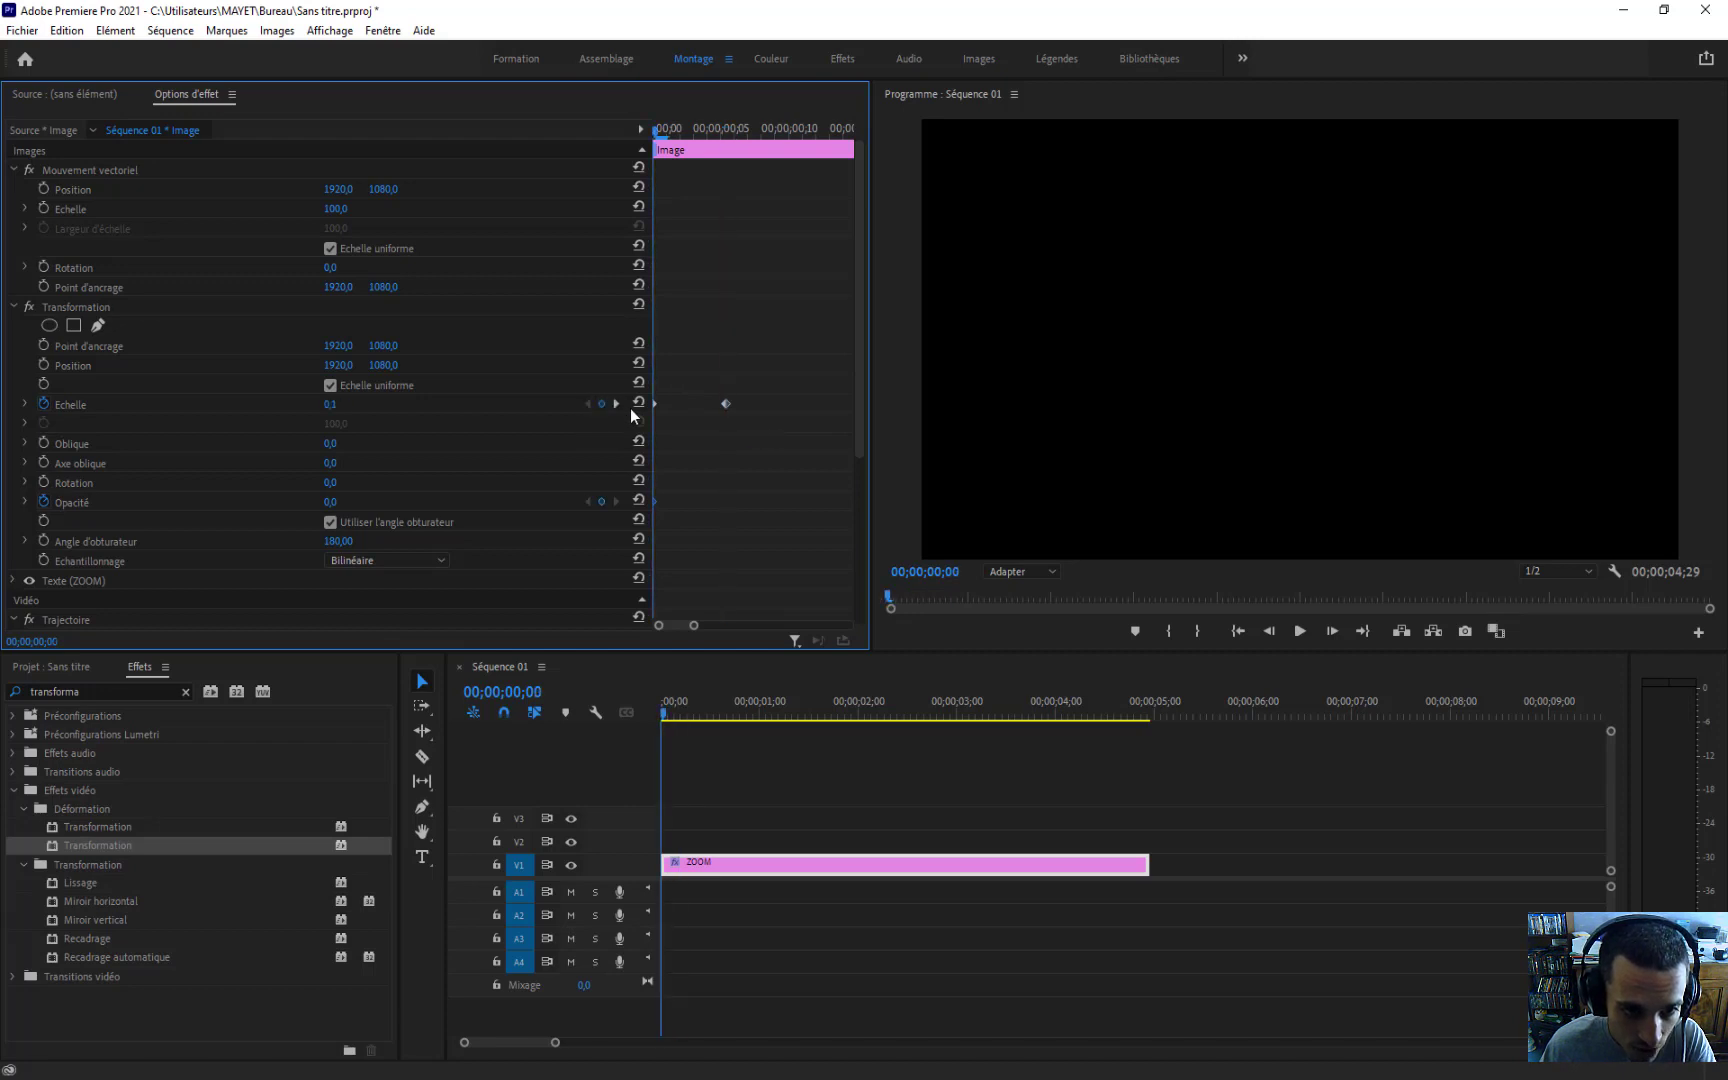
{"action": "left_click", "coordinate": [615, 404]}
{"action": "left_click", "coordinate": [587, 404]}
{"action": "left_click", "coordinate": [614, 404]}
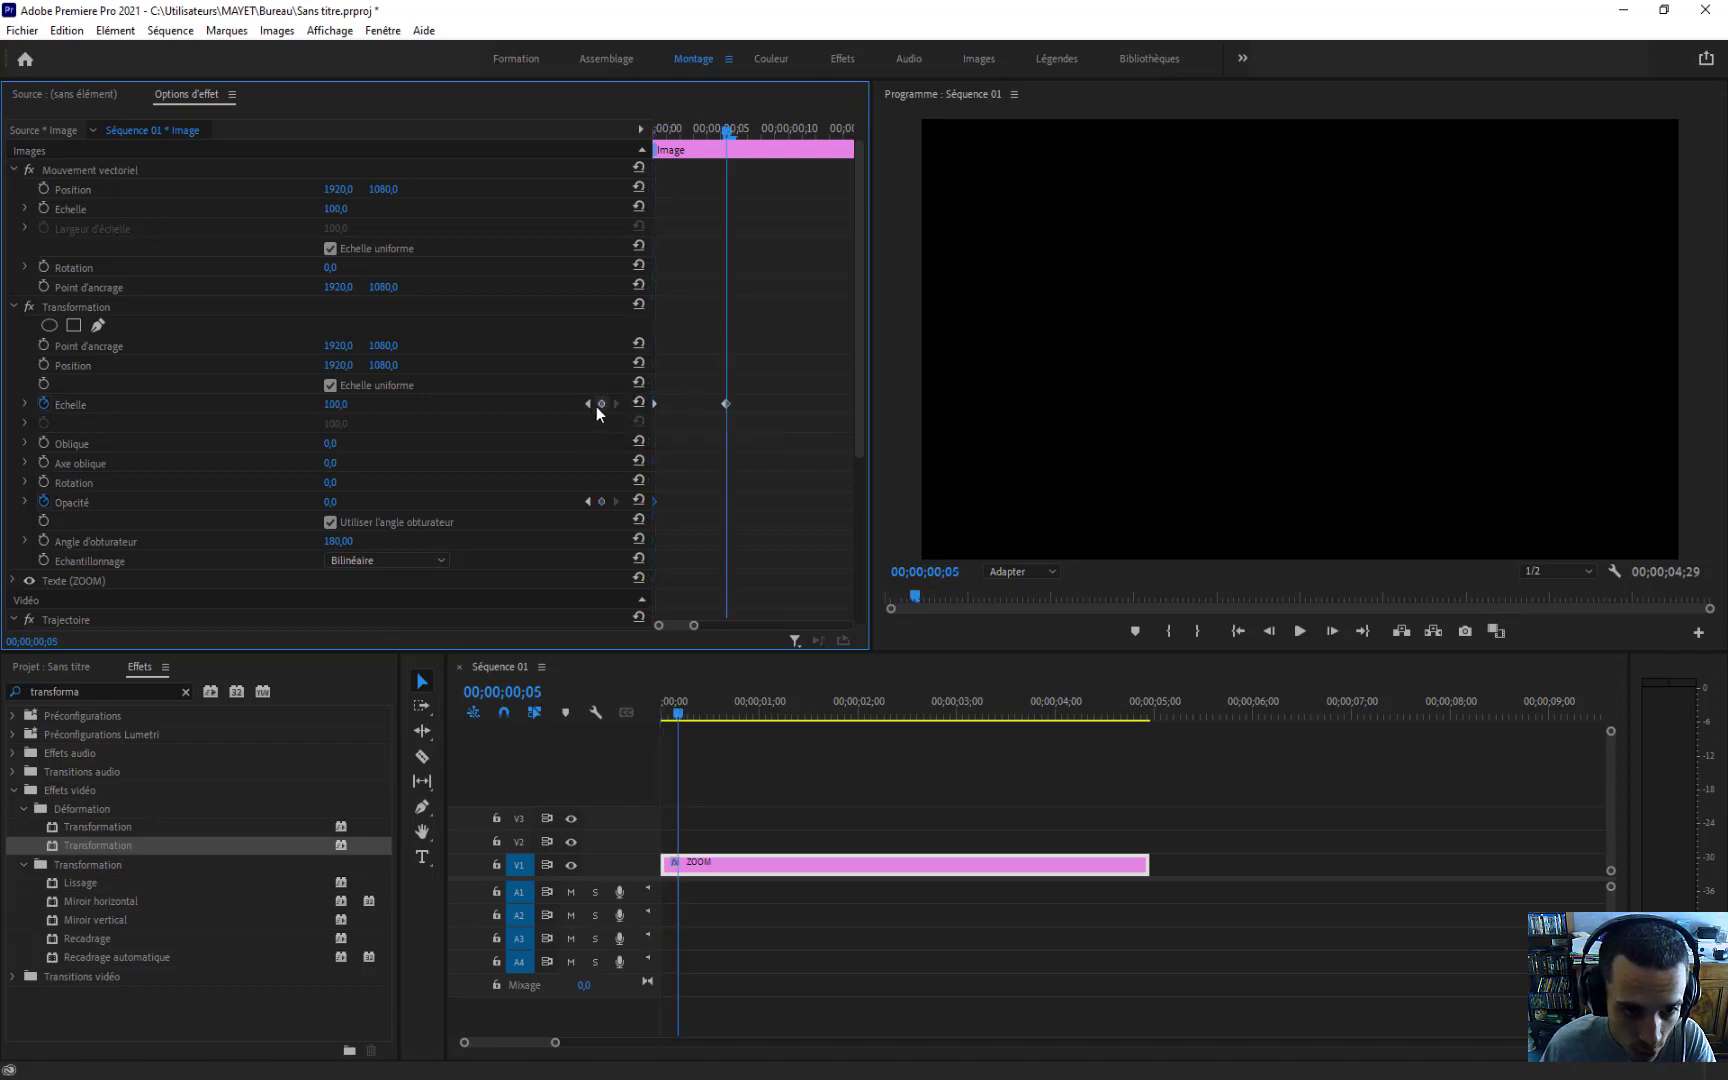
{"action": "left_click", "coordinate": [588, 404]}
{"action": "left_click", "coordinate": [617, 404]}
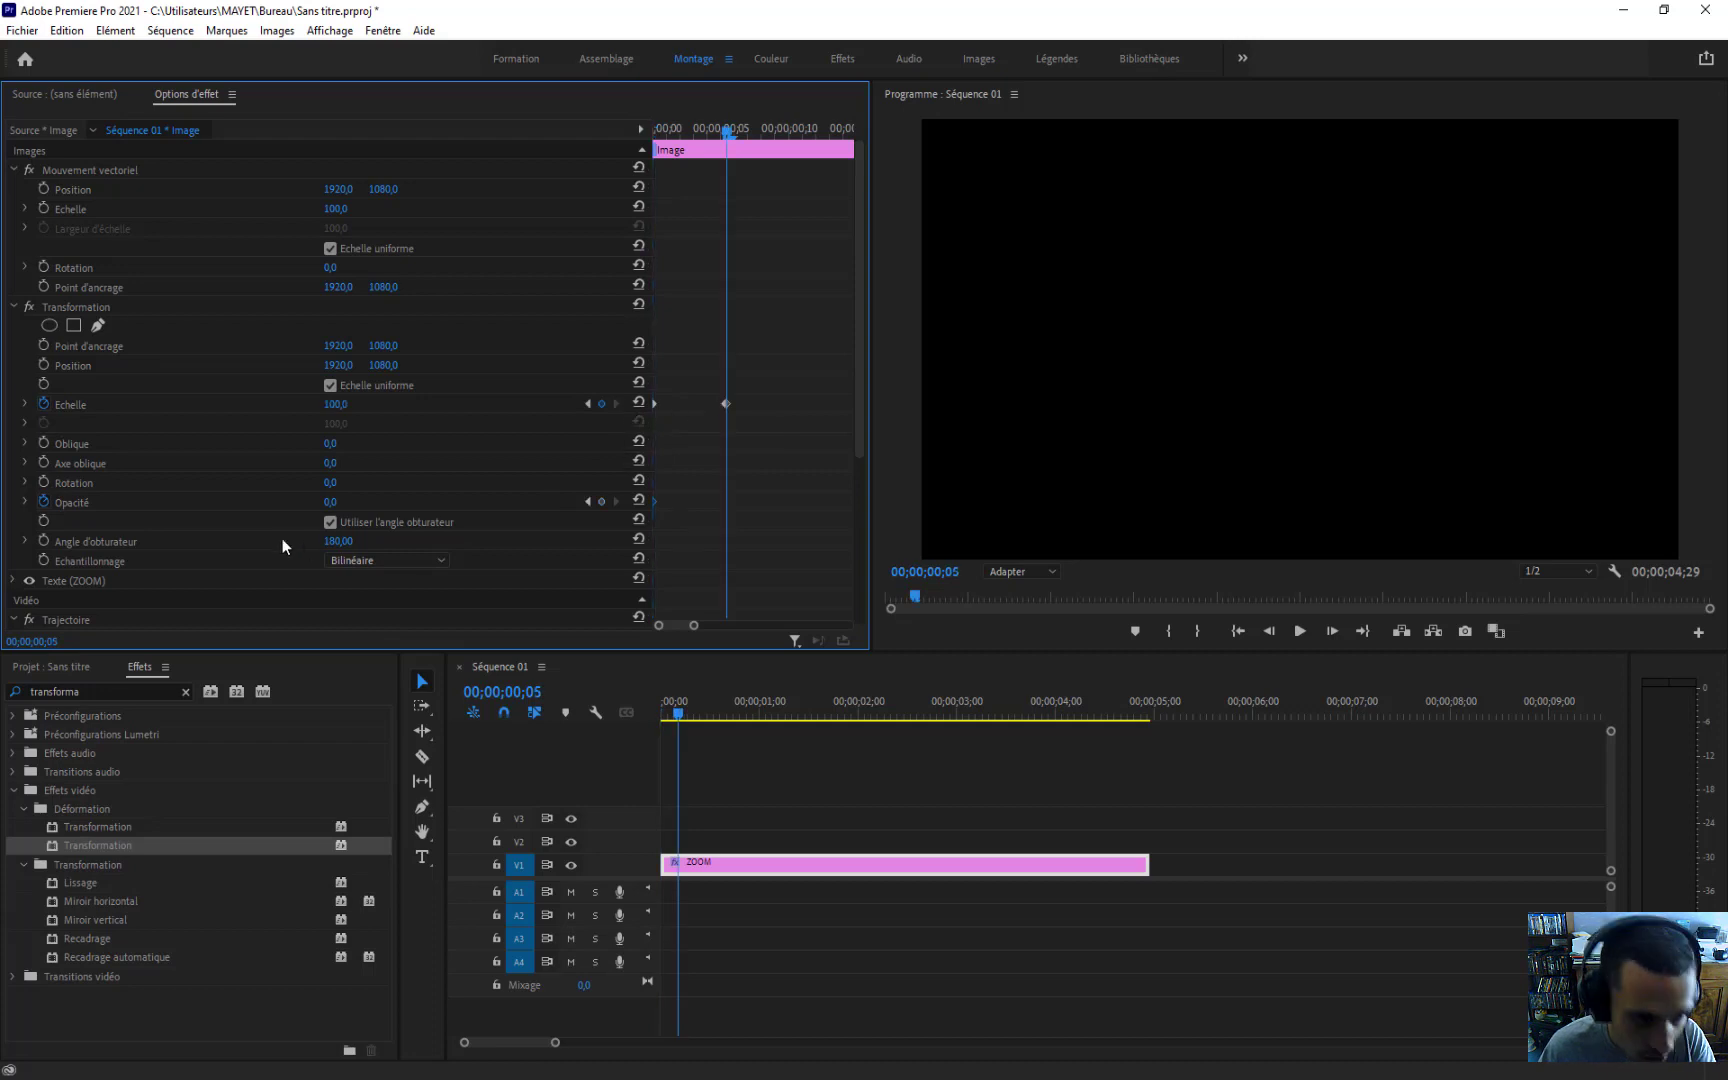
{"action": "left_click", "coordinate": [326, 502]}
{"action": "type", "text": "100"}
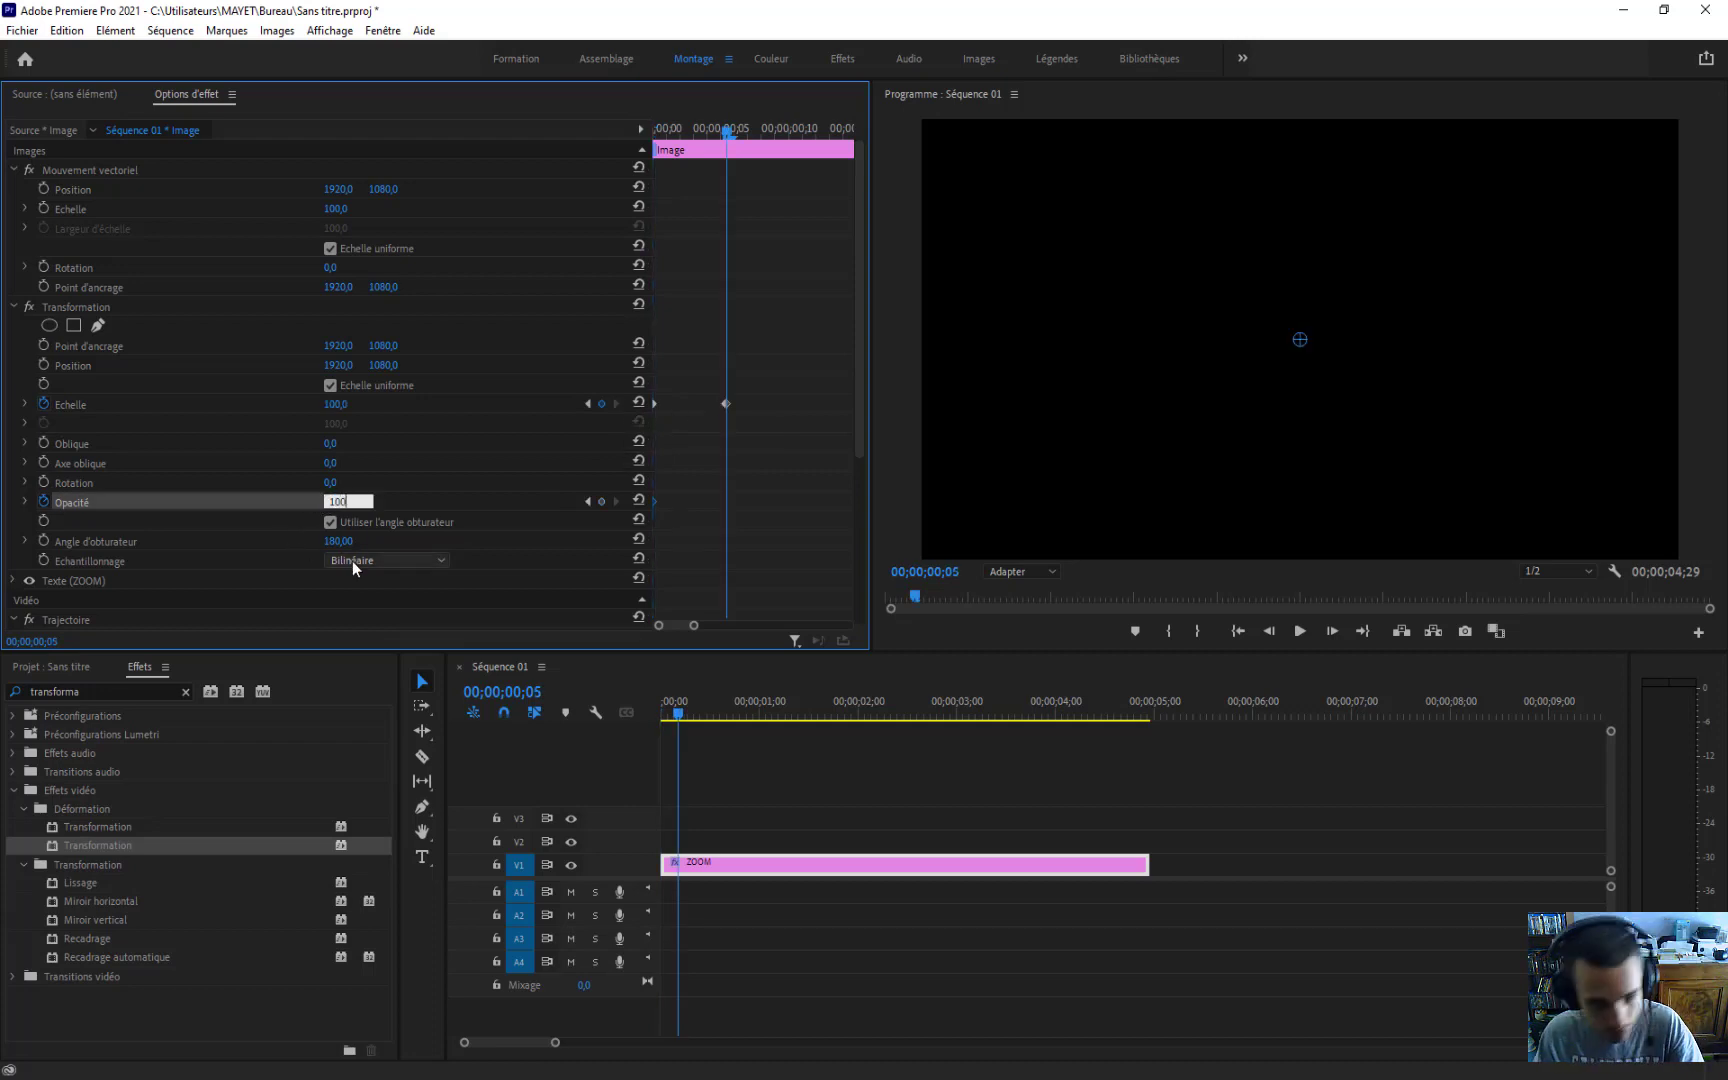
{"action": "key", "text": "Return"}
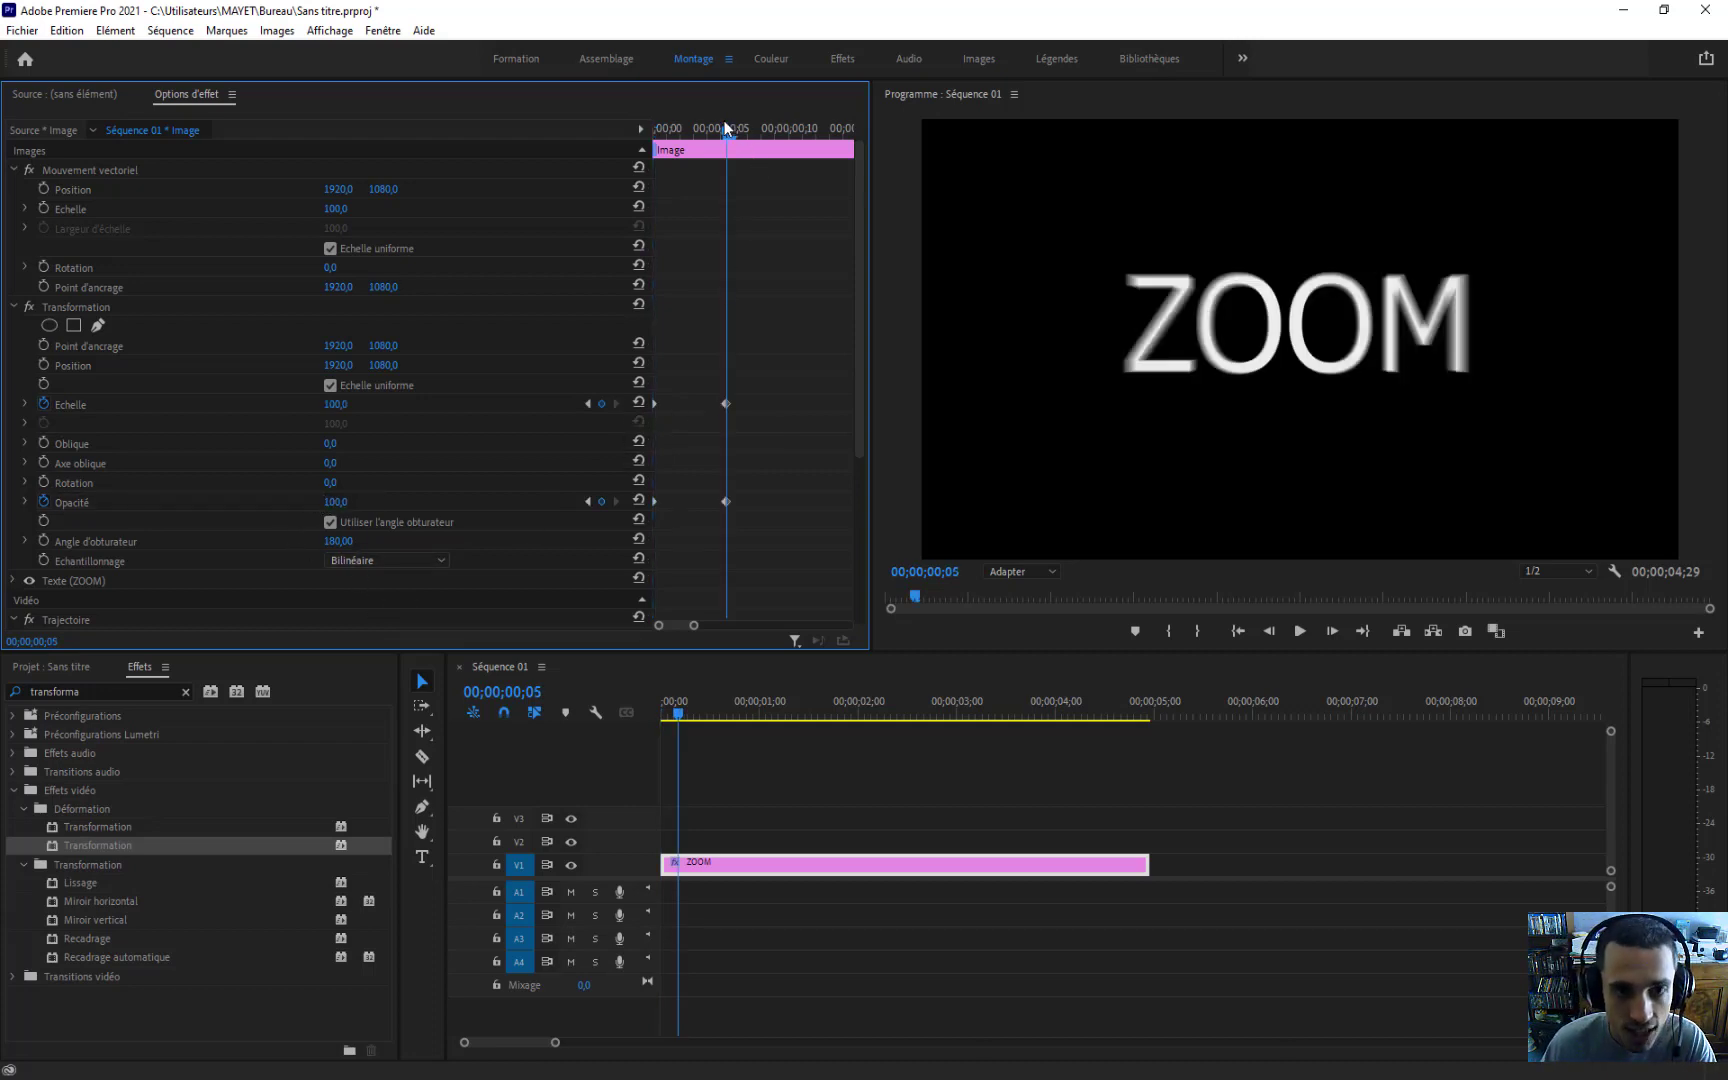
Step: Return to the start of the clip and play the zoom with its opacity fade-in
{"action": "left_click", "coordinate": [711, 127]}
{"action": "left_click_drag", "start_coordinate": [711, 127], "coordinate": [634, 126]}
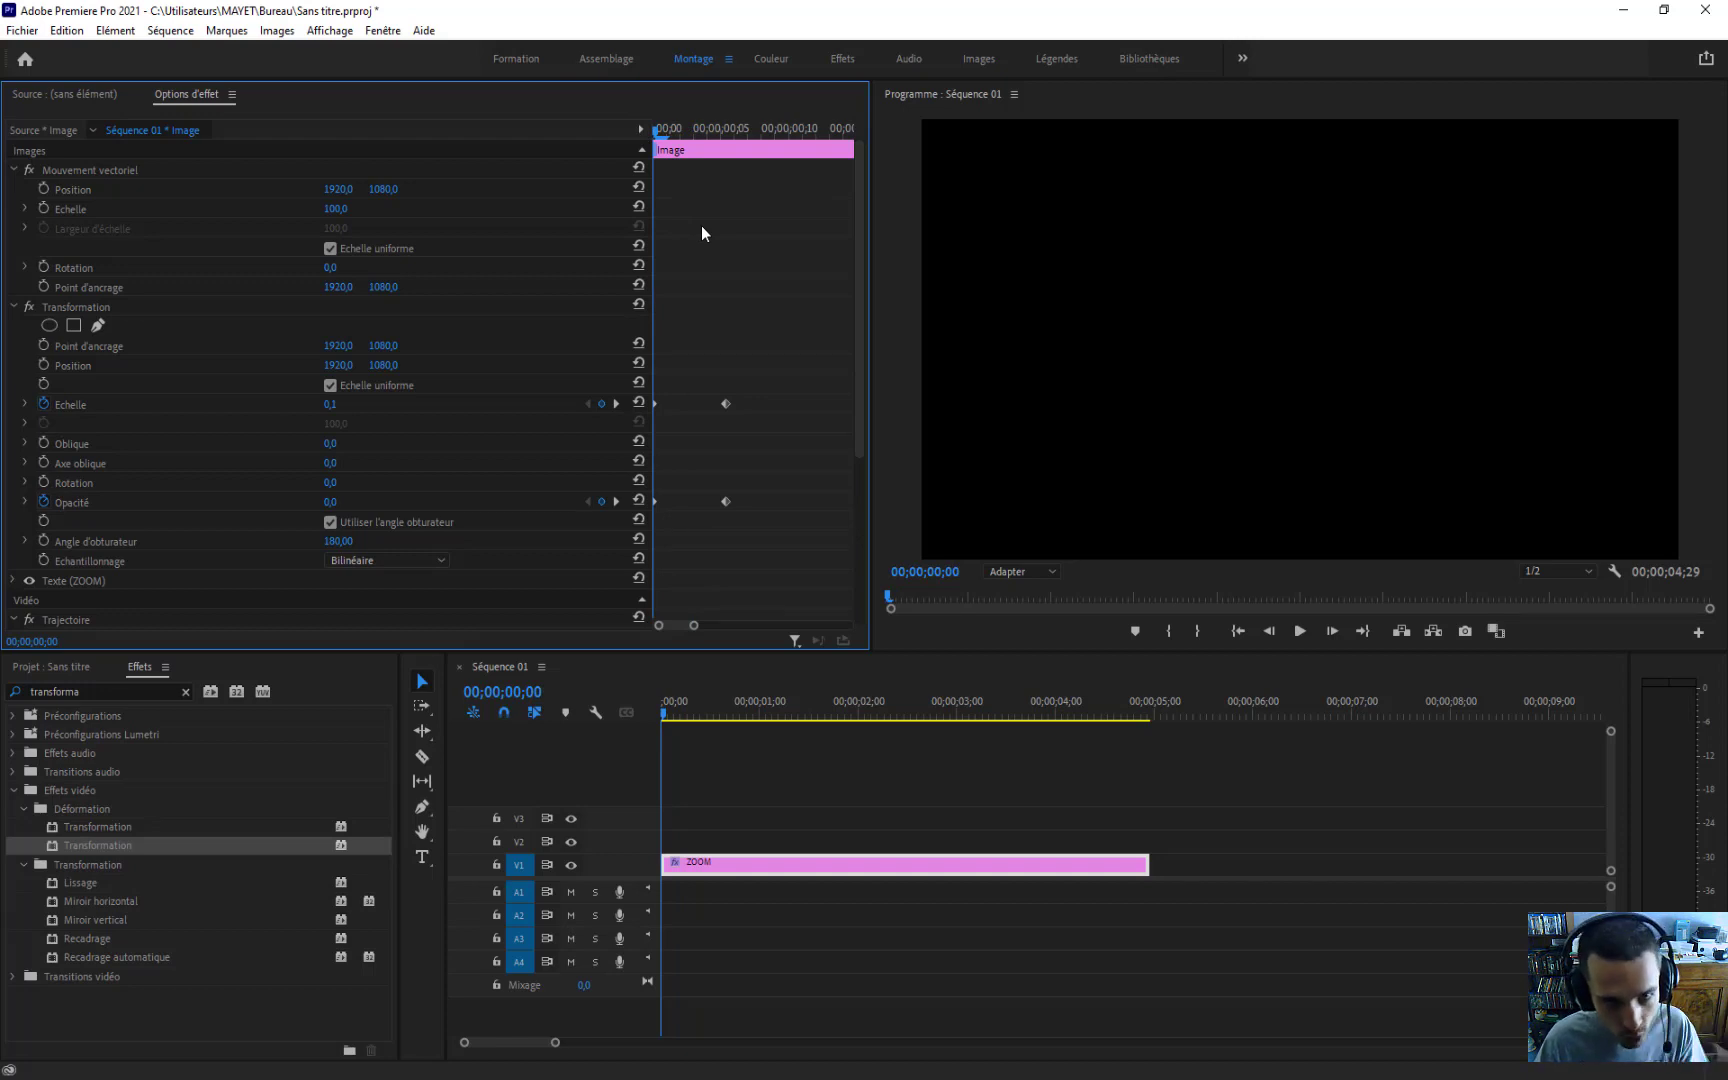
{"action": "key", "text": "space"}
{"action": "mouse_move", "coordinate": [716, 139]}
{"action": "left_mouse_down"}
{"action": "mouse_move", "coordinate": [633, 124]}
{"action": "mouse_move", "coordinate": [731, 143]}
{"action": "left_mouse_up"}
{"action": "key", "text": "space"}
{"action": "key", "text": "space"}
{"action": "key", "text": "space"}
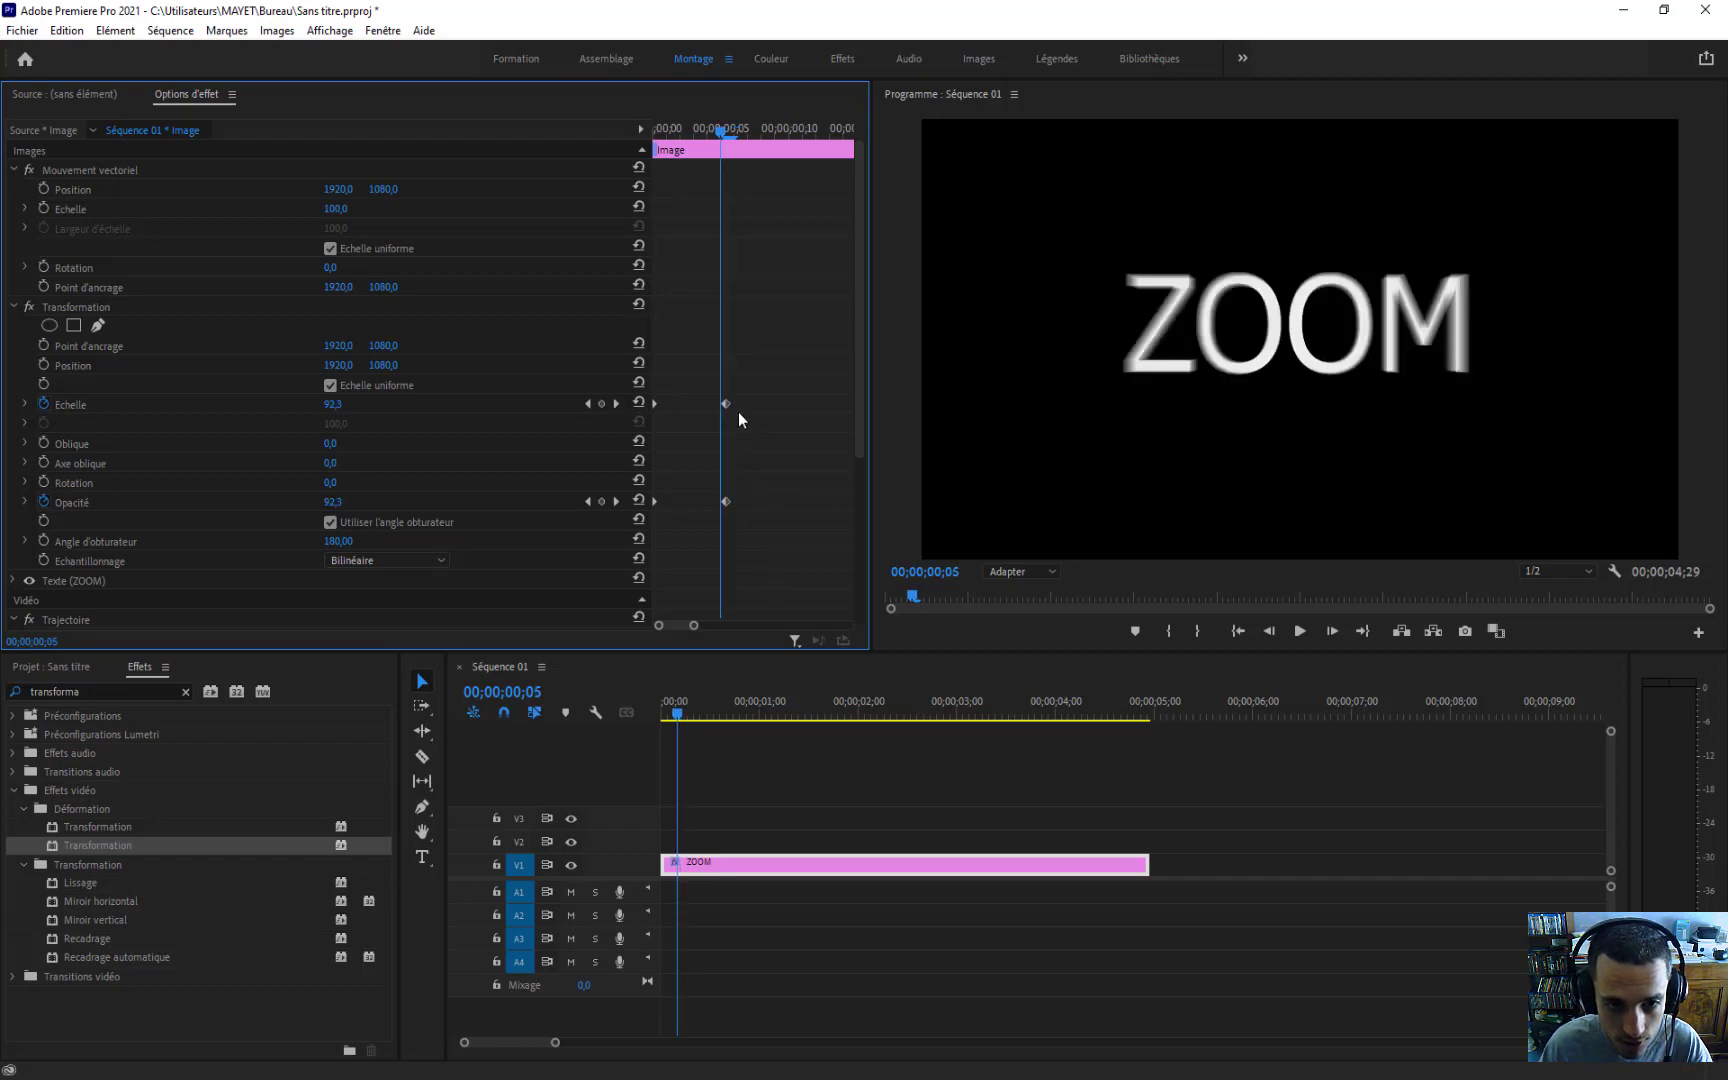
Step: Move the ending Echelle and Opacité keyframes slightly earlier so both align with the playhead at frame 5
{"action": "left_click_drag", "start_coordinate": [726, 401], "coordinate": [720, 400]}
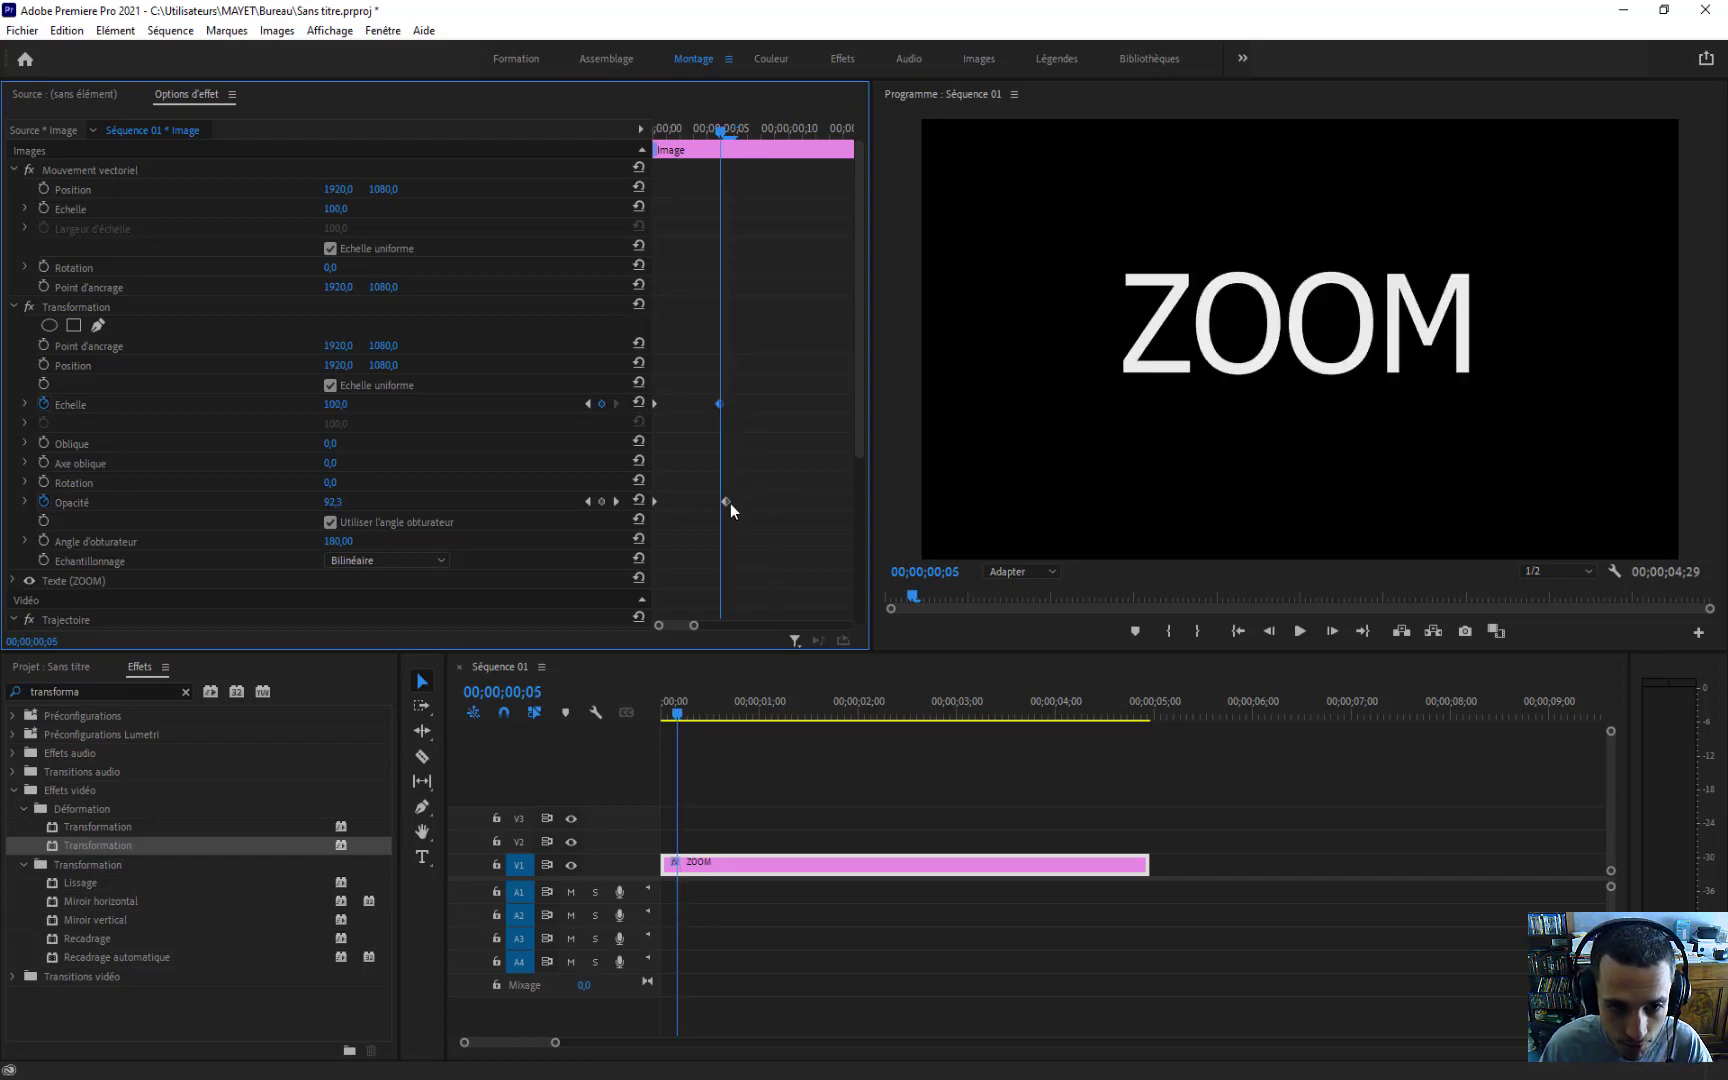
{"action": "left_click_drag", "start_coordinate": [728, 503], "coordinate": [725, 504]}
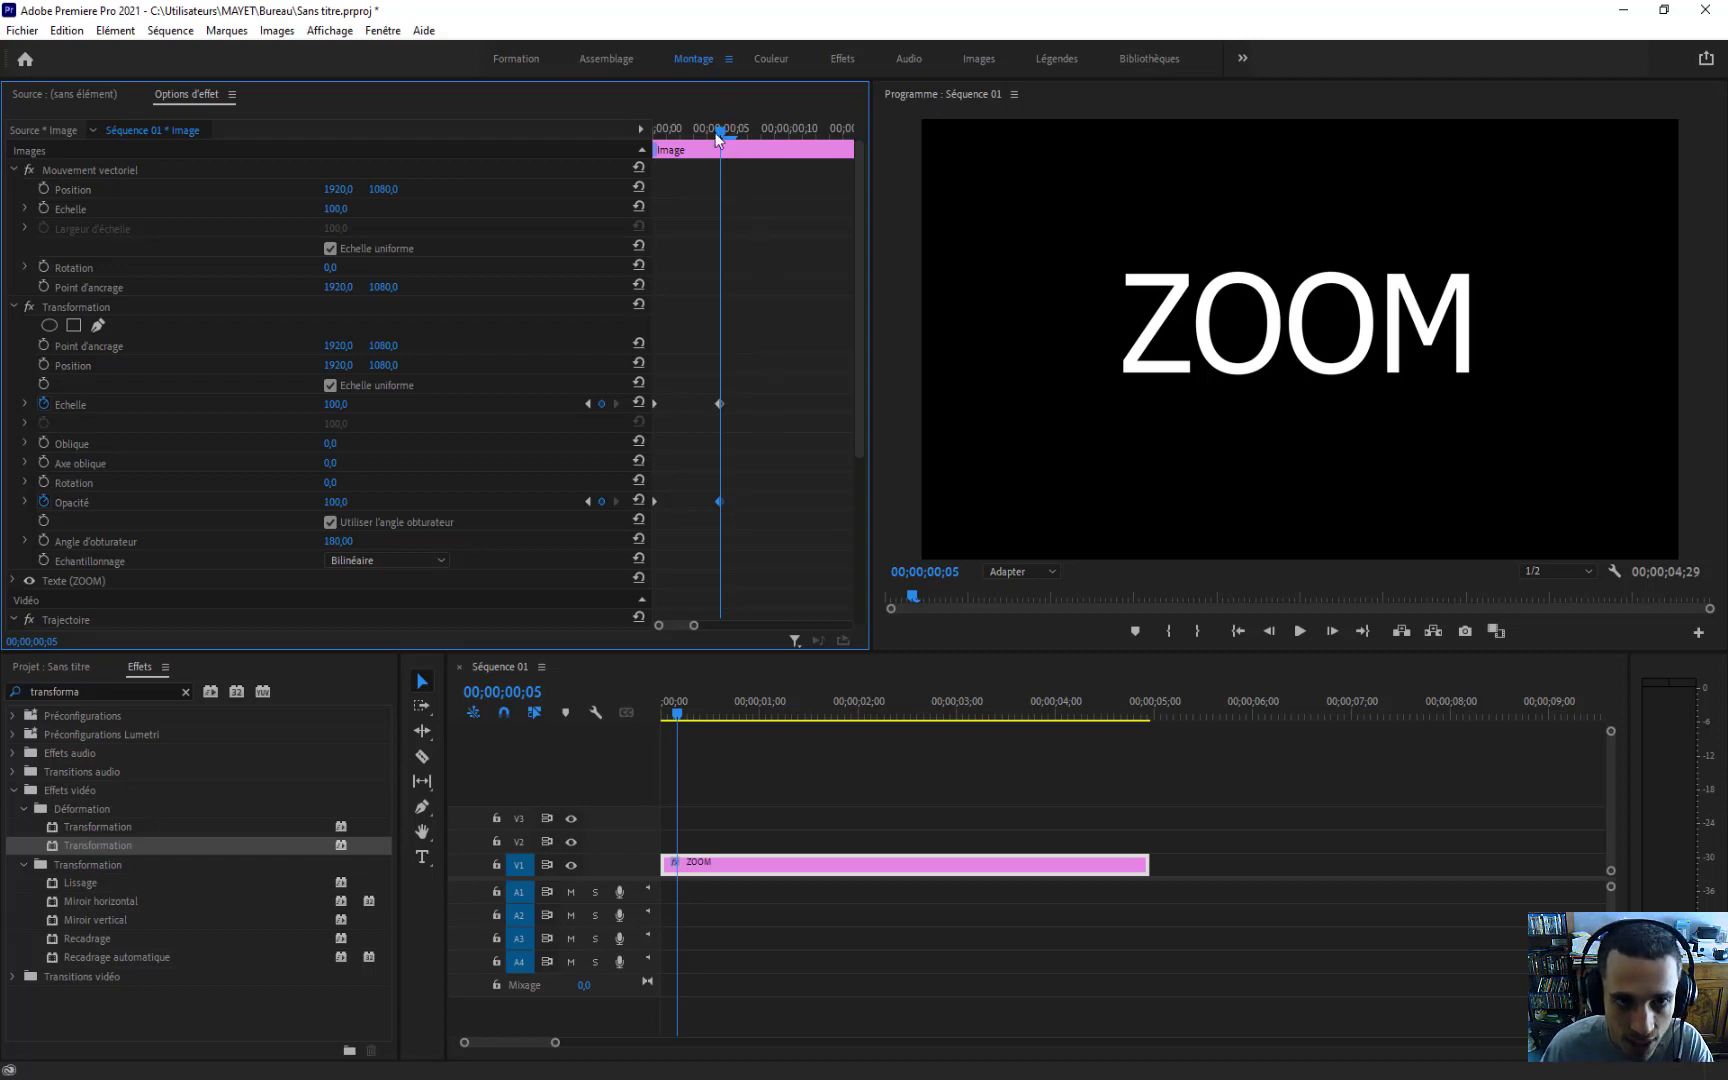
Step: Add holding keyframes for Opacité and Echelle at frame 11, keeping both values at 100
{"action": "left_click_drag", "start_coordinate": [718, 135], "coordinate": [772, 145]}
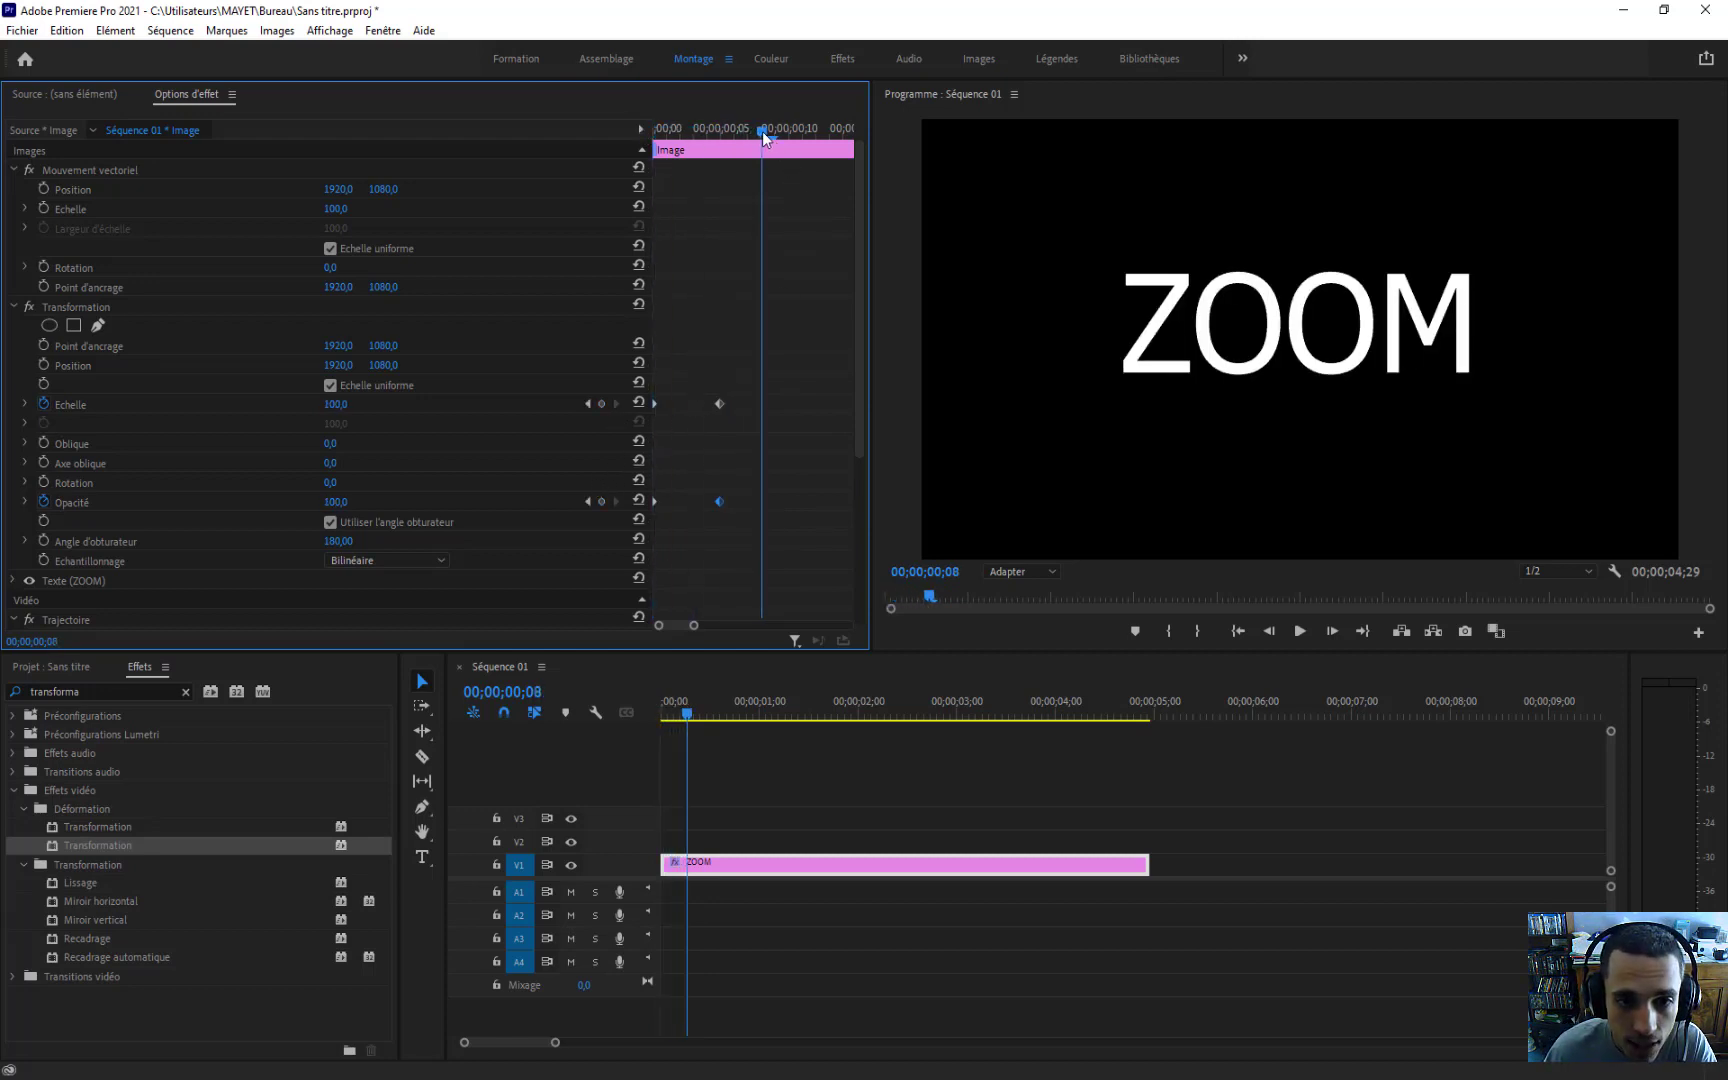
{"action": "left_click_drag", "start_coordinate": [763, 135], "coordinate": [803, 132]}
{"action": "left_click_drag", "start_coordinate": [693, 630], "coordinate": [717, 631]}
{"action": "left_click", "coordinate": [602, 501]}
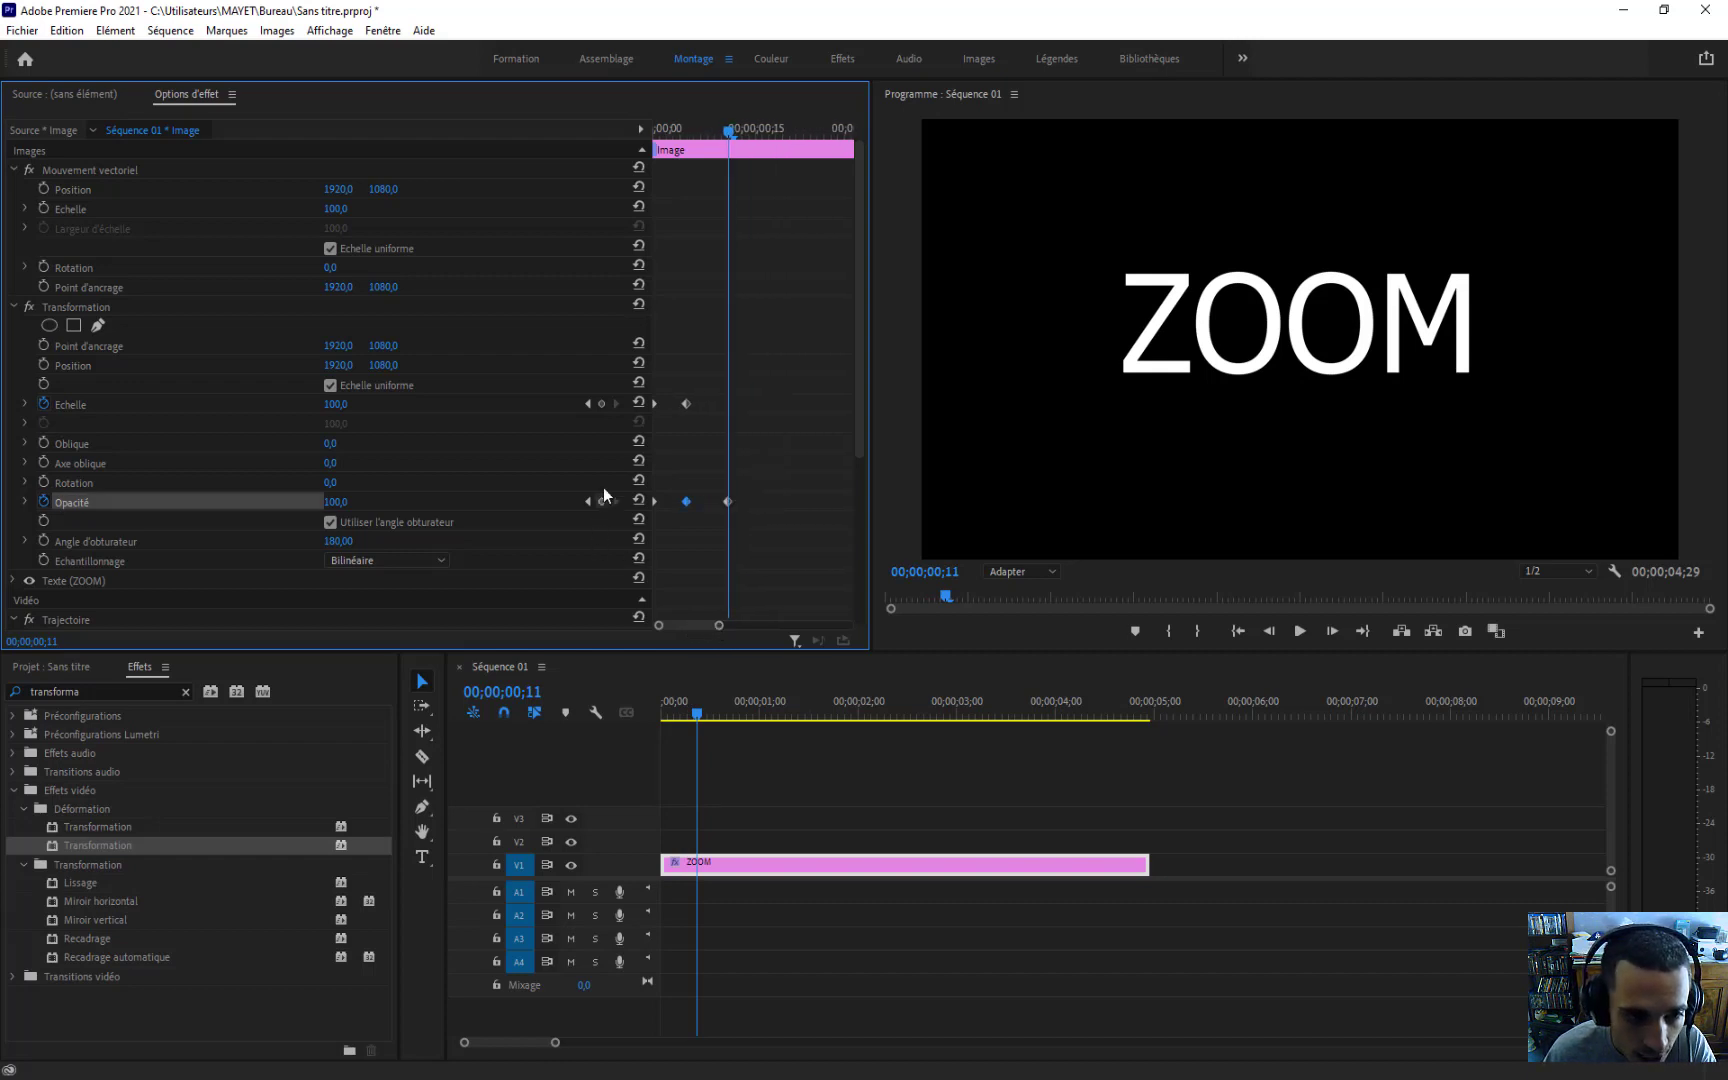
{"action": "left_click", "coordinate": [602, 403]}
Step: Highlight the Echelle and Opacité keyframe pair at frame 5, followed by the pair at frame 11
{"action": "left_click_drag", "start_coordinate": [724, 126], "coordinate": [688, 135]}
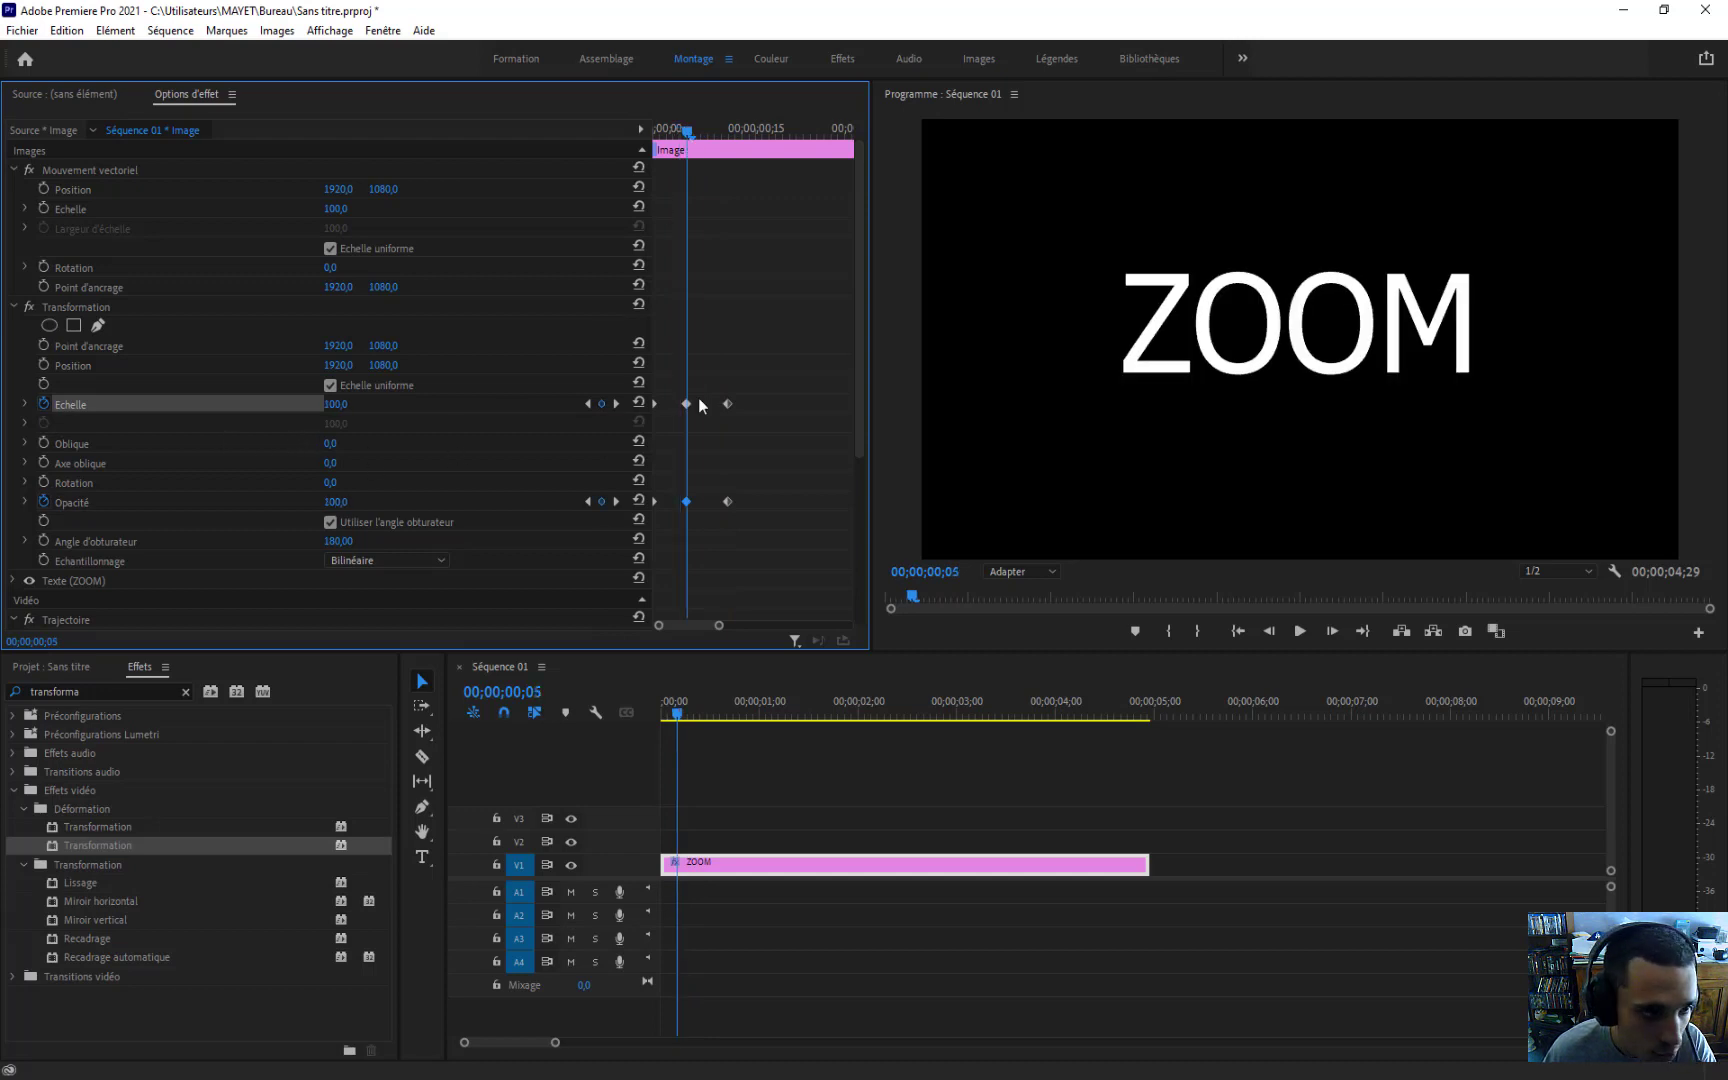
{"action": "left_click_drag", "start_coordinate": [676, 387], "coordinate": [716, 543]}
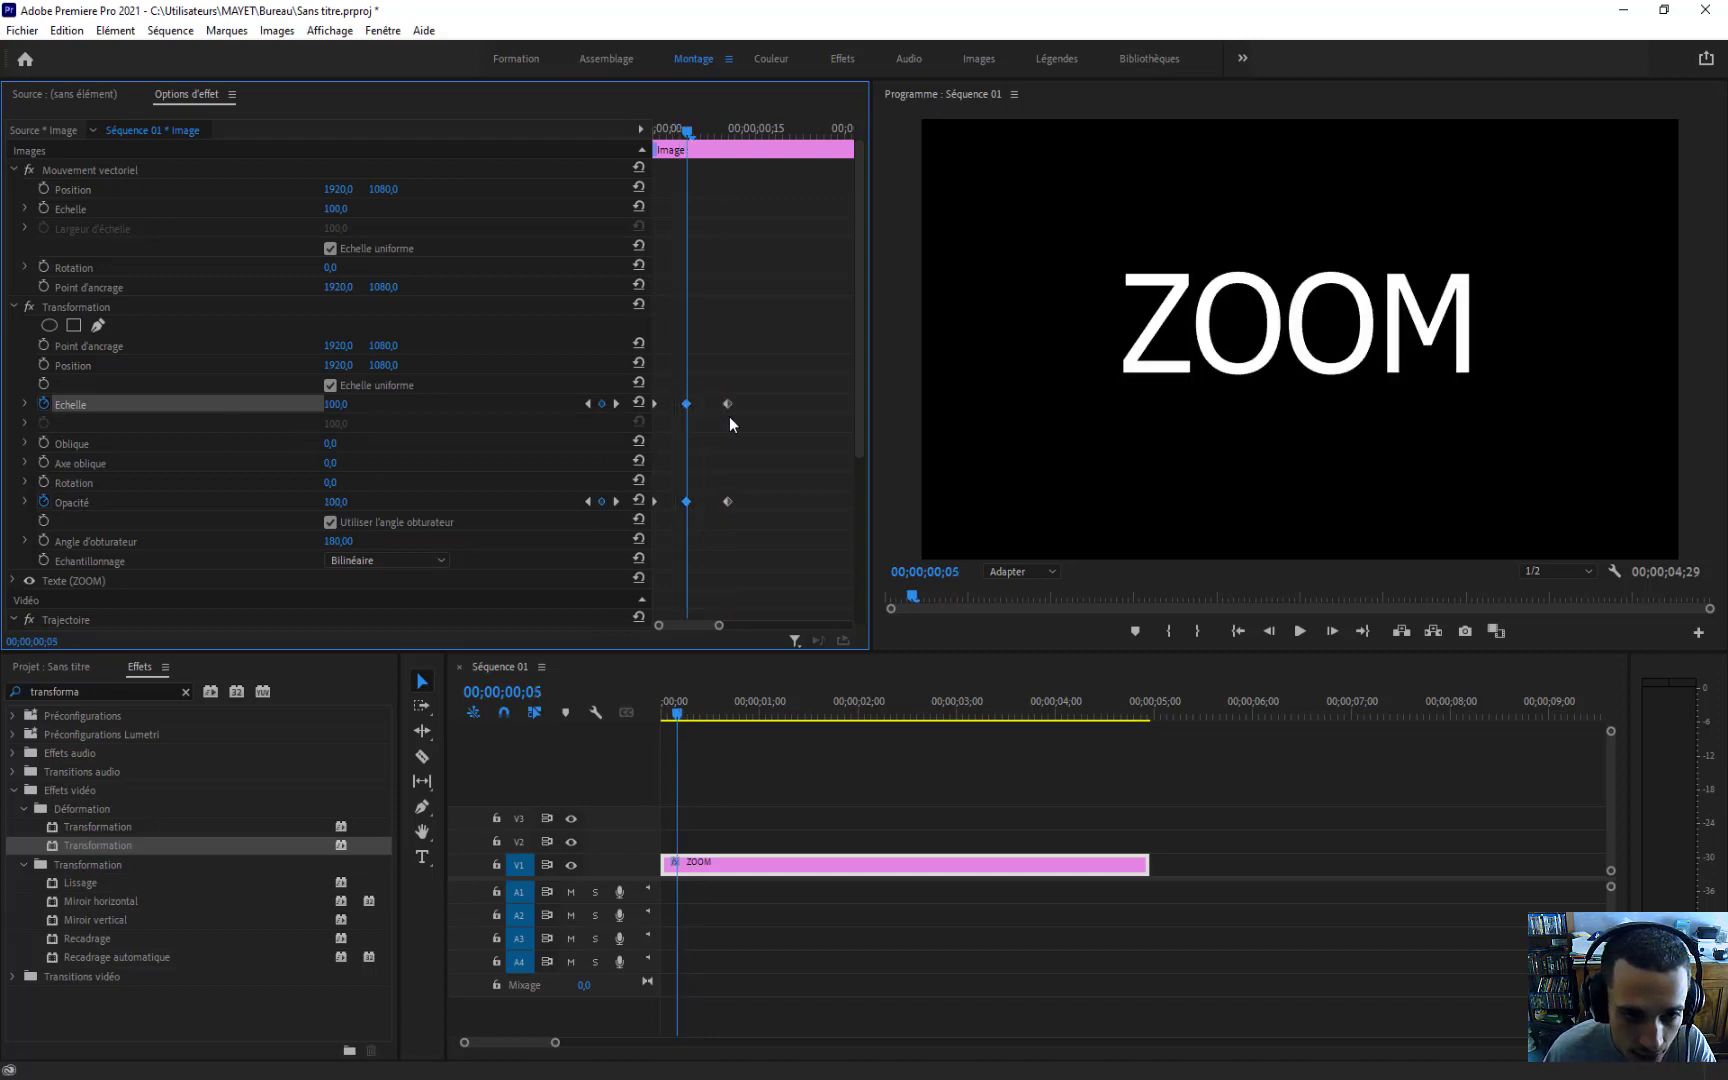
{"action": "left_click_drag", "start_coordinate": [718, 367], "coordinate": [757, 548]}
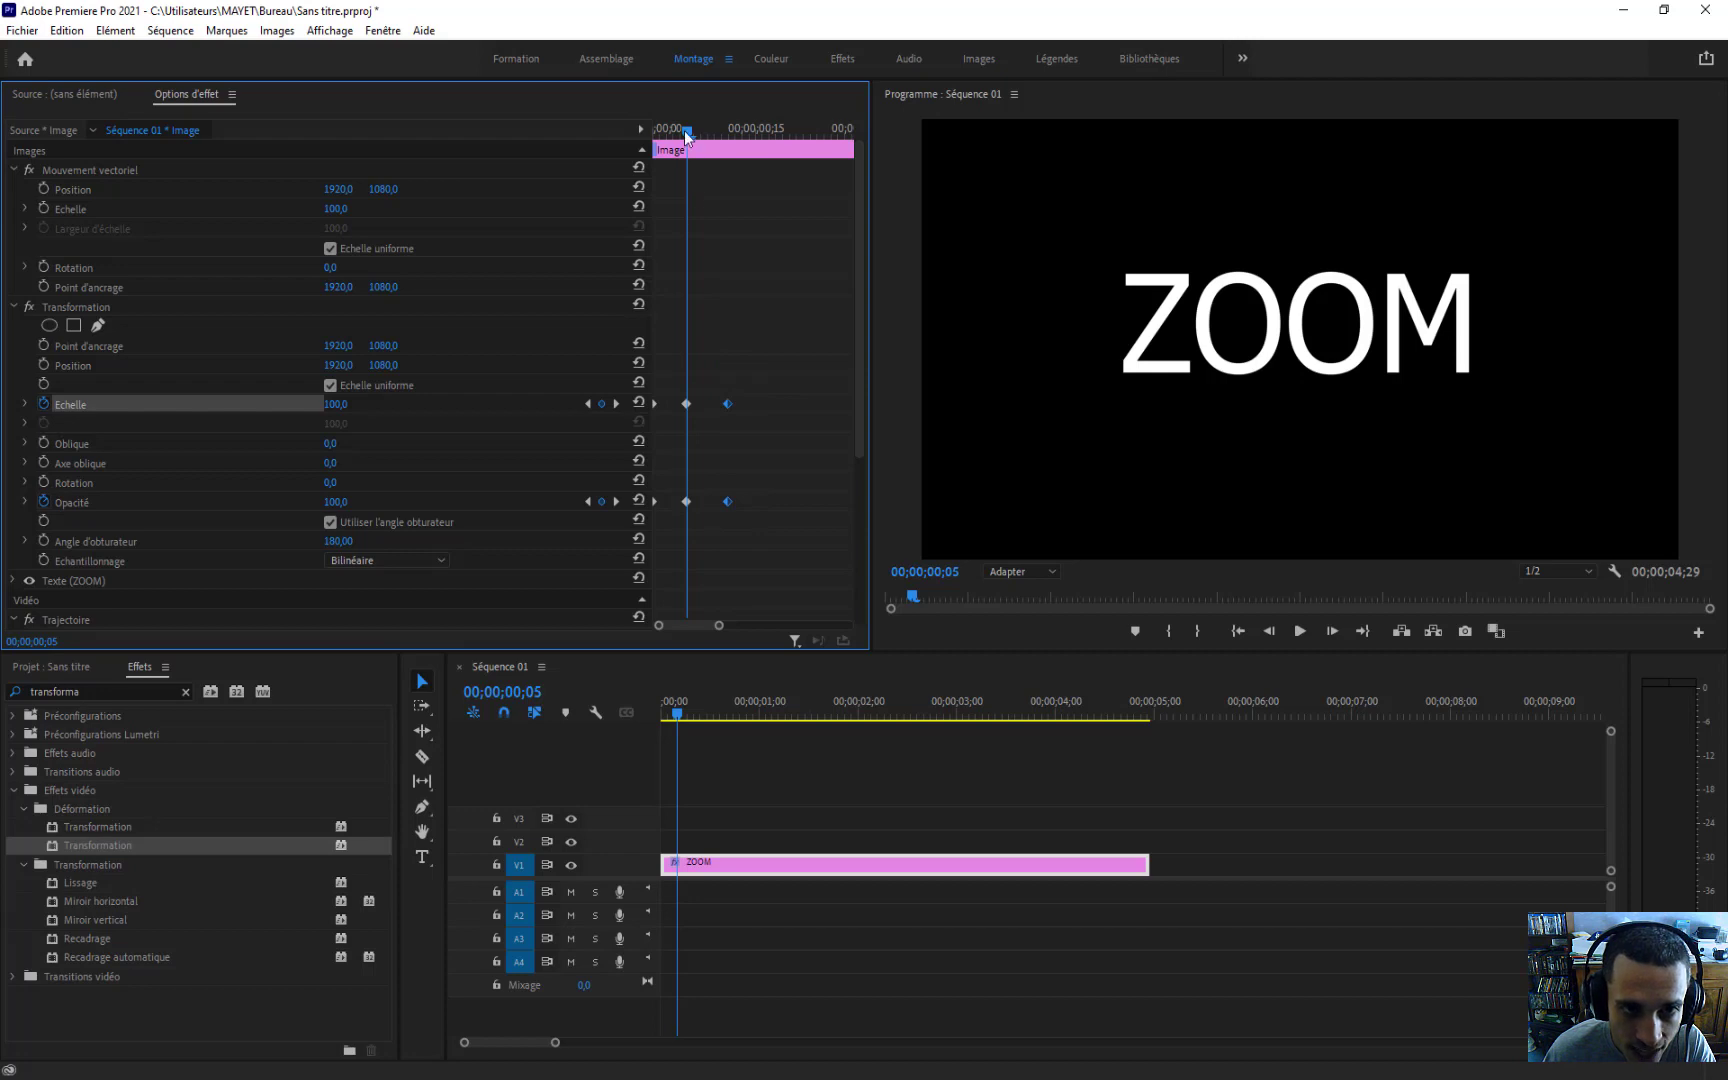
Step: Advance to frame 16 and set the Transformation Echelle to 0 for the zoom-out
{"action": "left_click_drag", "start_coordinate": [685, 131], "coordinate": [730, 135]}
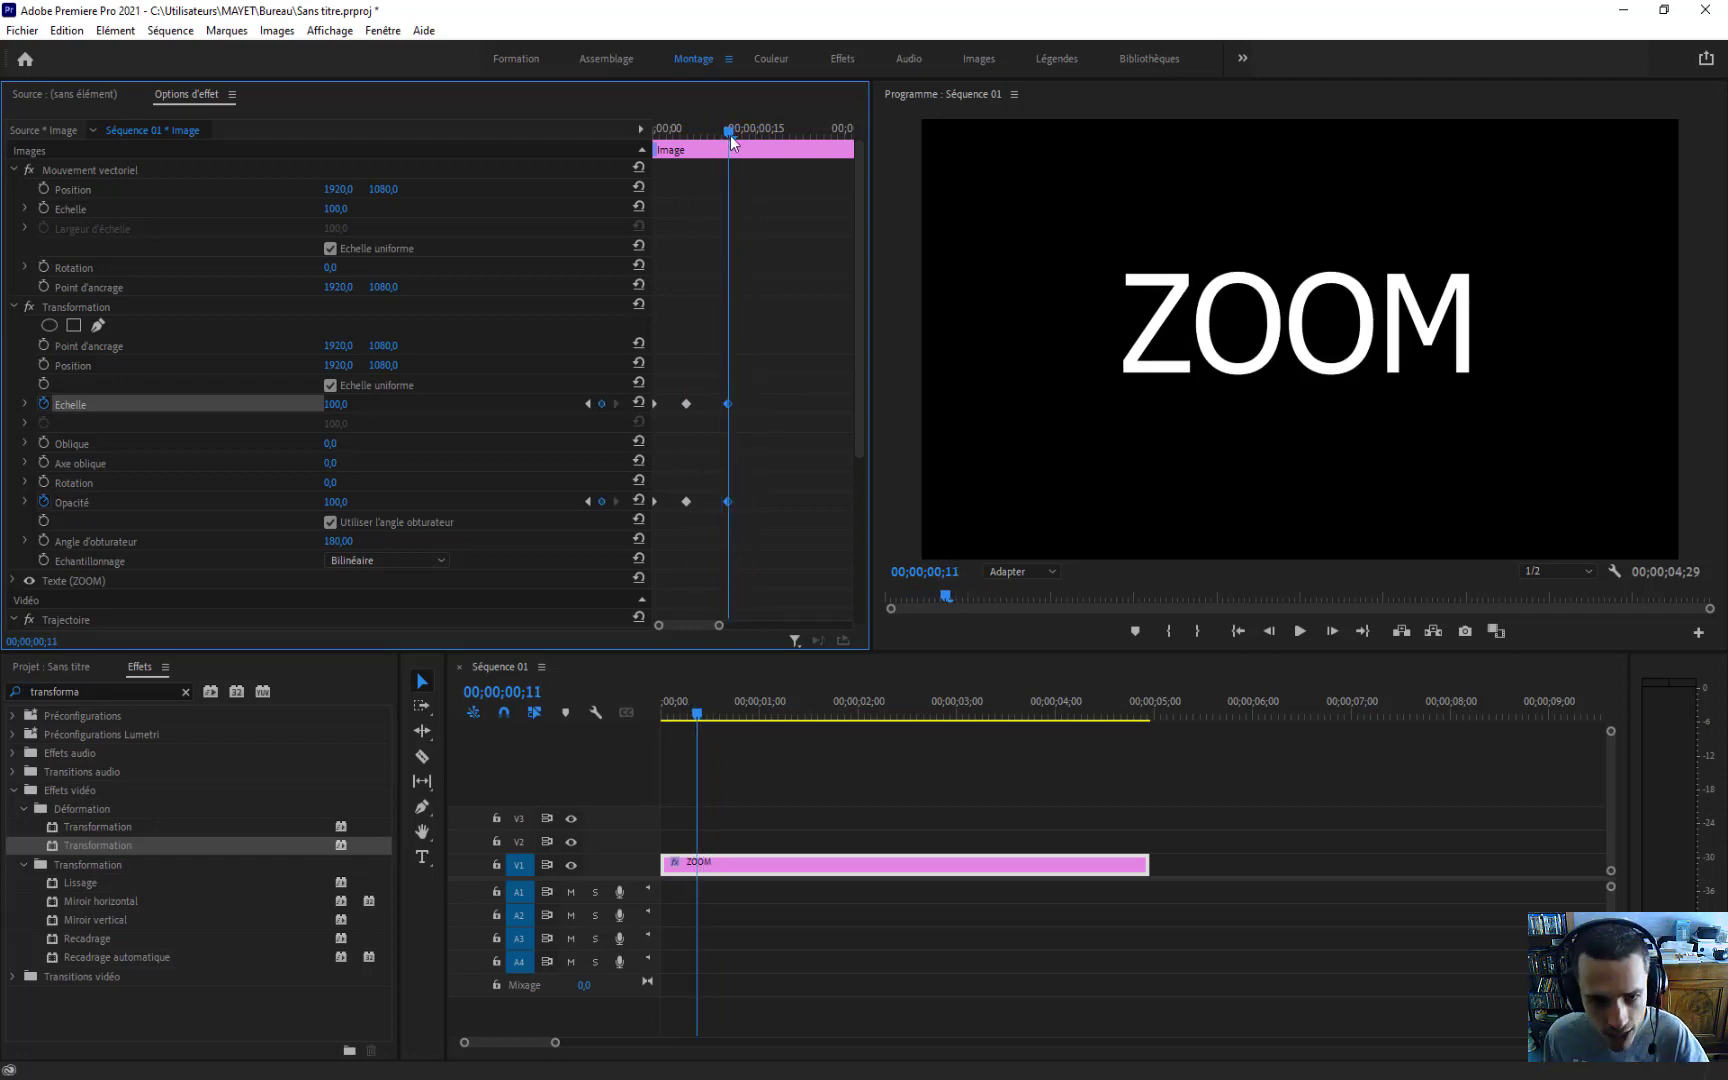
{"action": "key", "text": "Right"}
{"action": "key", "text": "Right"}
{"action": "key", "text": "Right"}
{"action": "key", "text": "Right"}
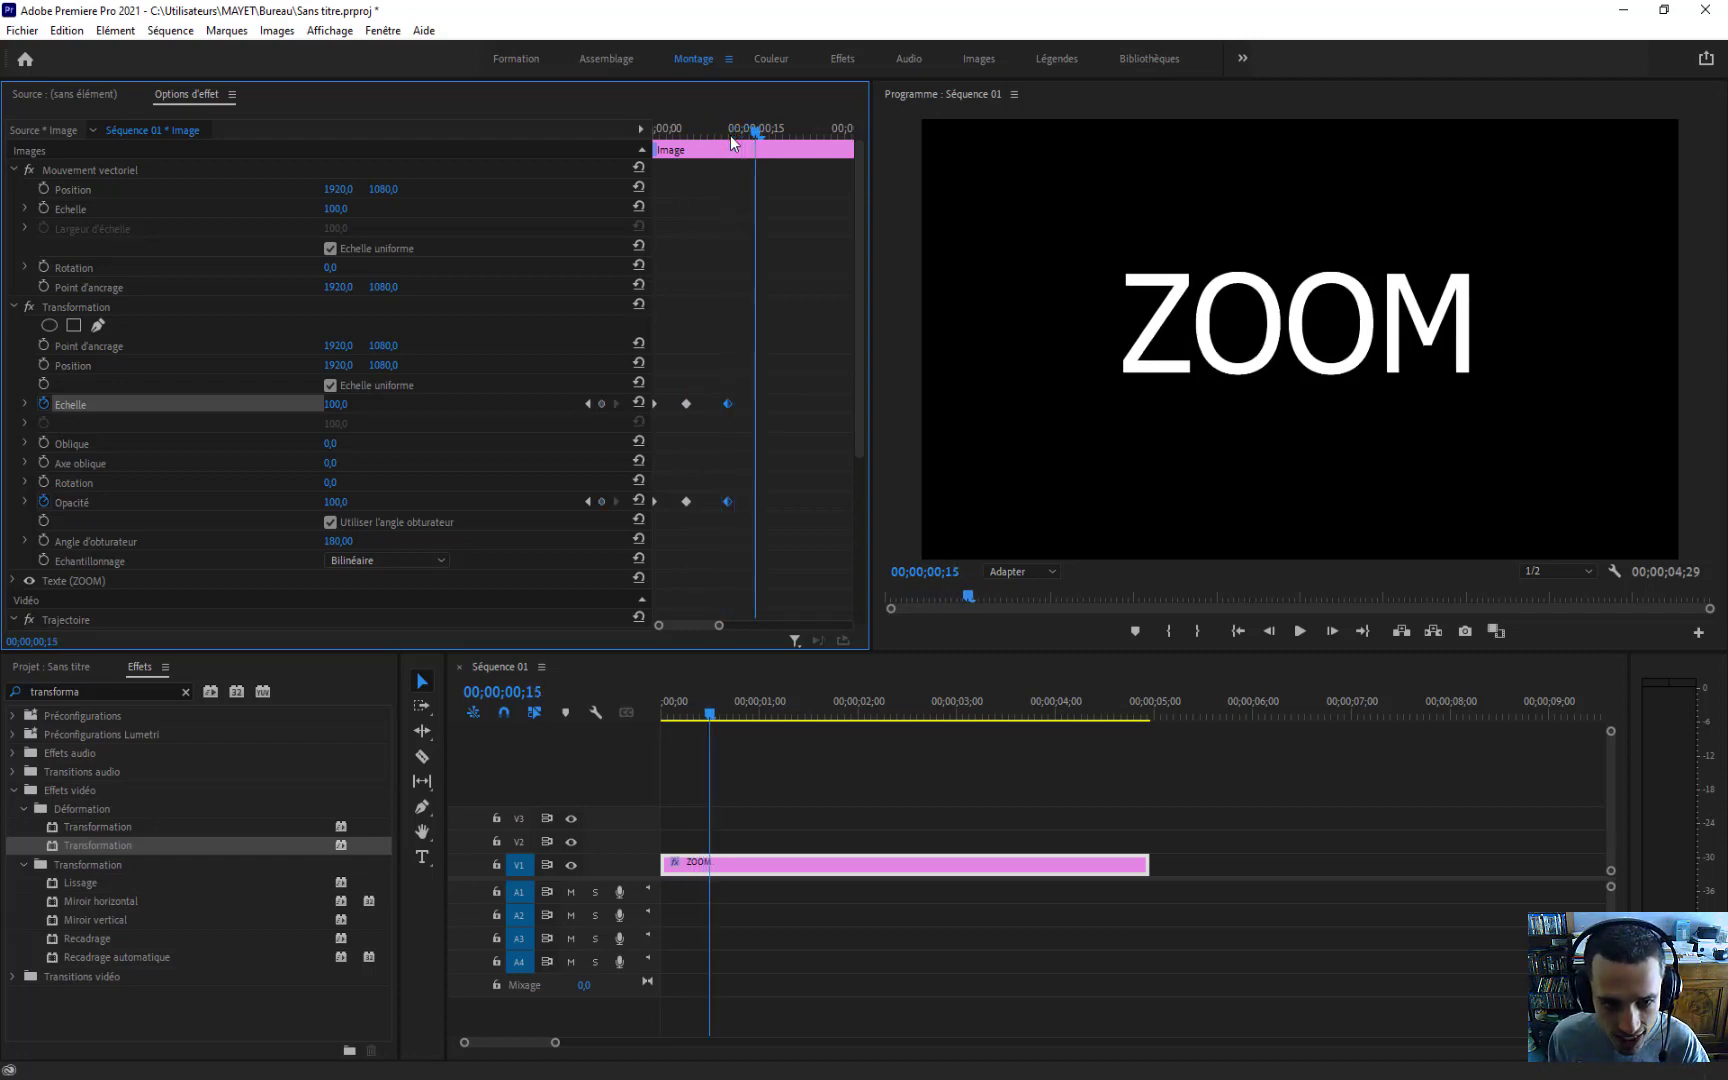
{"action": "key", "text": "Right"}
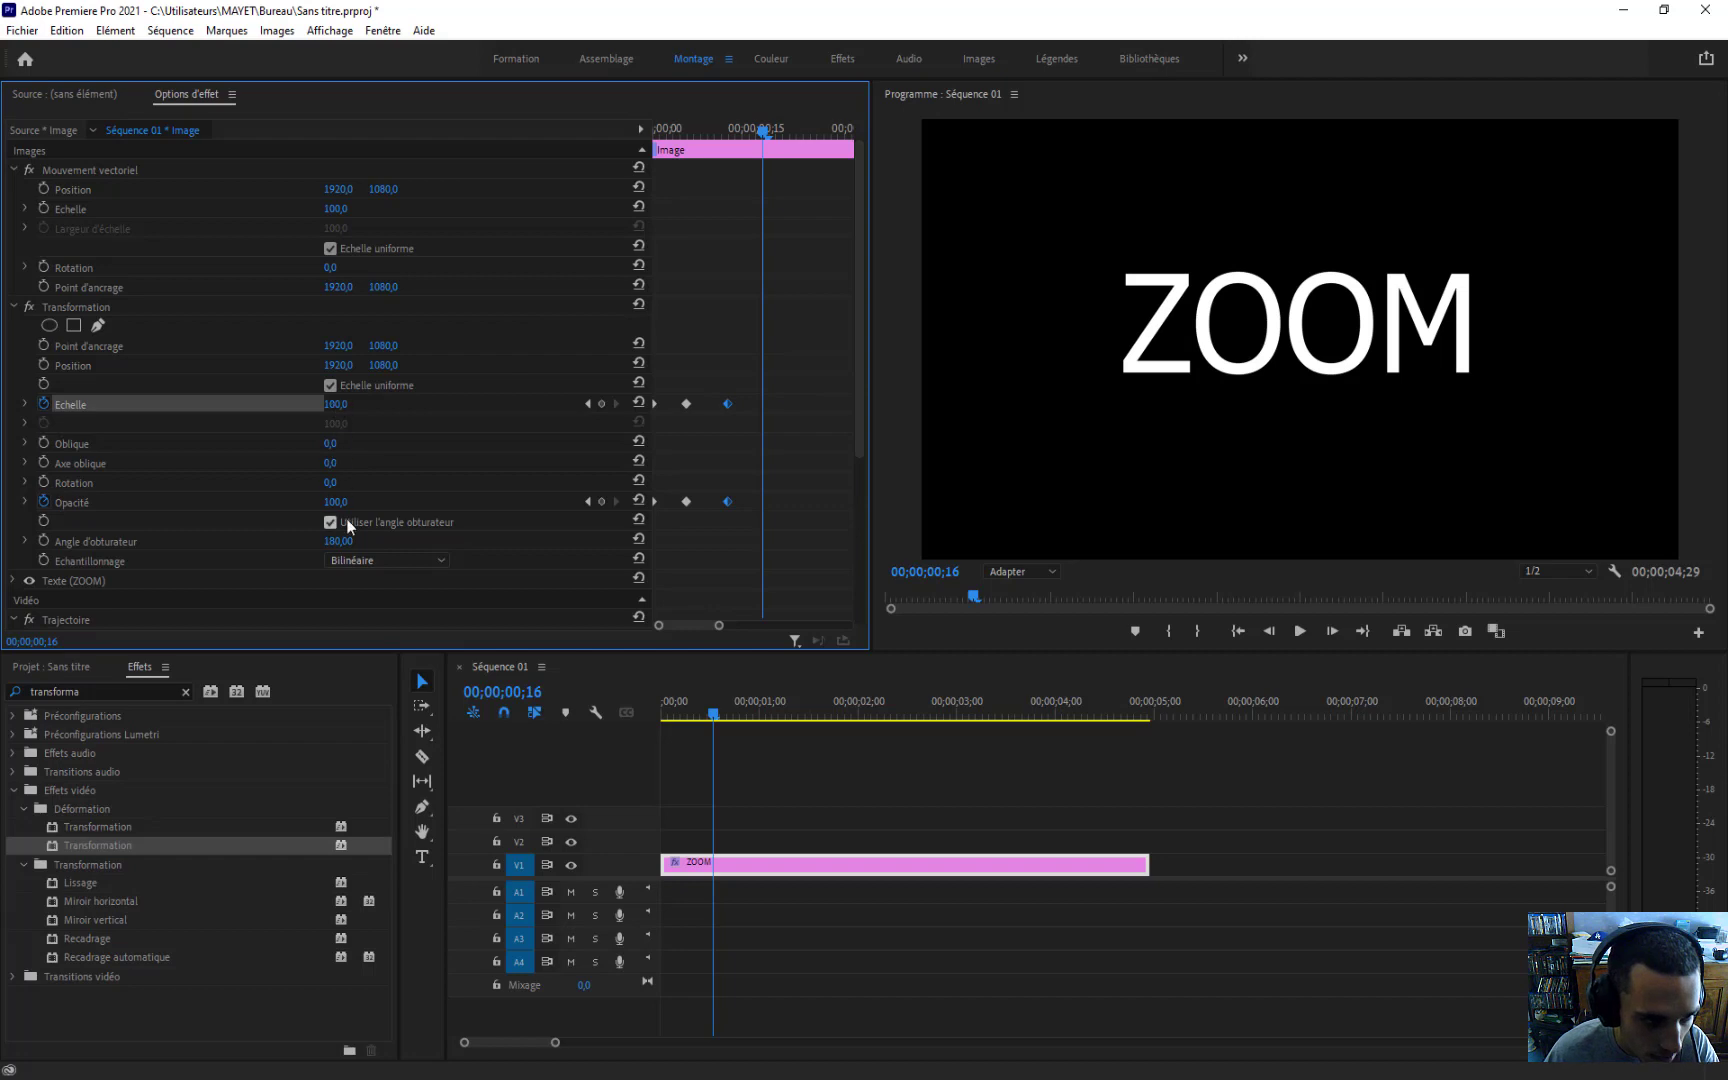
{"action": "left_click", "coordinate": [335, 404]}
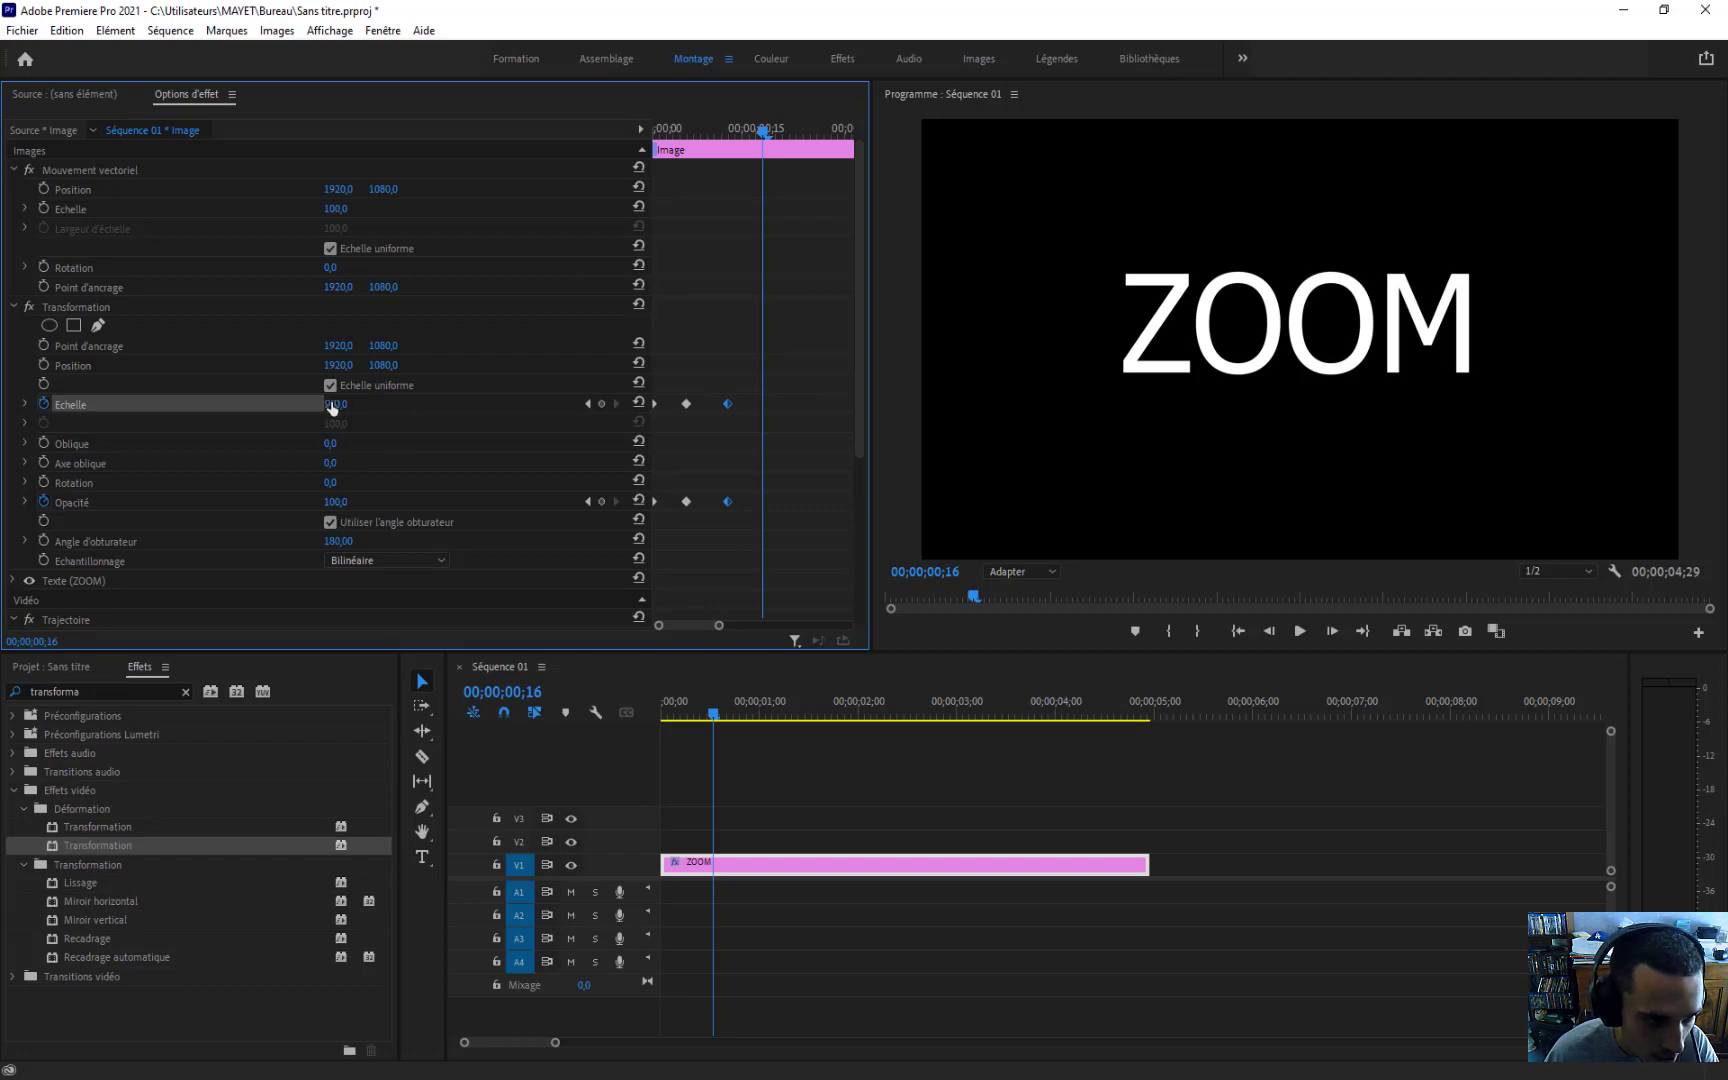
{"action": "type", "text": "89"}
{"action": "key", "text": "Return"}
{"action": "left_click_drag", "start_coordinate": [346, 404], "coordinate": [332, 404]}
{"action": "left_click", "coordinate": [346, 403]}
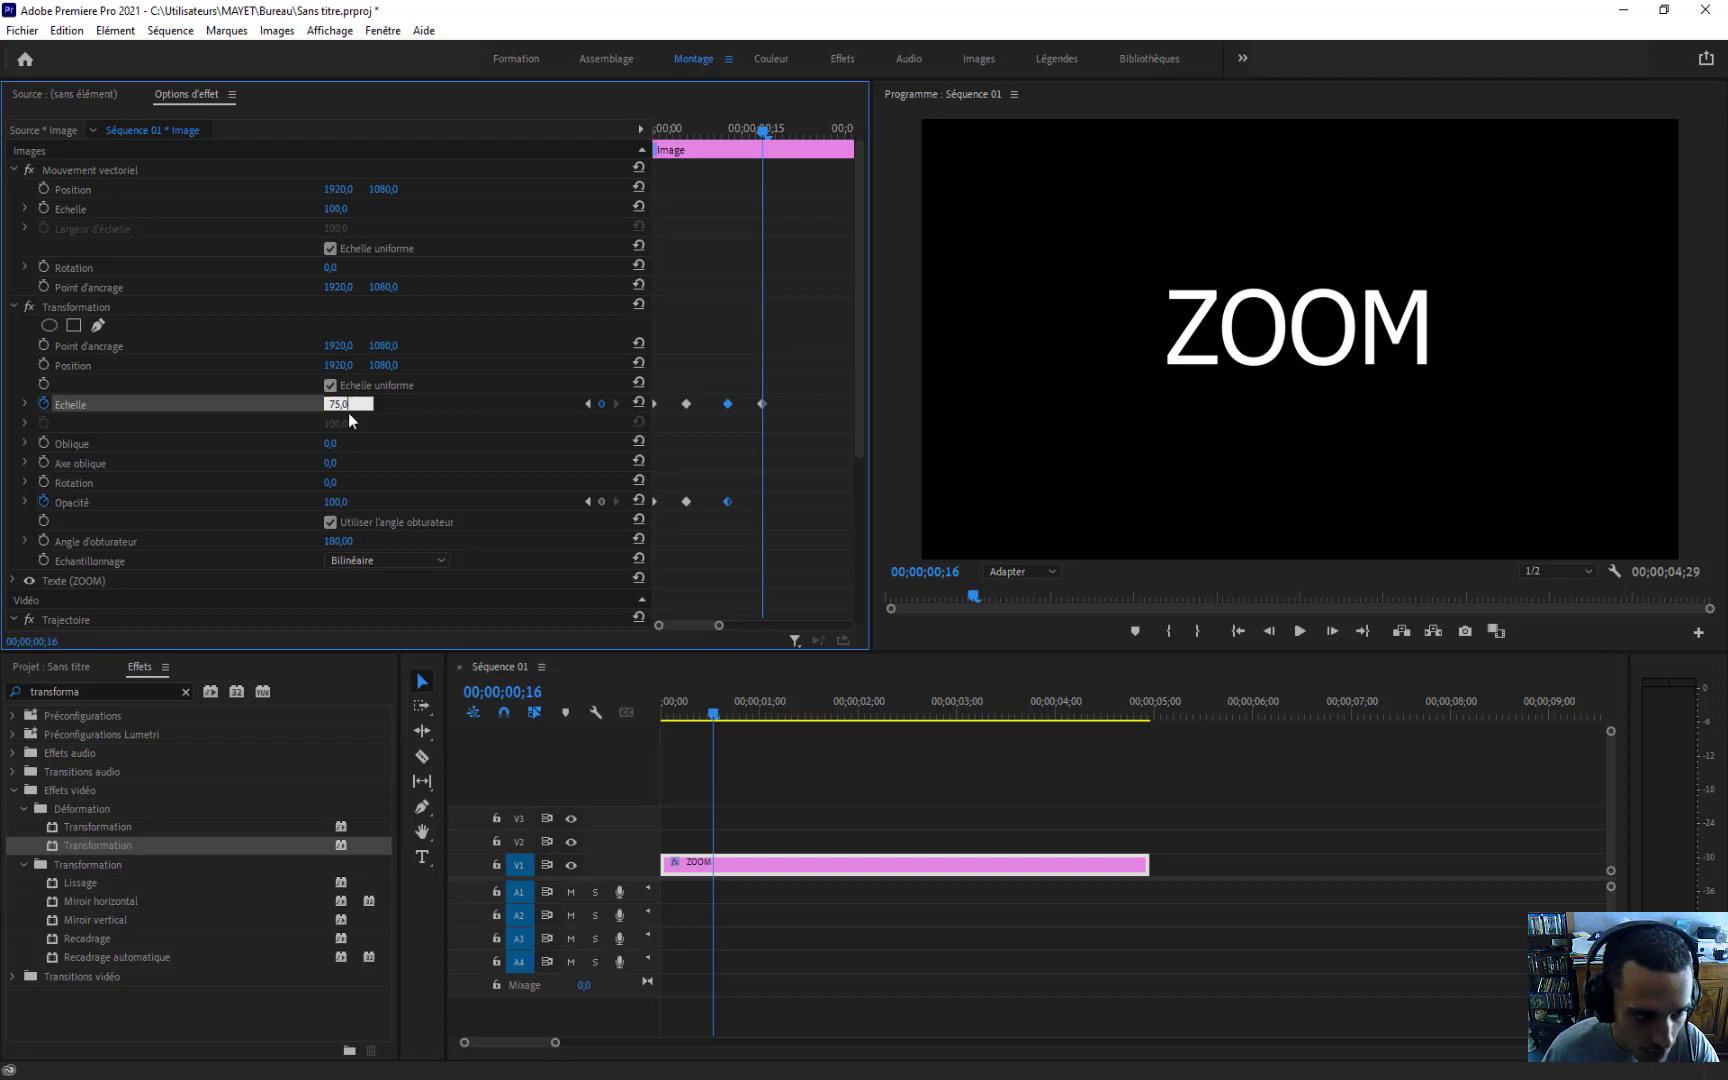
{"action": "key", "text": "Return"}
{"action": "type", "text": "0"}
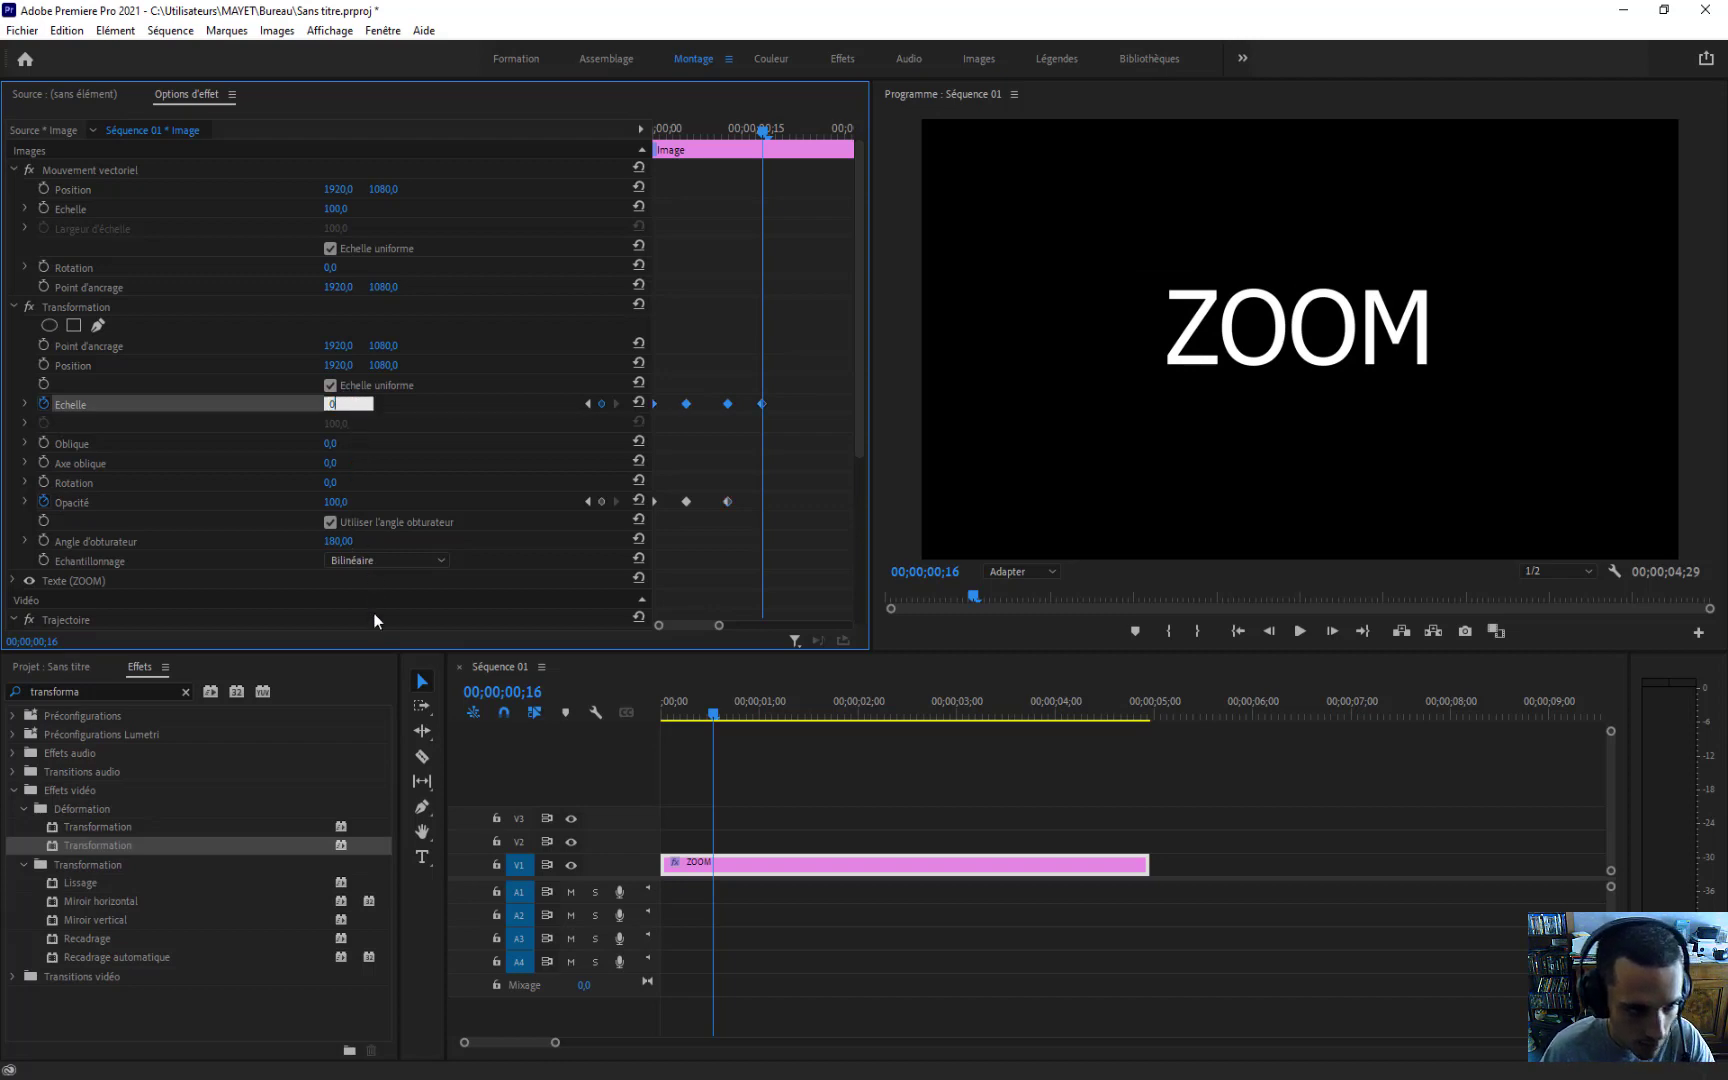
{"action": "left_click", "coordinate": [374, 619]}
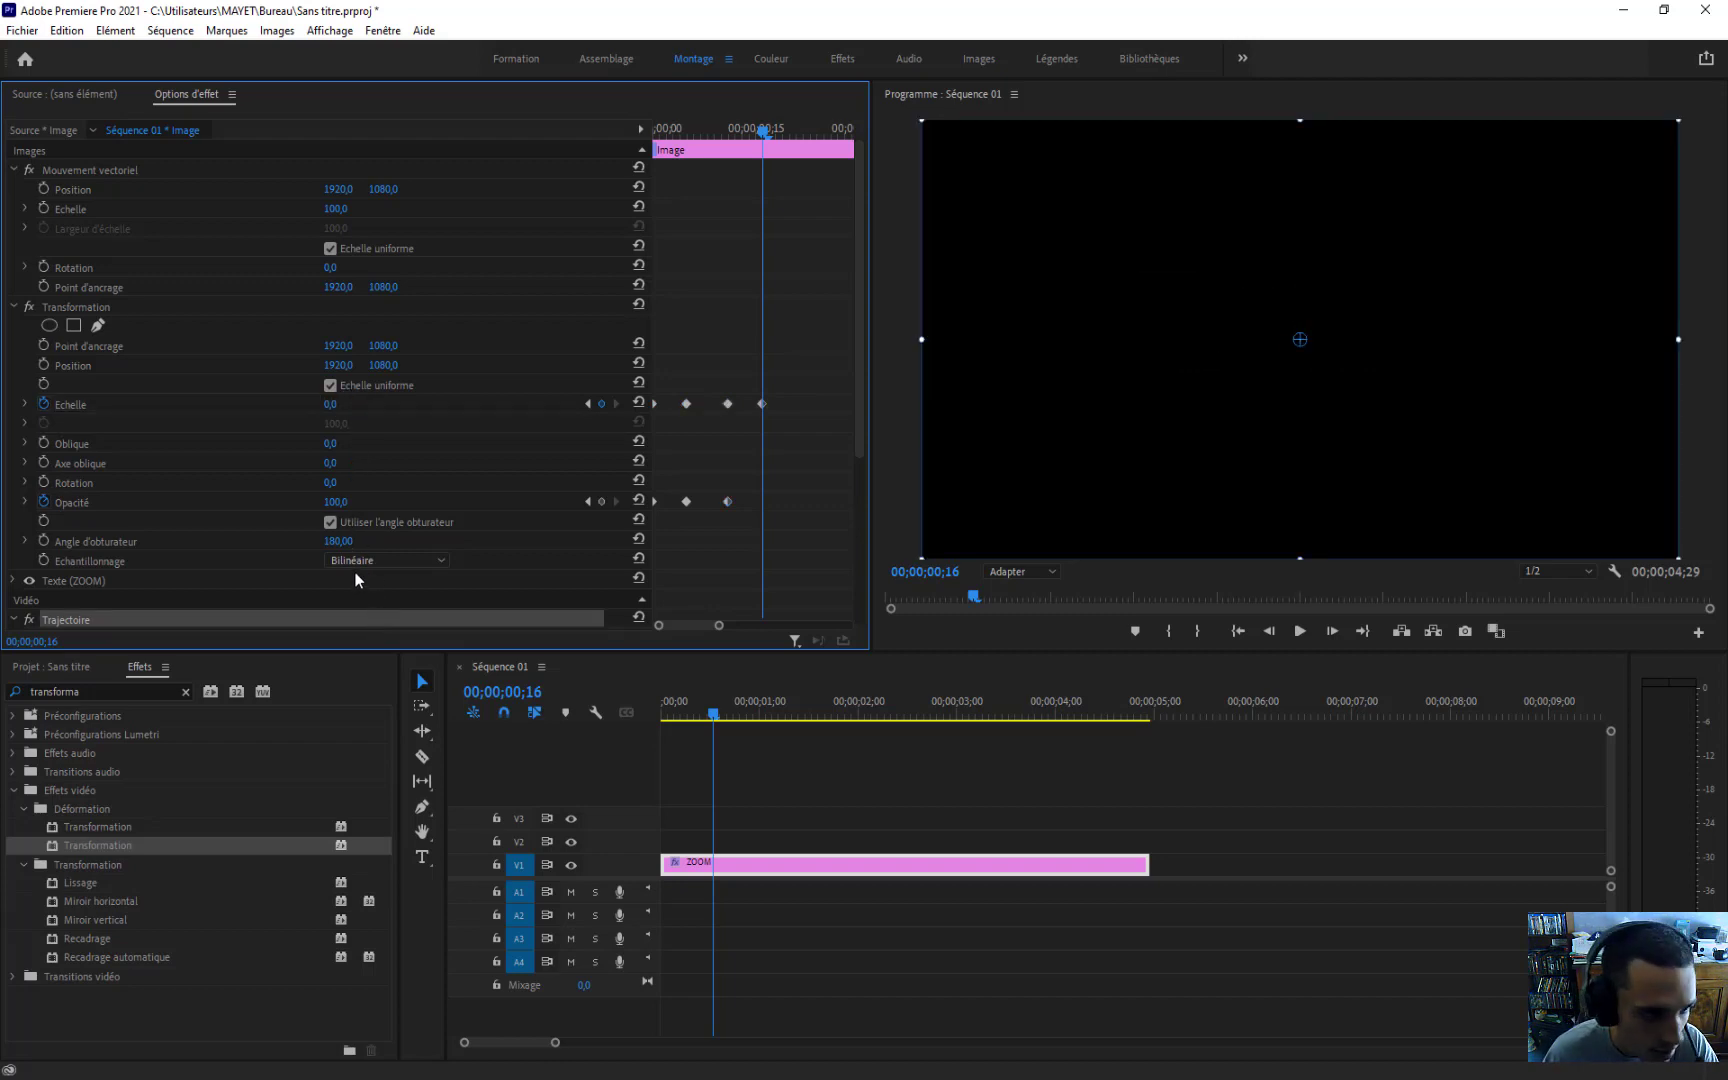
Step: Set the Transformation Opacité to 0 at frame 16
{"action": "left_click", "coordinate": [337, 501]}
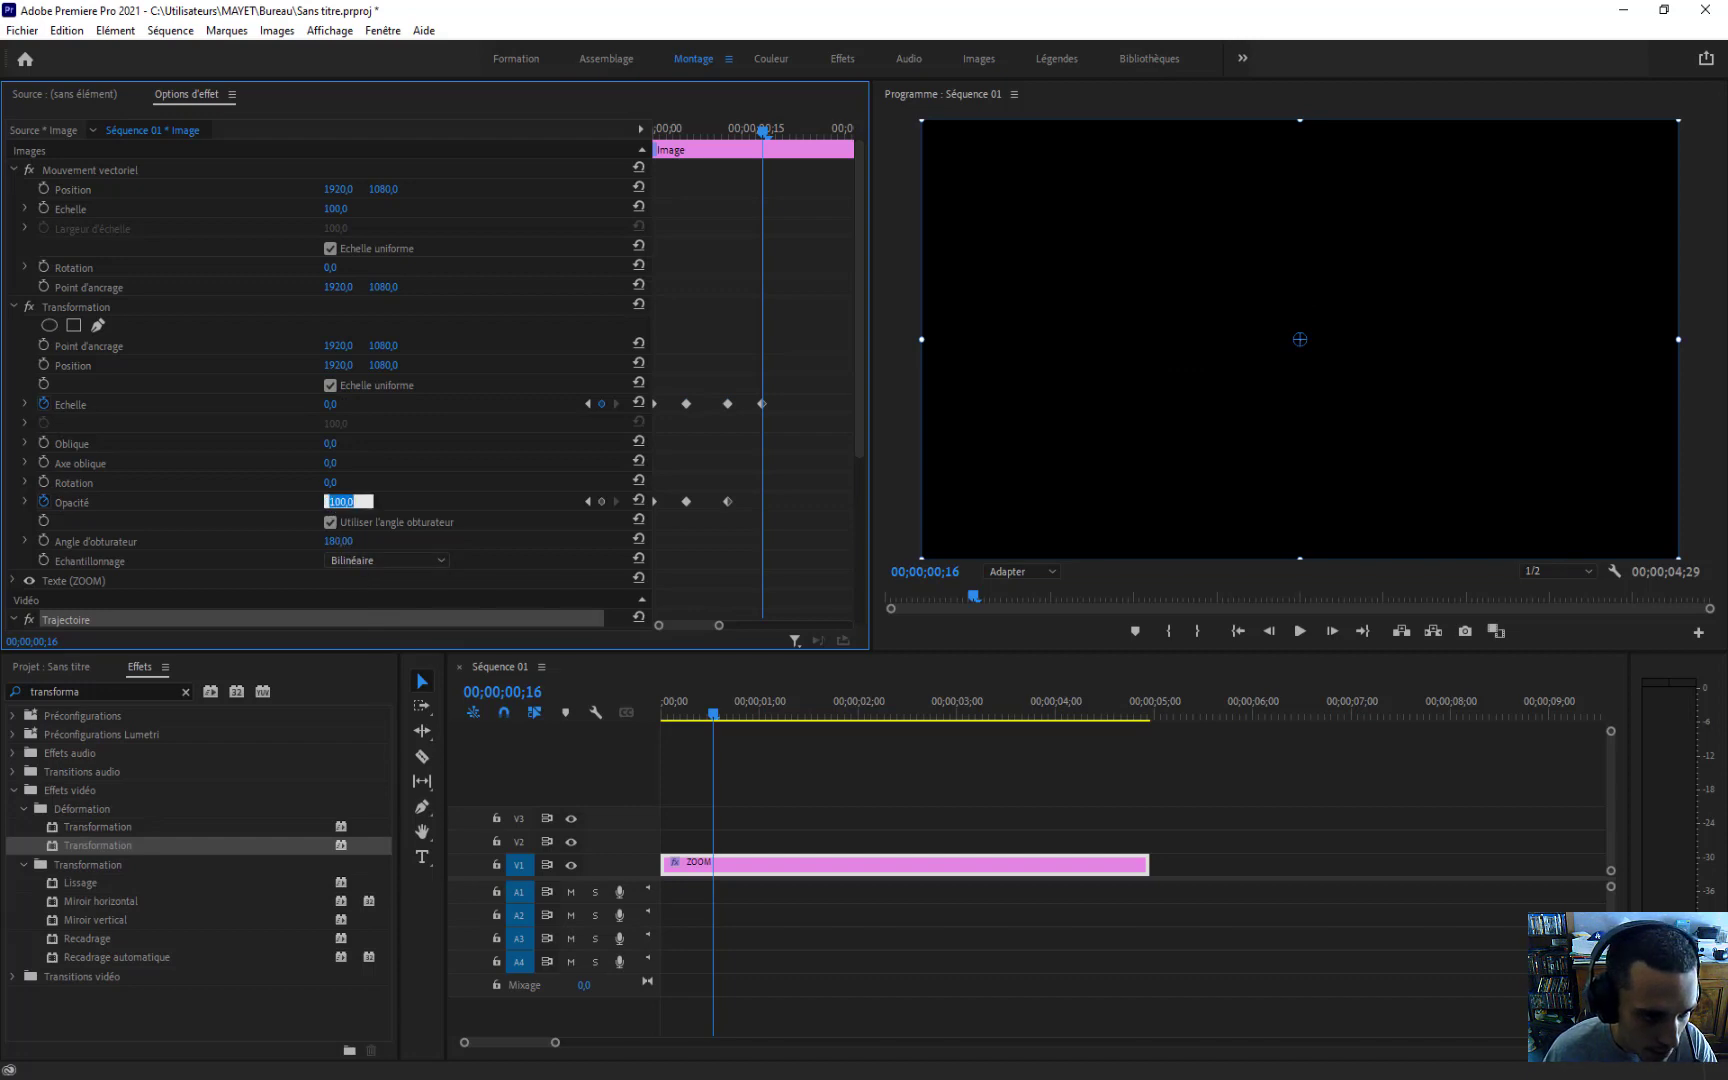
{"action": "type", "text": "0"}
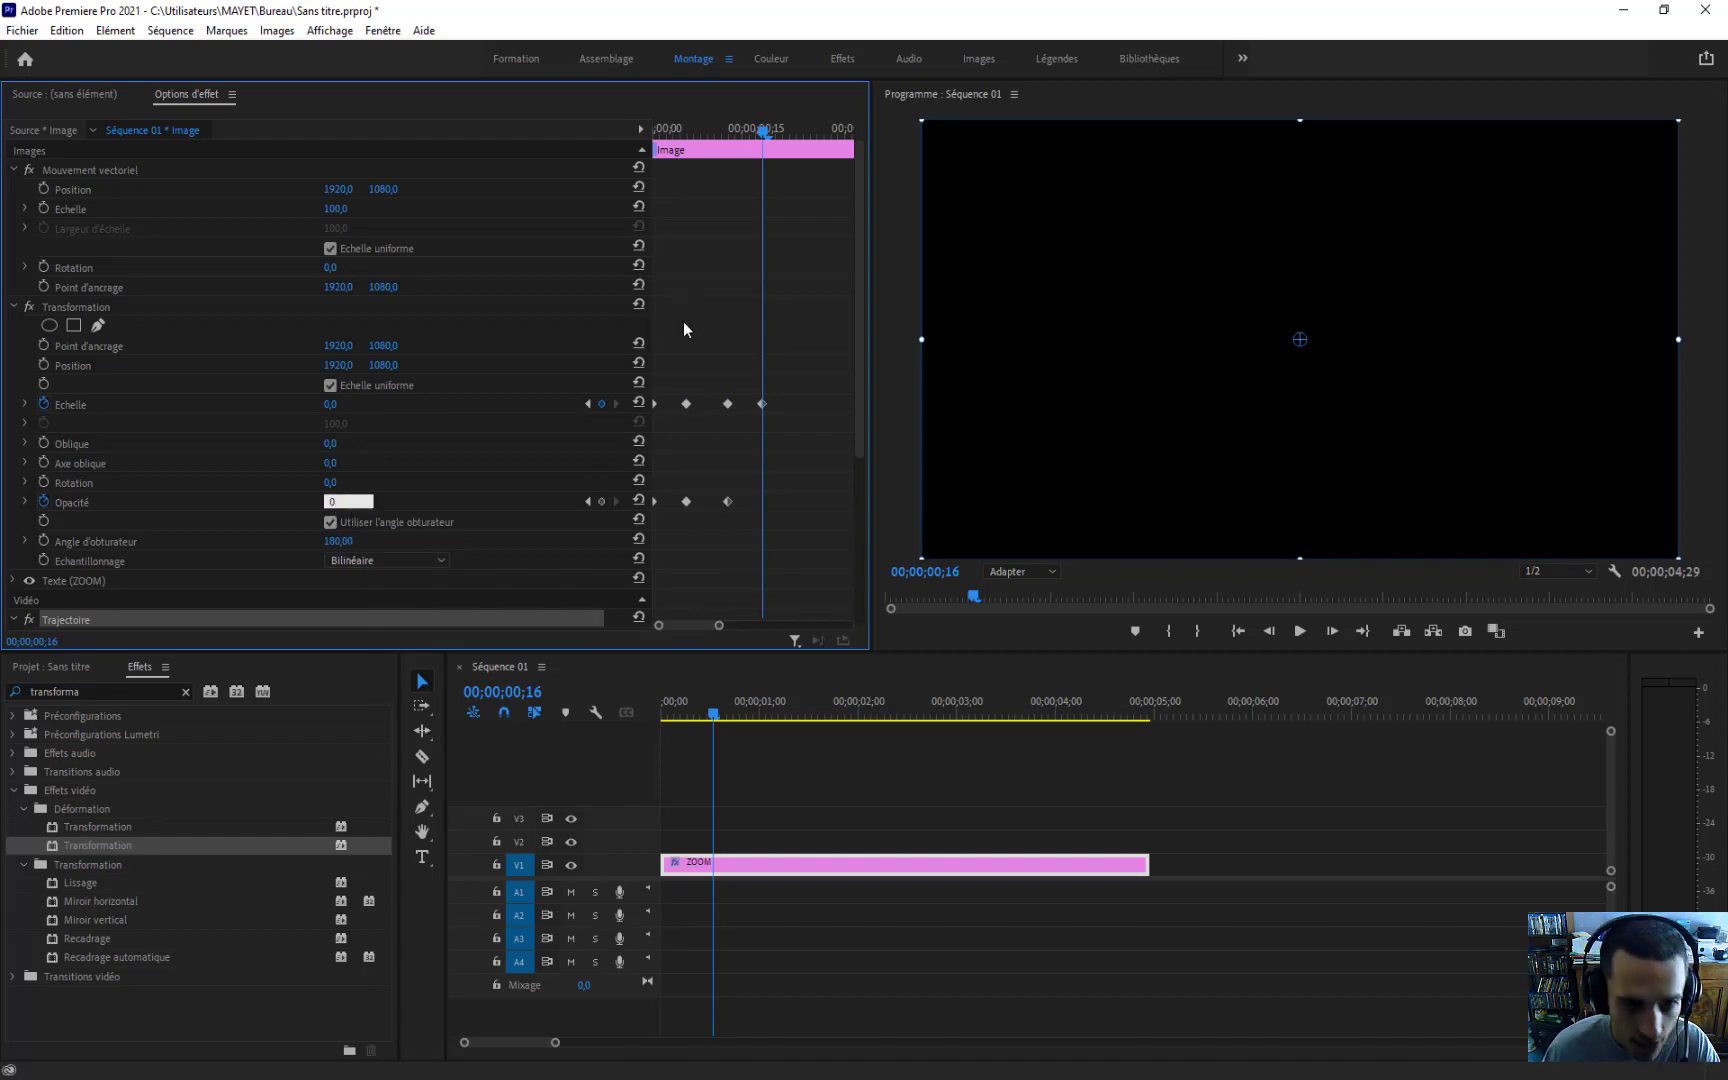
{"action": "key", "text": "Return"}
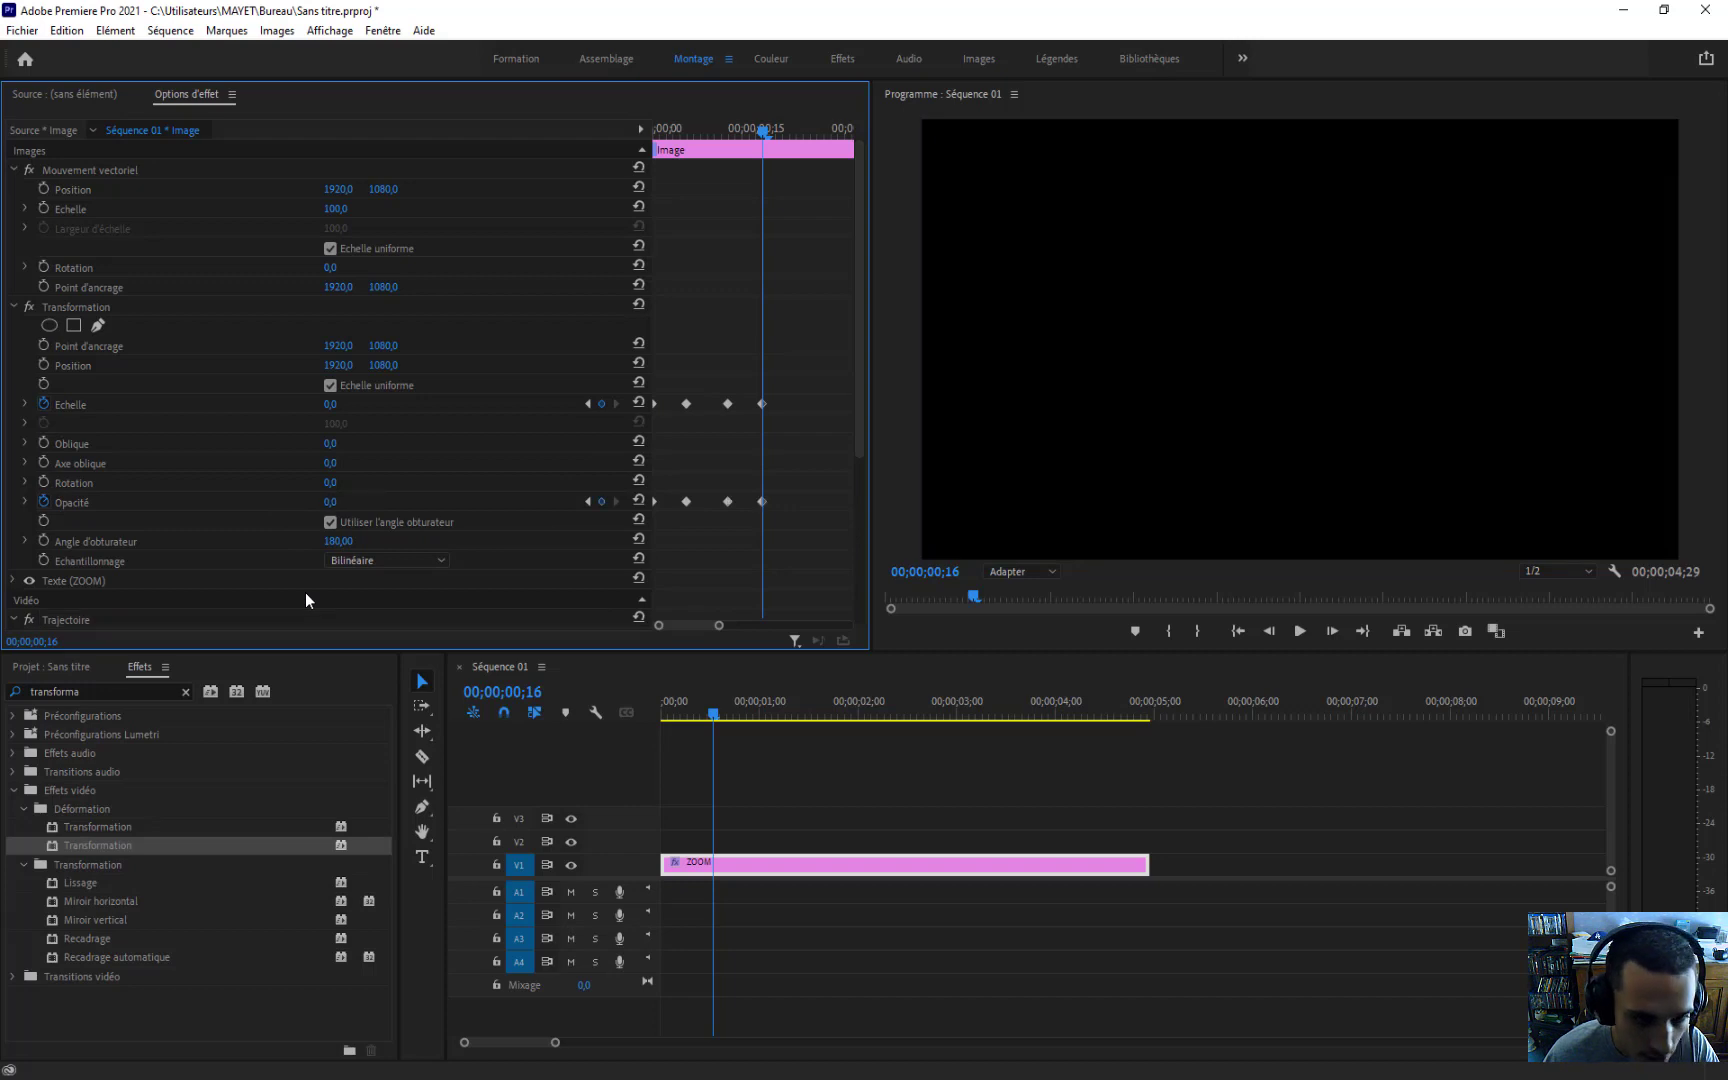
Step: Play the complete zoom-in and zoom-out twice from the start of the clip
{"action": "left_click_drag", "start_coordinate": [761, 134], "coordinate": [639, 138]}
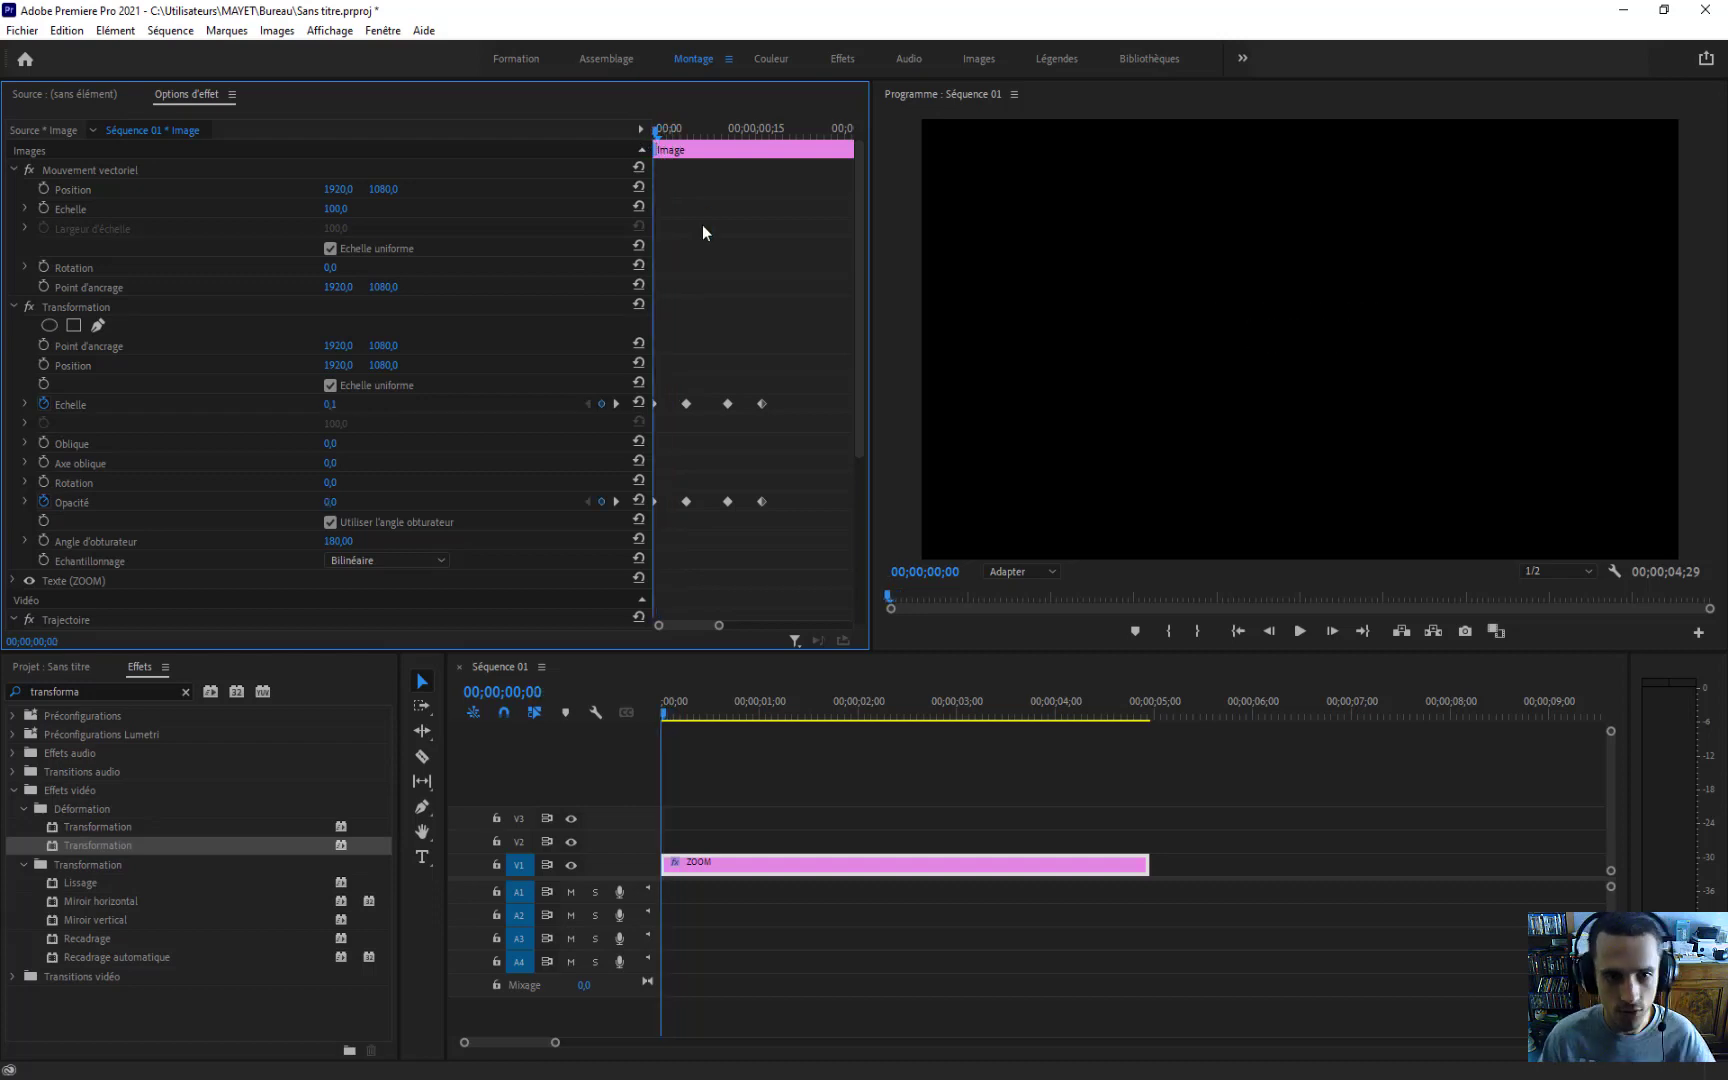
{"action": "key", "text": "space"}
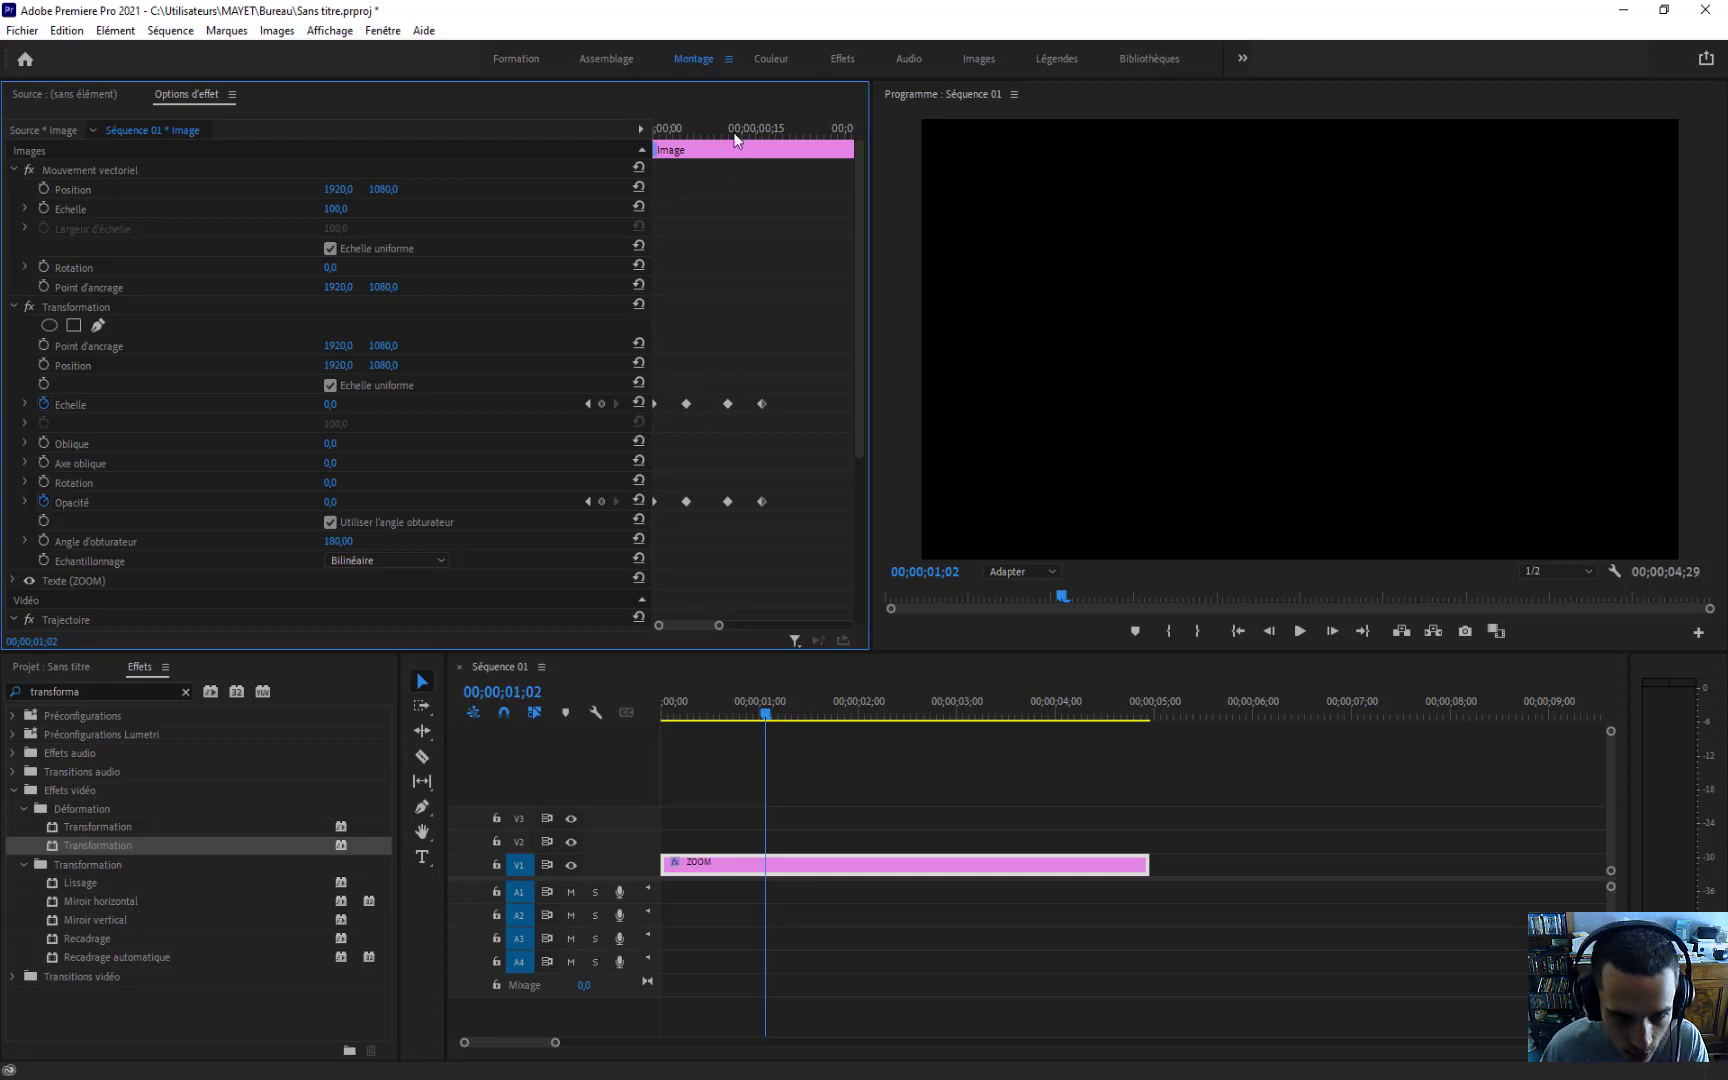
{"action": "left_click_drag", "start_coordinate": [738, 134], "coordinate": [620, 126]}
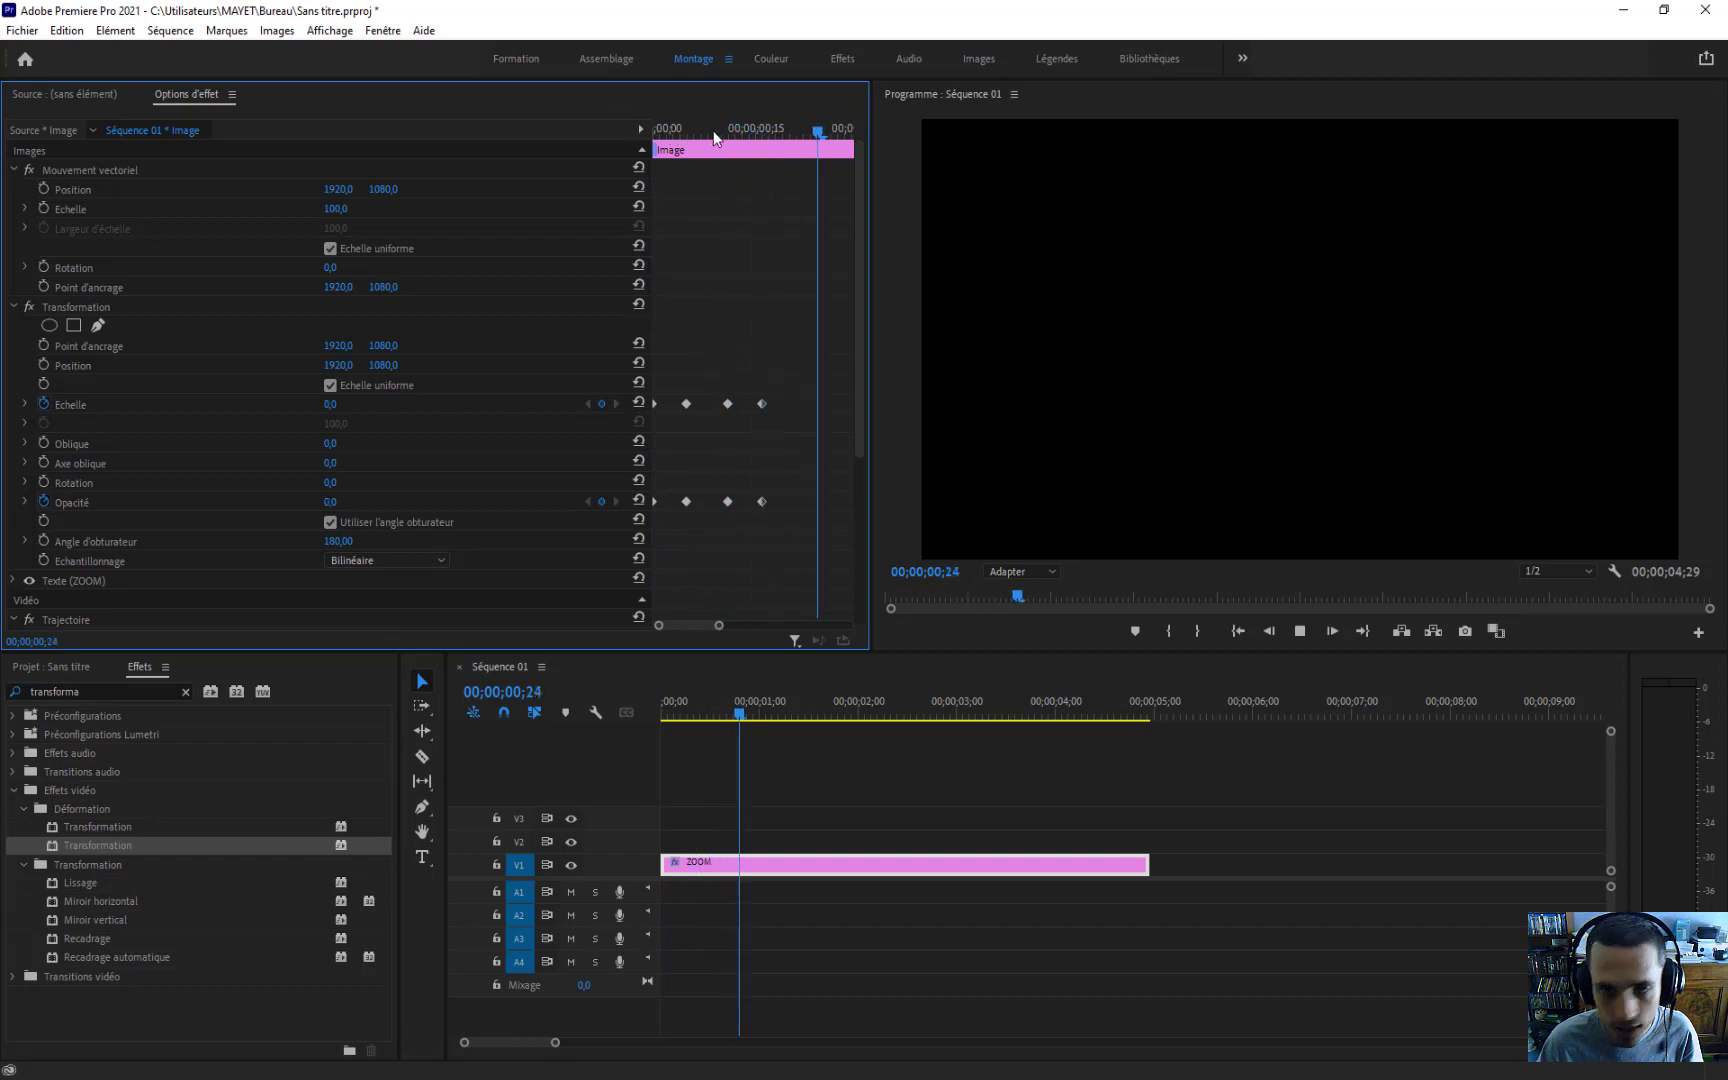
Step: Move the last two Echelle and Opacité keyframe pairs together to about frames 23 and 28, and check the hold at frame 11
{"action": "mouse_move", "coordinate": [714, 130]}
{"action": "left_mouse_down"}
{"action": "mouse_move", "coordinate": [644, 124]}
{"action": "mouse_move", "coordinate": [697, 127]}
{"action": "left_mouse_up"}
{"action": "key", "text": "Left"}
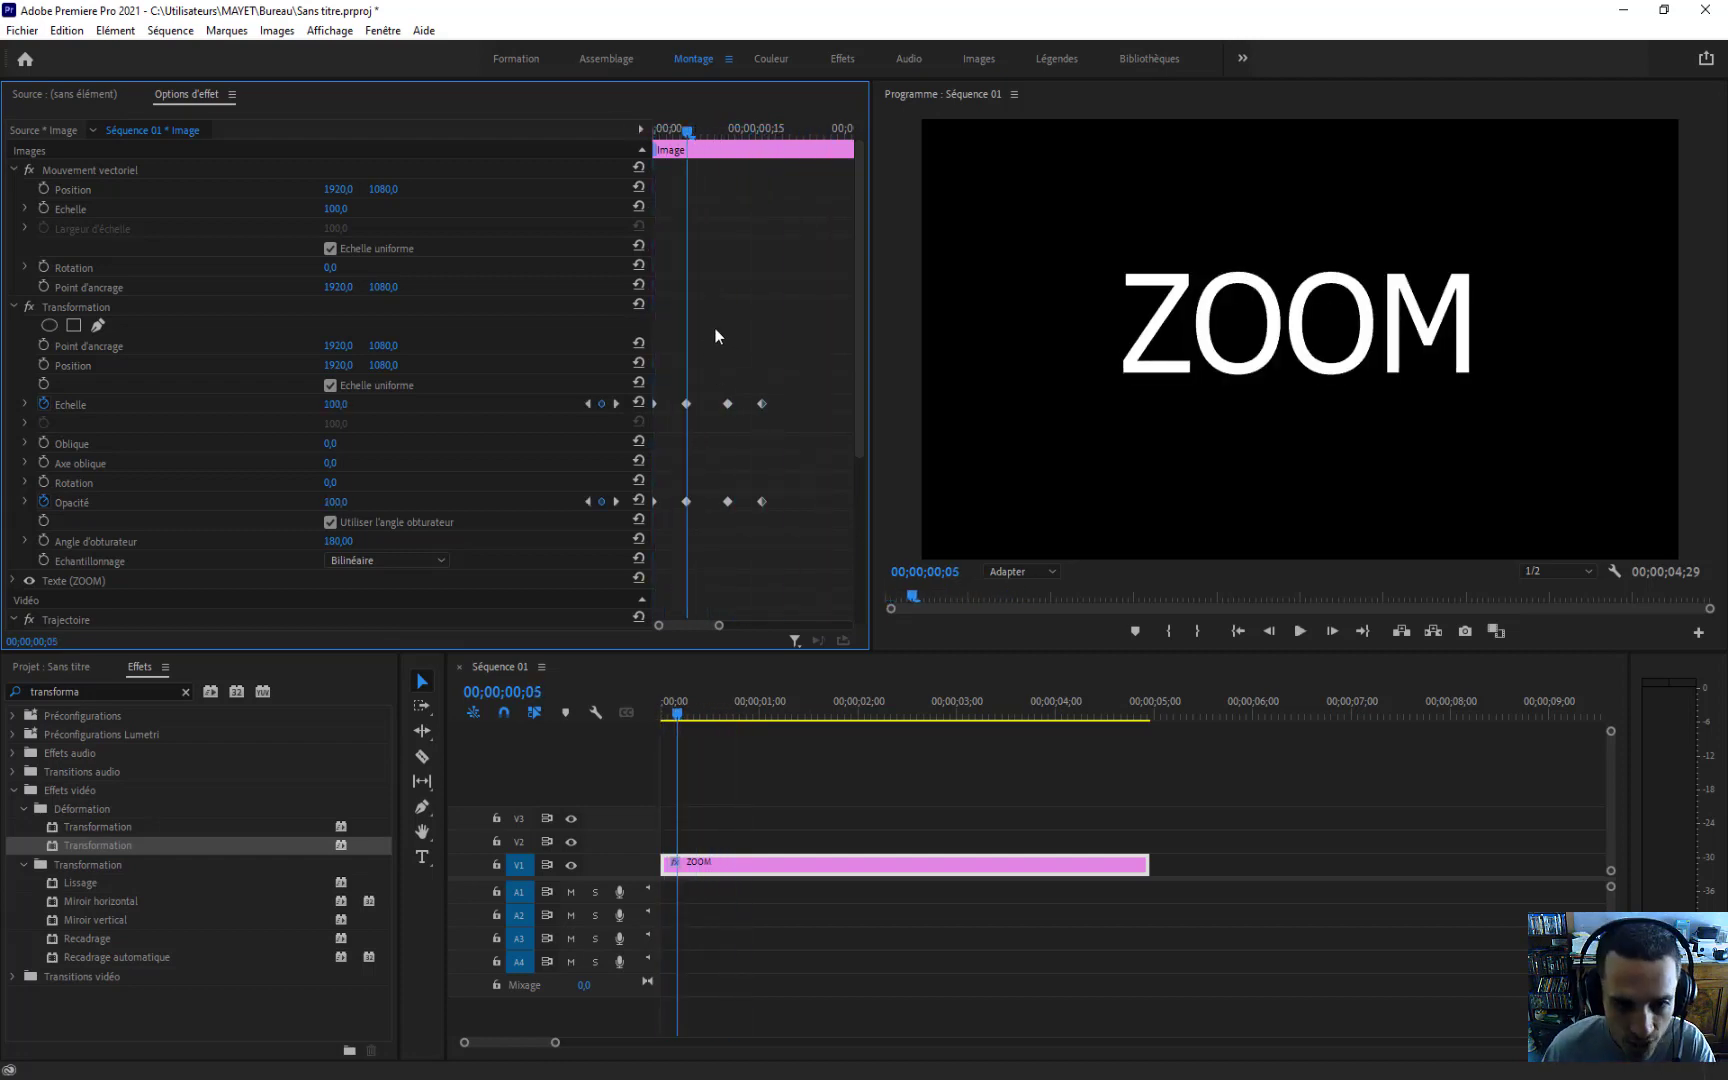
{"action": "left_click_drag", "start_coordinate": [711, 340], "coordinate": [819, 550]}
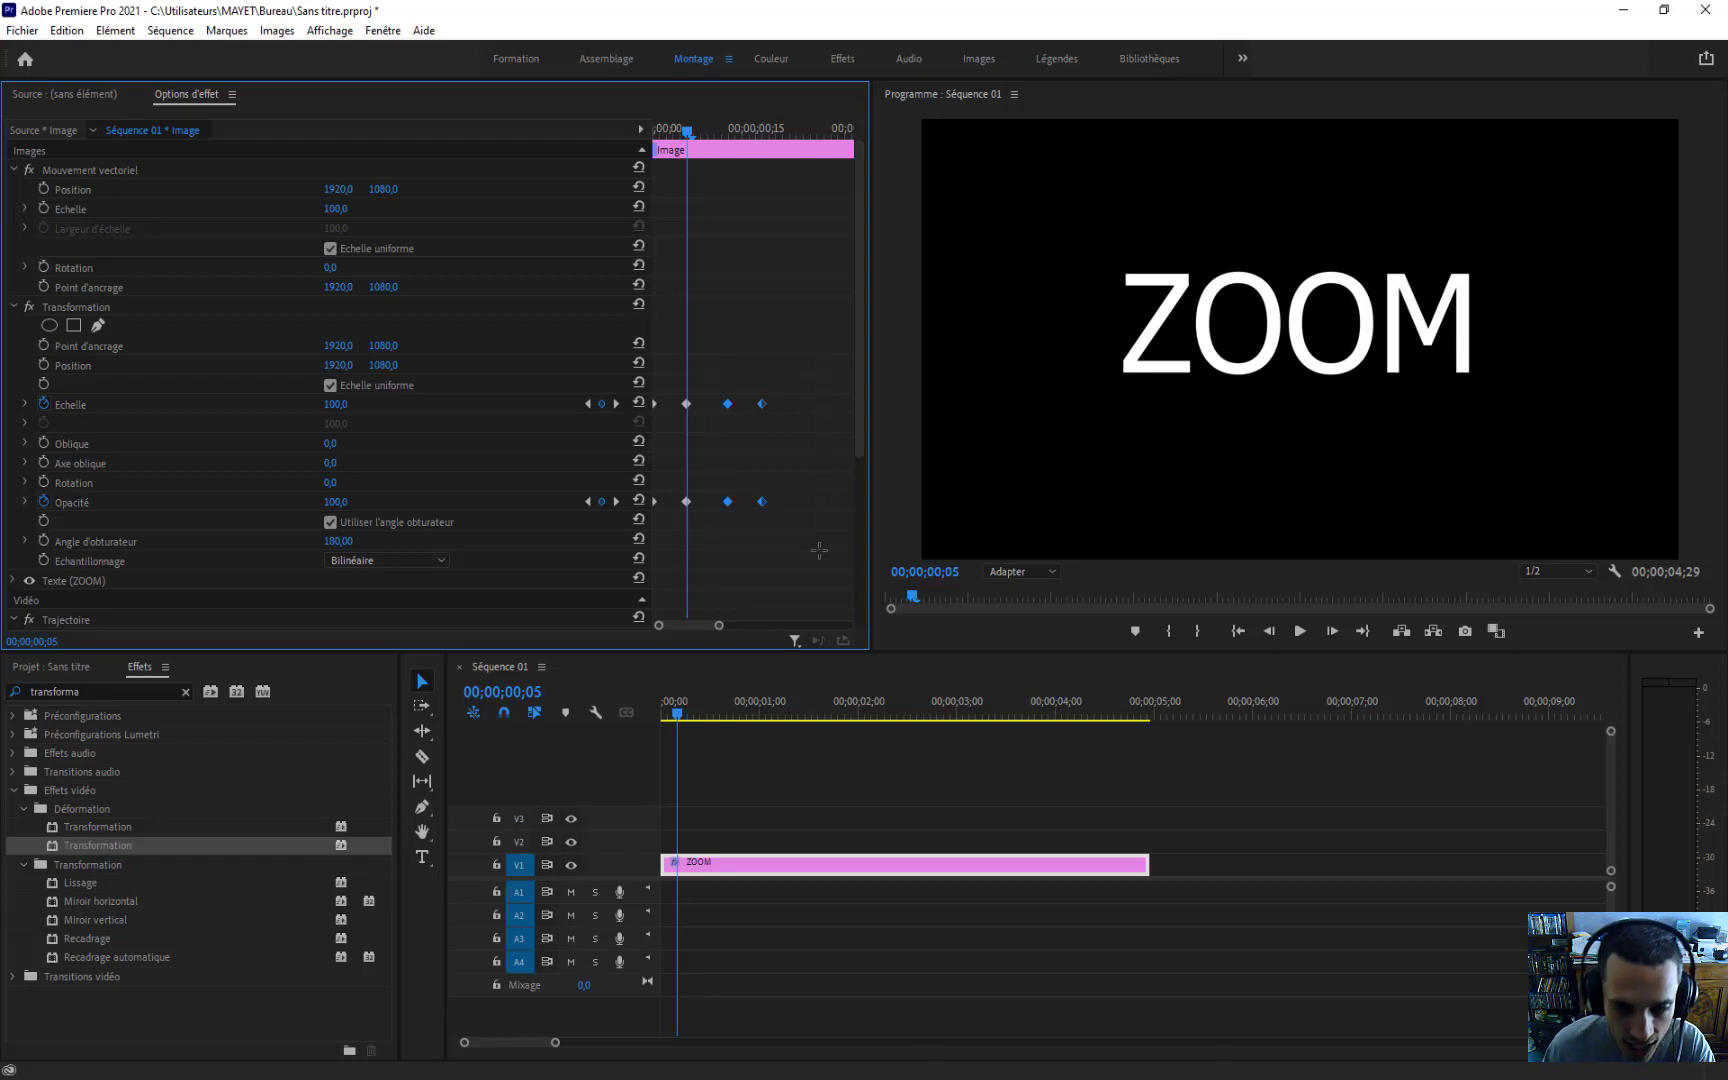
{"action": "left_click_drag", "start_coordinate": [729, 407], "coordinate": [812, 411]}
{"action": "left_click_drag", "start_coordinate": [723, 630], "coordinate": [757, 630]}
{"action": "mouse_move", "coordinate": [668, 129]}
{"action": "left_mouse_down"}
{"action": "mouse_move", "coordinate": [651, 128]}
{"action": "mouse_move", "coordinate": [692, 128]}
{"action": "left_mouse_up"}
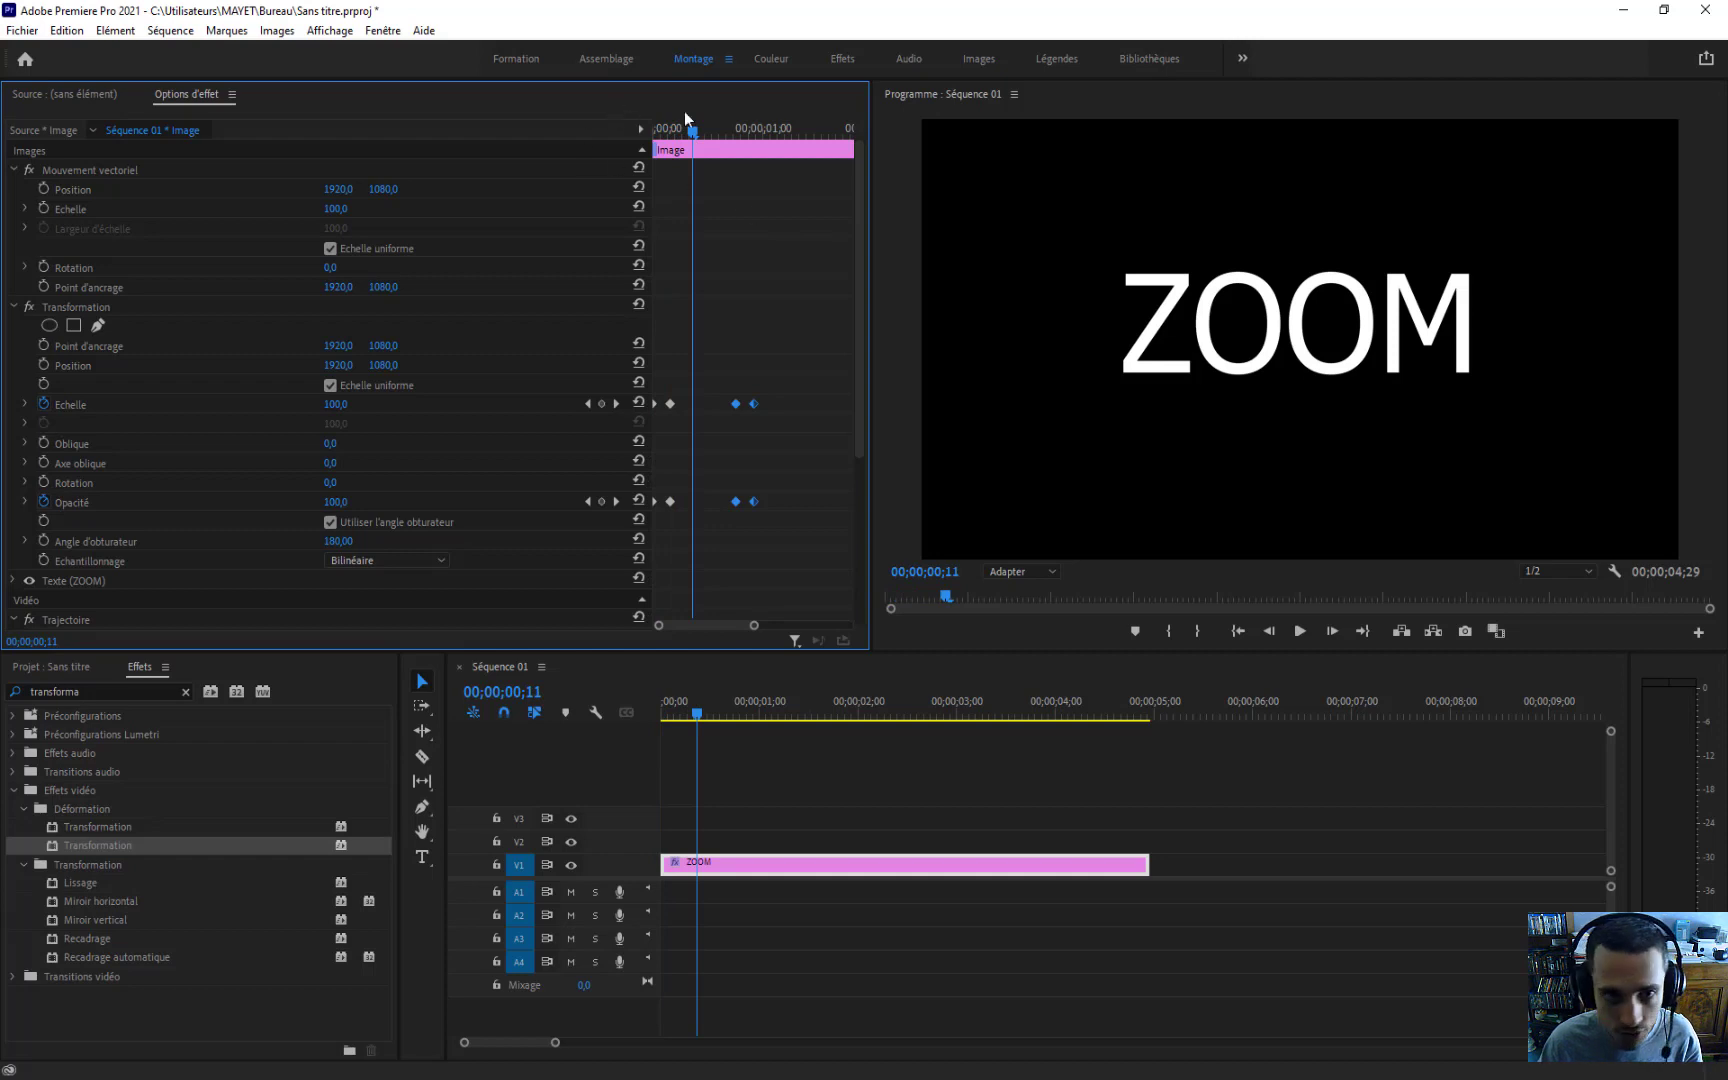
Step: Play the complete ZOOM animation several times from the start of the clip to check its timing
{"action": "key", "text": "Home"}
{"action": "key", "text": "space"}
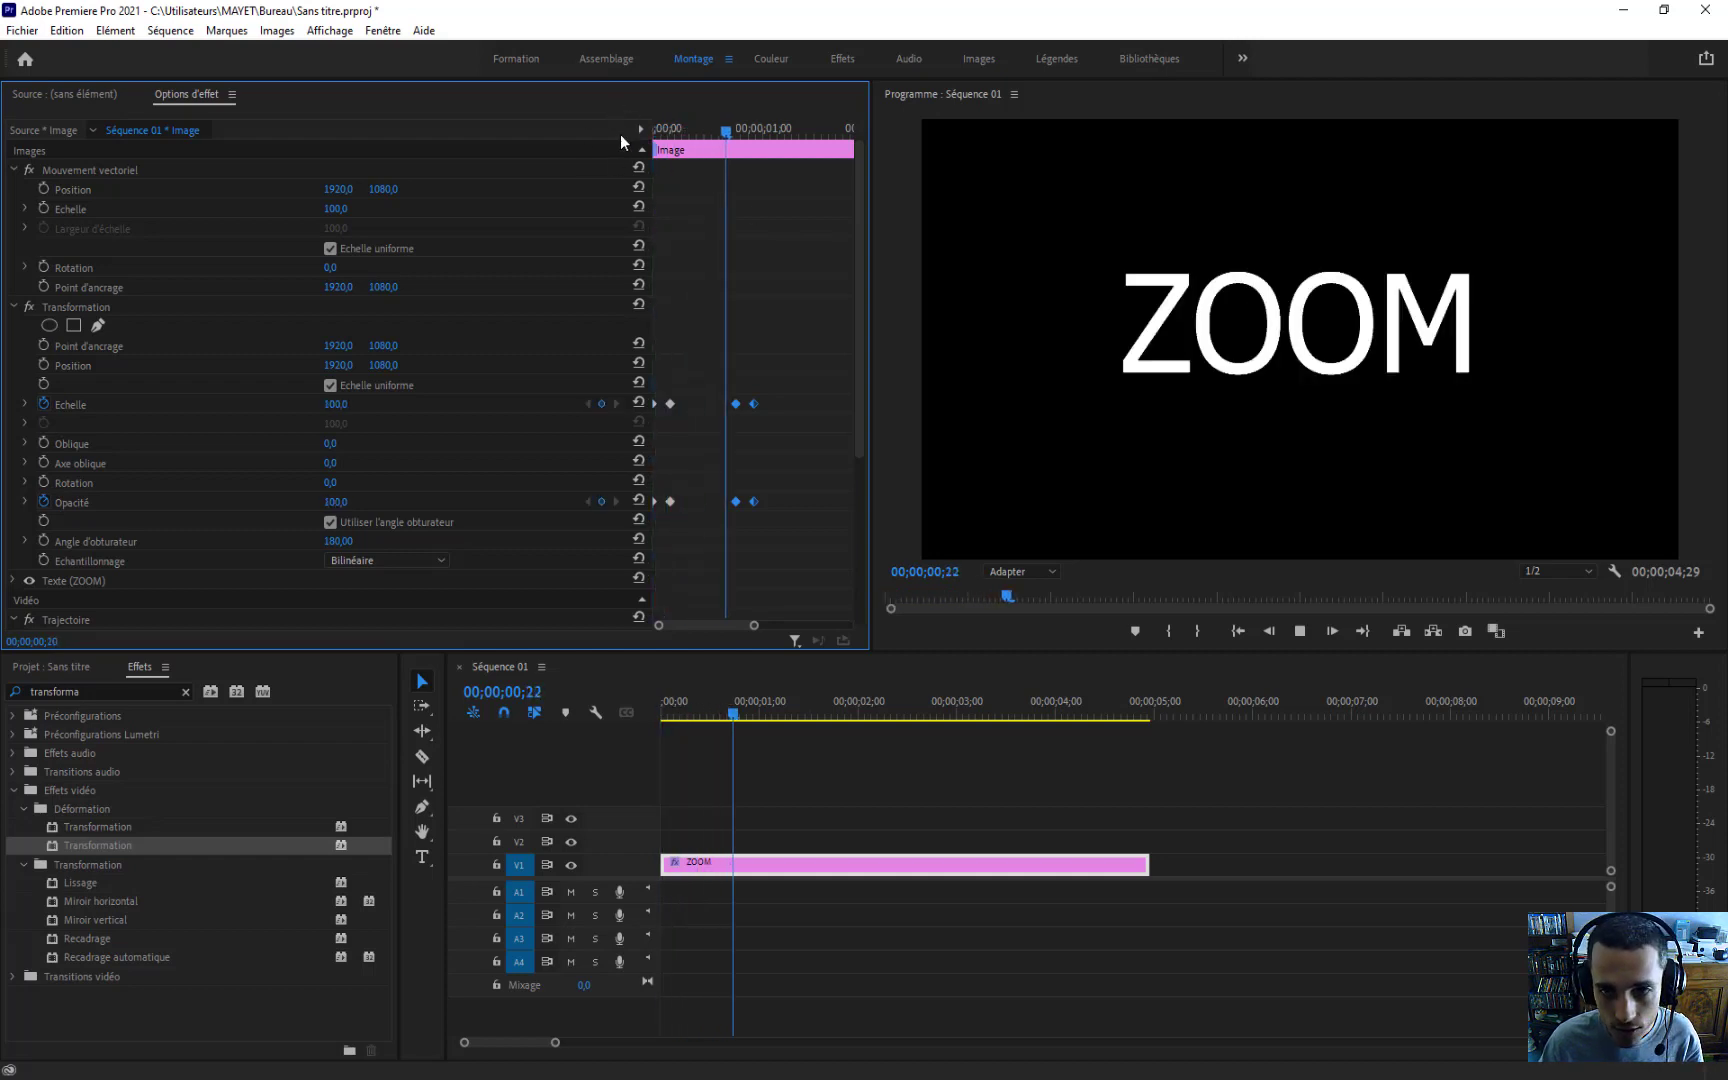
{"action": "left_click_drag", "start_coordinate": [716, 125], "coordinate": [616, 128]}
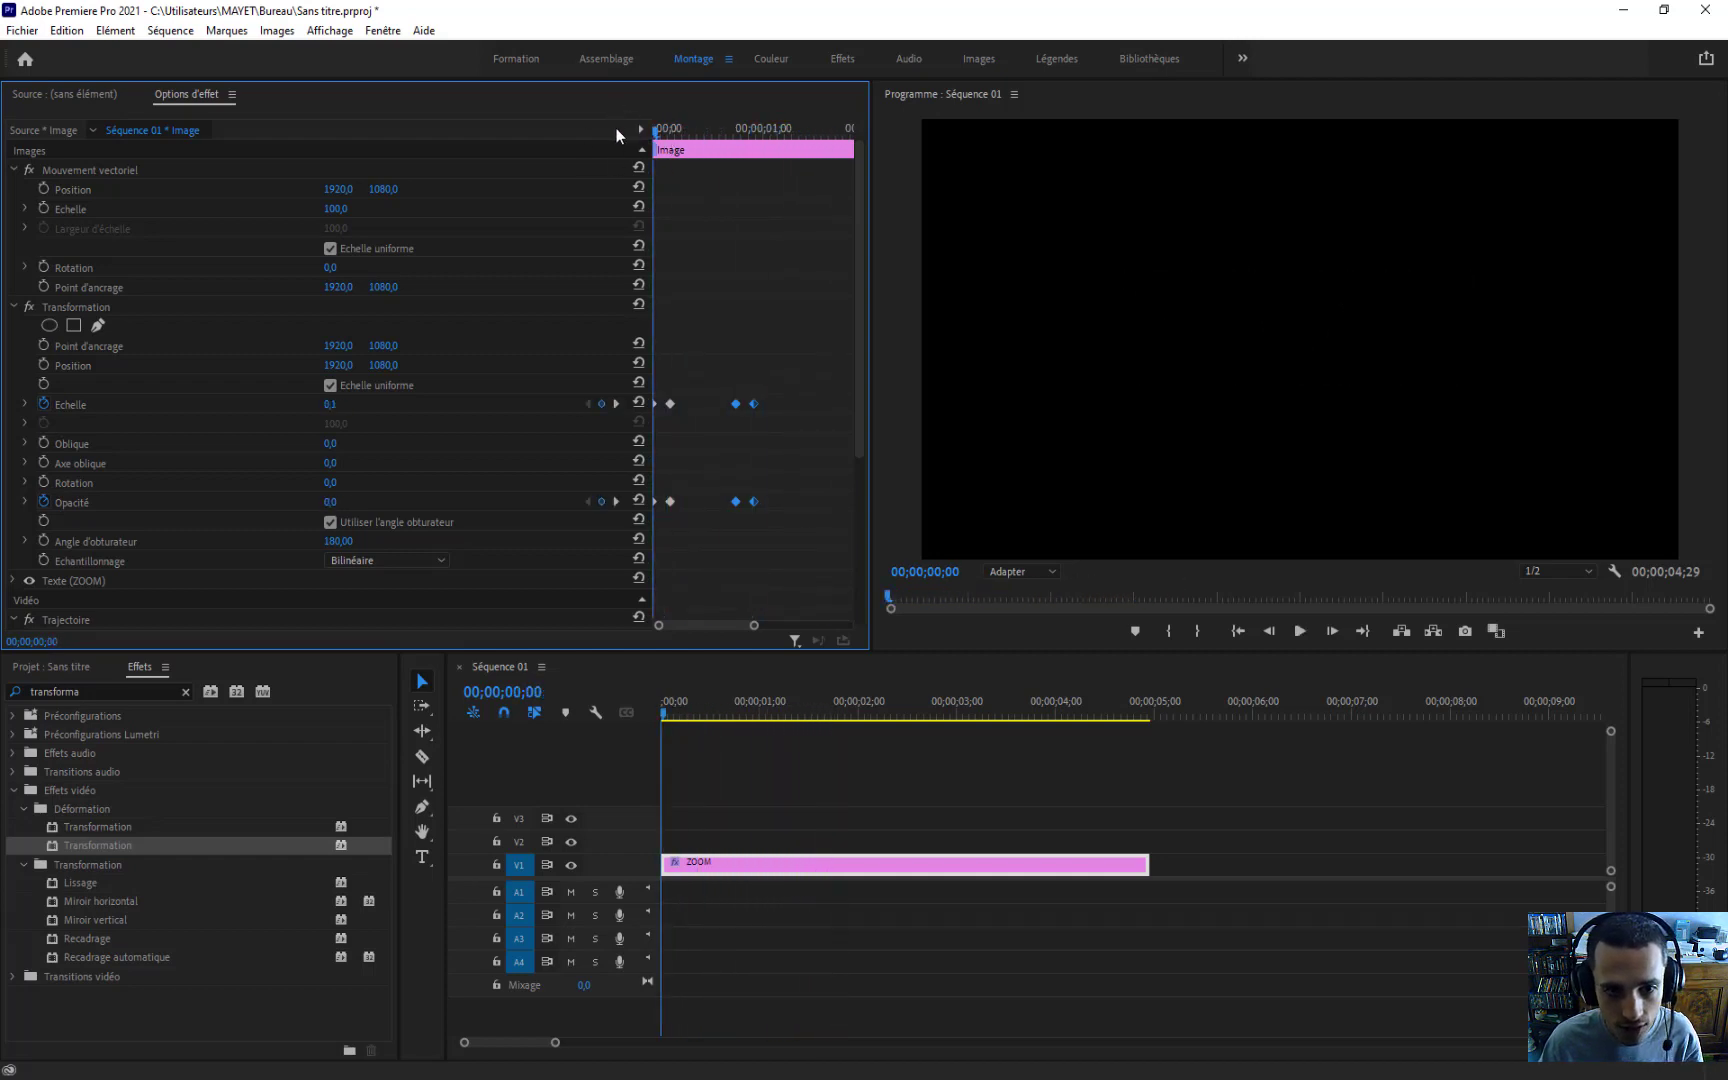
{"action": "left_click", "coordinate": [651, 131]}
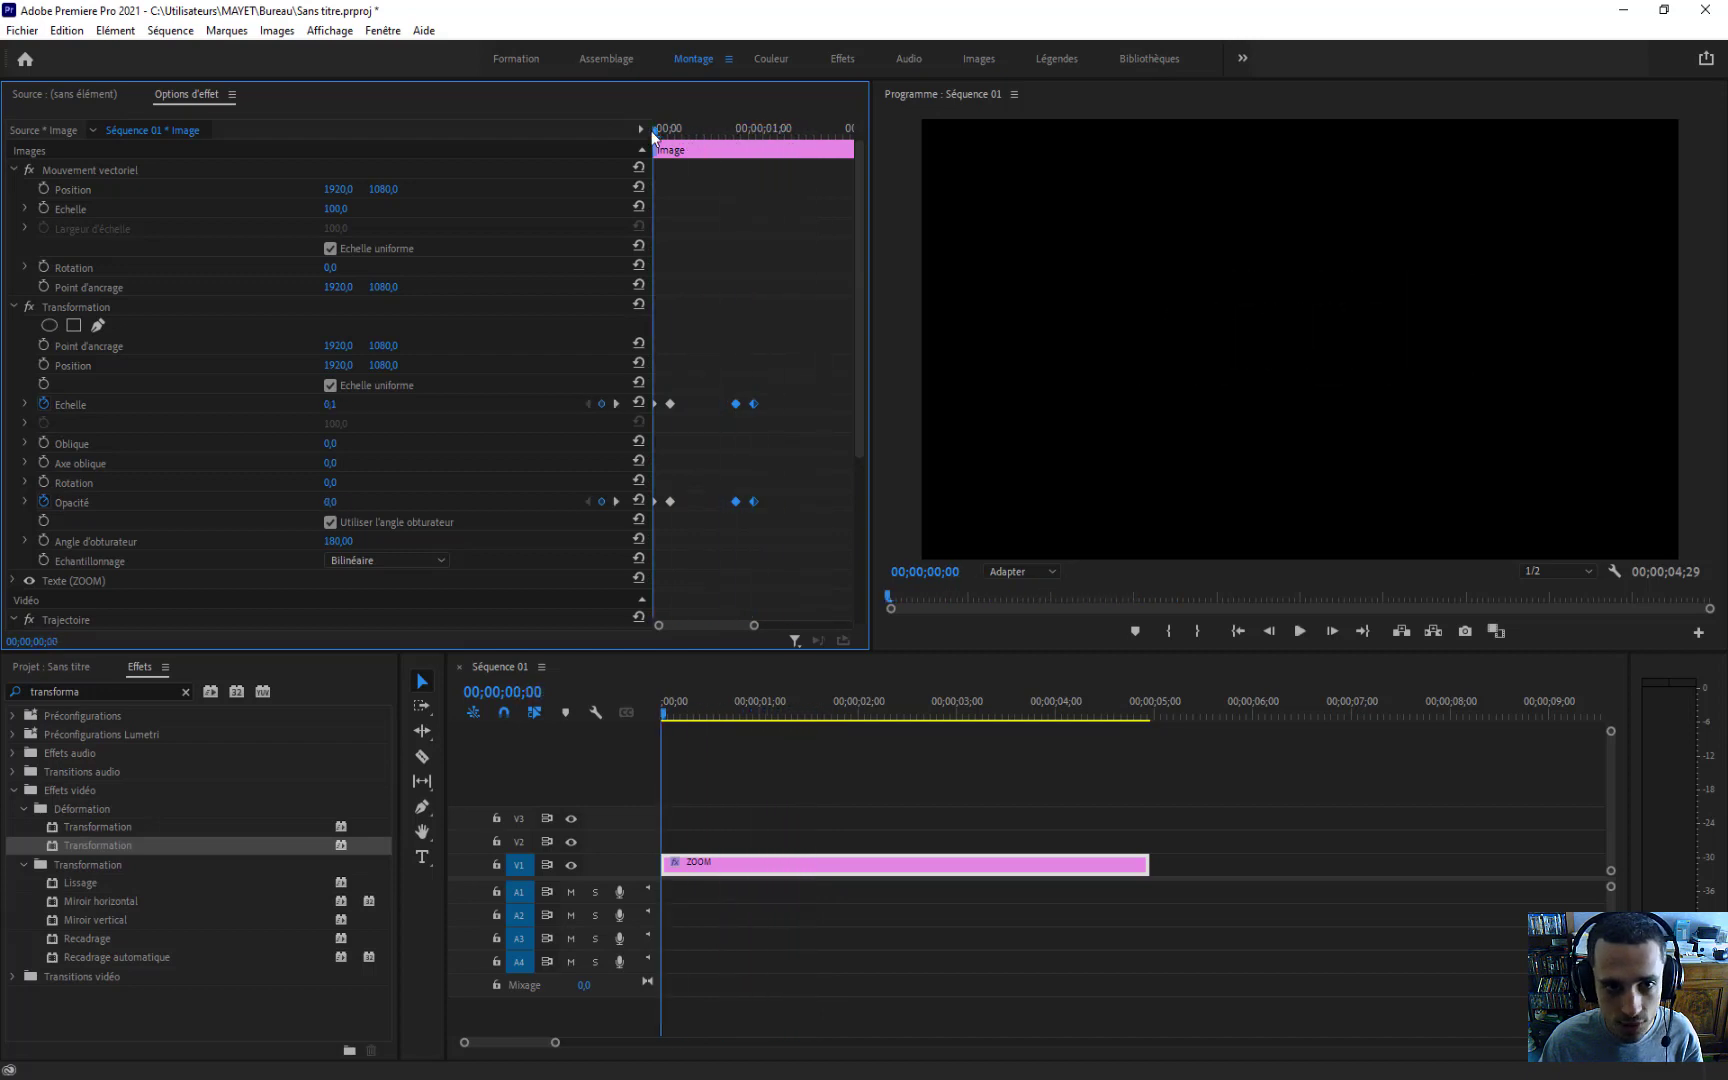
{"action": "key", "text": "space"}
{"action": "left_click_drag", "start_coordinate": [700, 131], "coordinate": [621, 130]}
{"action": "key", "text": "space"}
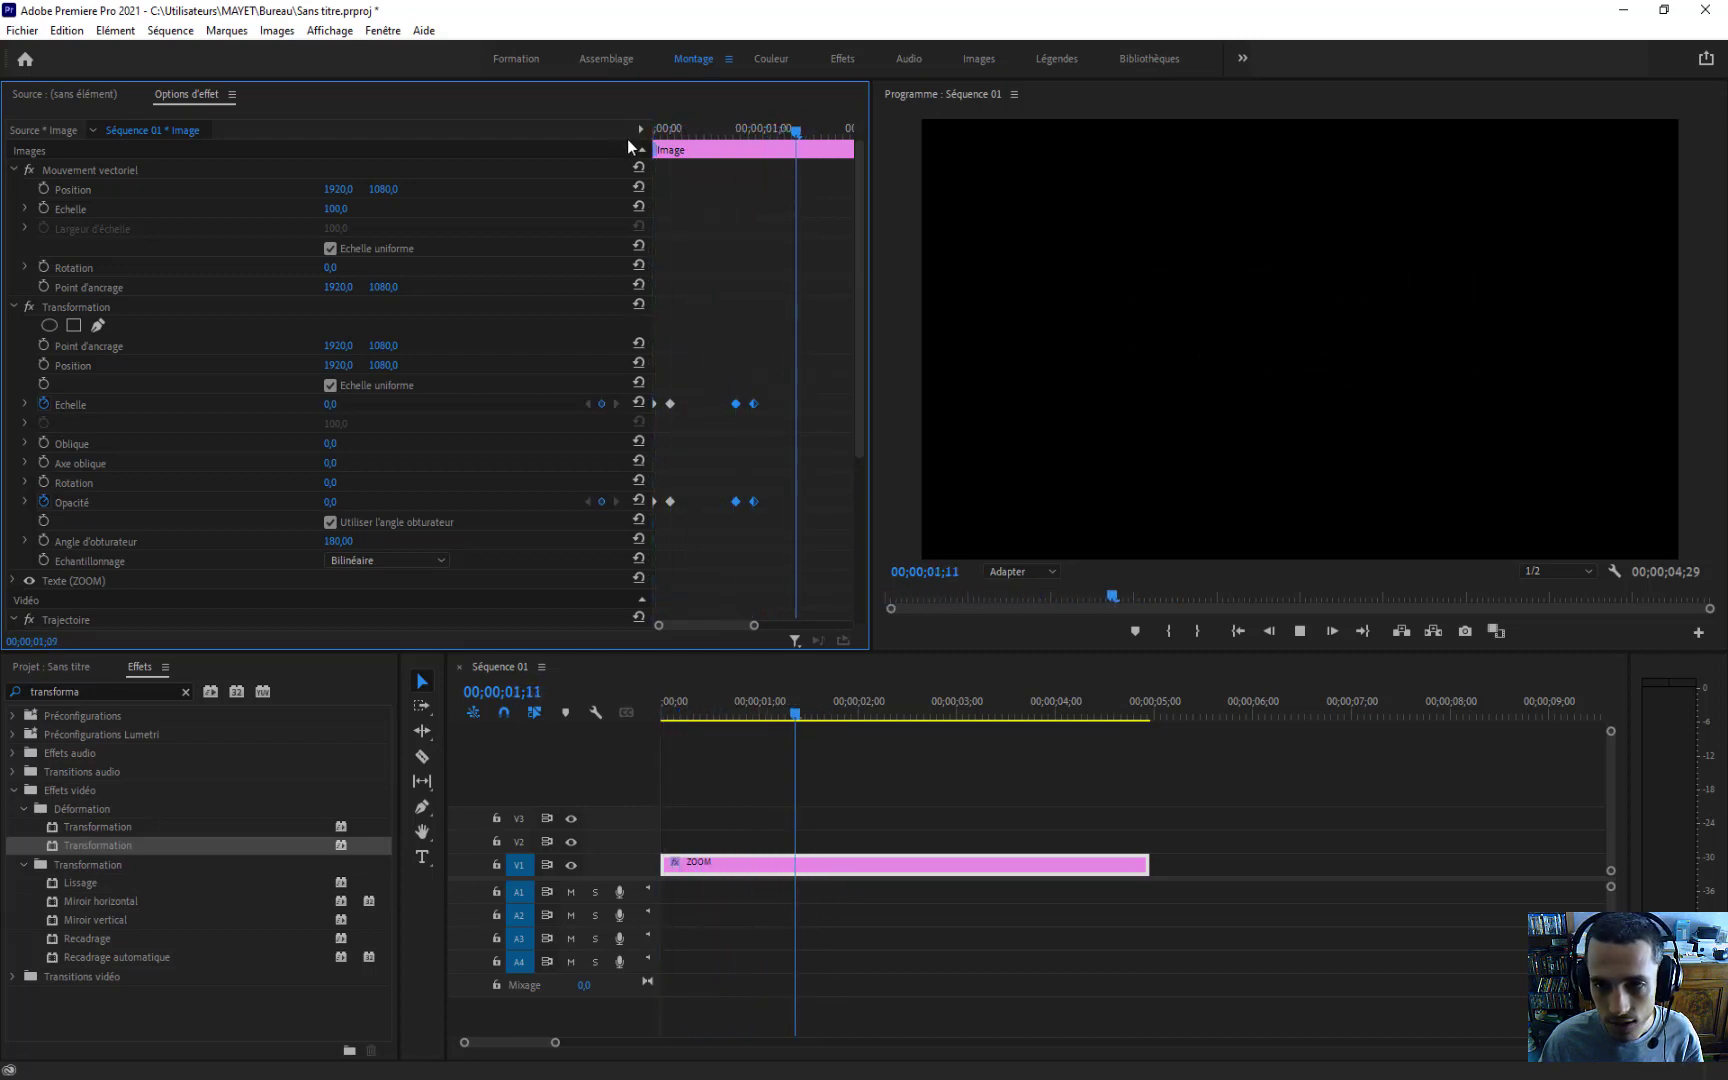
Step: Move the second Echelle and Opacité keyframe pair earlier to about frame 3, and replay the faster zoom-in from the start
{"action": "left_click_drag", "start_coordinate": [691, 526], "coordinate": [674, 405]}
{"action": "left_click_drag", "start_coordinate": [692, 131], "coordinate": [622, 126]}
{"action": "key", "text": "space"}
{"action": "key", "text": "space"}
{"action": "key", "text": "space"}
{"action": "left_click_drag", "start_coordinate": [697, 513], "coordinate": [665, 403]}
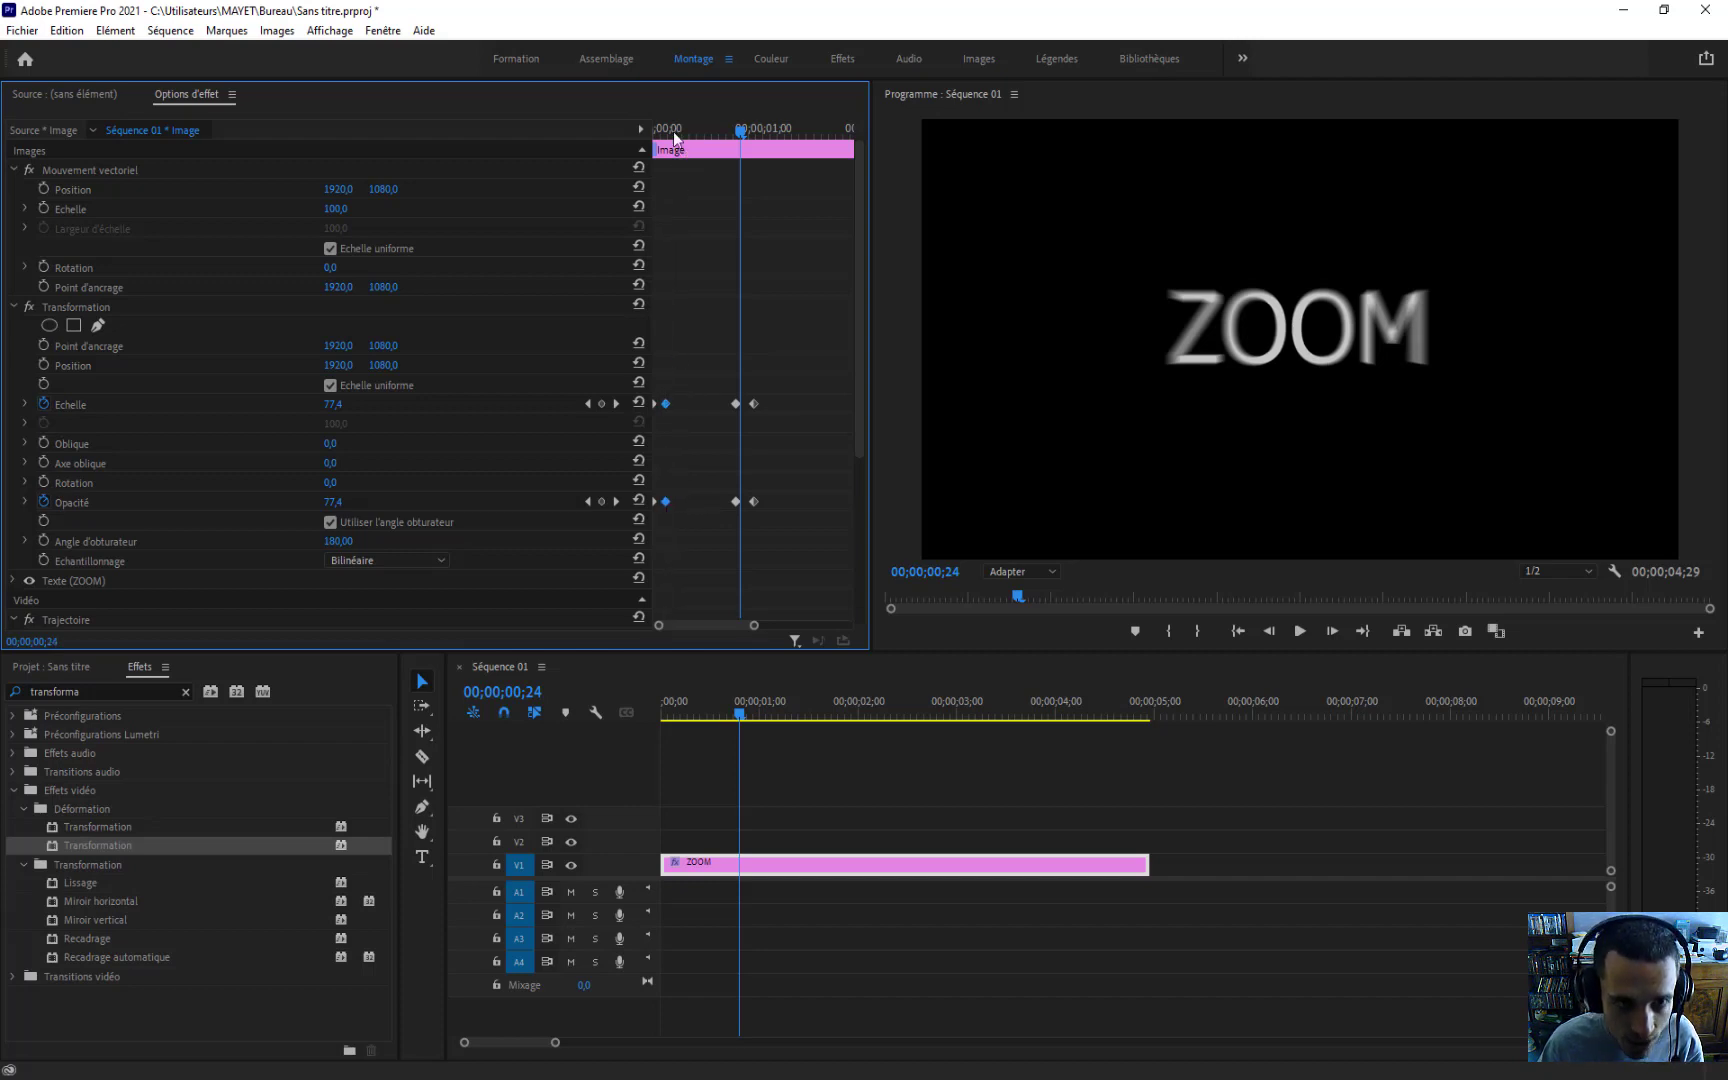
{"action": "left_click_drag", "start_coordinate": [675, 134], "coordinate": [628, 128]}
{"action": "key", "text": "space"}
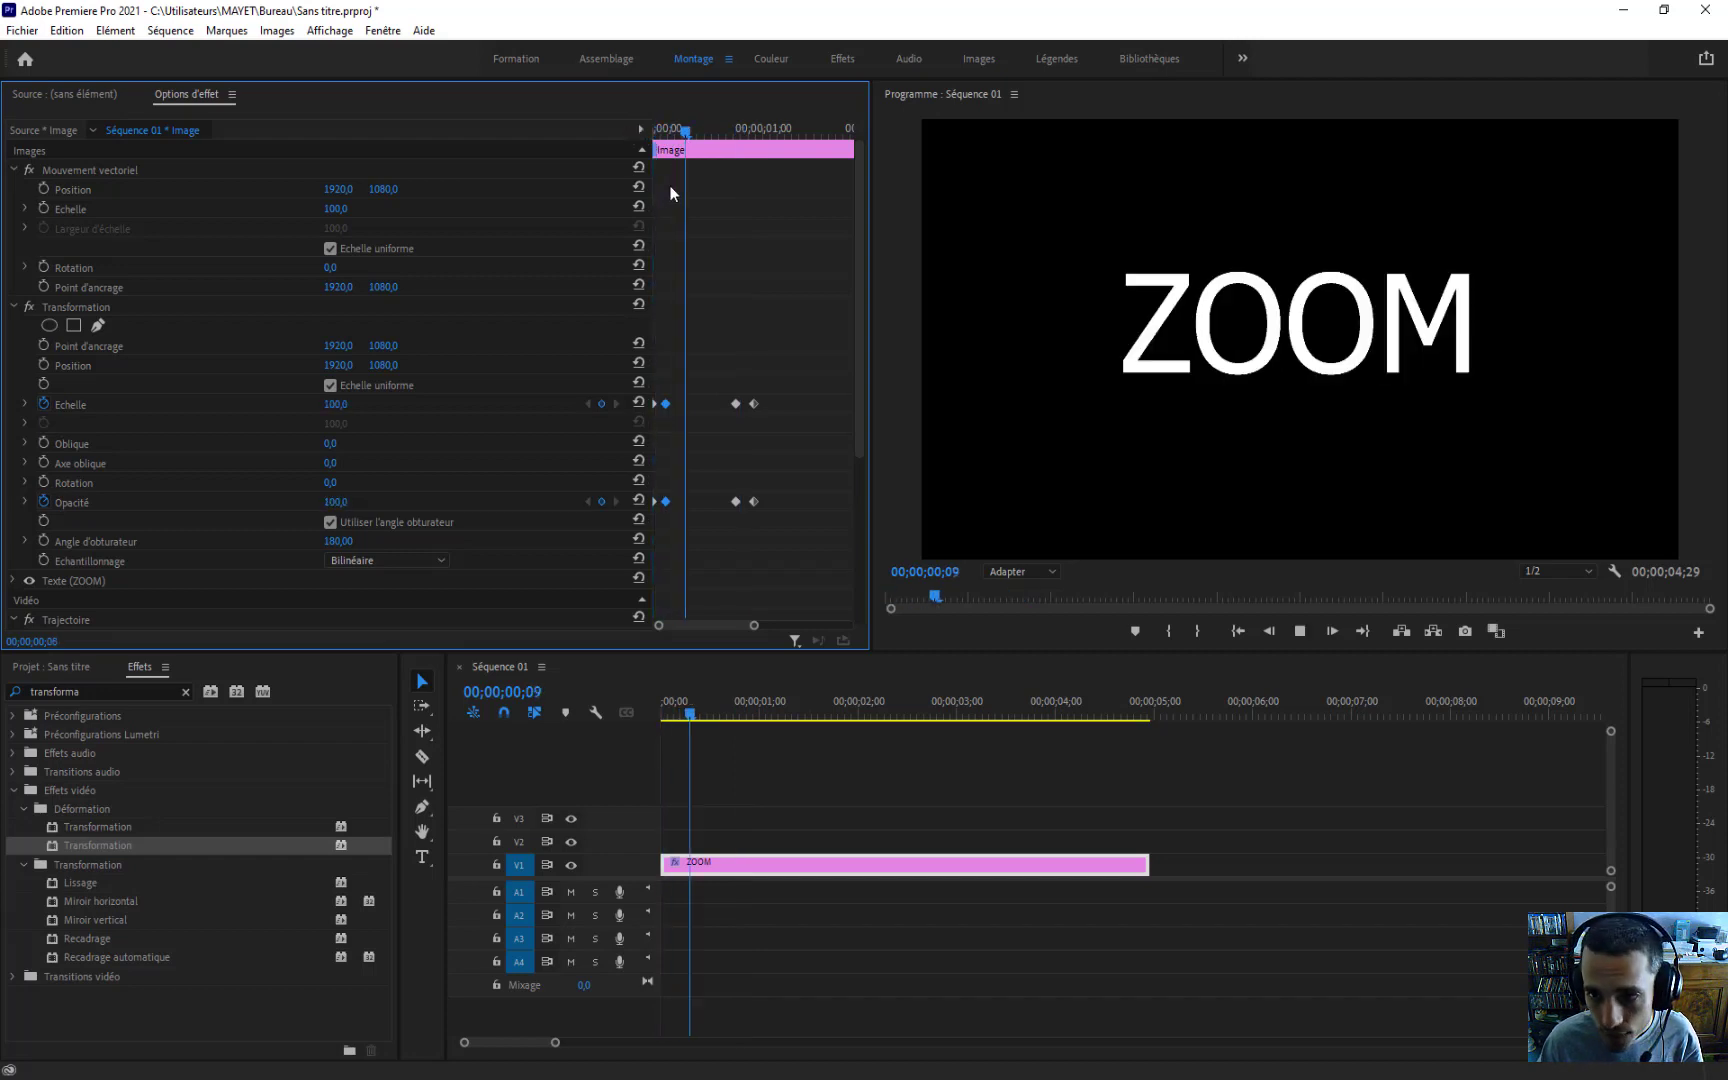
Step: Move the last Echelle and Opacité keyframe pair out to about frame 33, and replay the slower zoom-out from the start
{"action": "left_click_drag", "start_coordinate": [752, 127], "coordinate": [733, 128]}
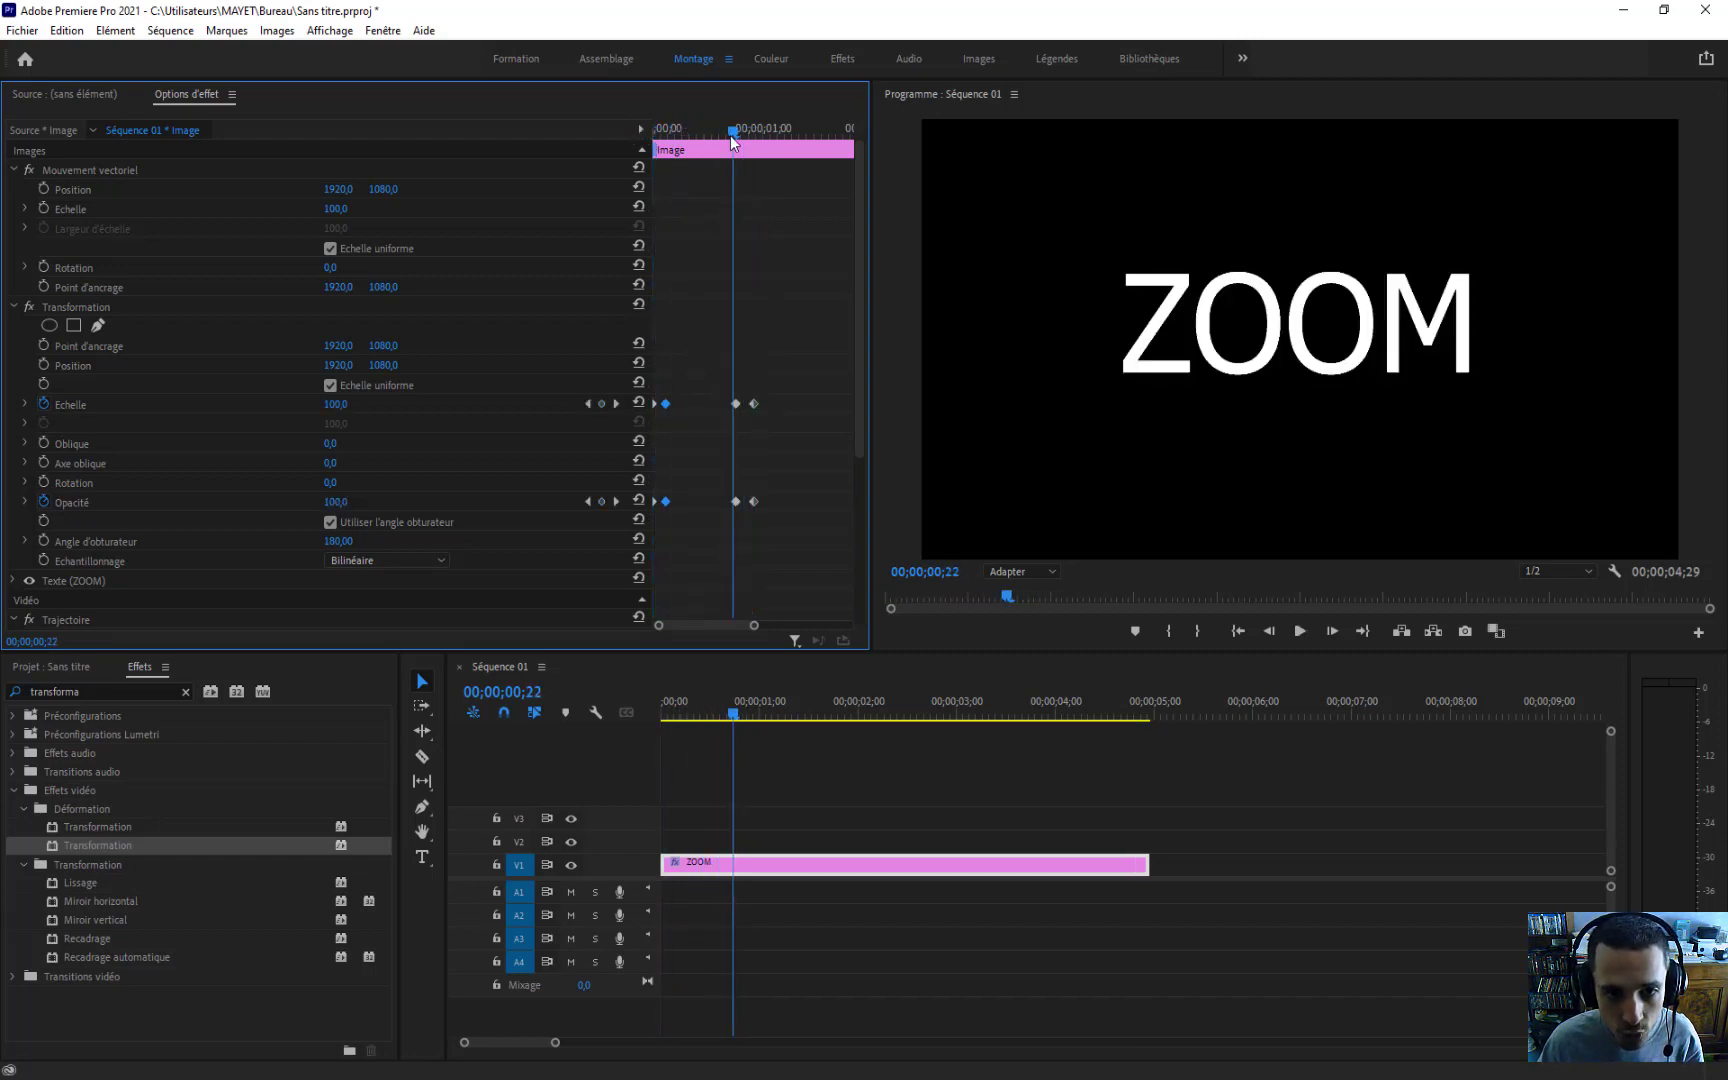
{"action": "left_click_drag", "start_coordinate": [776, 525], "coordinate": [775, 404]}
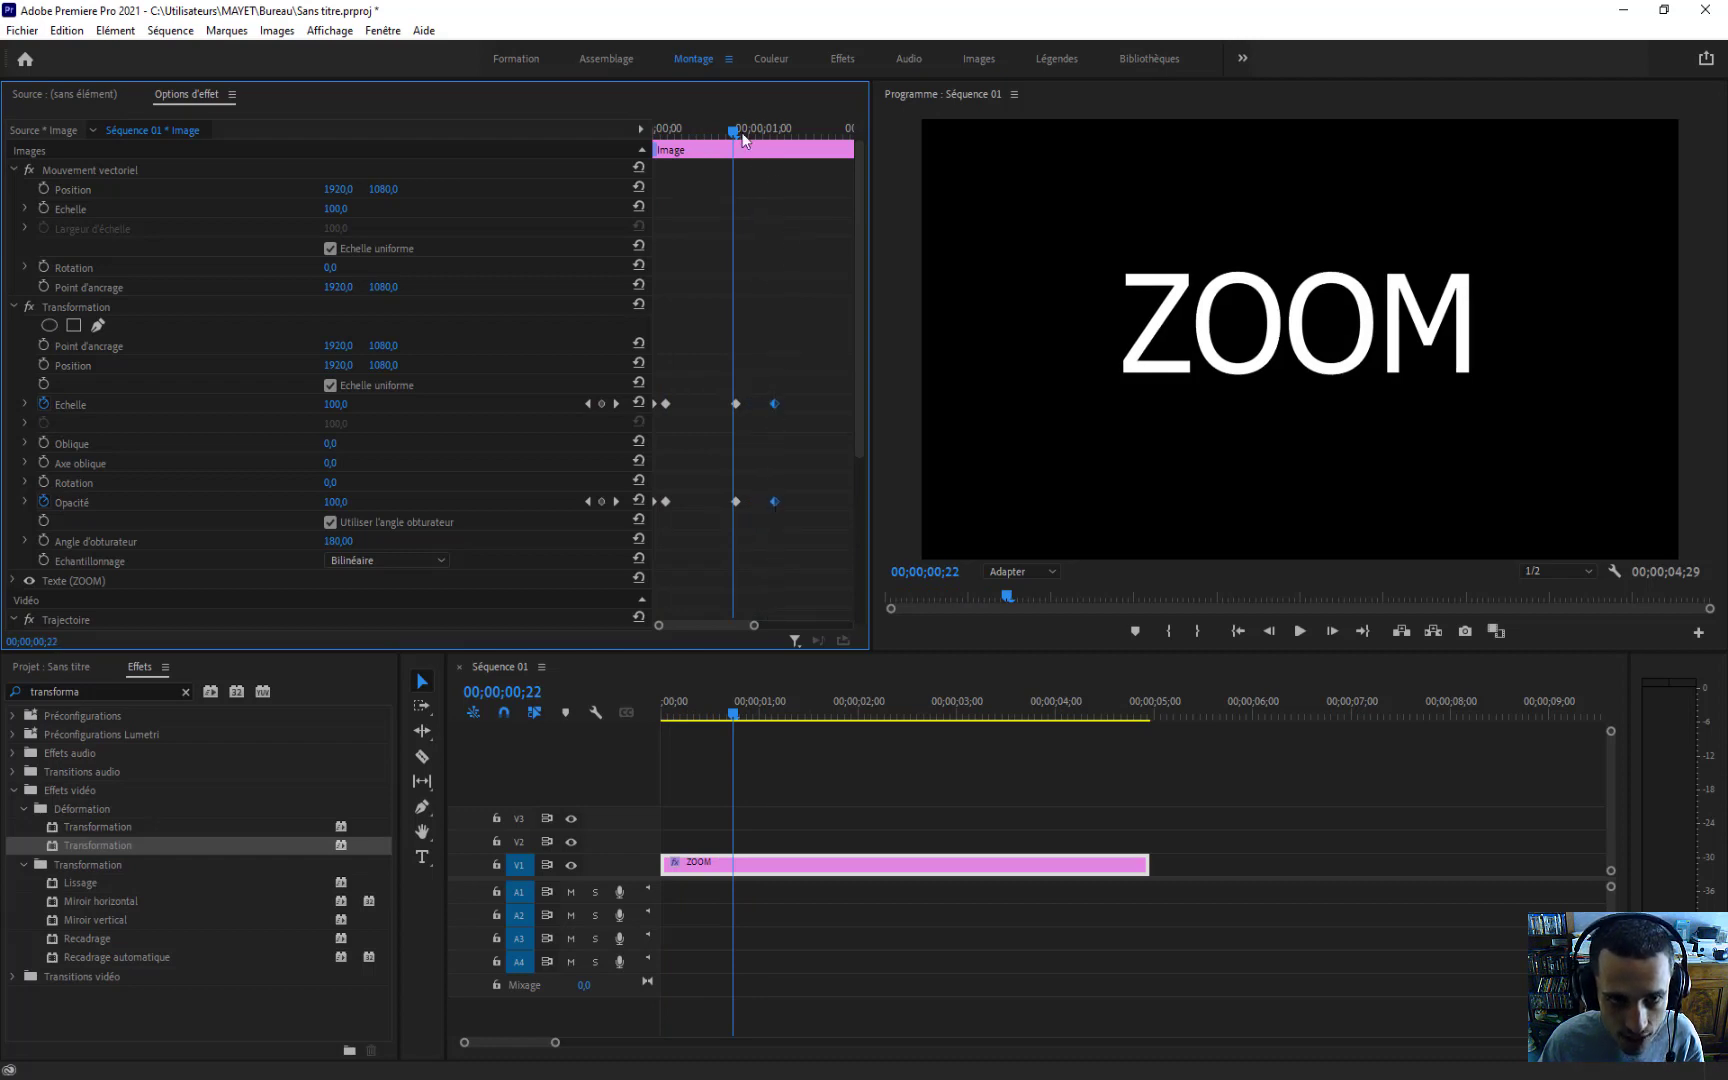
{"action": "key", "text": "space"}
{"action": "left_click_drag", "start_coordinate": [676, 132], "coordinate": [625, 123]}
{"action": "key", "text": "space"}
{"action": "key", "text": "space"}
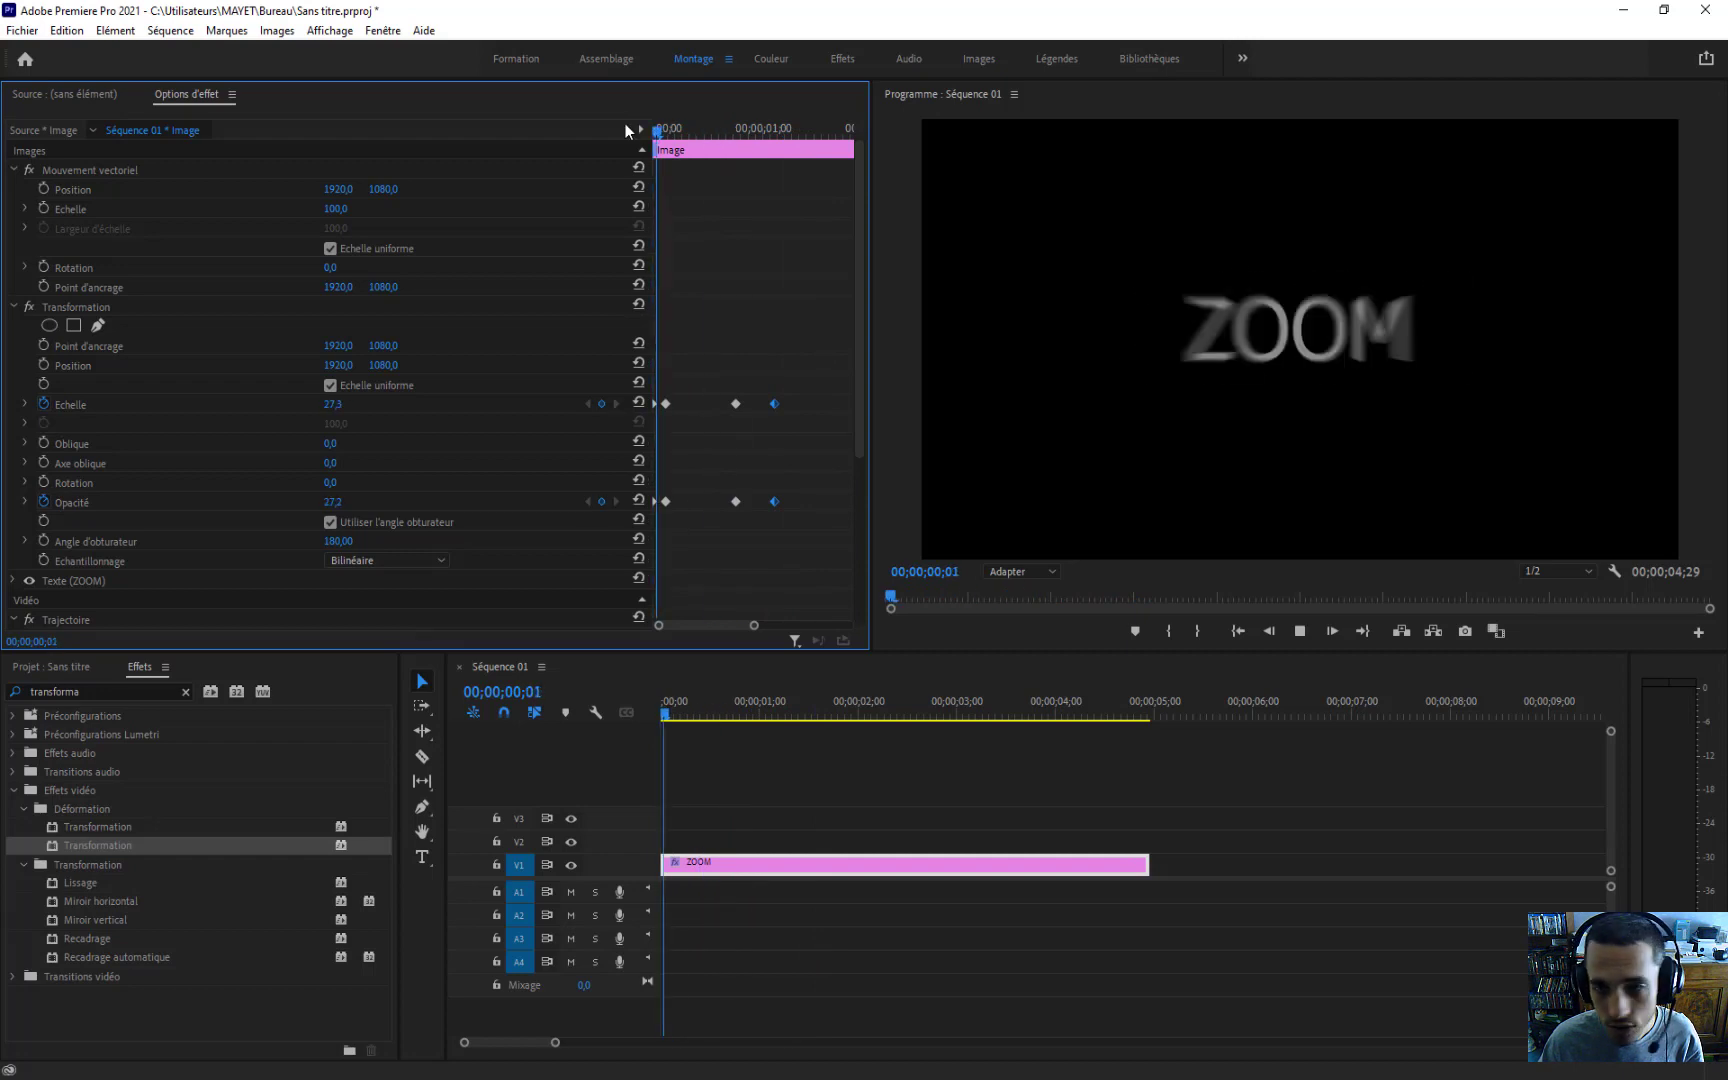
{"action": "key", "text": "space"}
Step: Move the second Echelle and Opacité keyframe pair to about frame 4, and play the animation from the start
{"action": "left_click", "coordinate": [702, 520]}
{"action": "left_click_drag", "start_coordinate": [664, 428], "coordinate": [664, 401]}
{"action": "left_click_drag", "start_coordinate": [666, 404], "coordinate": [670, 404]}
{"action": "left_click_drag", "start_coordinate": [672, 132], "coordinate": [630, 132]}
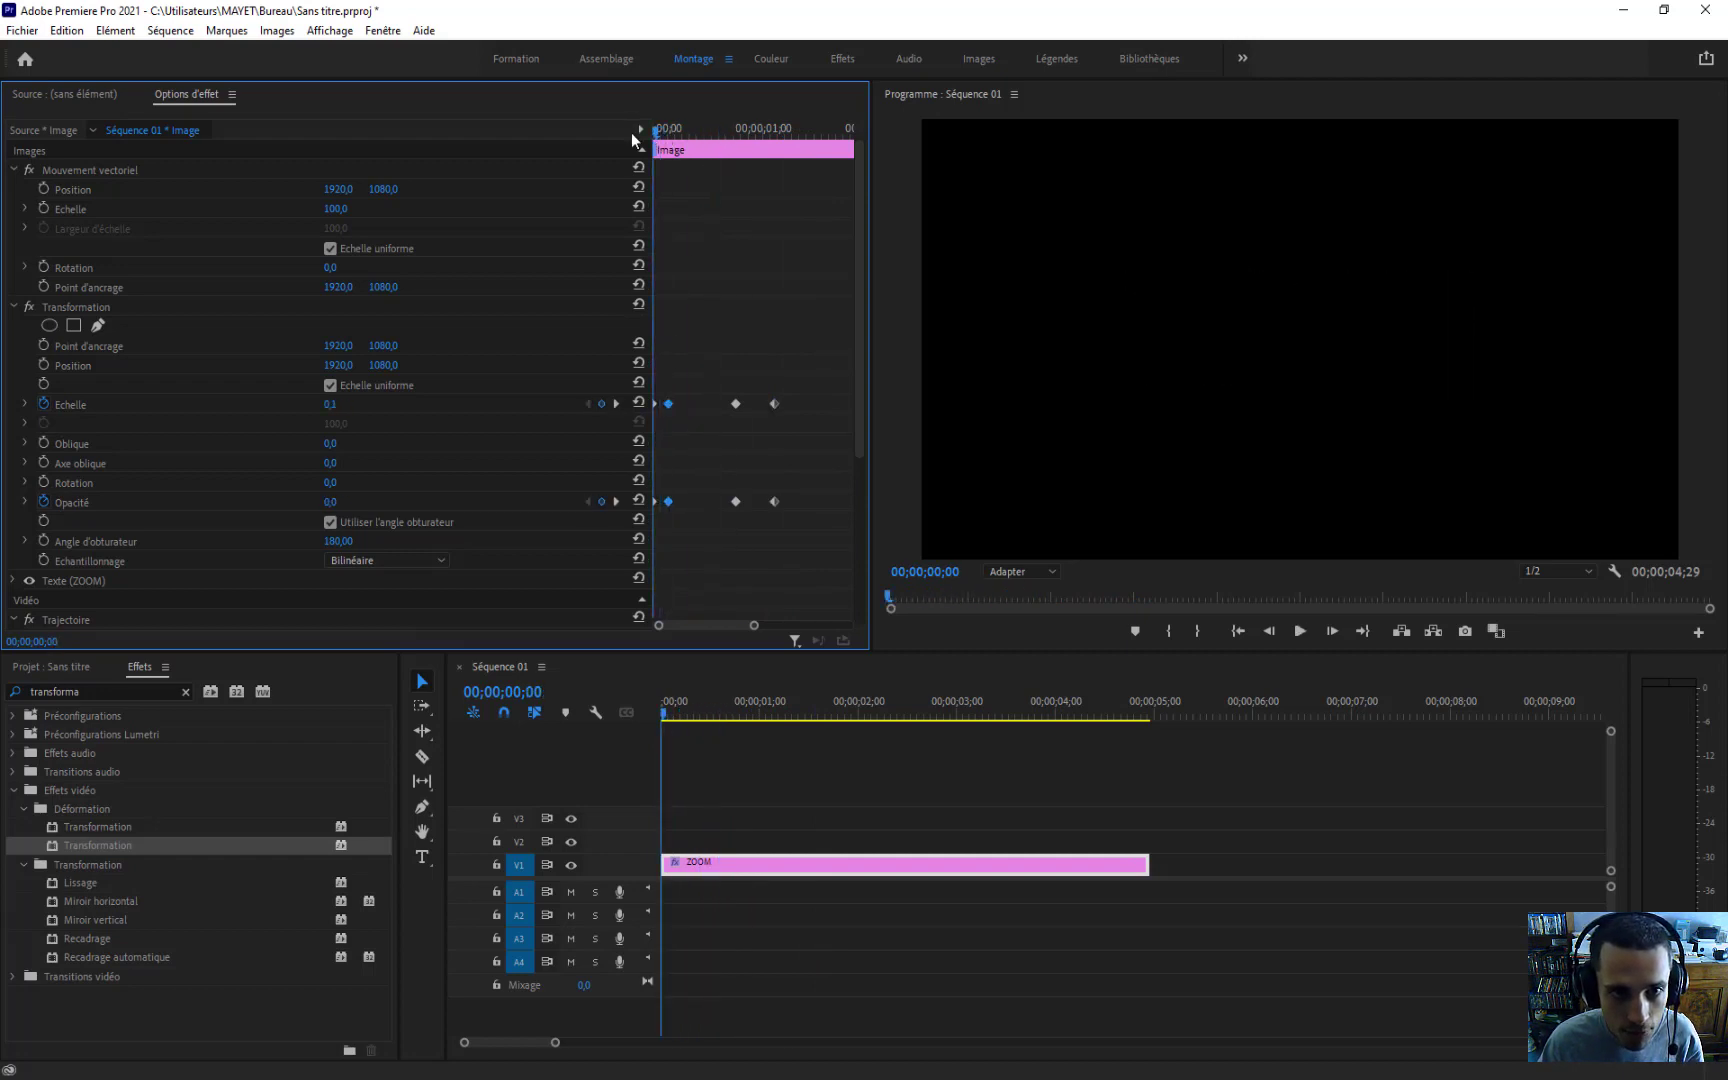
{"action": "key", "text": "space"}
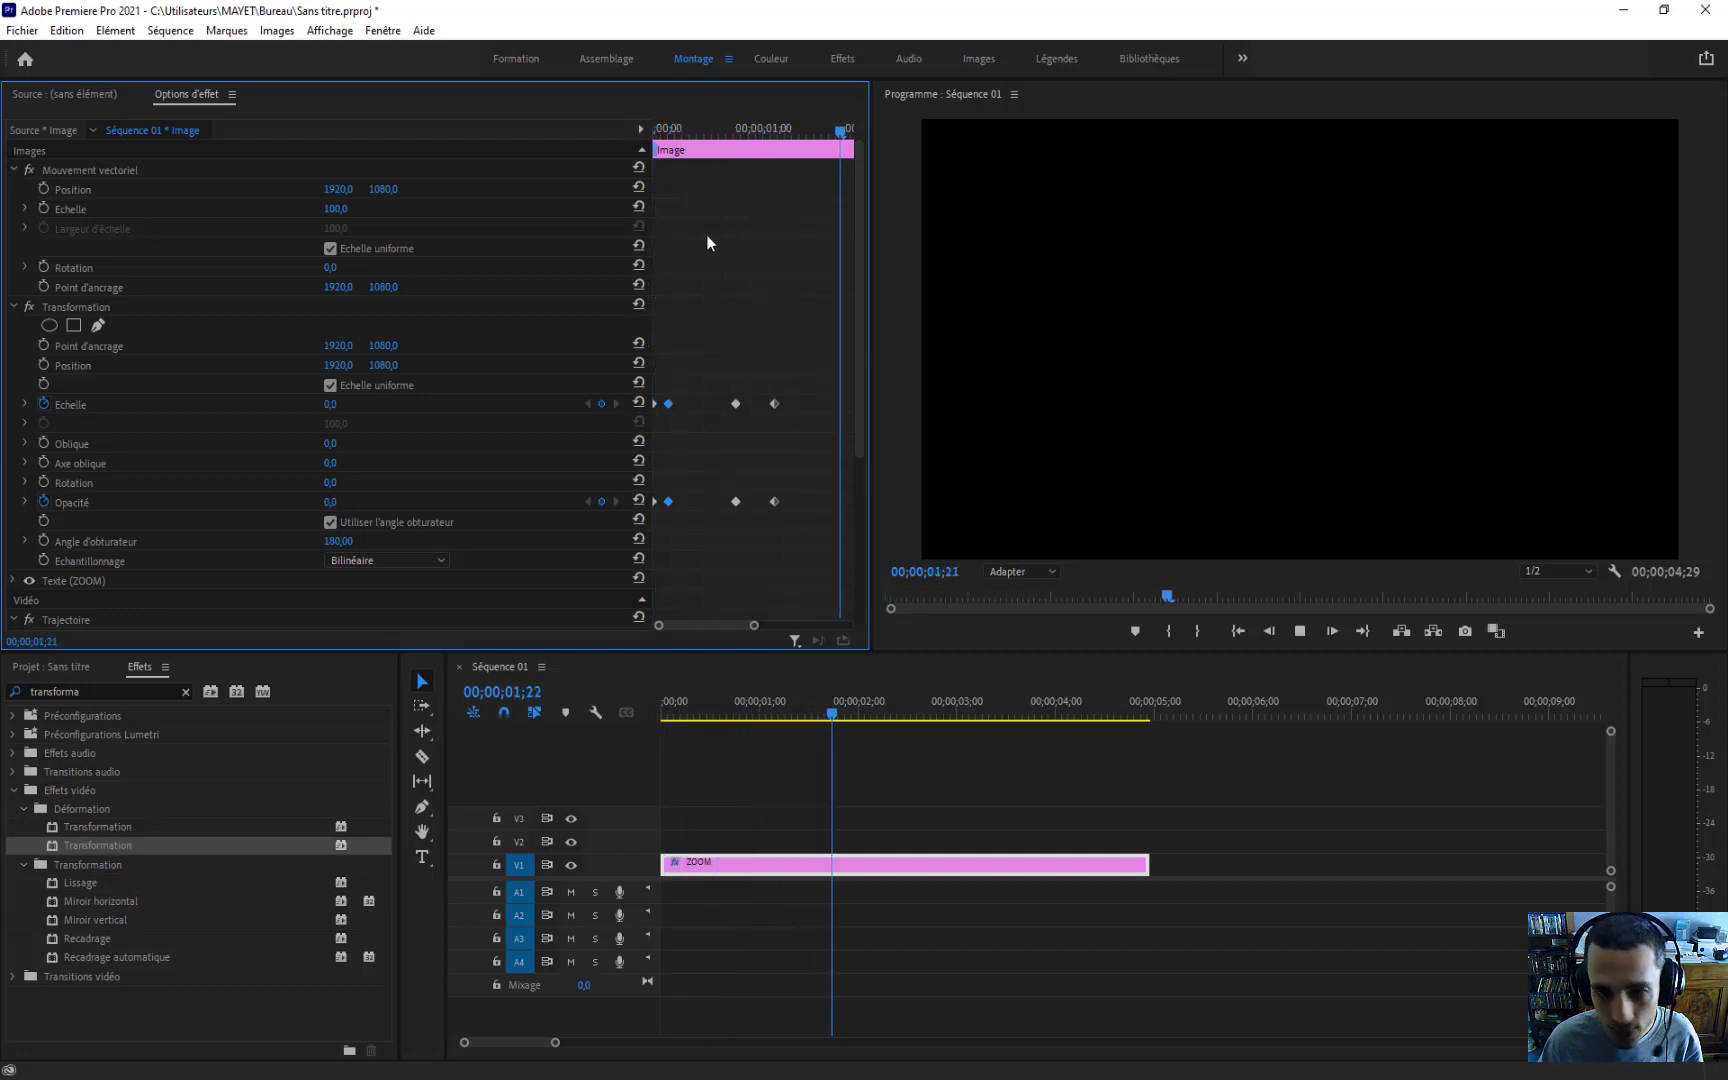
{"action": "key", "text": "space"}
Step: Move the last Echelle and Opacité keyframe pair back to about frame 27, and play the animation from the start
{"action": "left_click_drag", "start_coordinate": [798, 515], "coordinate": [752, 405]}
{"action": "left_click_drag", "start_coordinate": [703, 131], "coordinate": [620, 130]}
{"action": "key", "text": "space"}
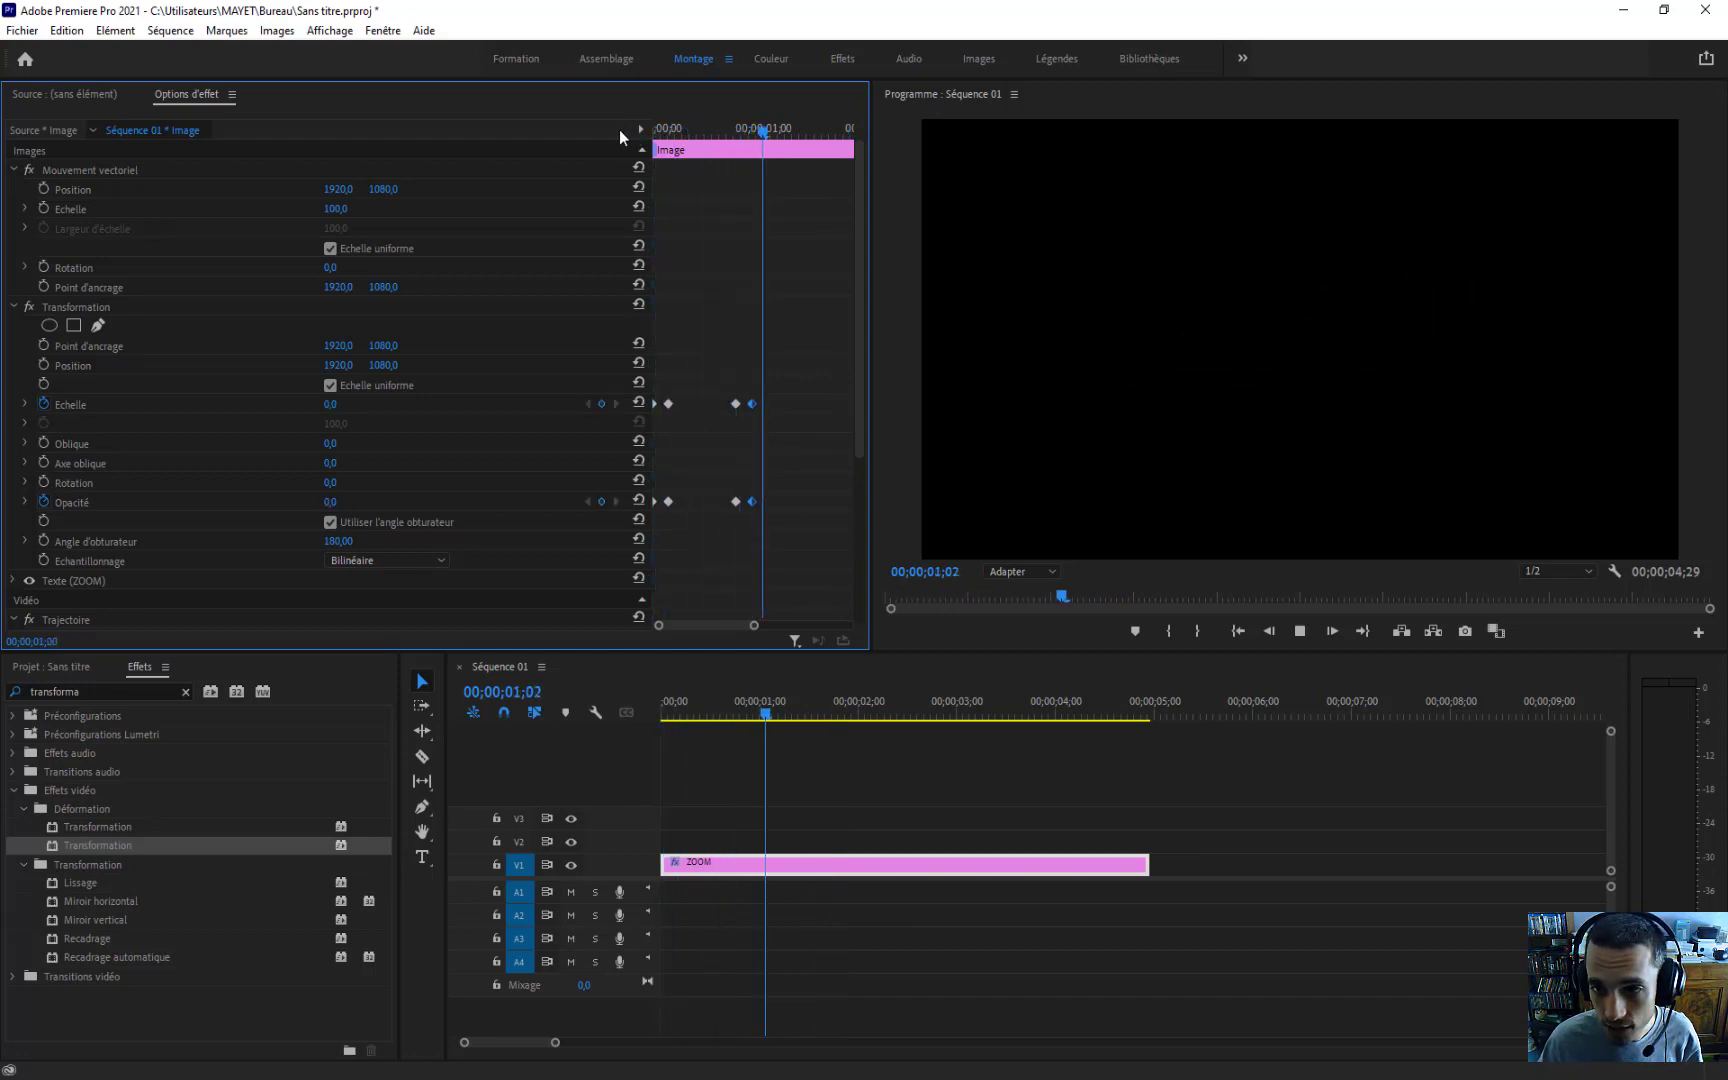